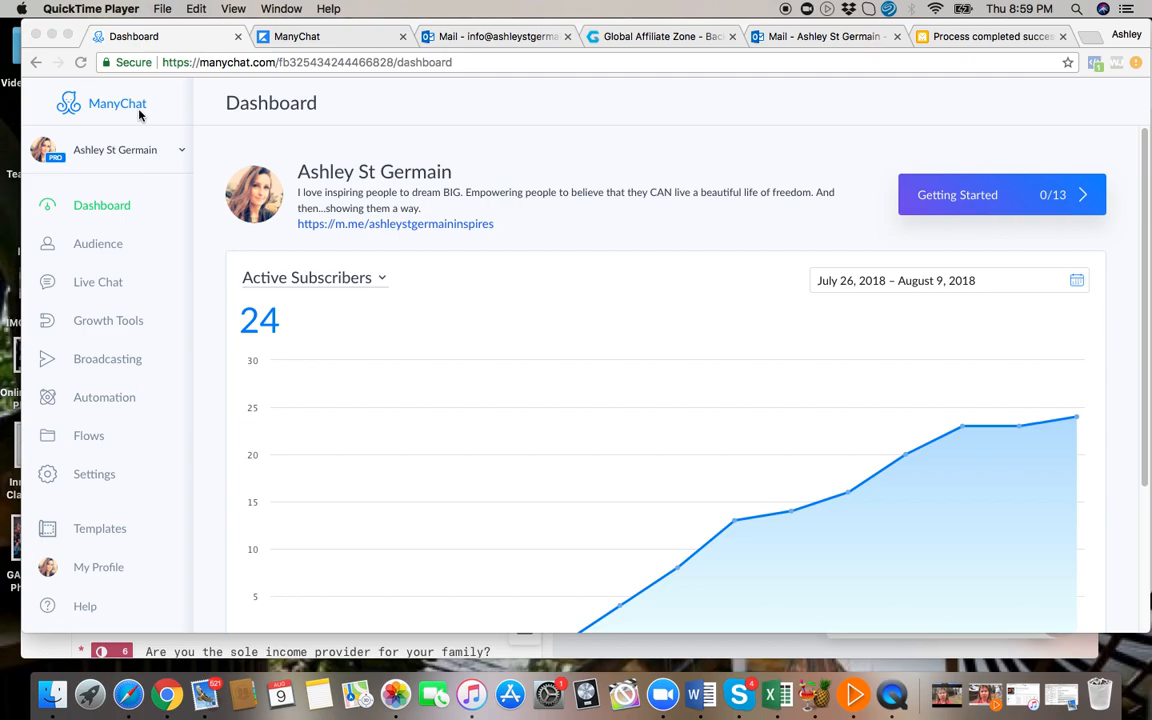
Open Facebook Business Manager in a new browser tab and go to the first page listed under Pages.
click(1094, 40)
click(689, 94)
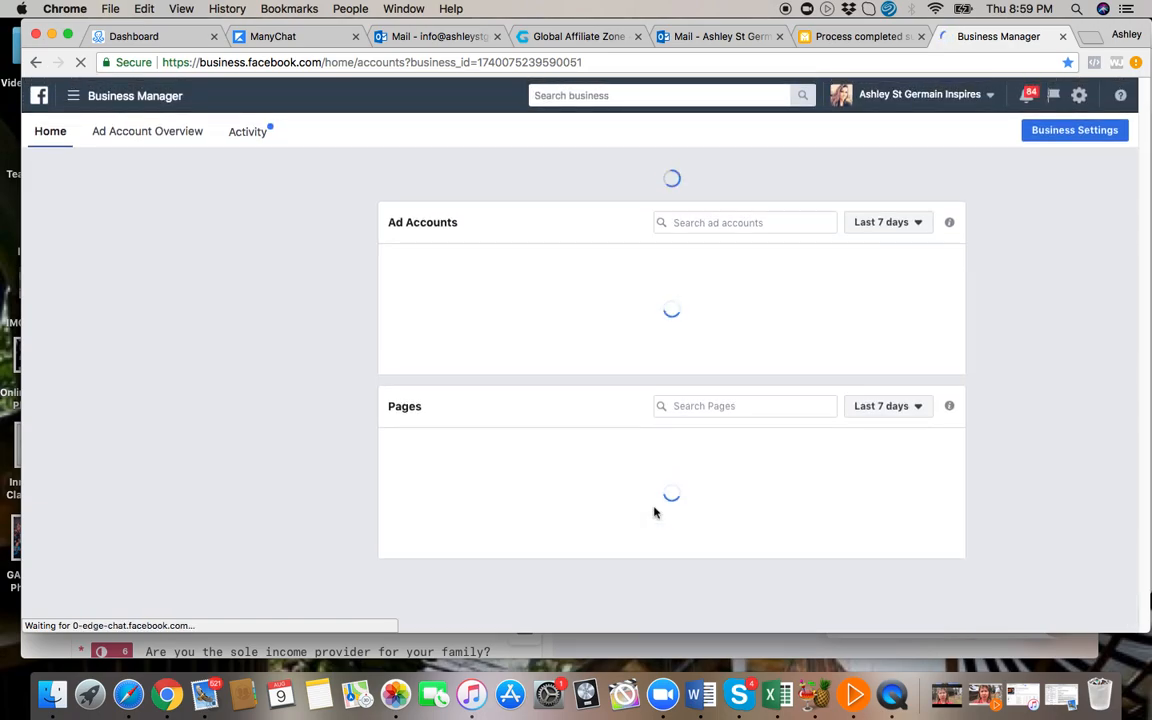
scroll(609, 352, down, 5)
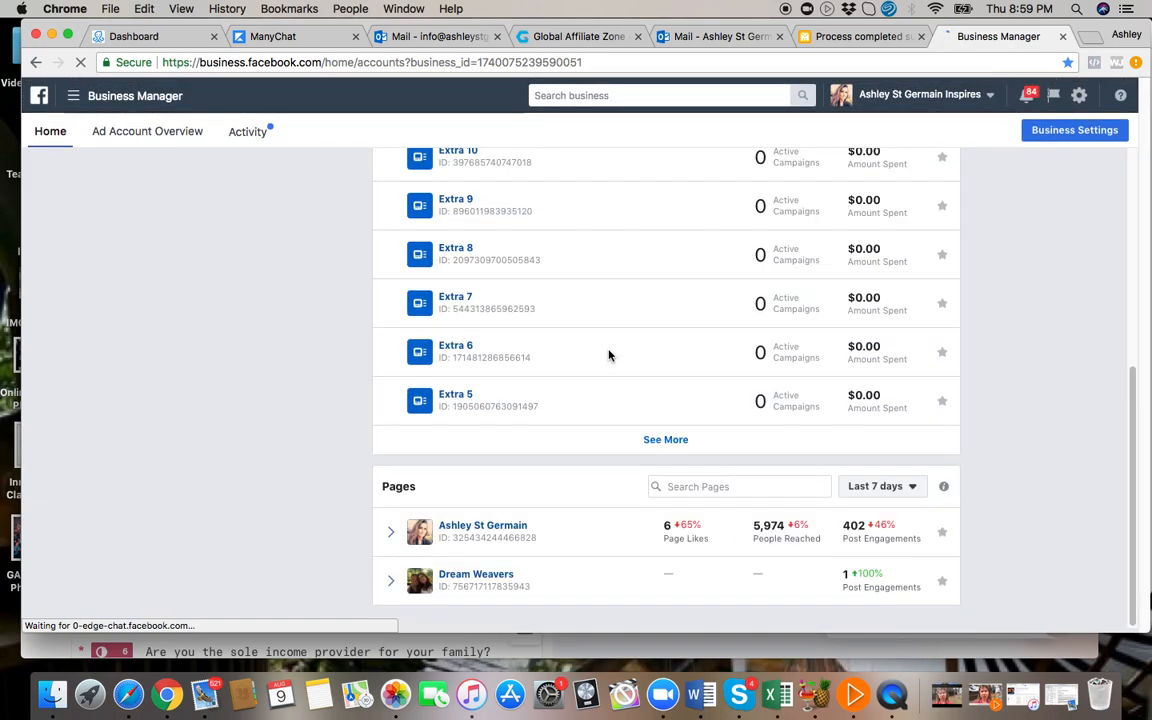
click(504, 528)
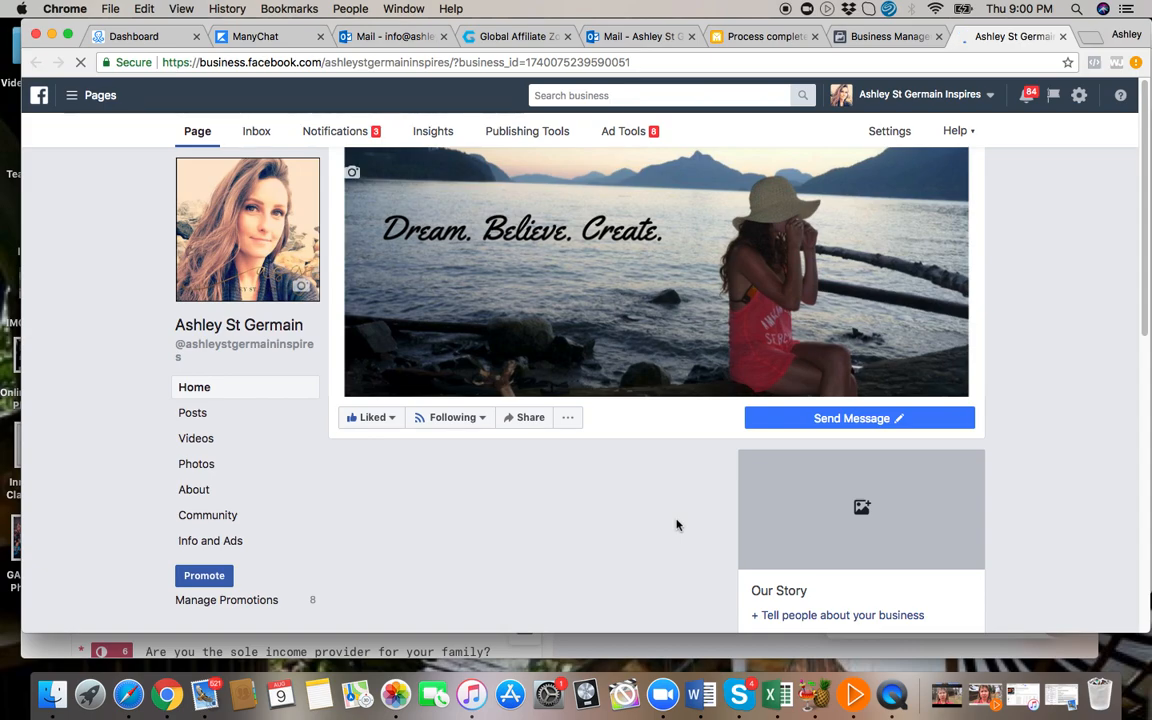
Review the pinned video post "The Time is NOW!!!" and its boost activity on the business page.
scroll(676, 525, down, 5)
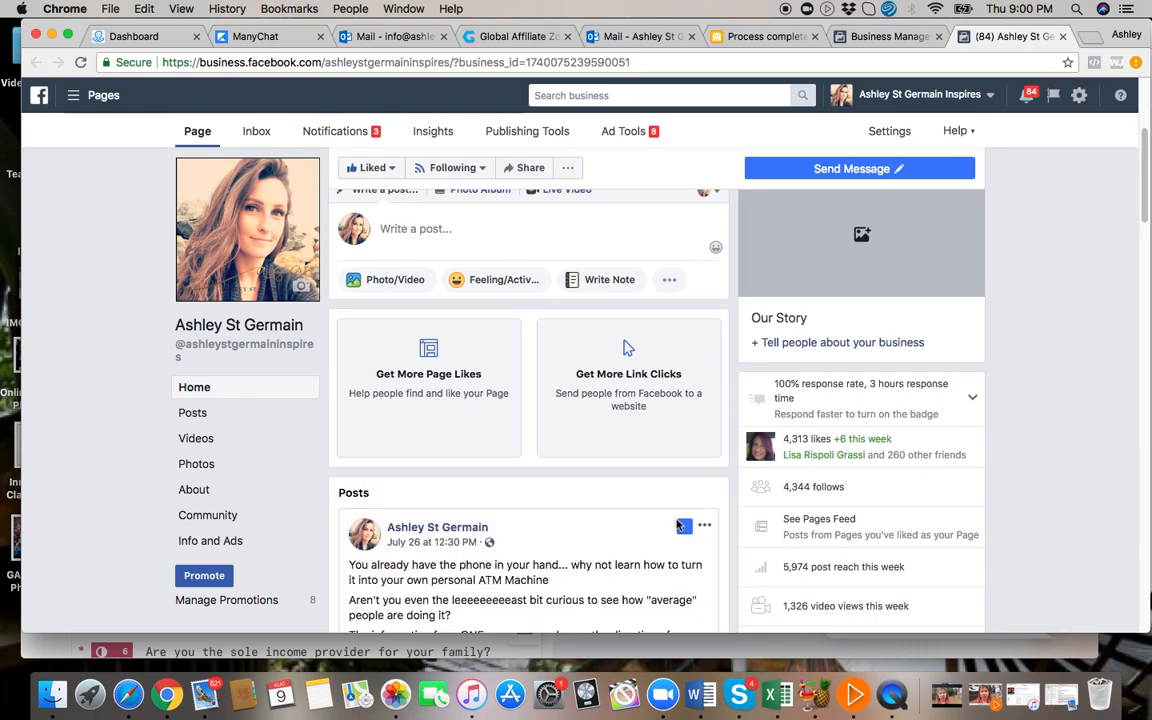
scroll(588, 583, down, 4)
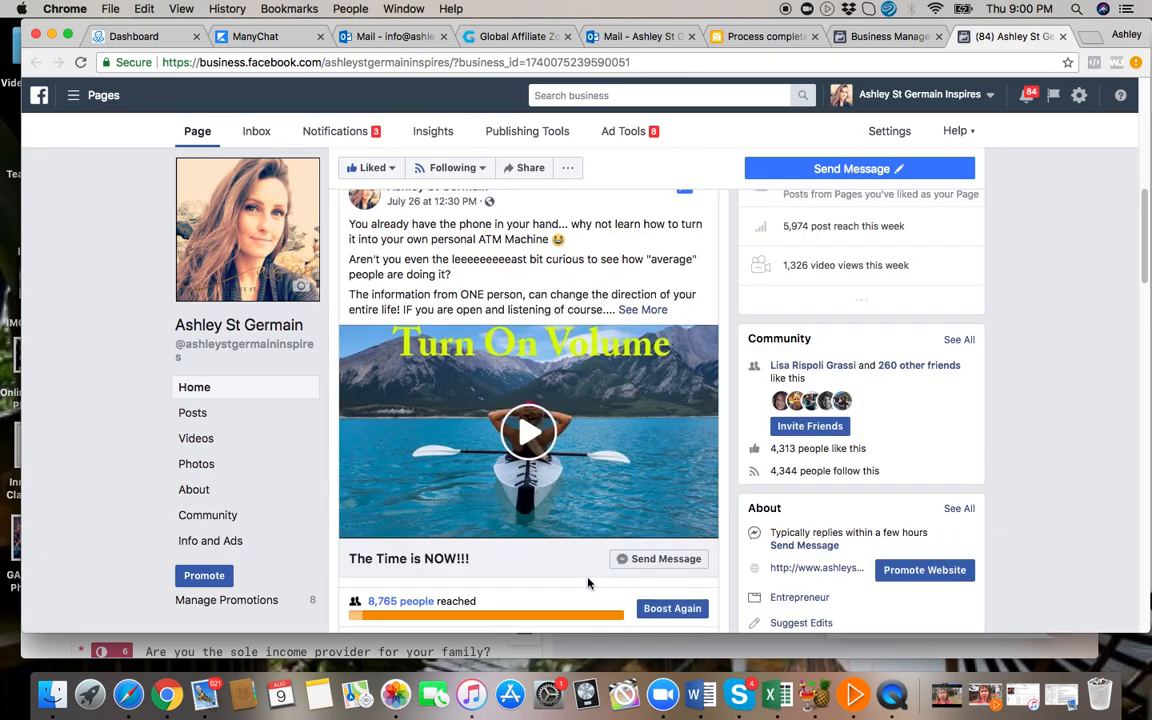
scroll(576, 500, down, 2)
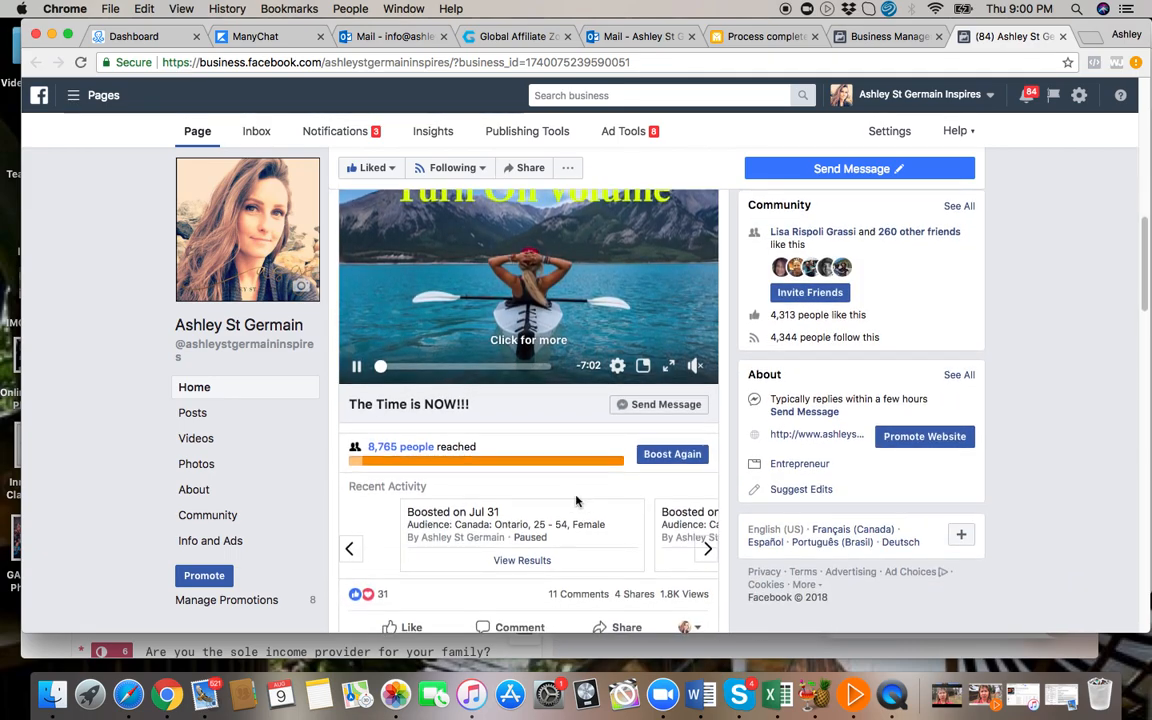
scroll(565, 451, up, 1)
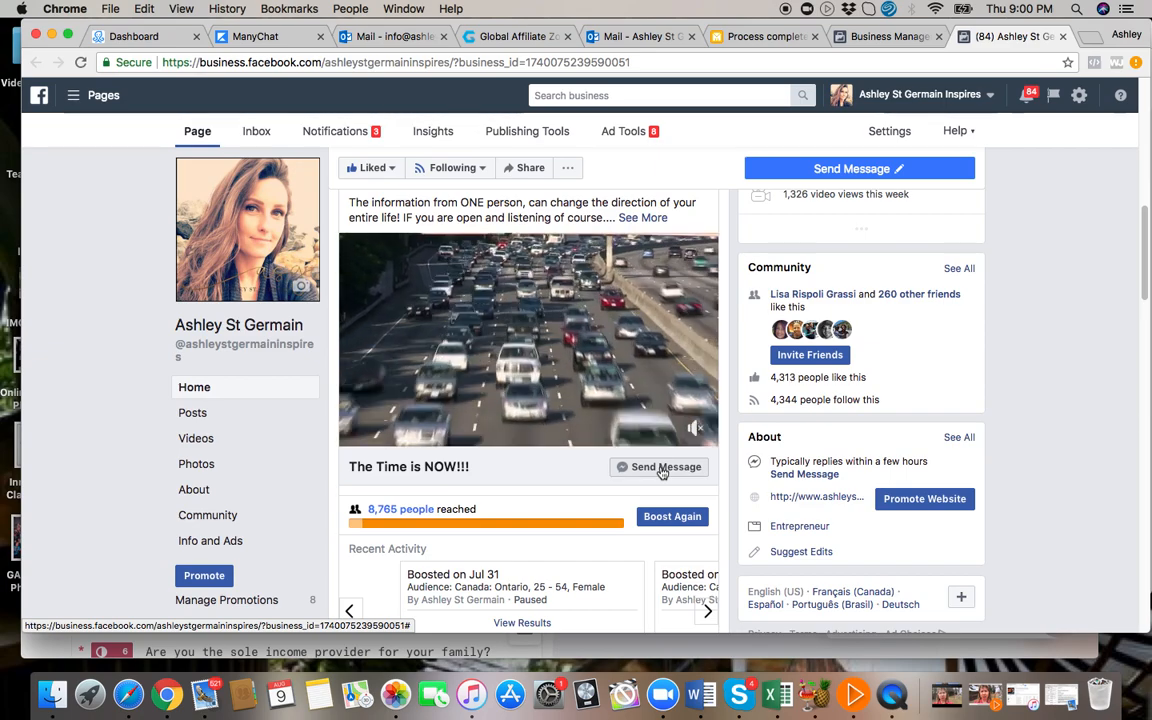
Open the page's inbox and look through the Messenger conversations, including those that came from ad messages.
click(257, 134)
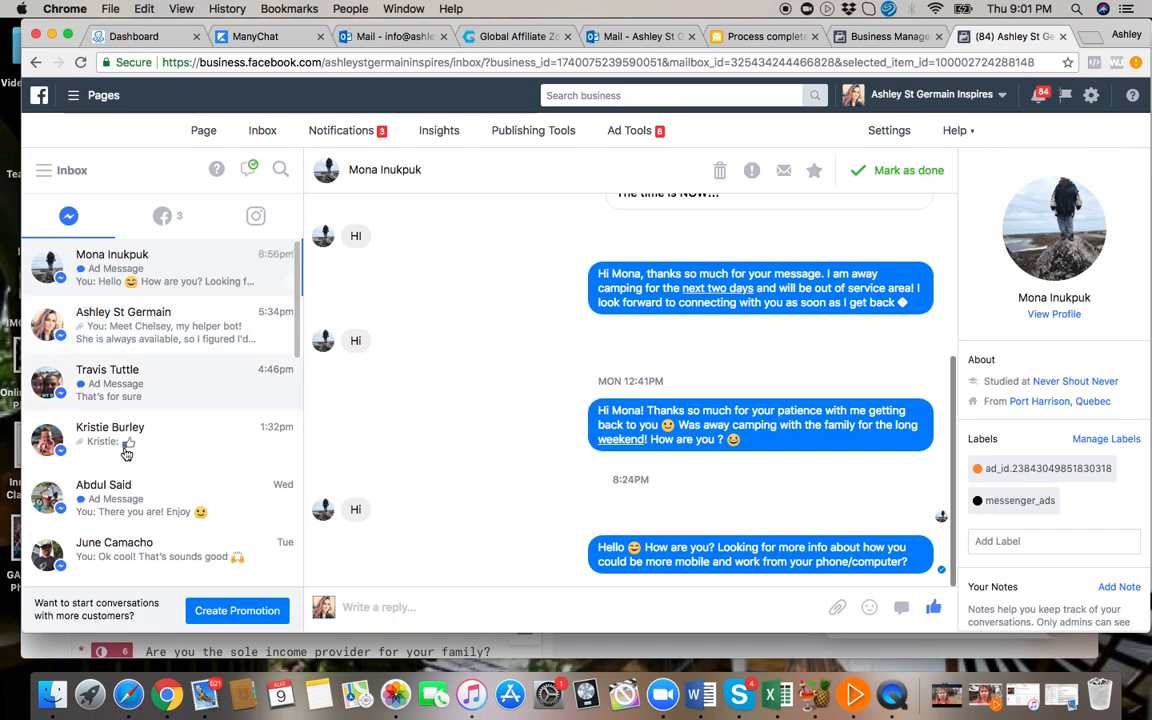
scroll(125, 512, down, 5)
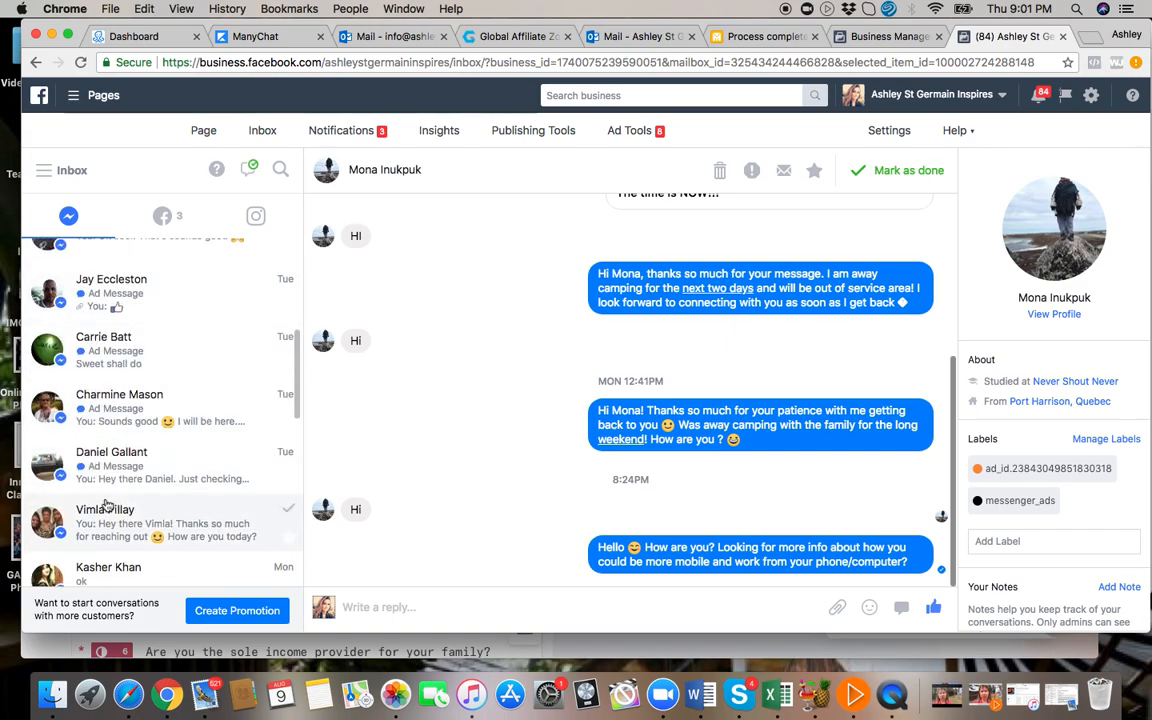
scroll(190, 487, down, 4)
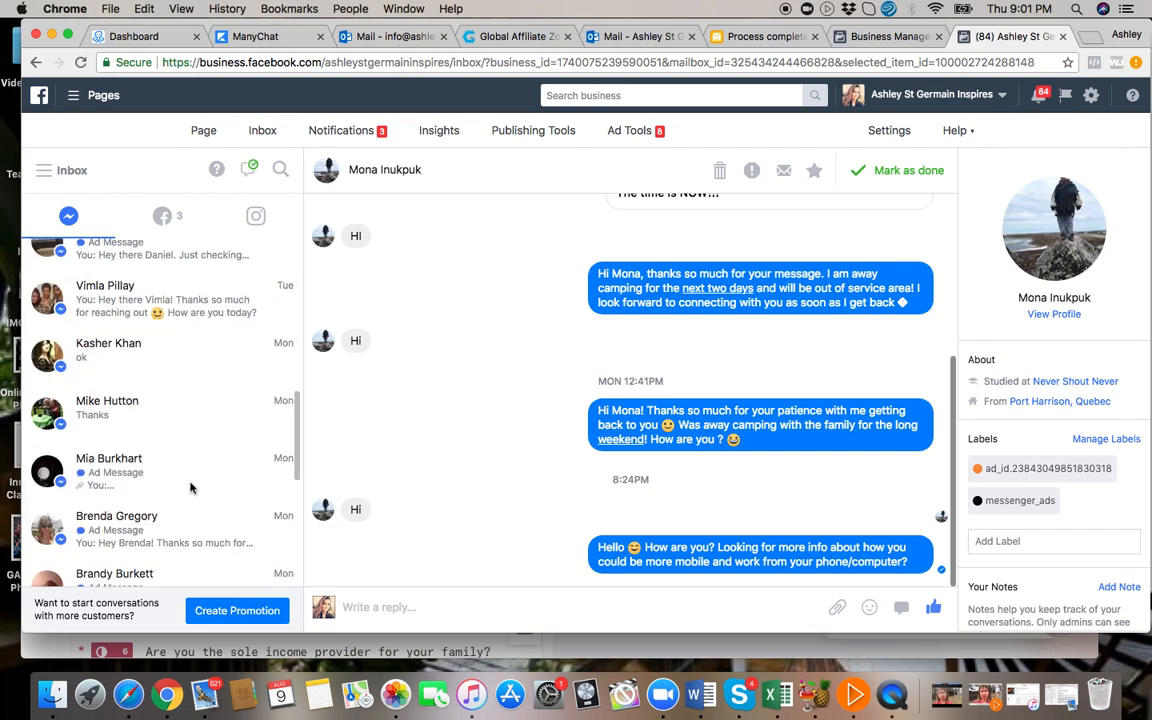
scroll(190, 487, up, 4)
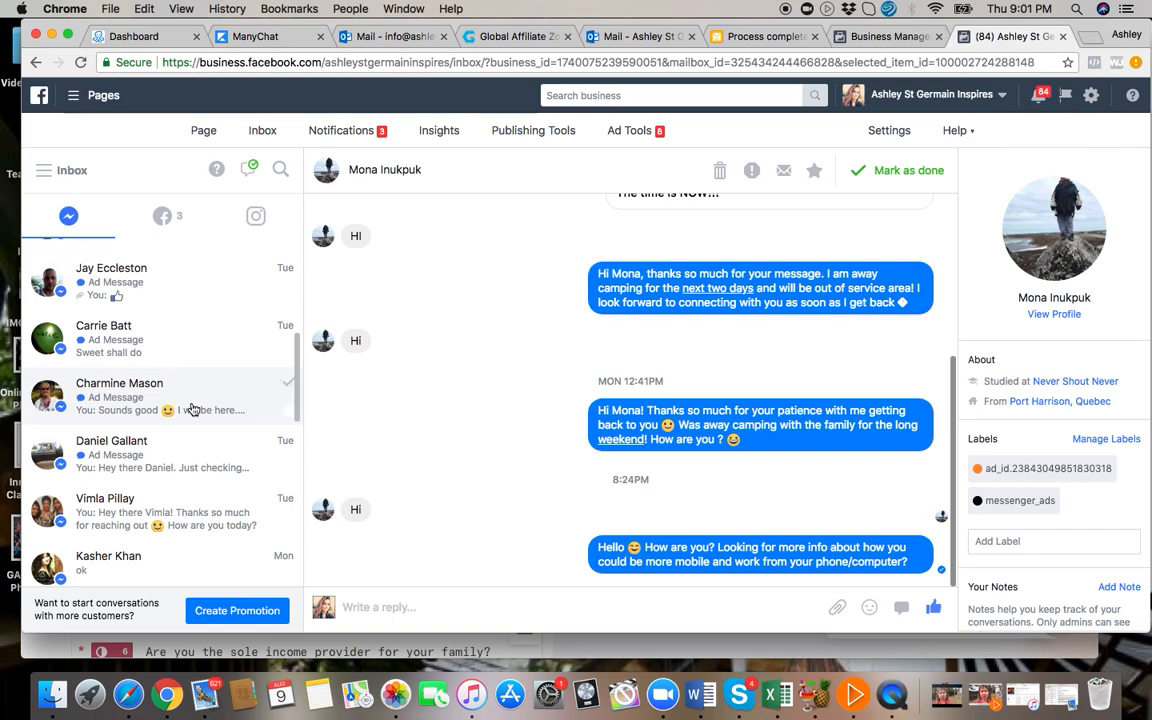
scroll(193, 409, up, 3)
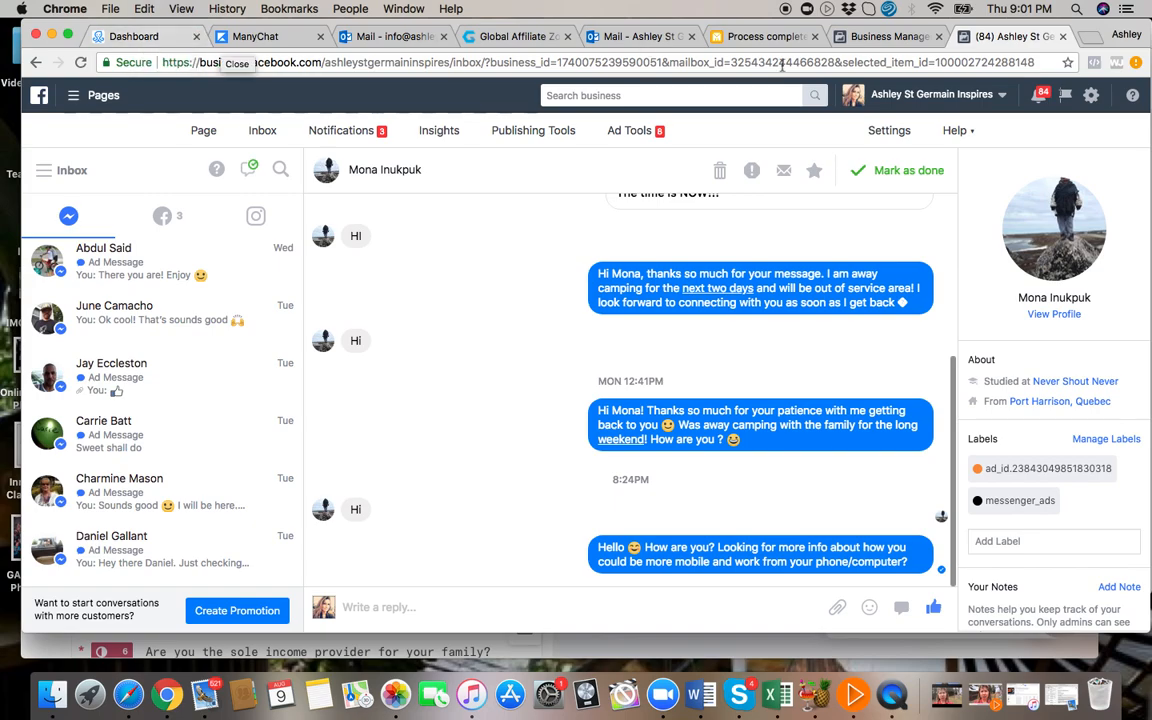
Return to the page's home view and examine the pinned July 26 post with its text, video and Send Message button.
click(201, 134)
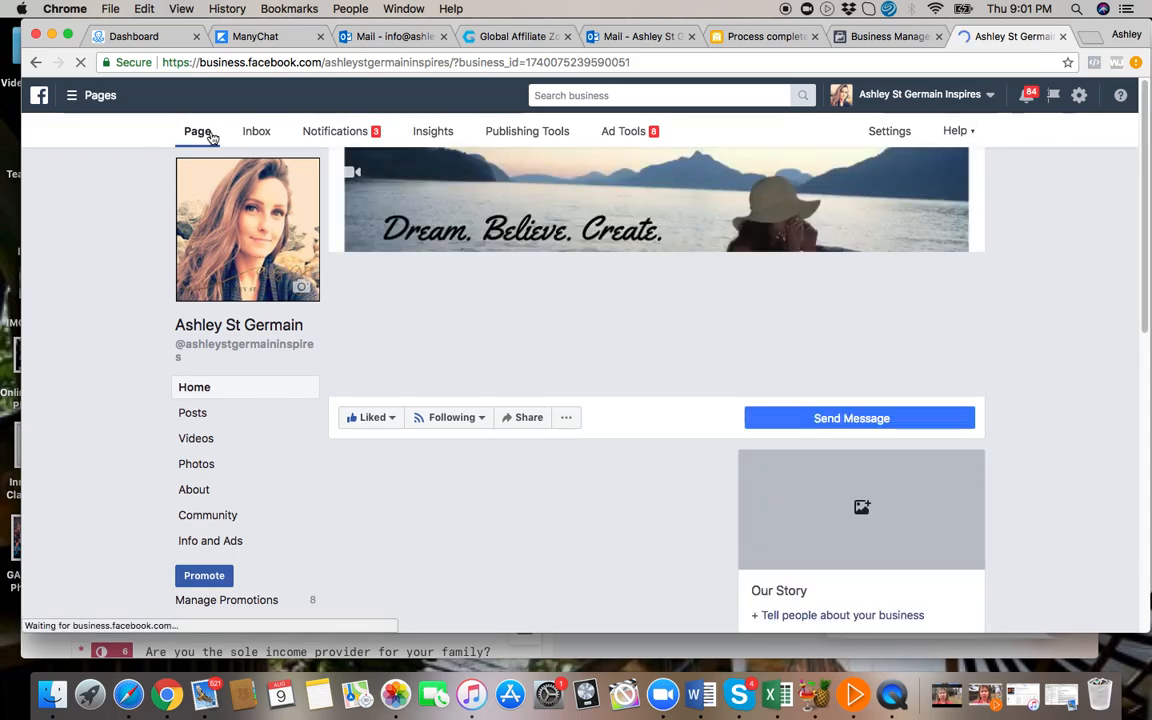
mouse_move(452, 425)
scroll(620, 525, down, 5)
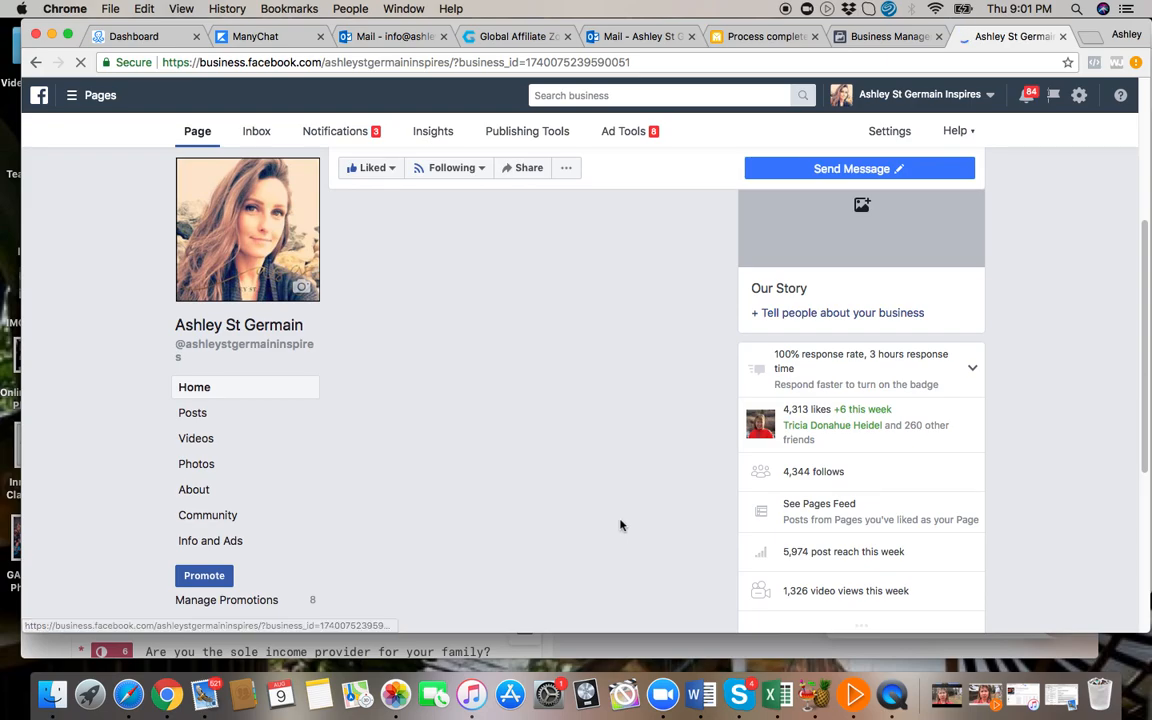
scroll(620, 525, down, 3)
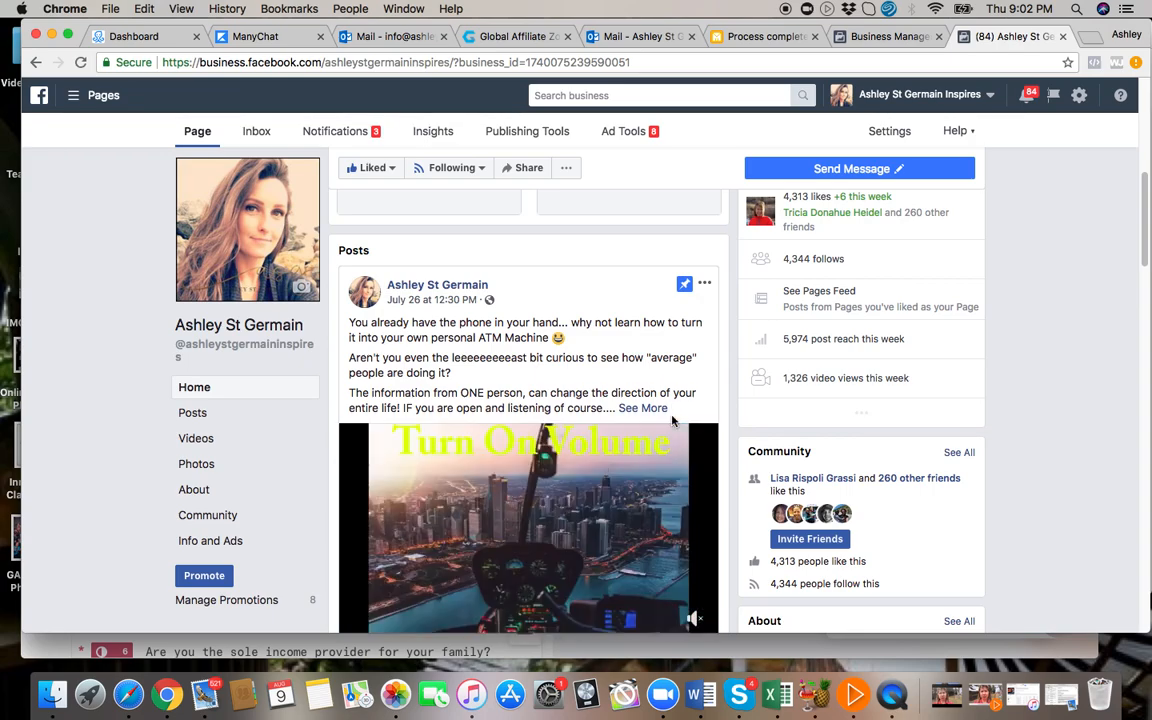
scroll(627, 415, down, 2)
scroll(627, 415, down, 1)
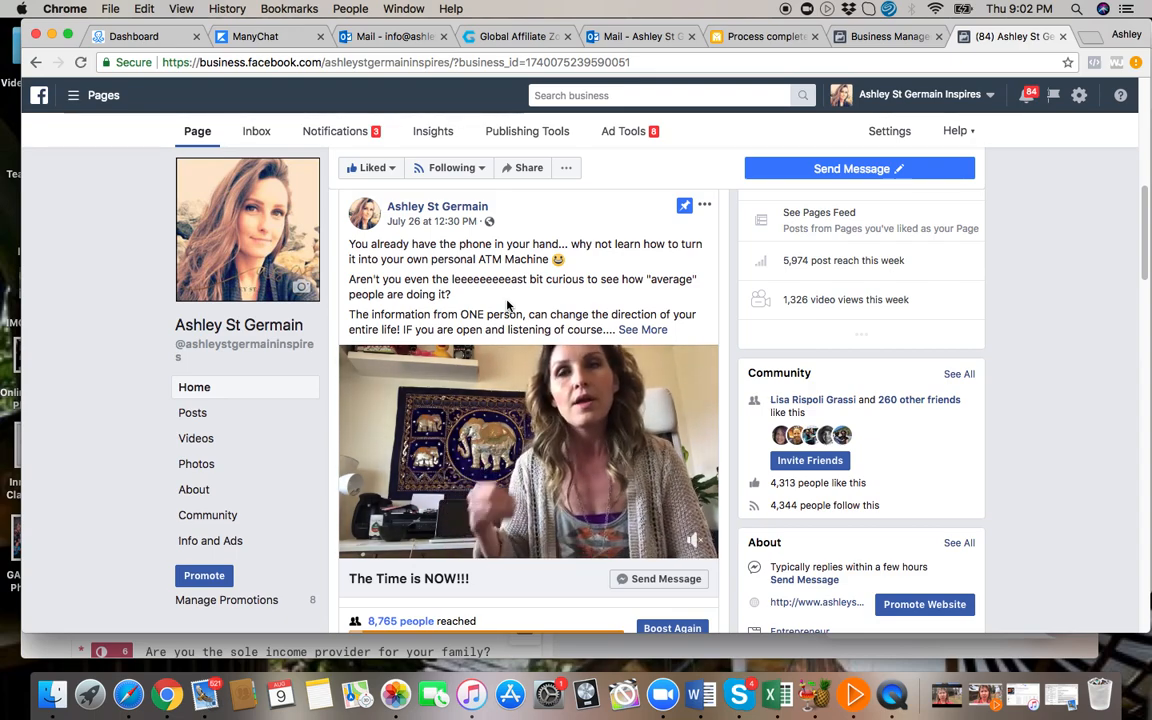
scroll(563, 443, down, 1)
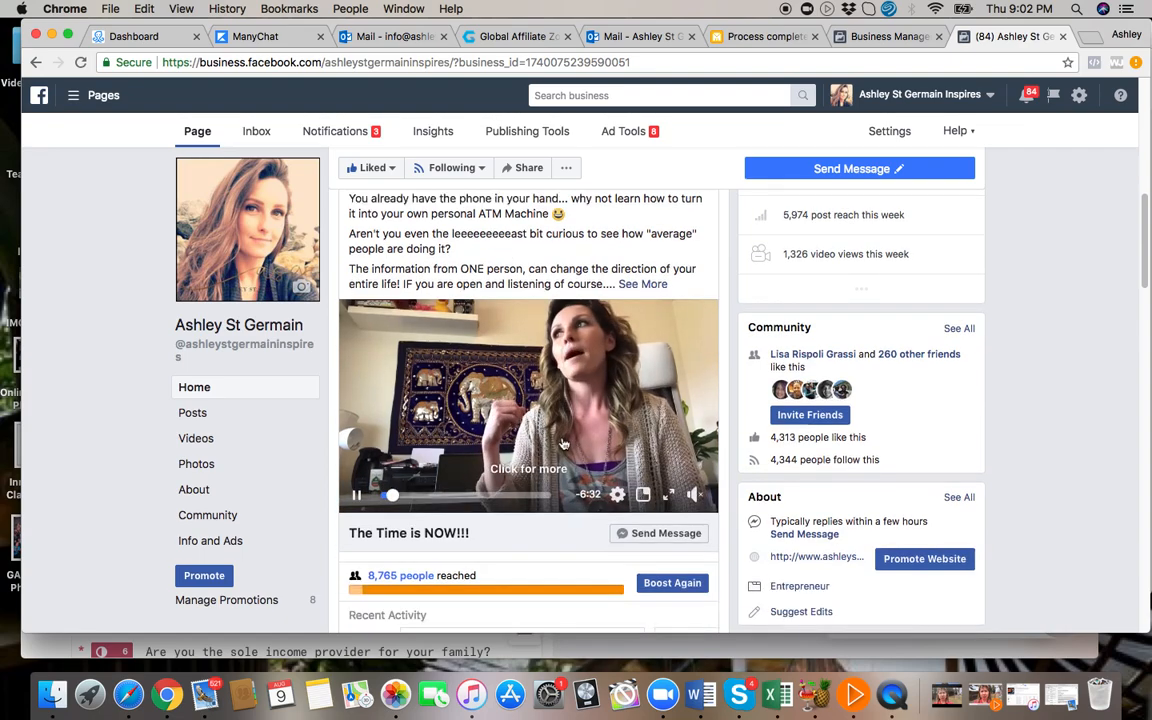
scroll(563, 443, down, 1)
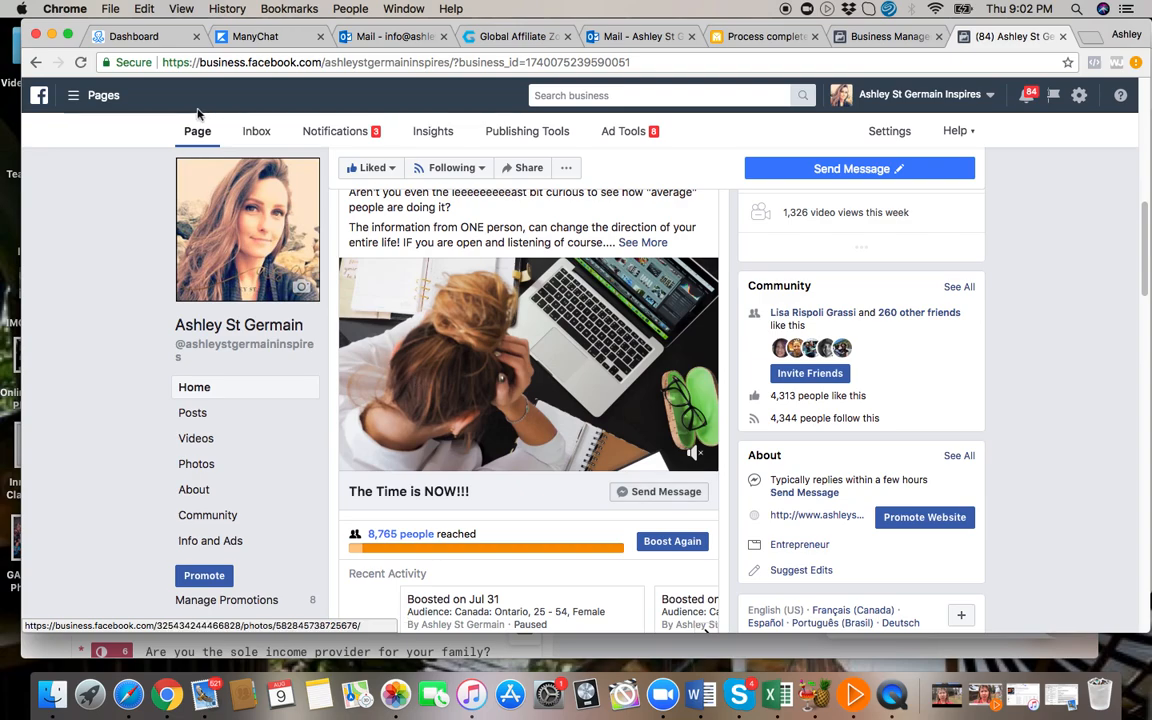
Switch to ManyChat and create a new growth tool of the Facebook Comments type.
click(154, 37)
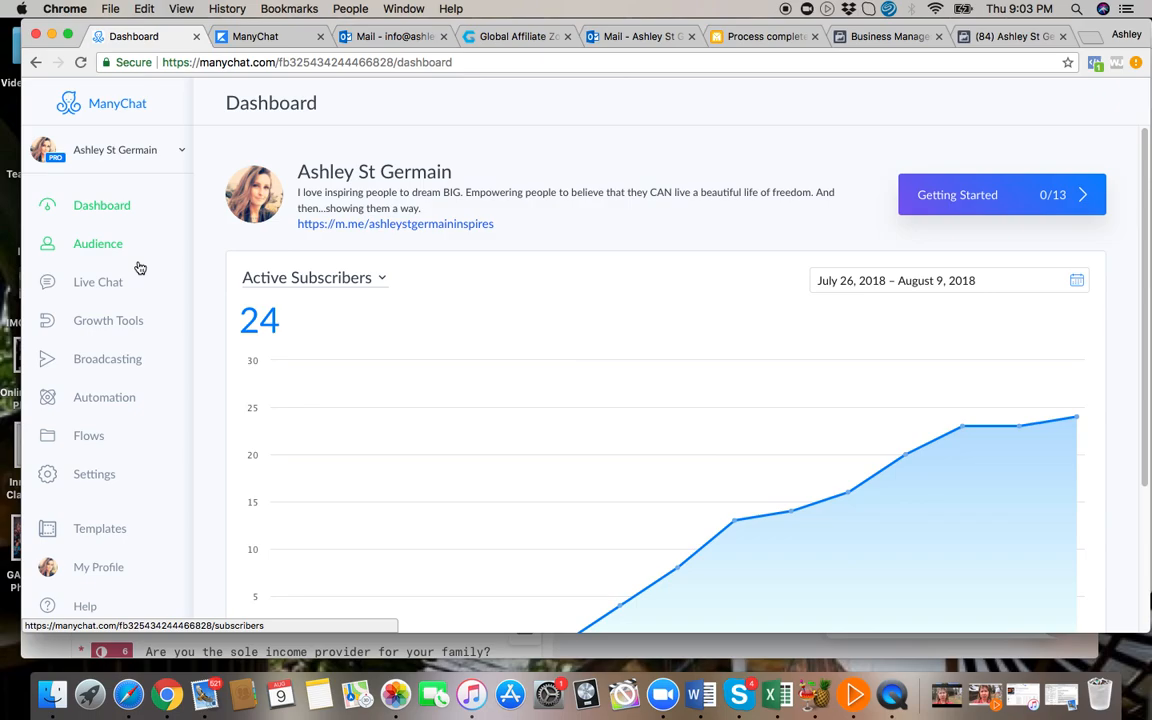
click(105, 325)
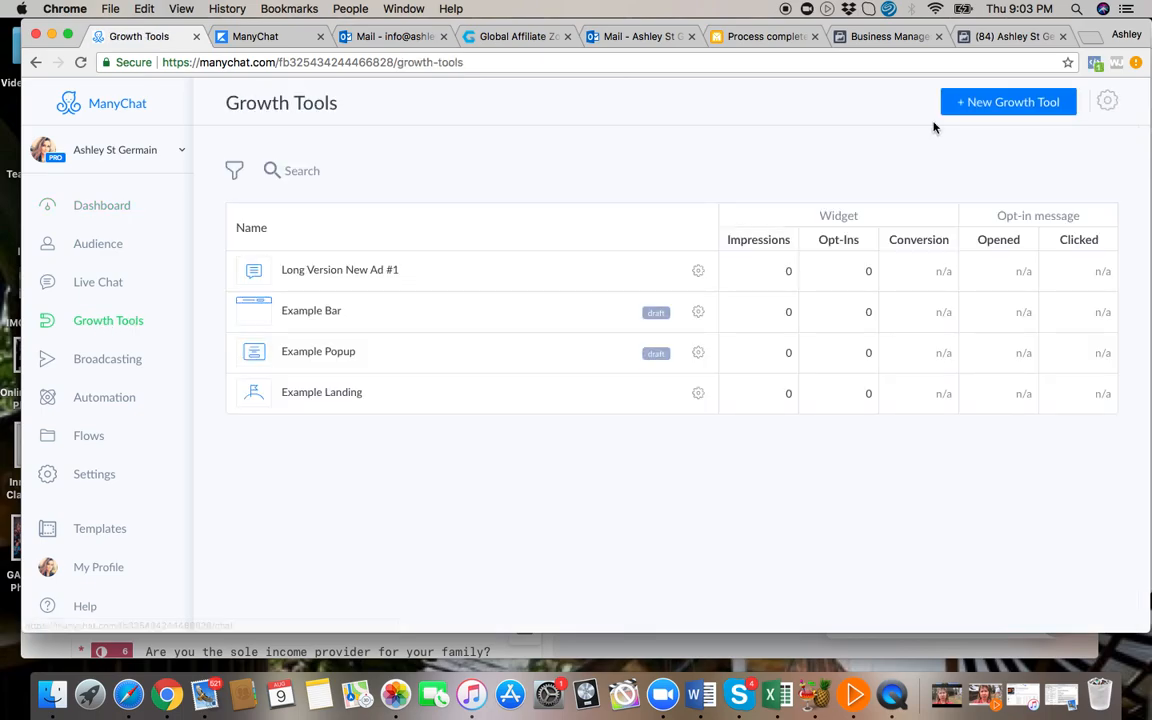
click(1037, 104)
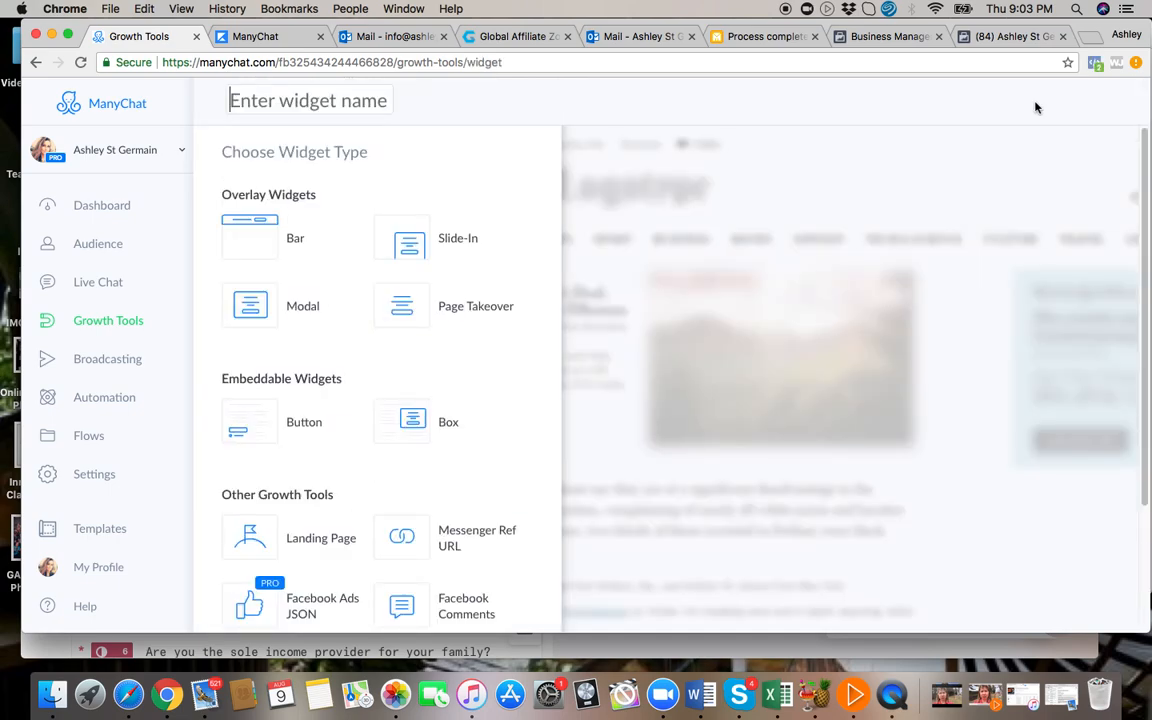
scroll(514, 443, down, 1)
scroll(514, 443, down, 3)
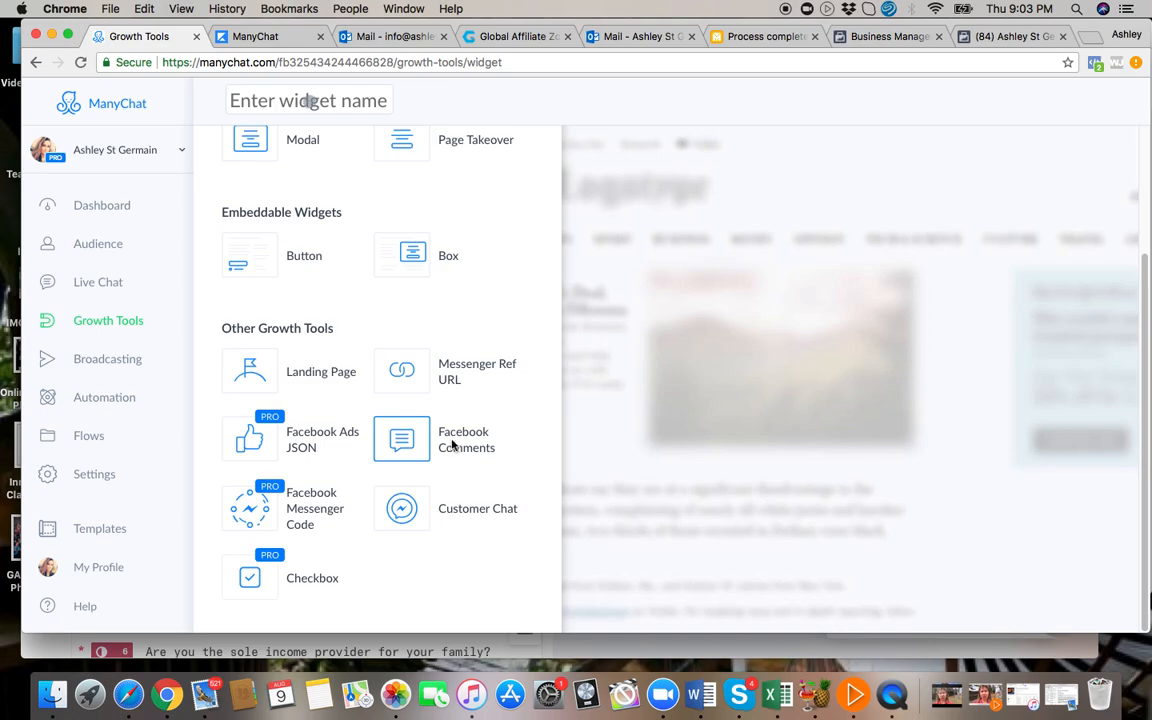
click(453, 444)
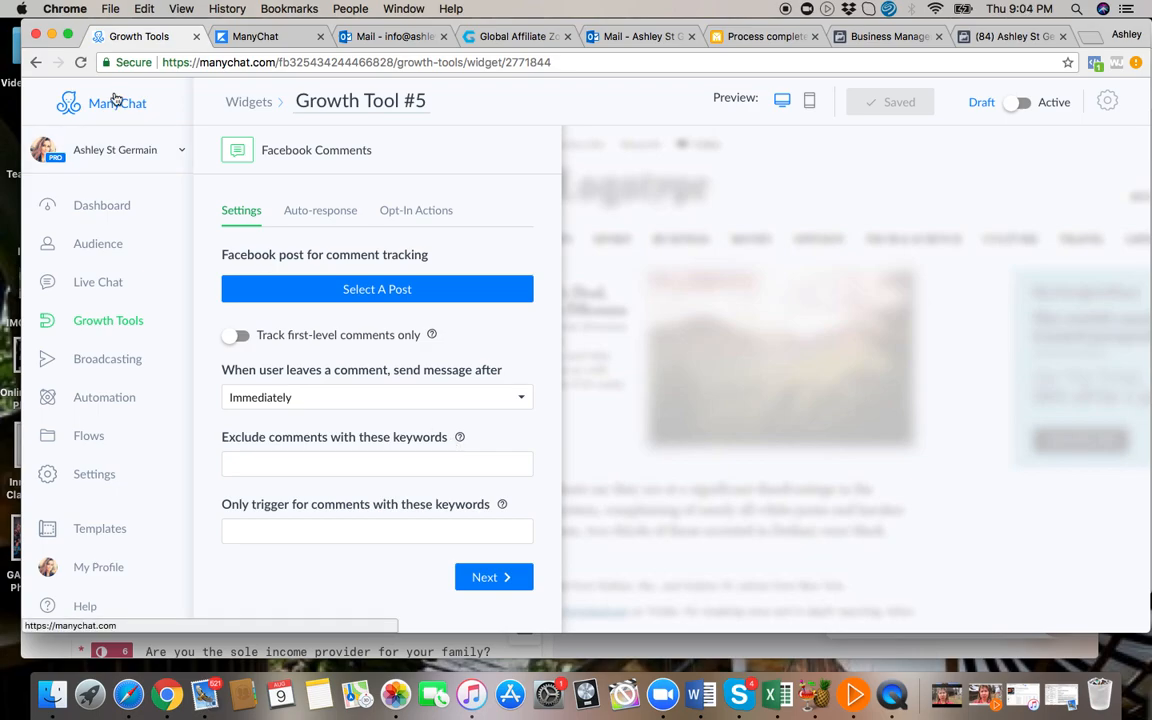
click(140, 160)
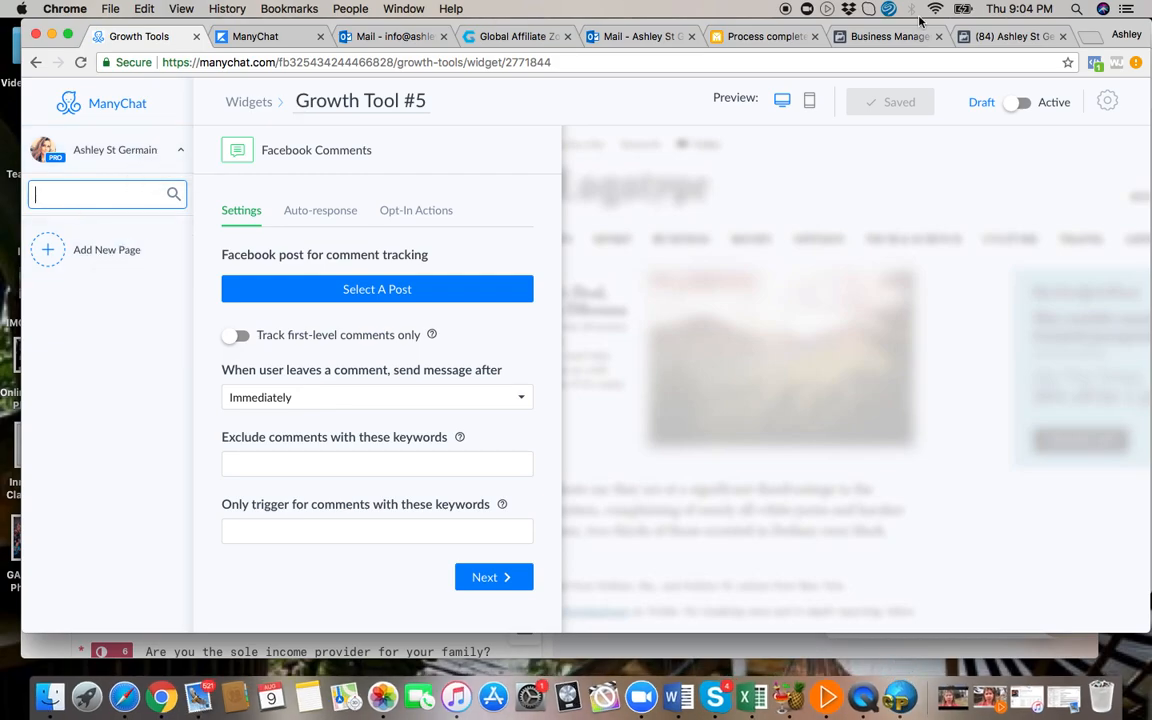
click(1027, 38)
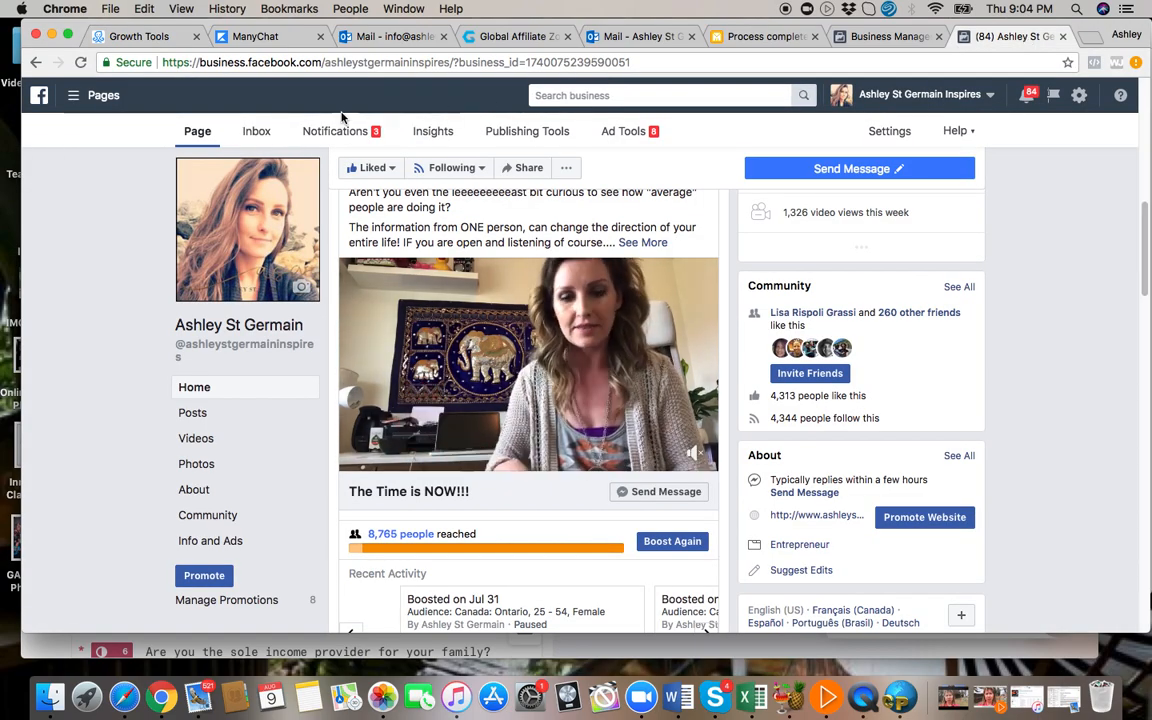
click(338, 63)
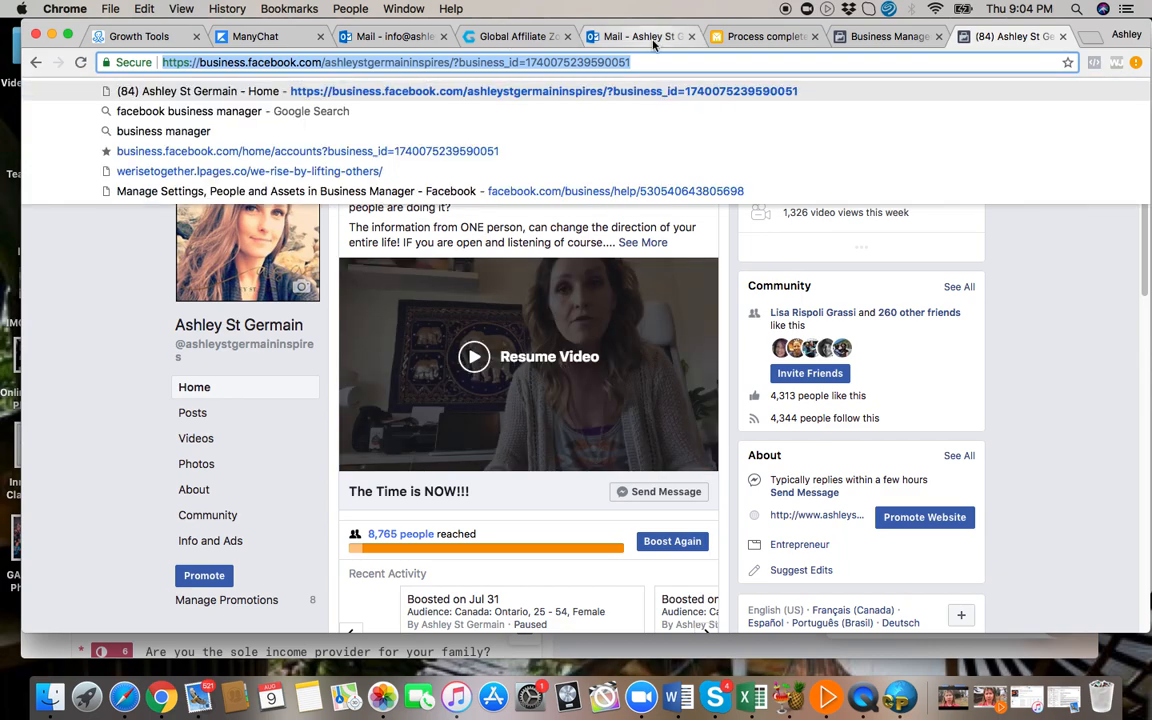
click(131, 34)
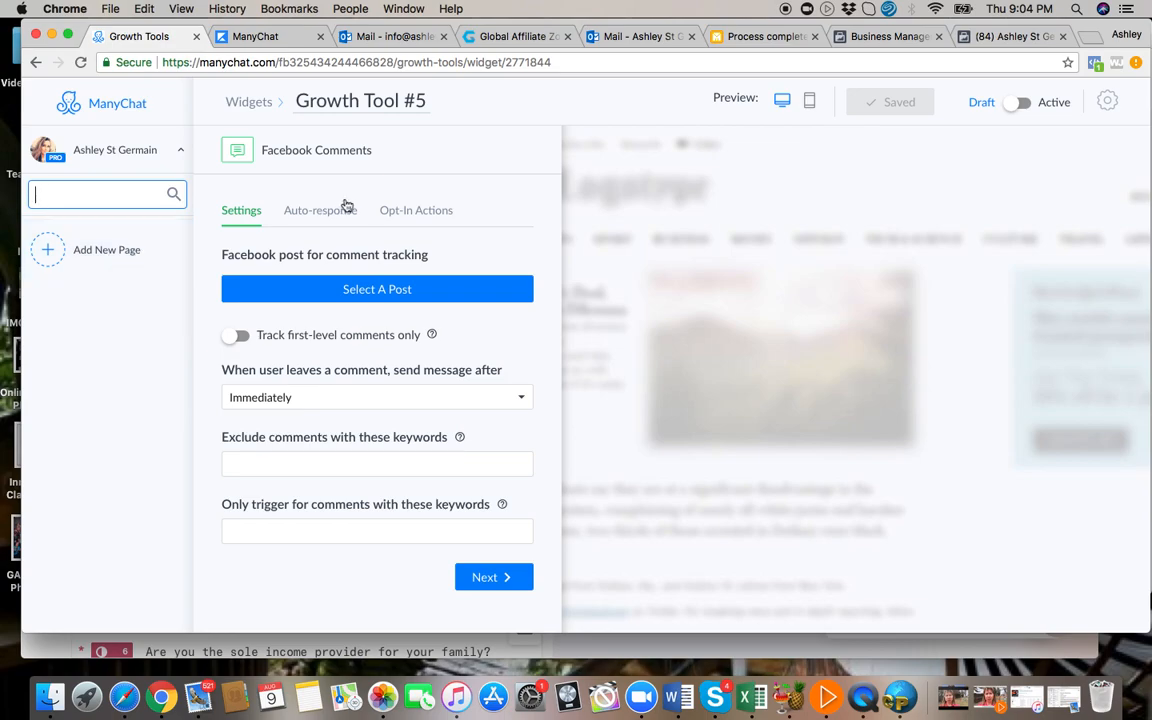
Go back to the Growth Tools list and create another growth tool using the Facebook Comments widget type.
click(35, 62)
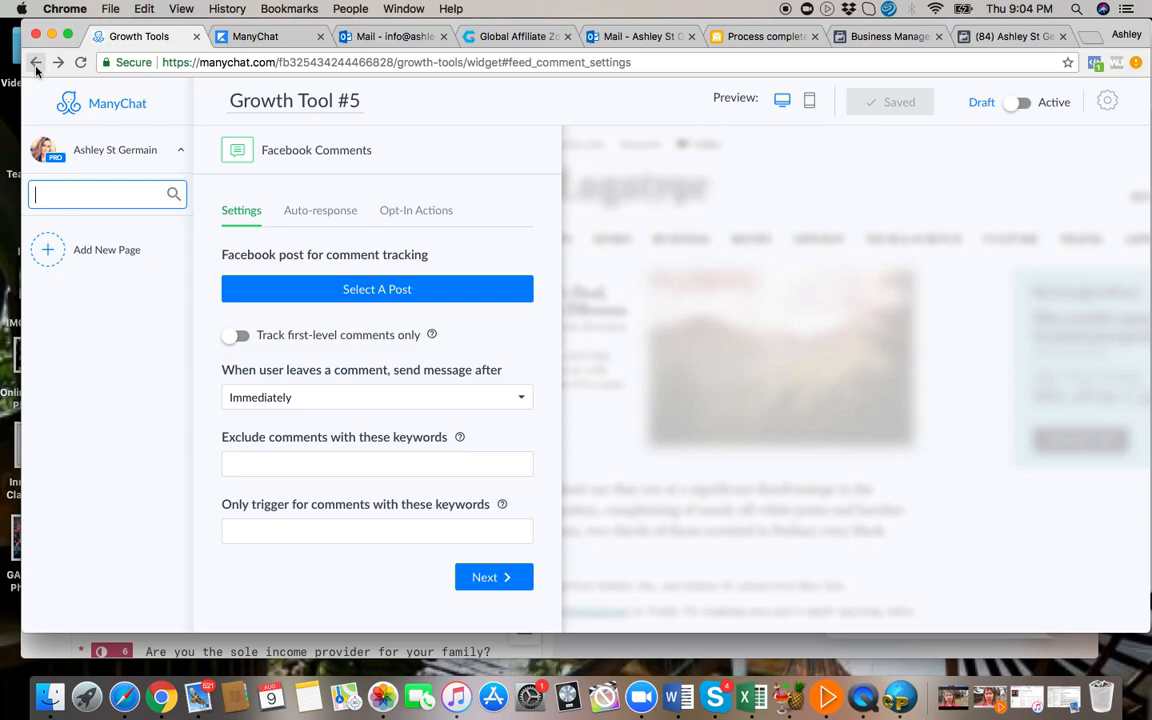
click(35, 64)
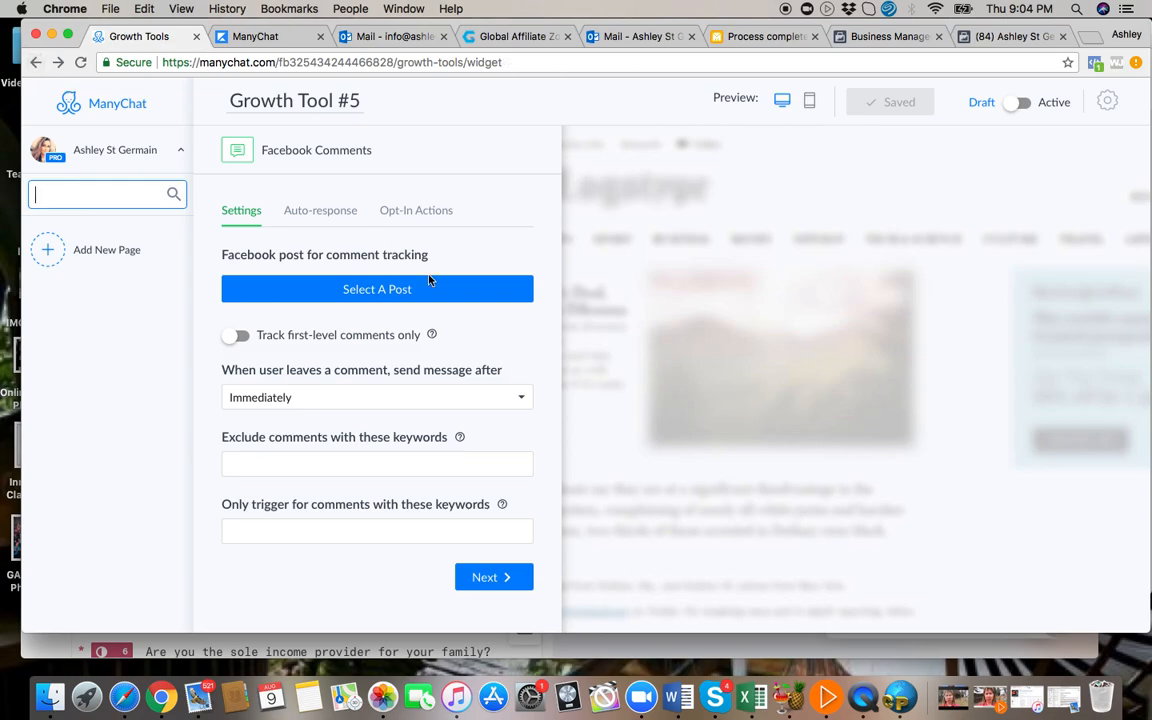
click(35, 63)
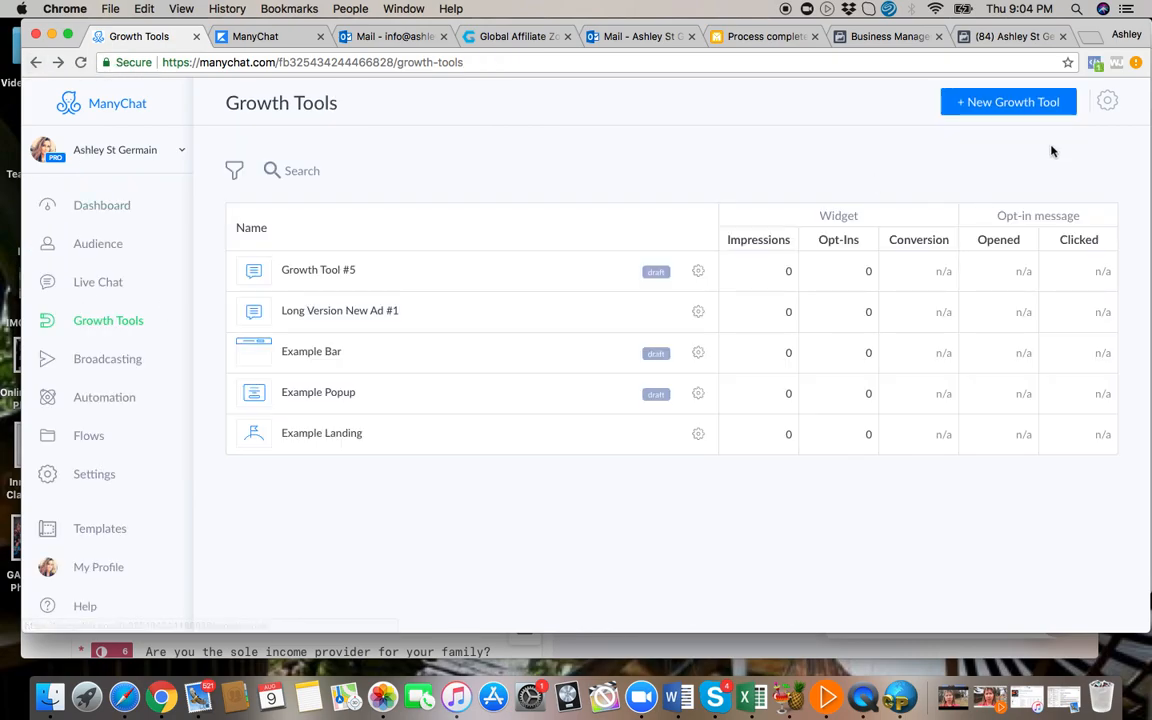
click(1010, 103)
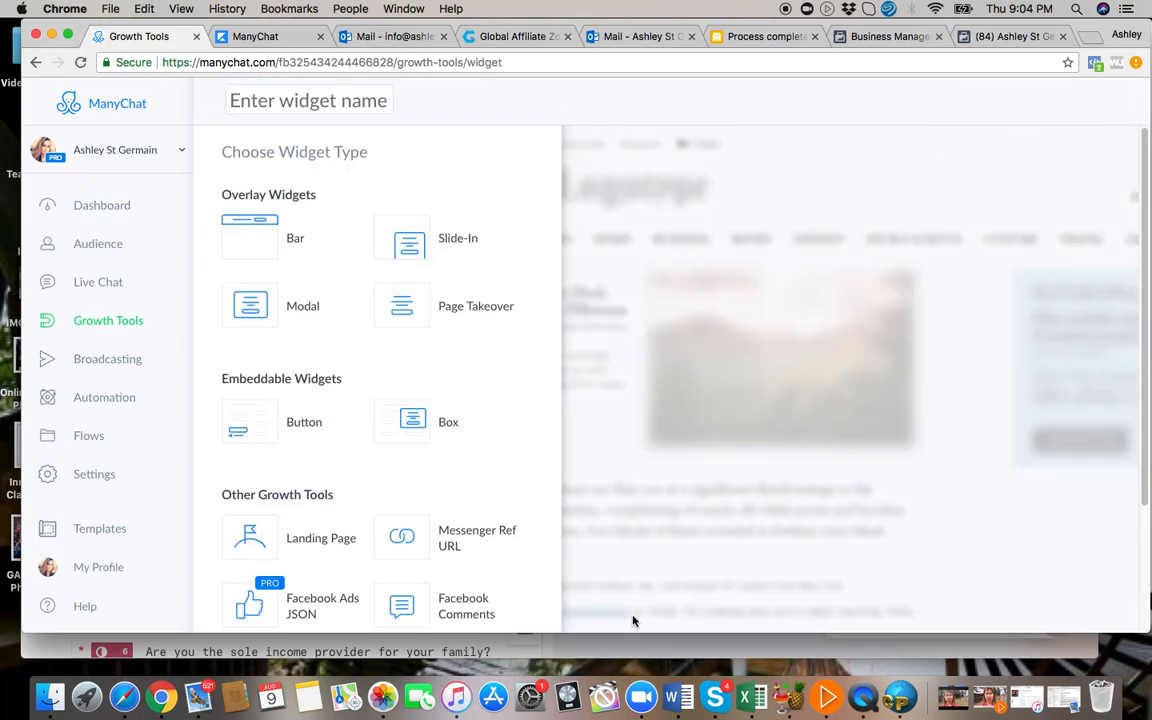
scroll(496, 598, down, 3)
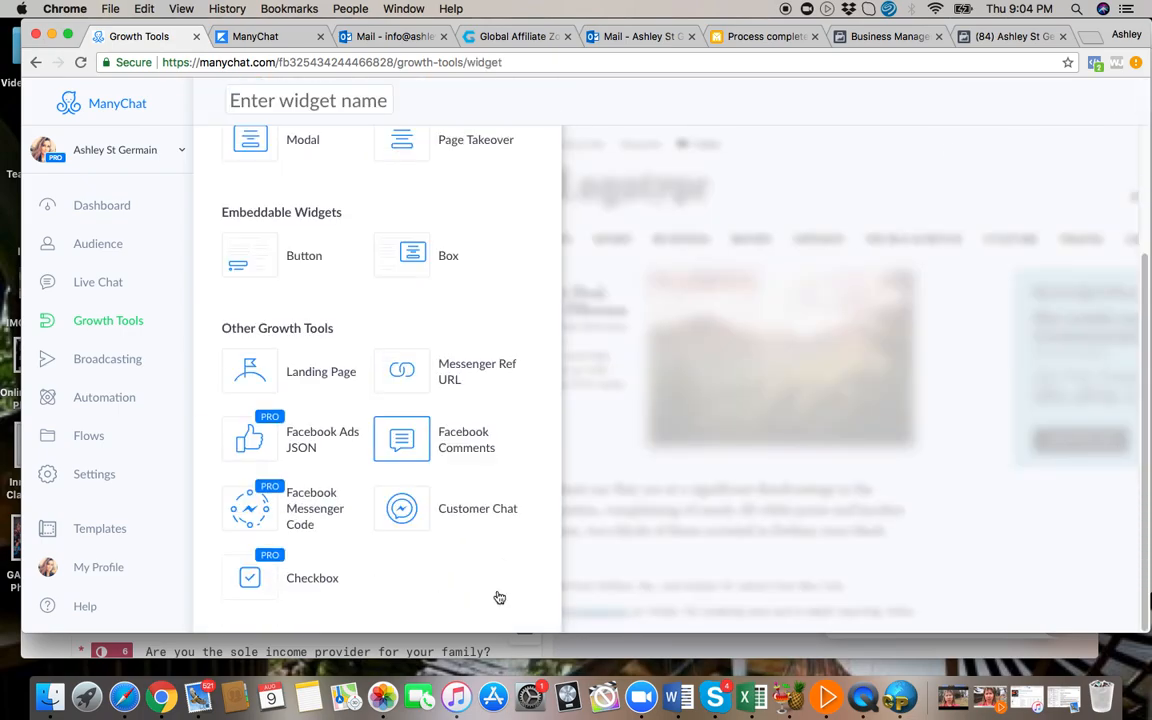
click(462, 449)
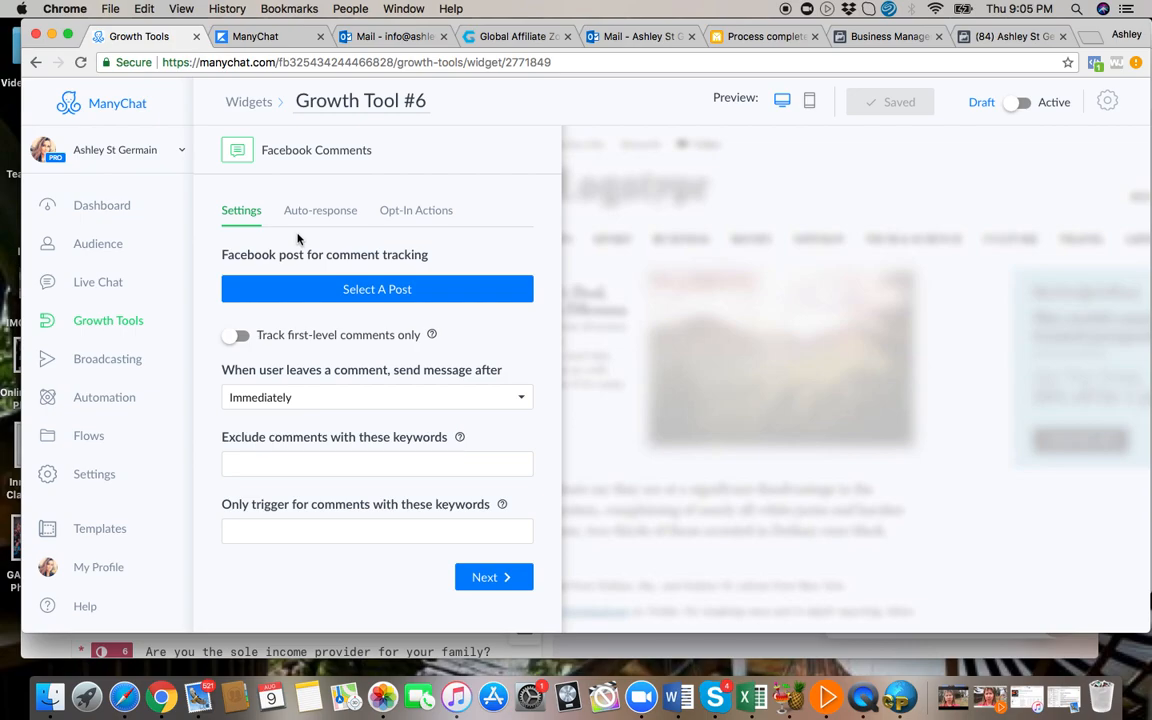
Select the 7-day-old "You already have the phone in your hand" post for comment tracking and confirm it is explicit about contacting commenters via Messenger.
click(364, 296)
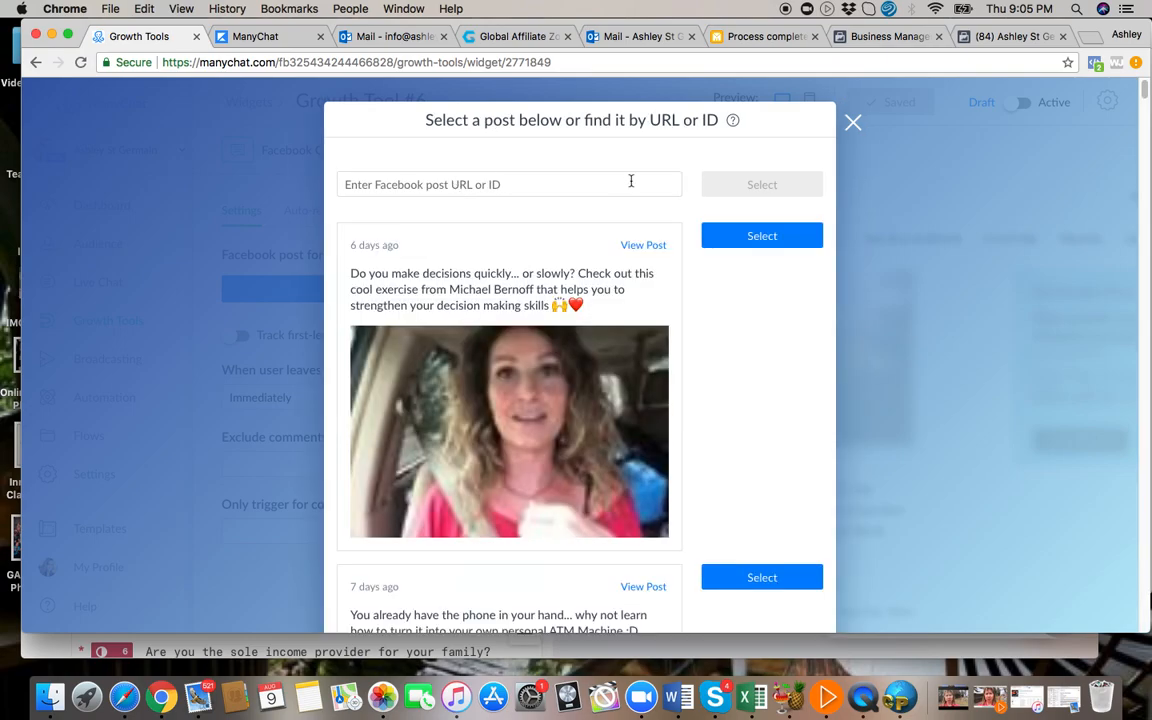
scroll(604, 419, down, 10)
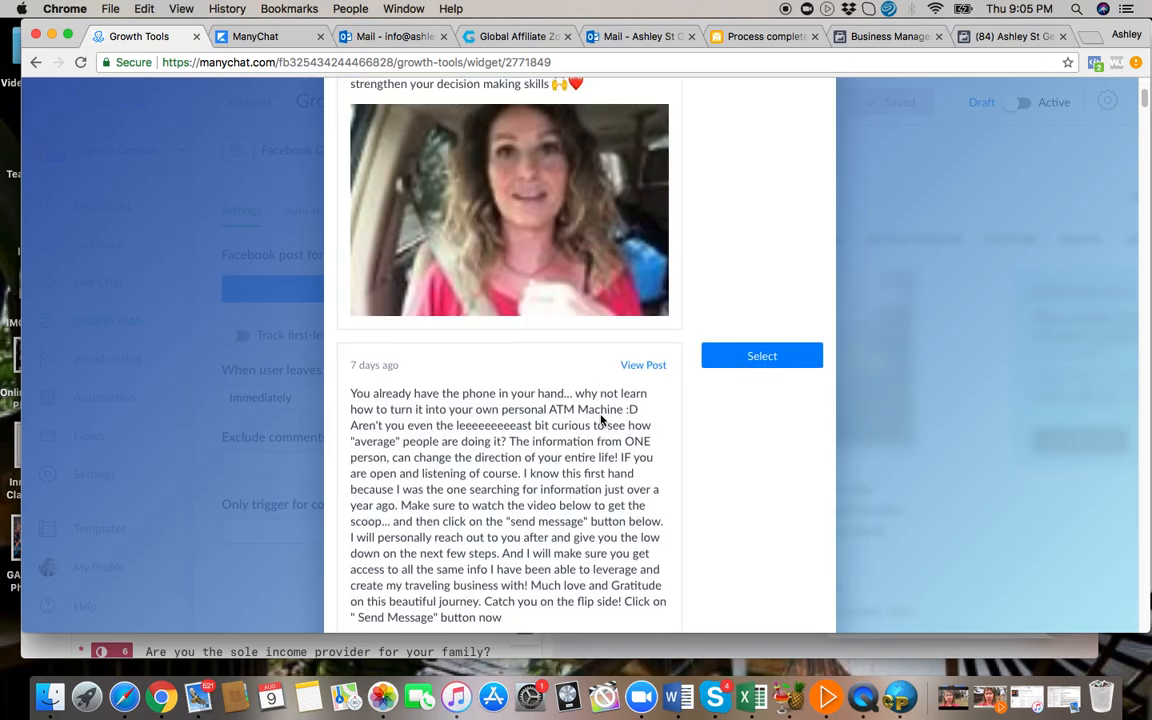
scroll(600, 416, down, 20)
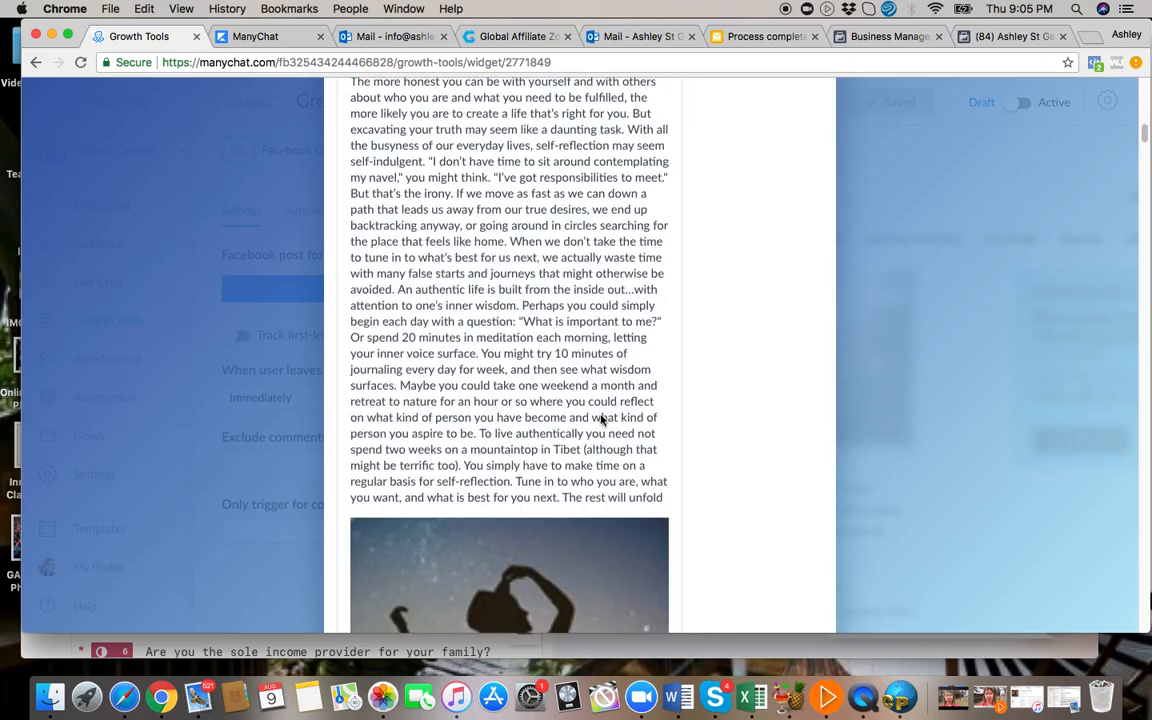
scroll(601, 420, down, 20)
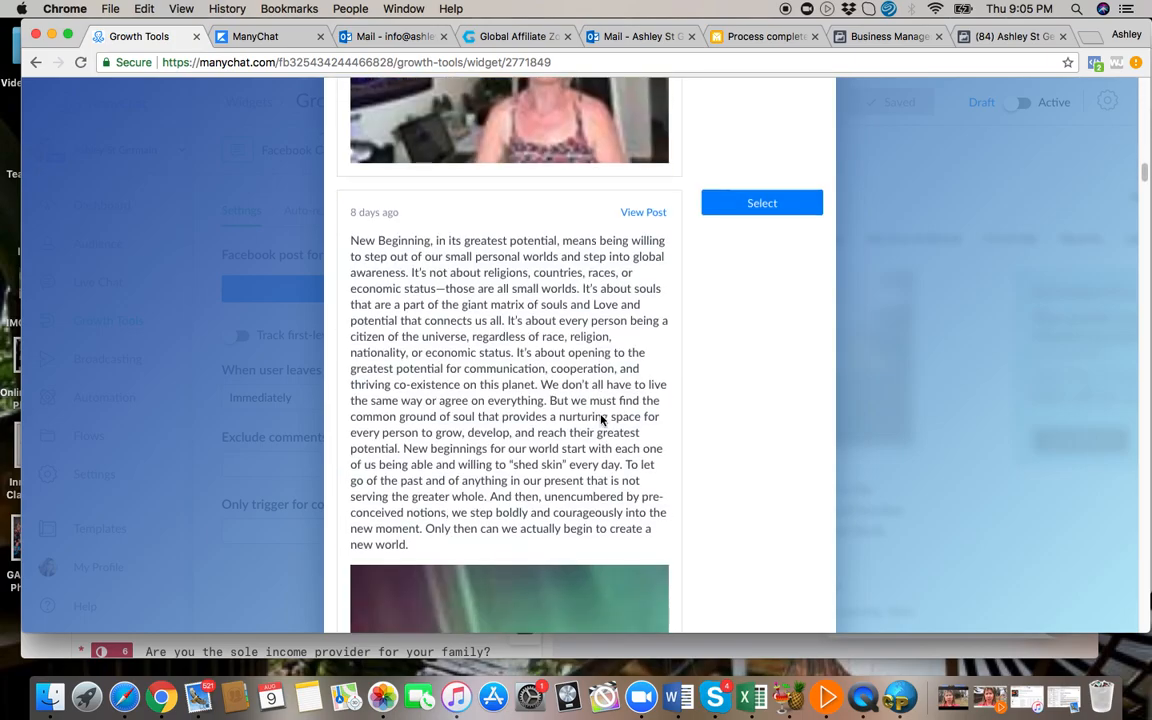
scroll(601, 420, down, 20)
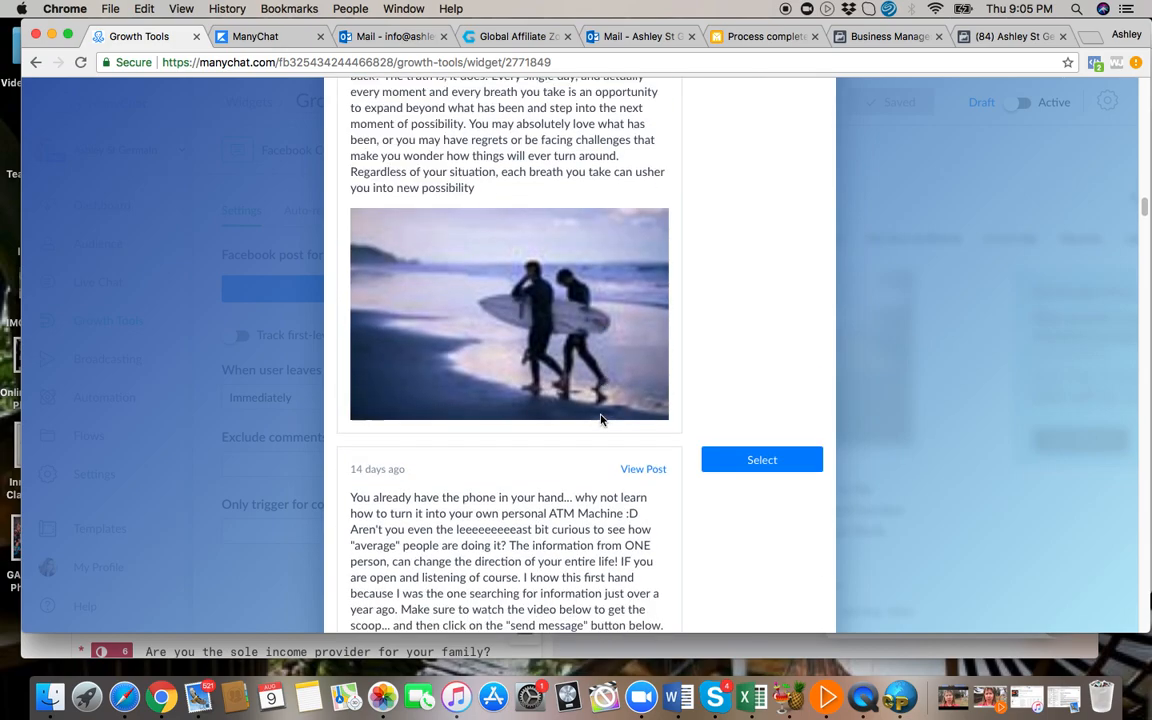
scroll(601, 420, down, 5)
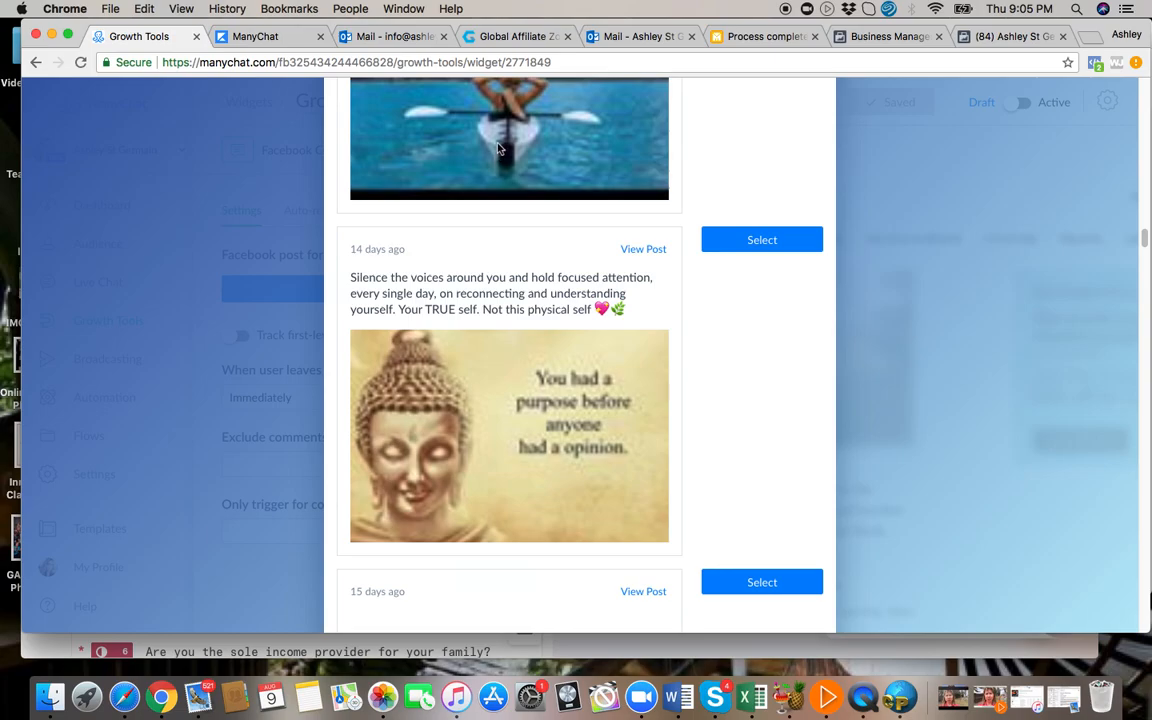
scroll(533, 234, up, 15)
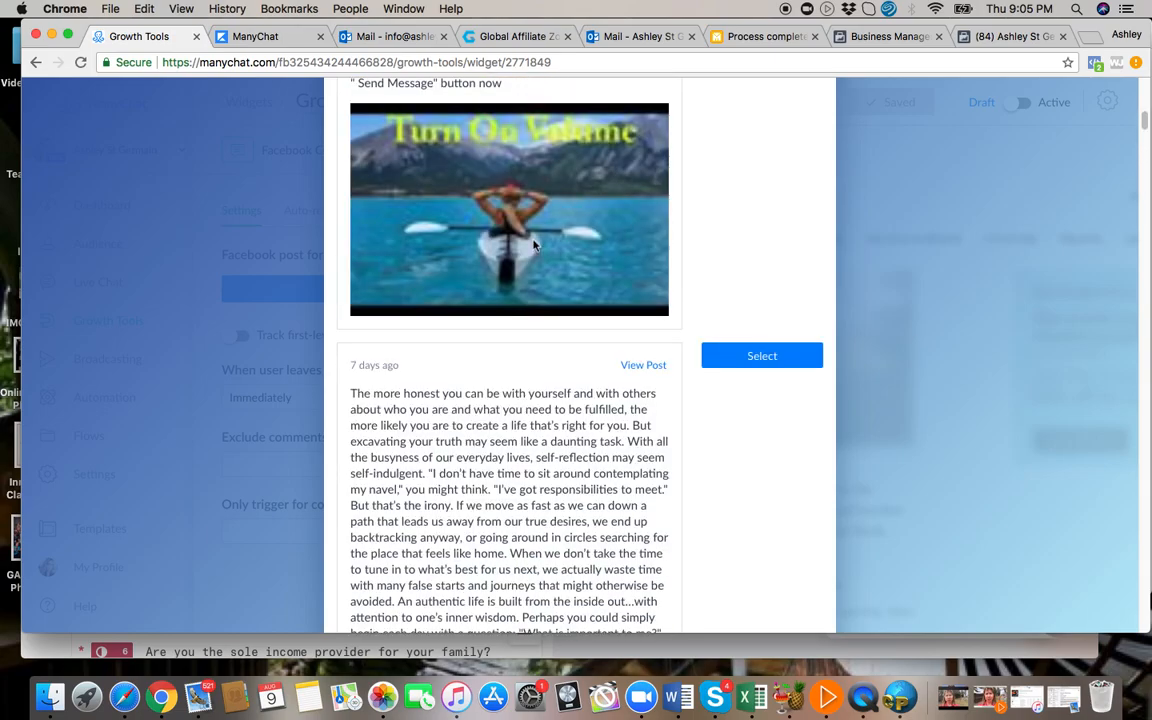
scroll(533, 245, up, 5)
scroll(533, 243, down, 4)
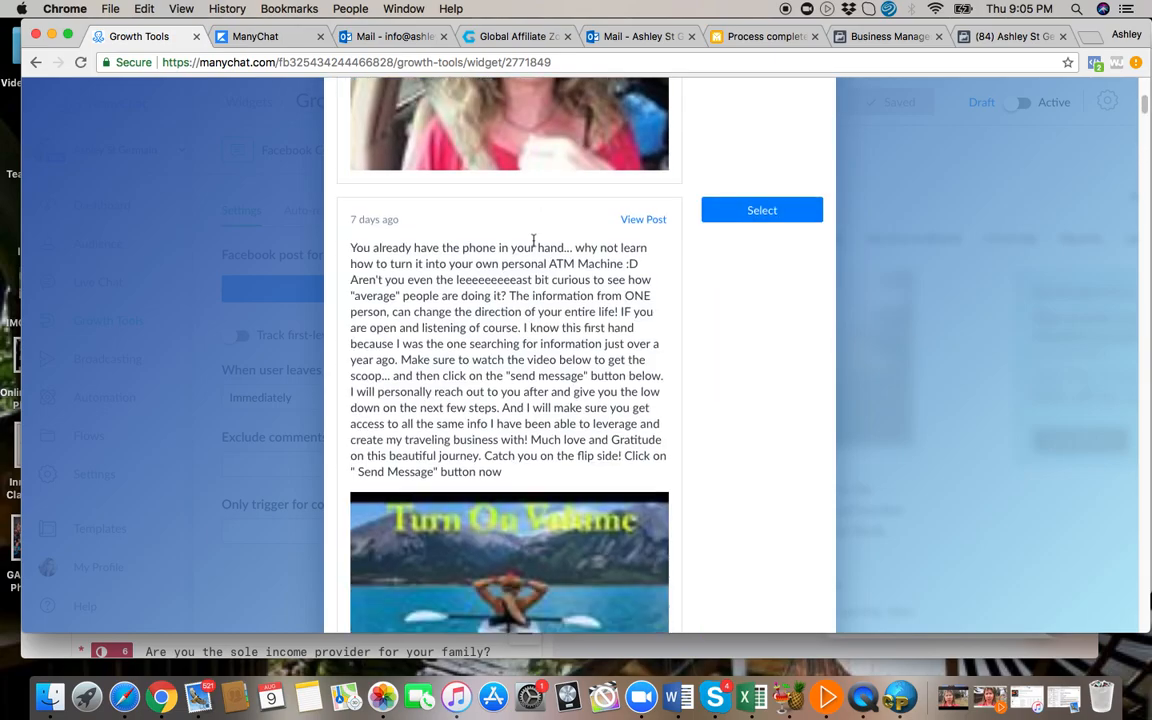
scroll(533, 241, down, 5)
scroll(603, 290, up, 5)
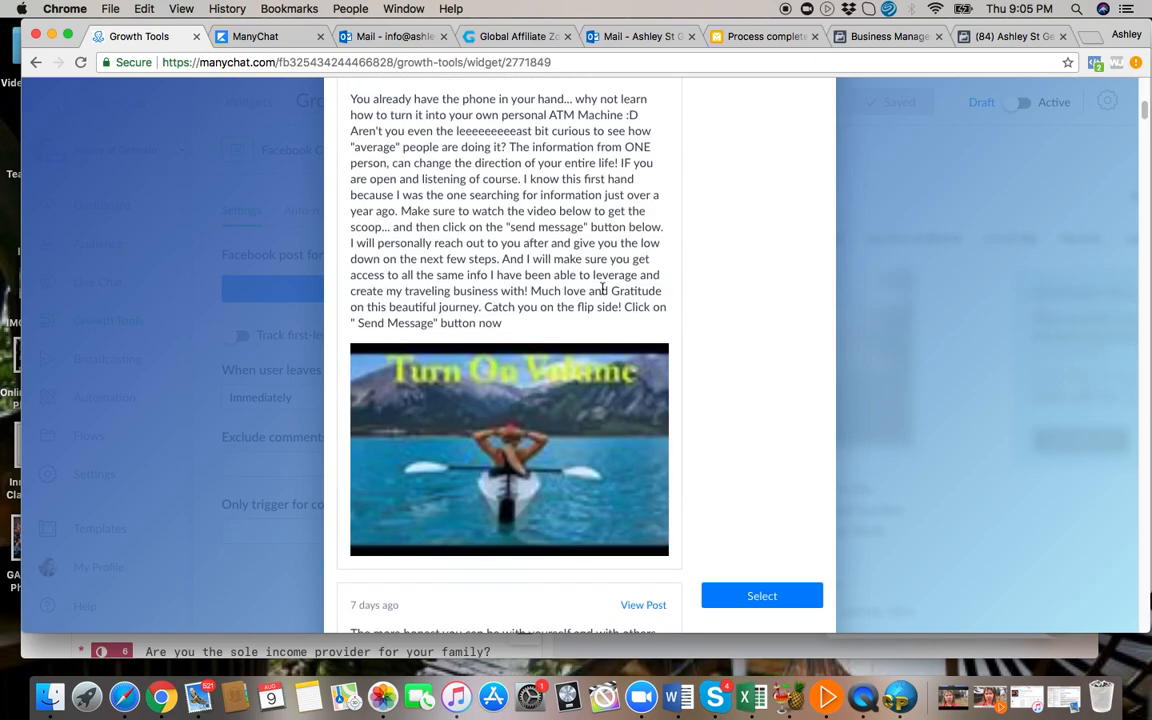
click(761, 233)
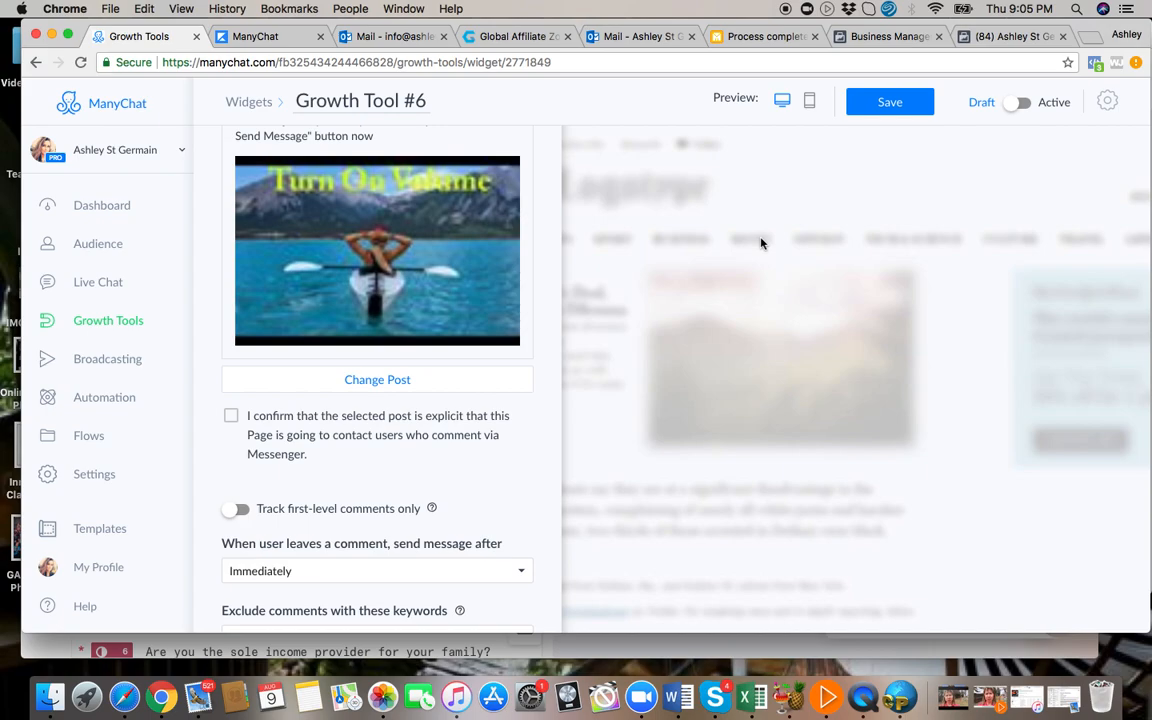
click(231, 417)
Set the message to send 2 minutes after a user comments and continue to the auto-response settings.
scroll(398, 463, down, 3)
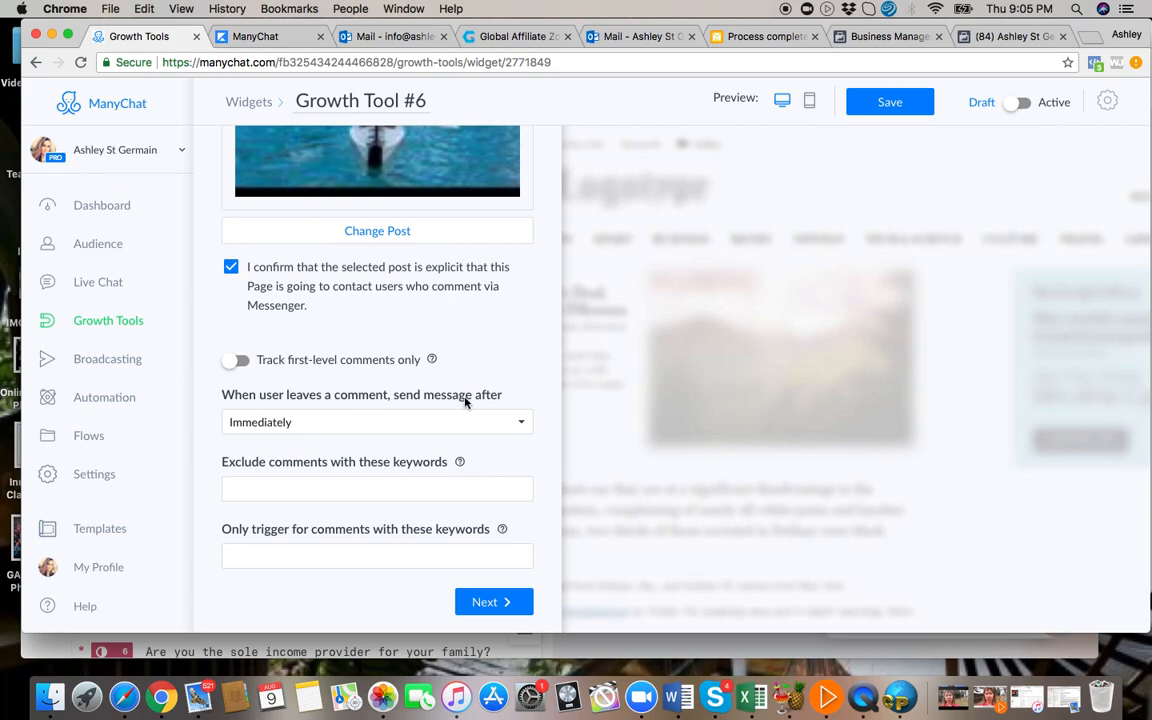
click(289, 422)
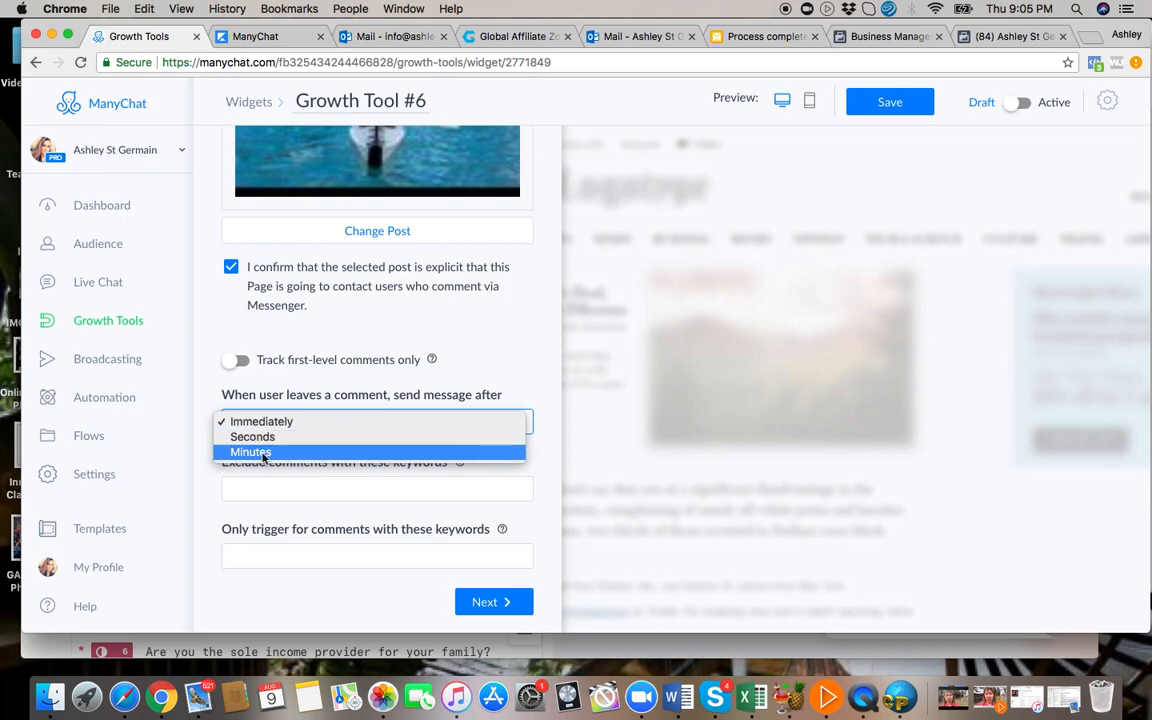
click(263, 453)
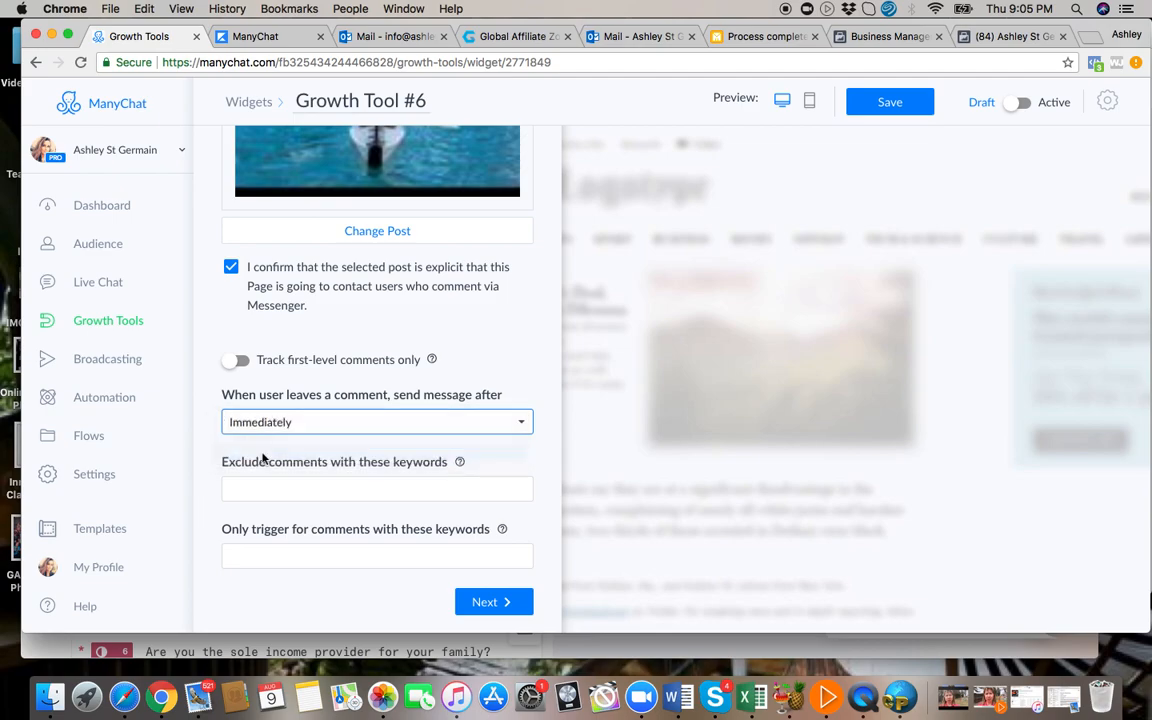
click(242, 420)
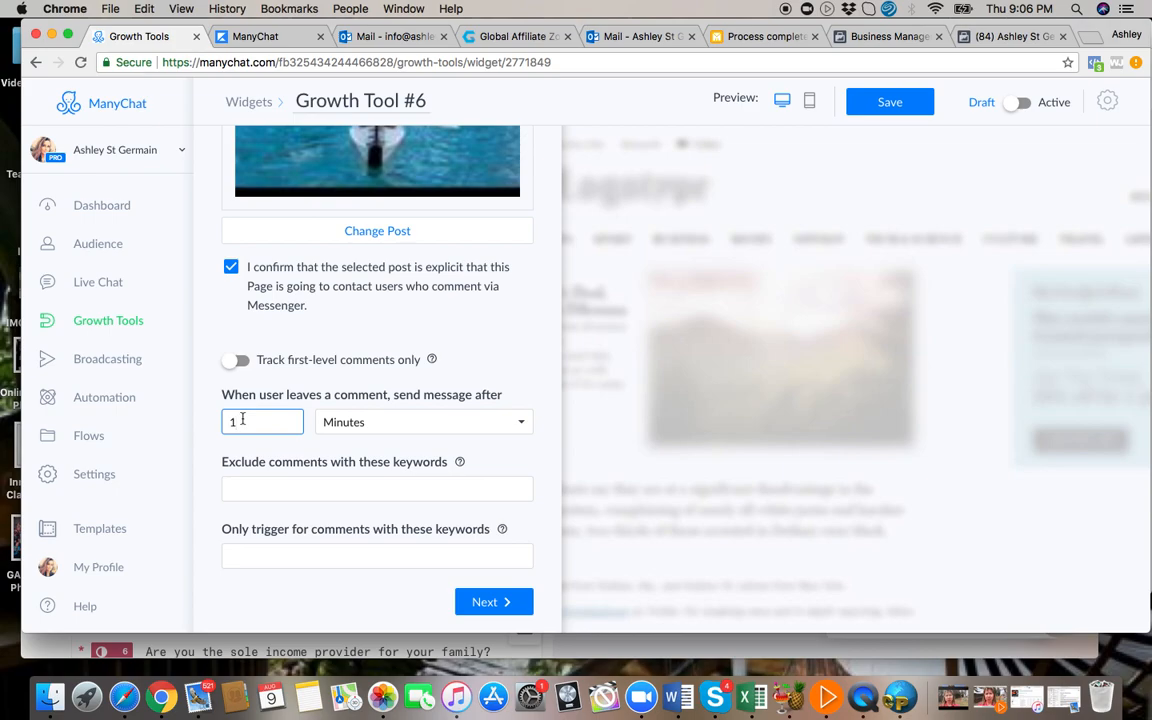
key(BackSpace)
text(2)
click(493, 602)
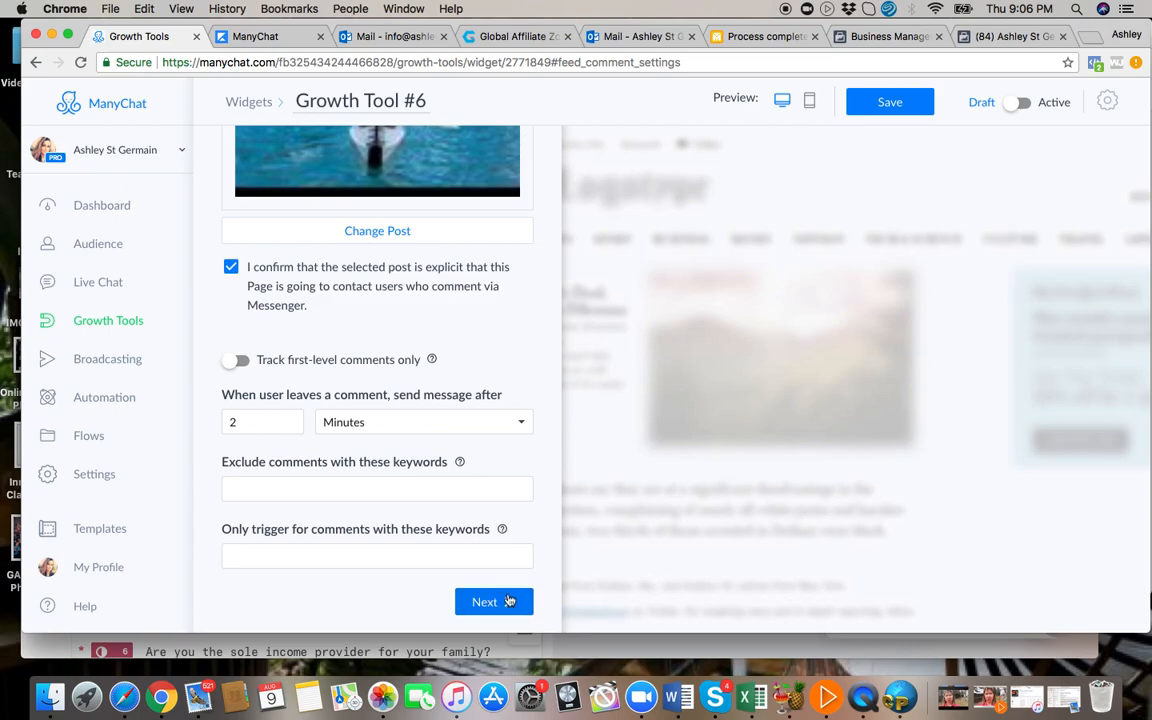
click(500, 601)
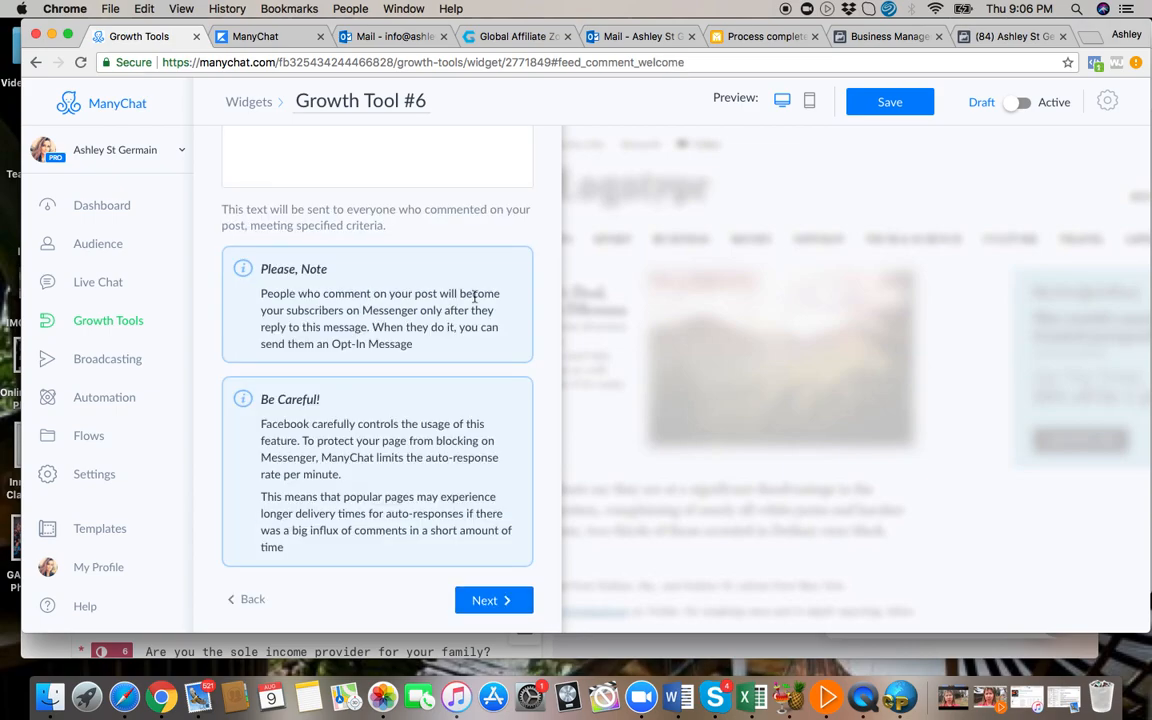
Review the default message to commenters, keep it, and set the opt-in message to send to everyone who replies.
scroll(501, 300, up, 4)
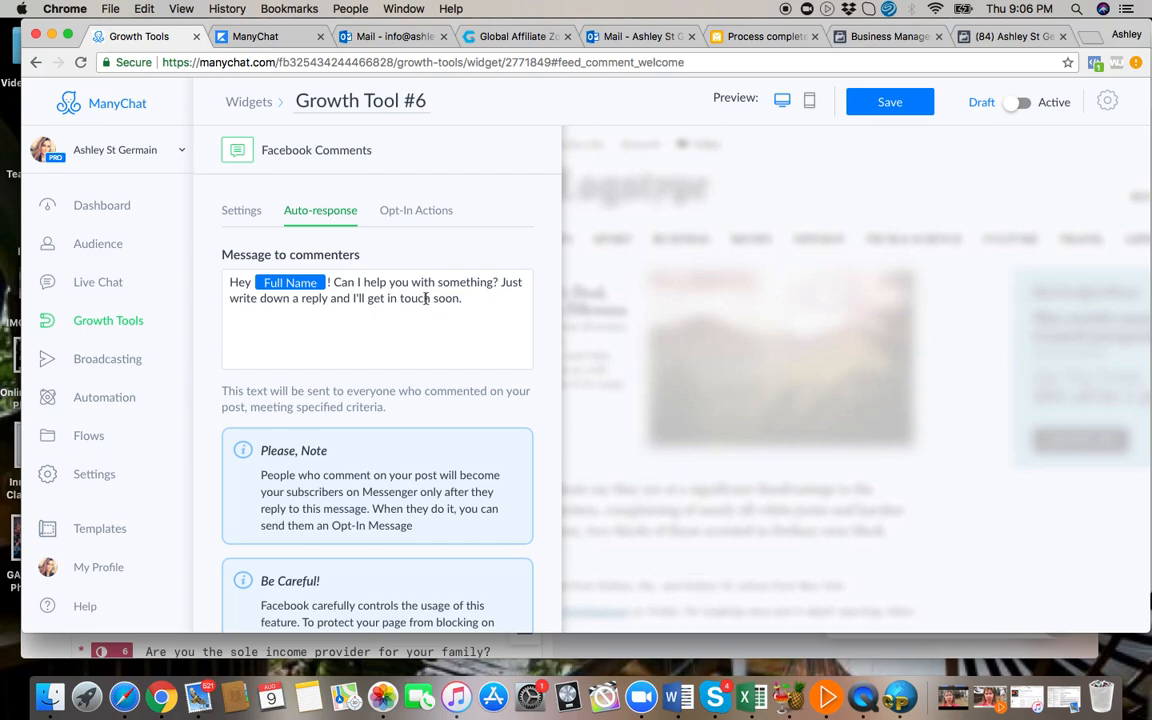
scroll(386, 339, down, 5)
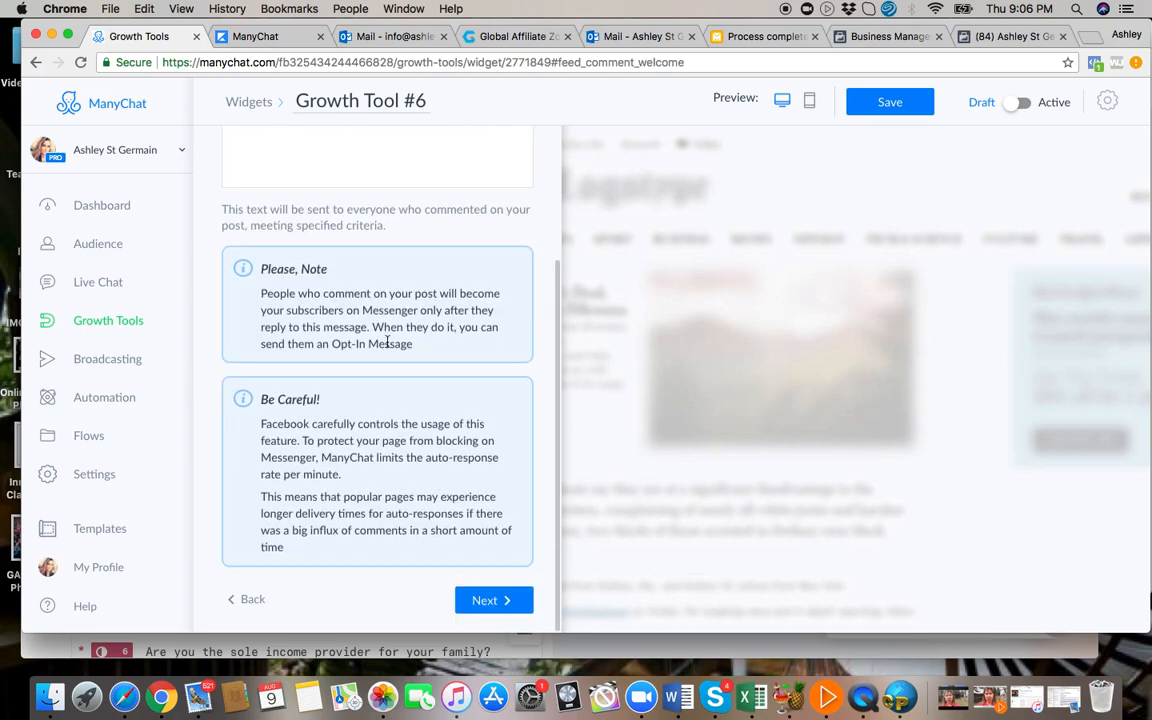
scroll(387, 341, up, 5)
scroll(393, 398, down, 5)
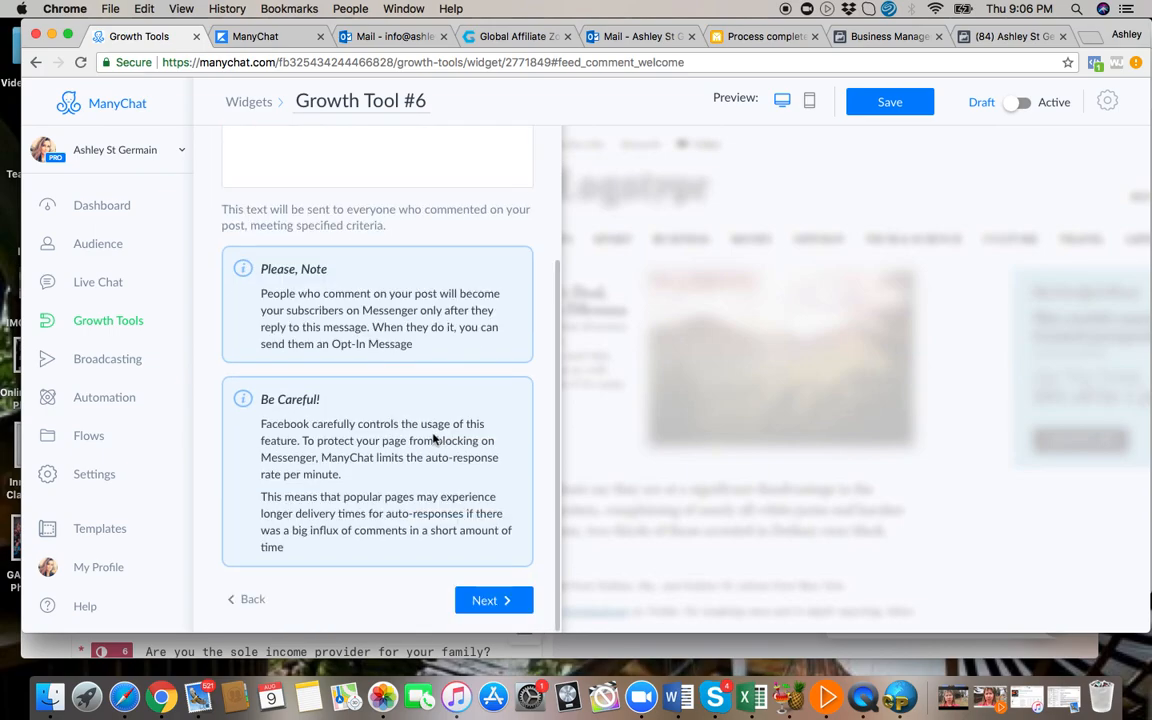
click(487, 600)
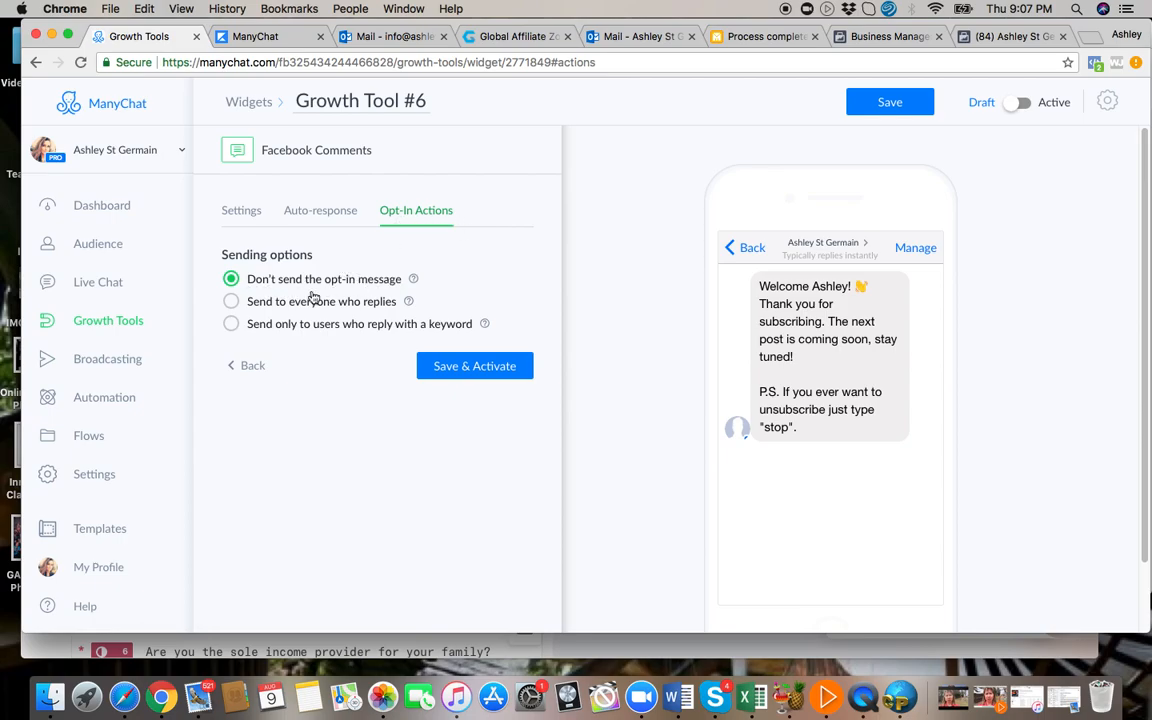
mouse_move(405, 305)
click(232, 302)
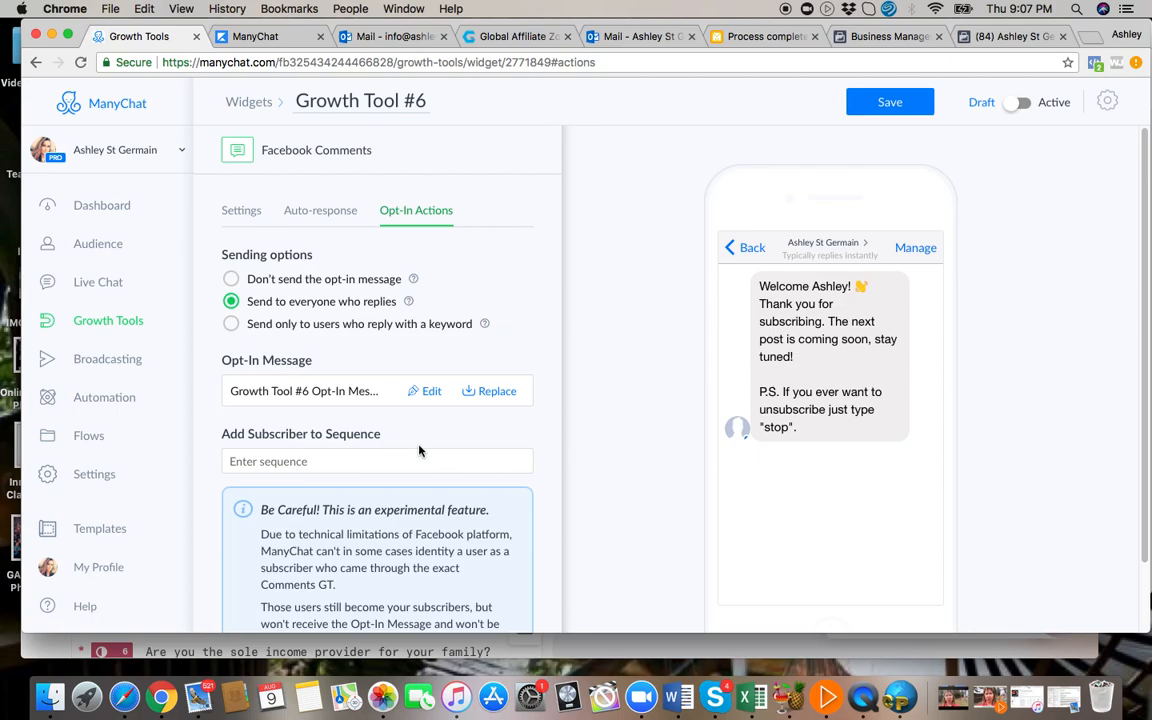
Open the growth tool's opt-in message for editing, accepting the loss of unsaved changes.
scroll(419, 452, down, 3)
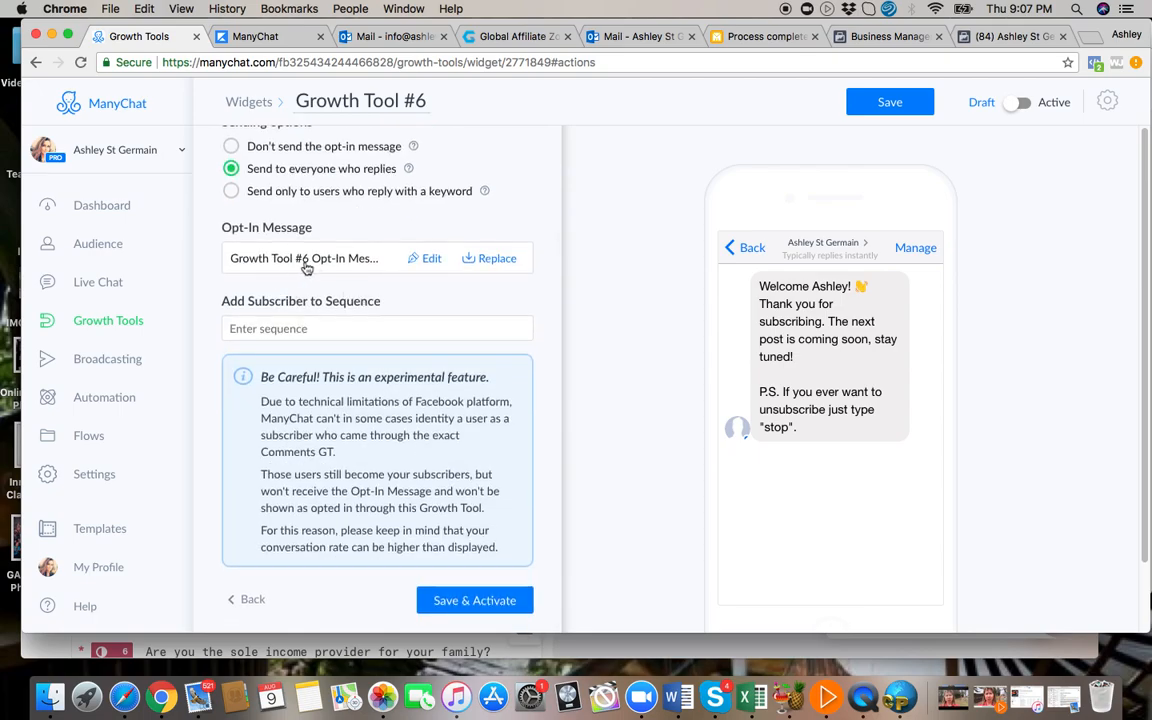
click(431, 260)
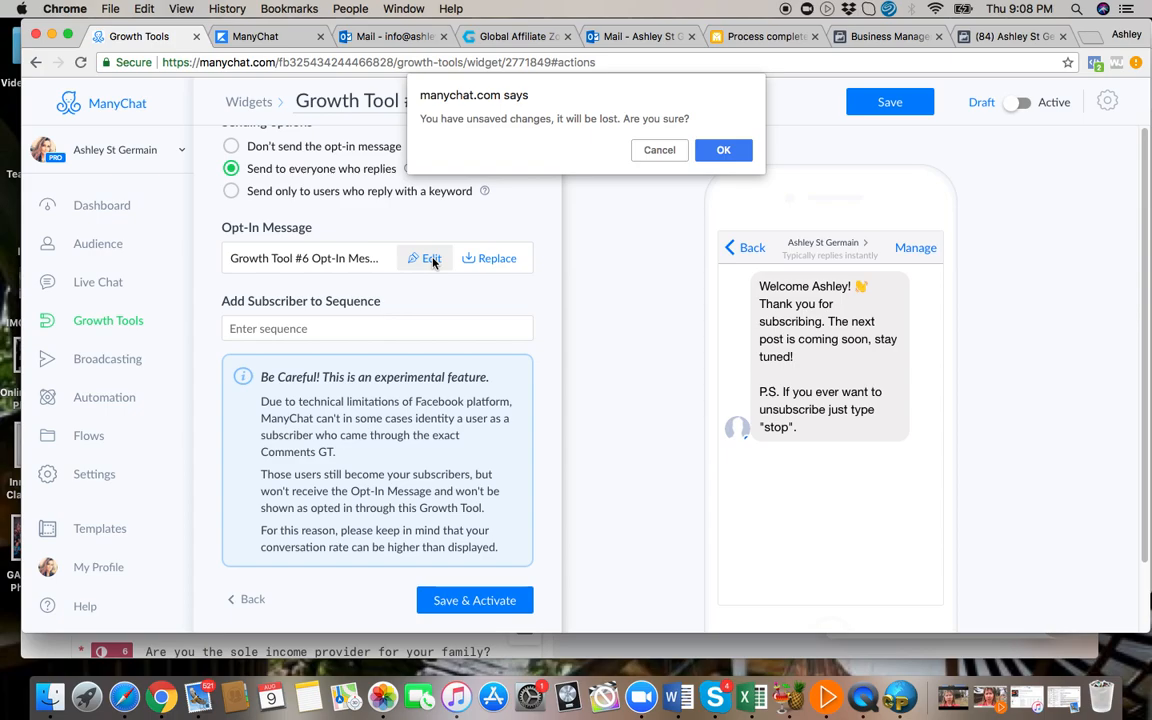
click(723, 150)
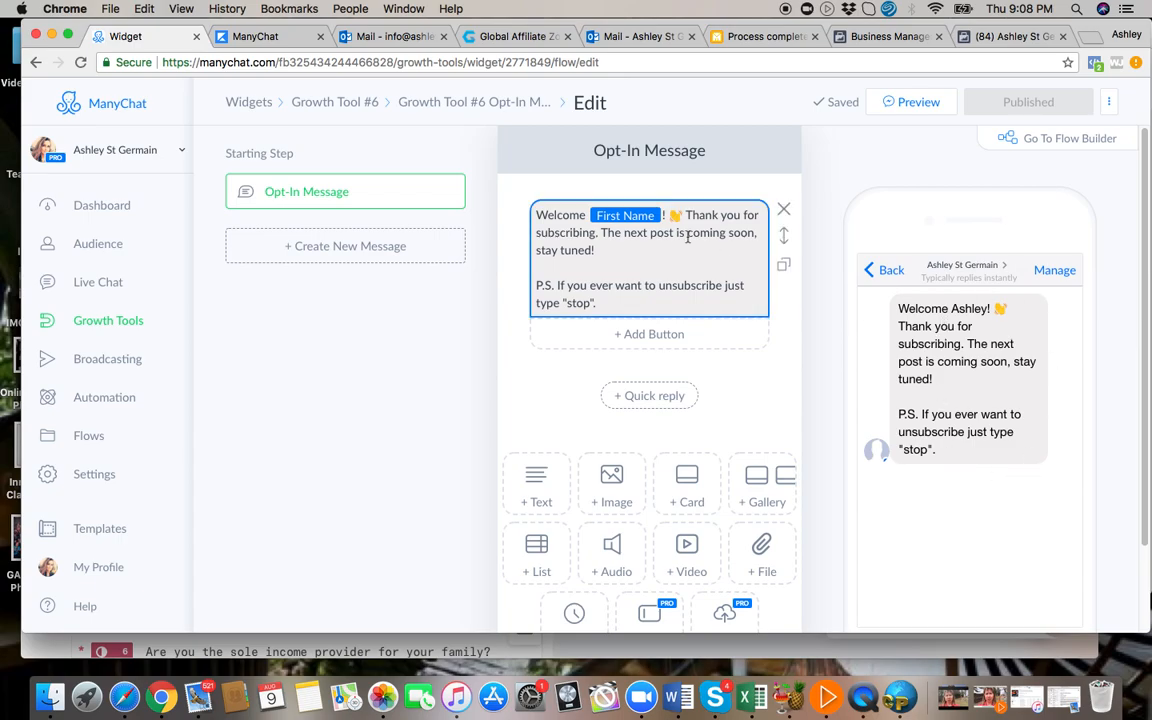
Look through the variable types available for the First Name field in the opt-in message.
click(627, 217)
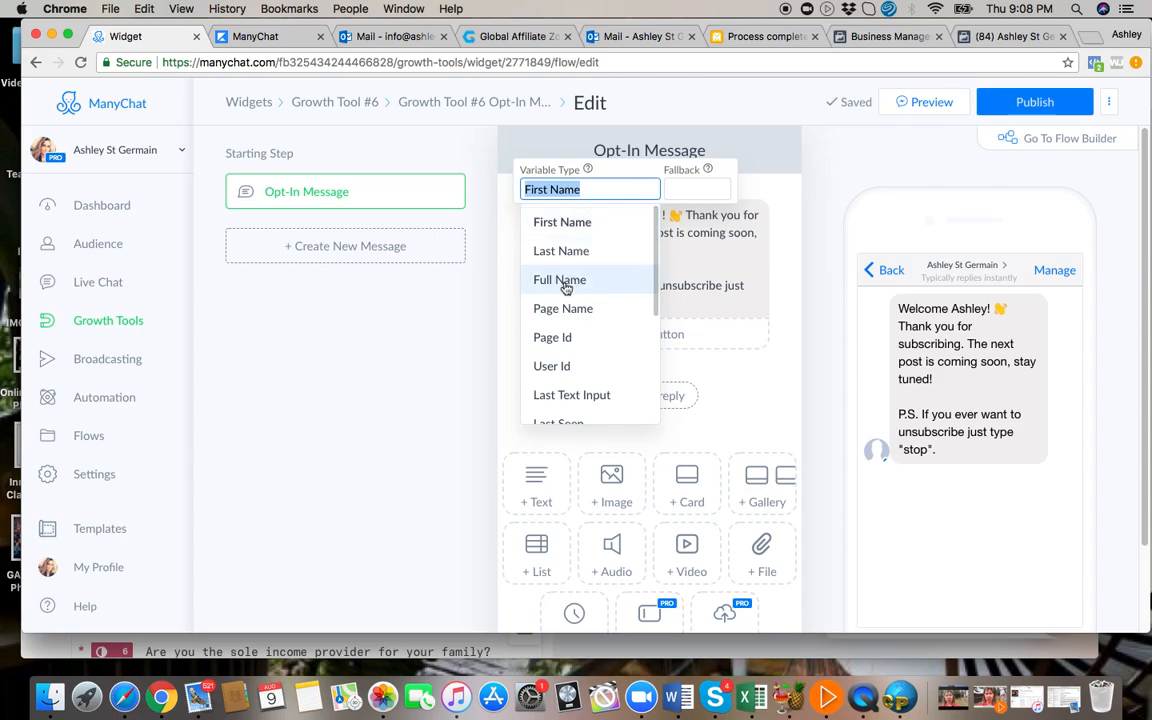
scroll(584, 317, down, 5)
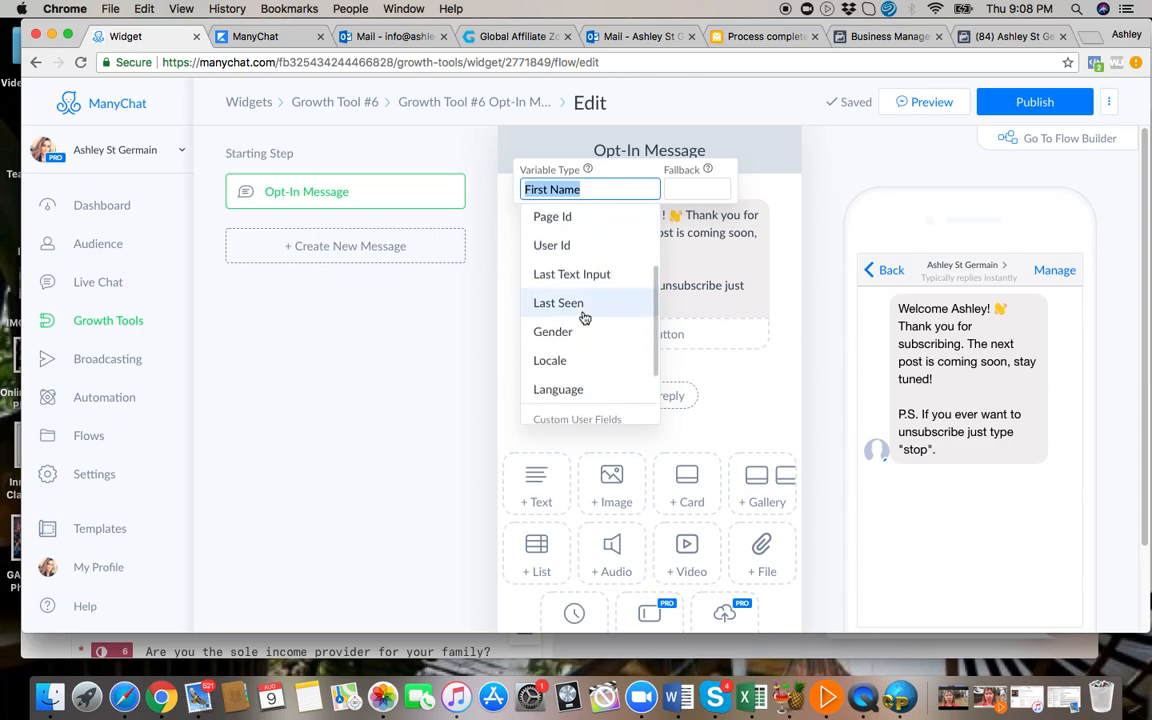
scroll(590, 290, up, 5)
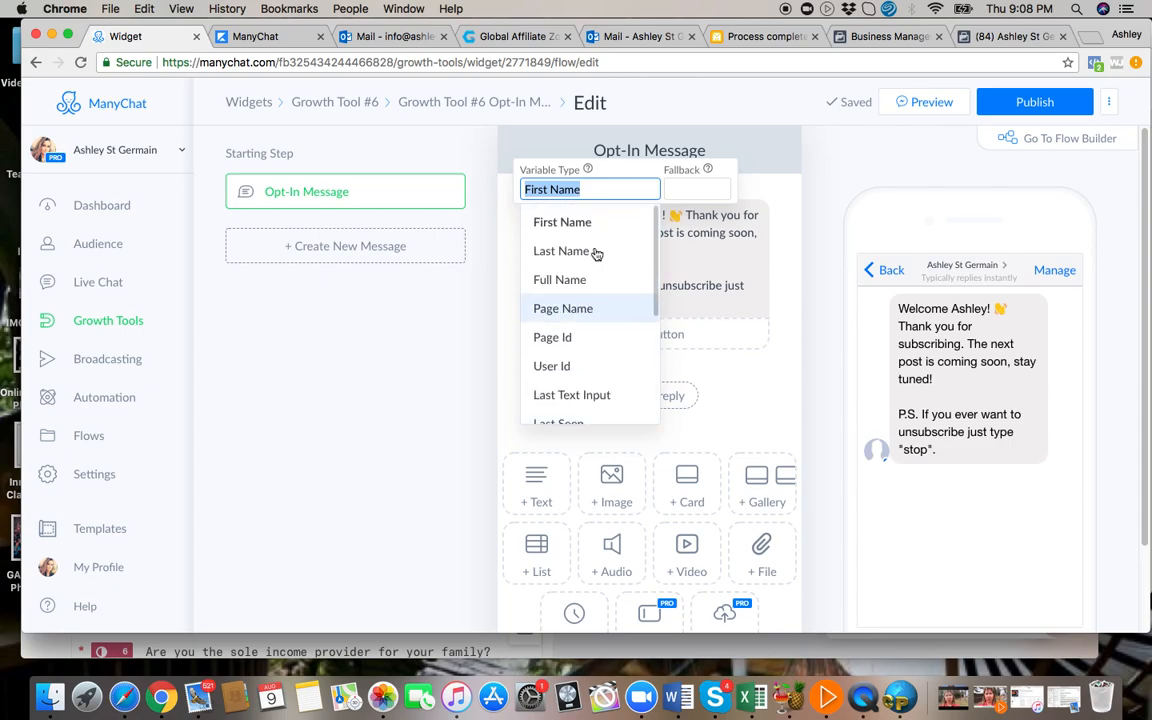
click(589, 181)
click(756, 253)
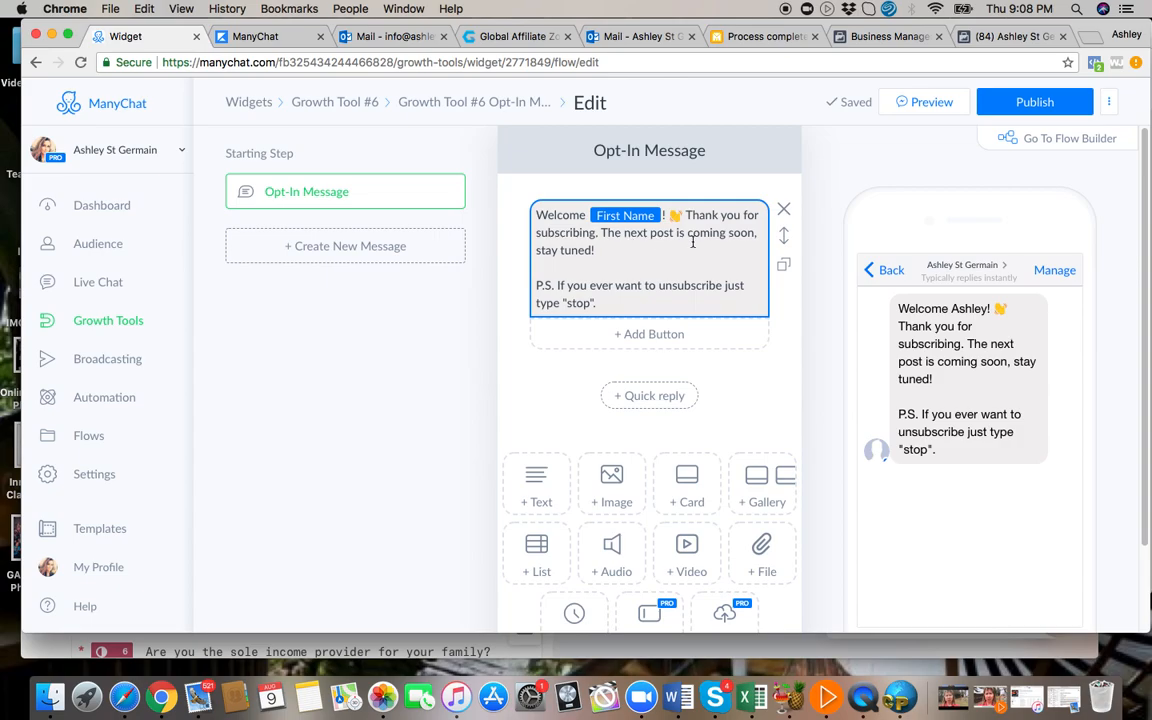
Delete "Thank you for subscribing. The next post is coming soon, stay tuned!" from the opt-in message.
click(595, 250)
key(BackSpace)
key(BackSpace)
key(BackSpace)
key(BackSpace)
key(BackSpace)
key(BackSpace)
key(BackSpace)
key(BackSpace)
key(BackSpace)
key(BackSpace)
key(BackSpace)
key(BackSpace)
key(BackSpace)
key(BackSpace)
key(BackSpace)
key(BackSpace)
key(BackSpace)
key(BackSpace)
key(BackSpace)
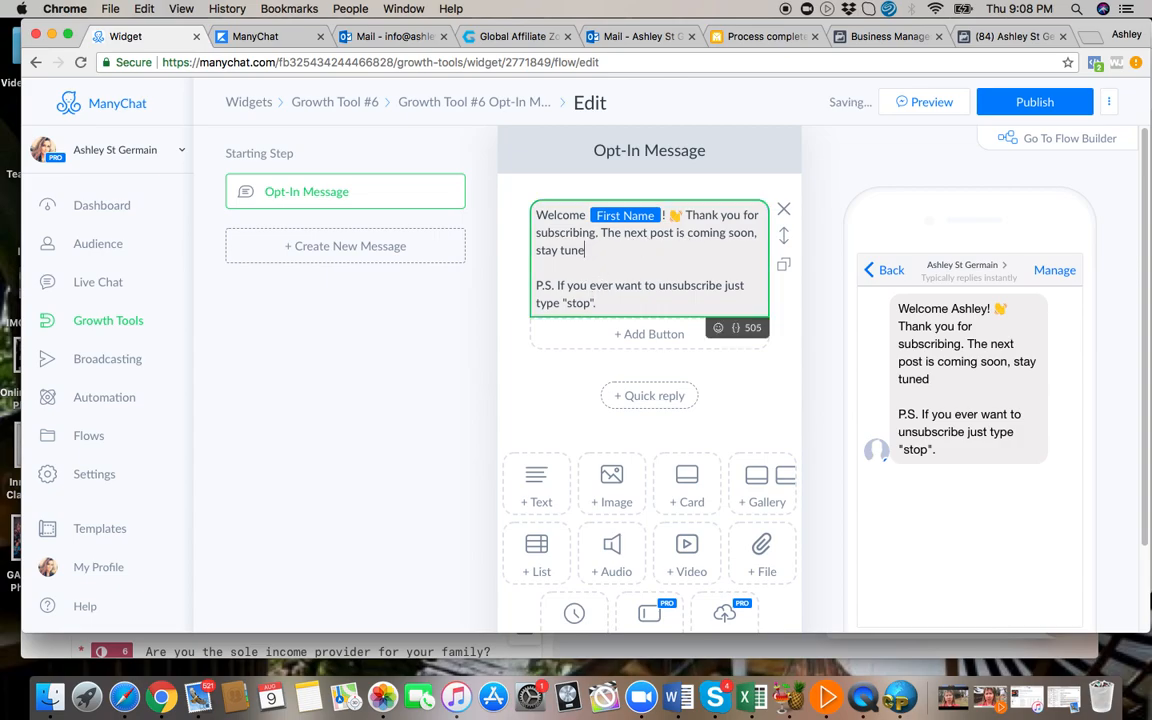
key(BackSpace)
key(BackSpace)
key(BackSpace)
key(BackSpace)
key(BackSpace)
key(BackSpace)
key(BackSpace)
key(BackSpace)
key(BackSpace)
key(BackSpace)
key(BackSpace)
key(BackSpace)
key(BackSpace)
key(BackSpace)
key(BackSpace)
key(BackSpace)
key(BackSpace)
key(BackSpace)
key(BackSpace)
key(BackSpace)
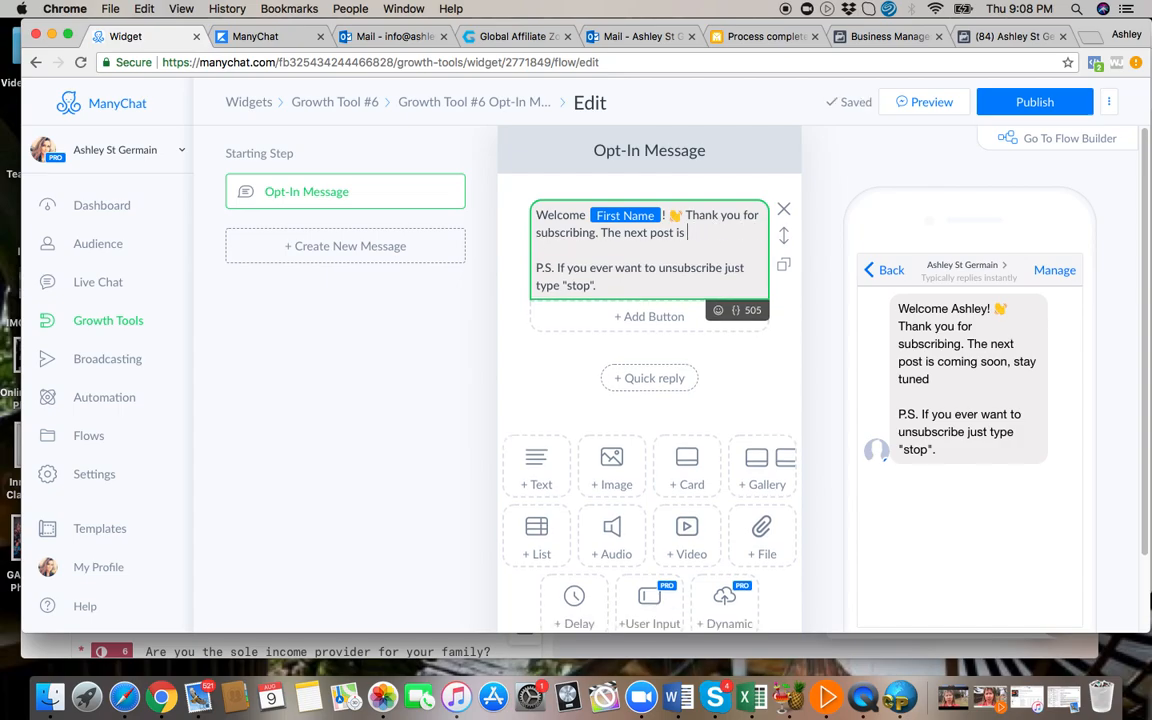
key(BackSpace)
key(BackSpace)
key(BackSpace)
key(BackSpace)
key(BackSpace)
key(BackSpace)
key(BackSpace)
key(BackSpace)
key(BackSpace)
key(BackSpace)
key(BackSpace)
key(BackSpace)
key(BackSpace)
key(BackSpace)
key(BackSpace)
key(BackSpace)
key(BackSpace)
key(BackSpace)
key(BackSpace)
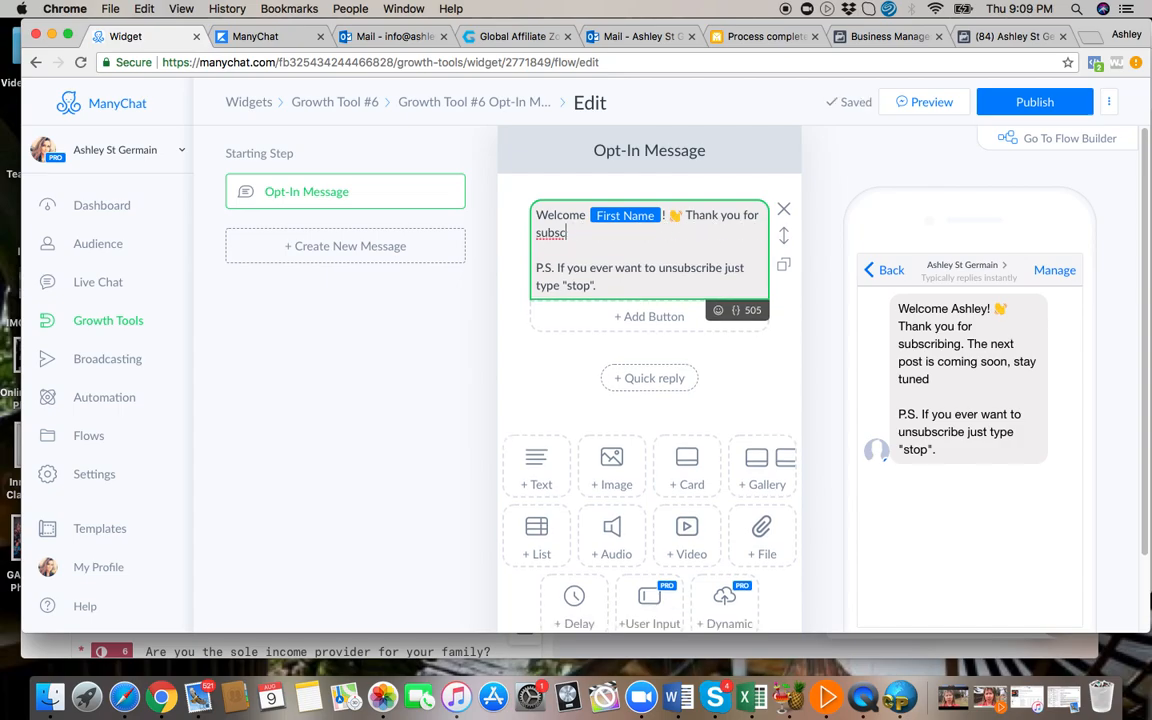
key(BackSpace)
key(BackSpace)
key(BackSpace)
key(BackSpace)
key(BackSpace)
key(BackSpace)
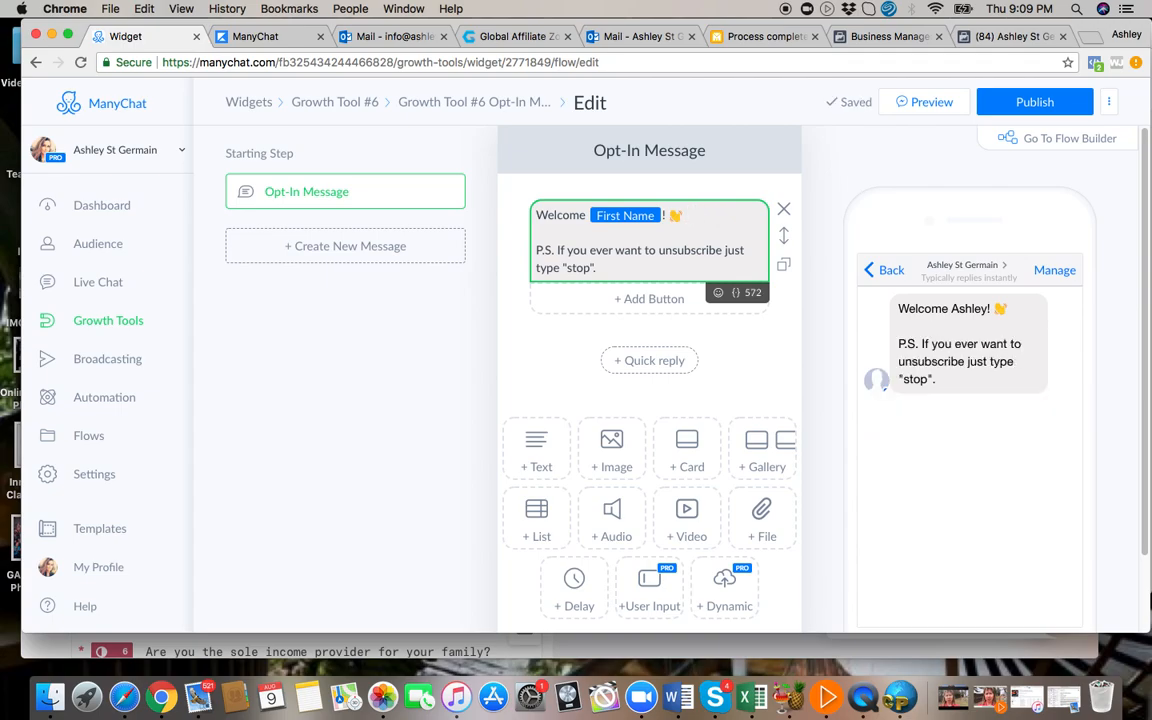
Replace "Welcome" with "Hey" before the First Name field in the opt-in message, keeping the waving-hand emoji after it.
click(587, 215)
key(BackSpace)
key(BackSpace)
key(BackSpace)
key(BackSpace)
key(BackSpace)
key(BackSpace)
key(BackSpace)
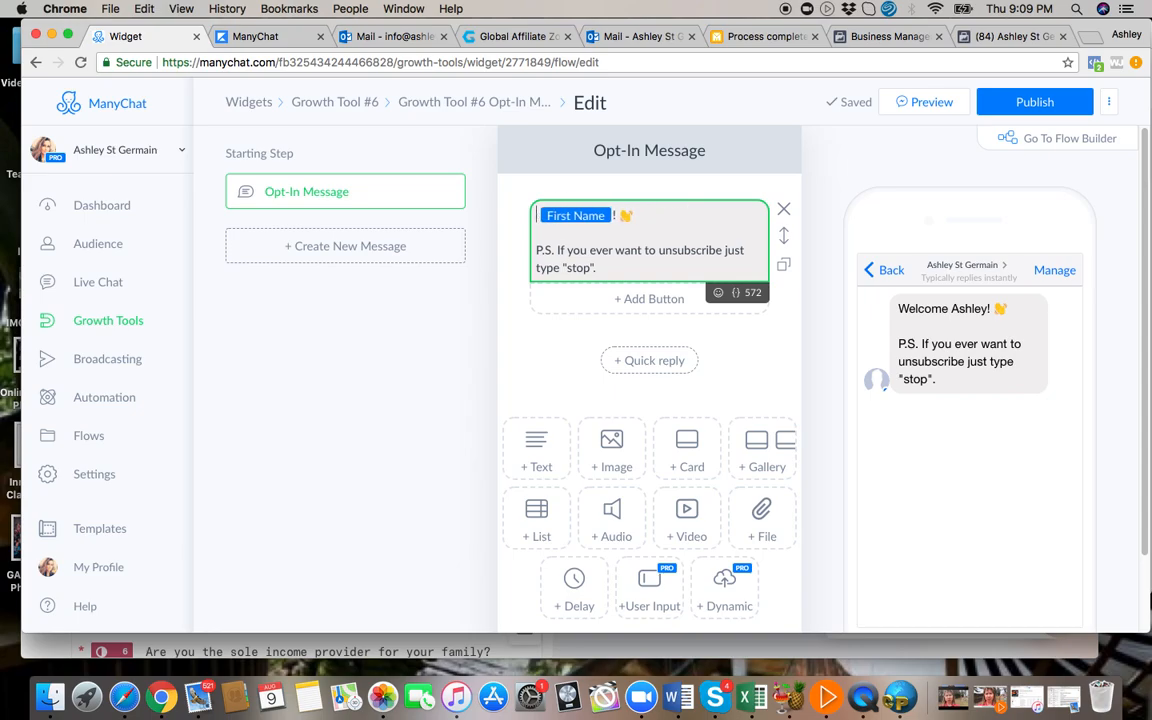
text(Hey First Name ! 👋 )
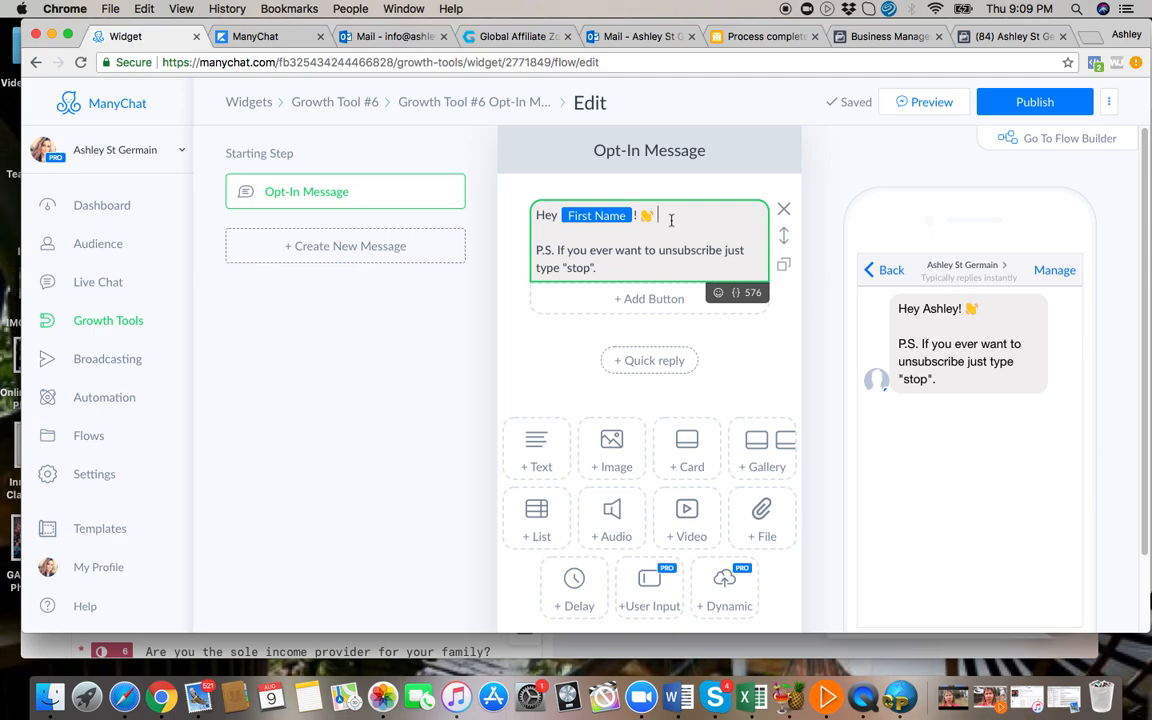
text(Thanks so)
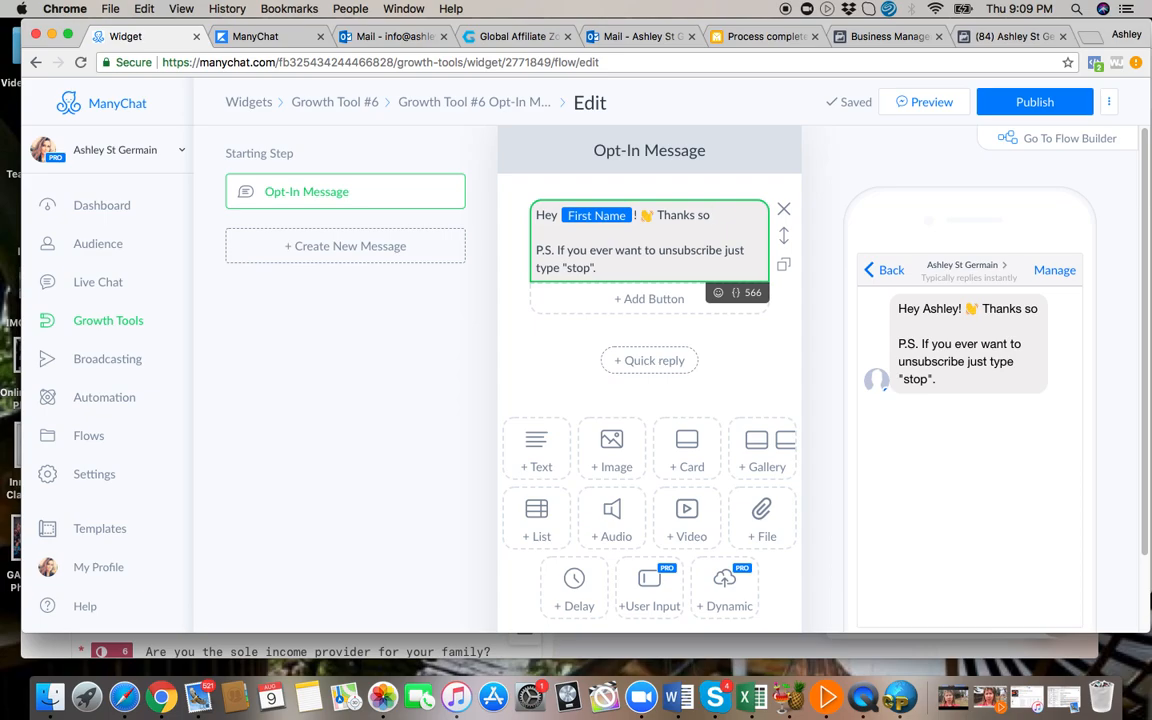
text( much for reaching)
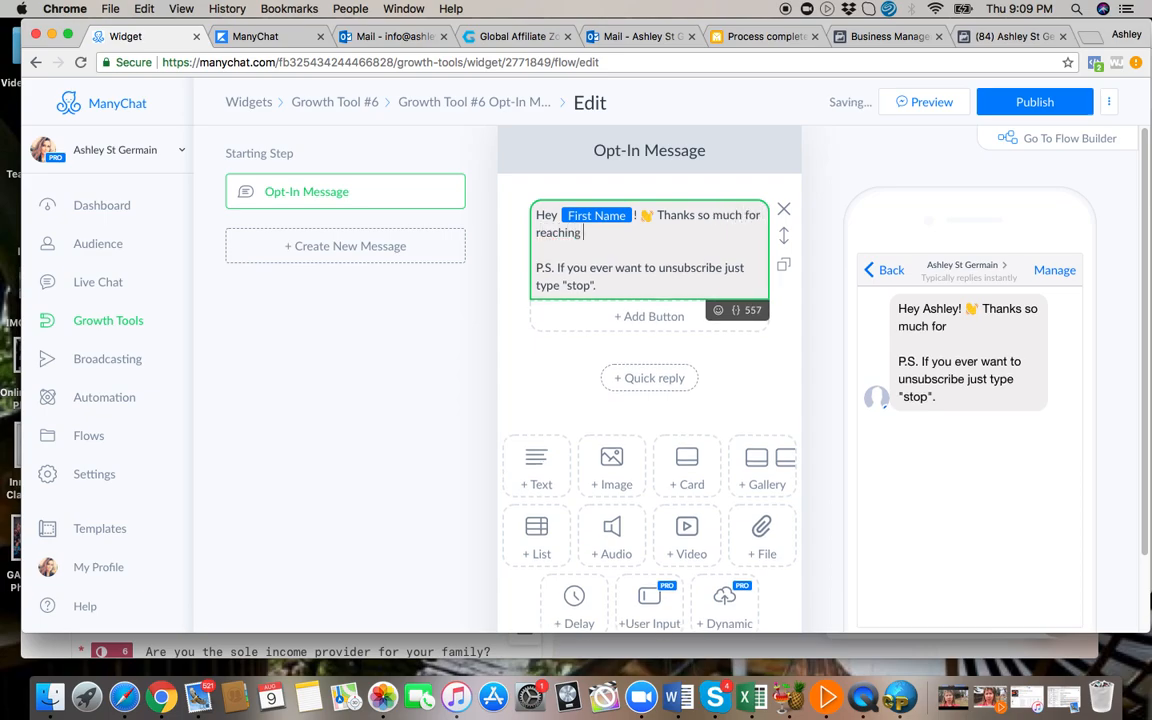
text( out.)
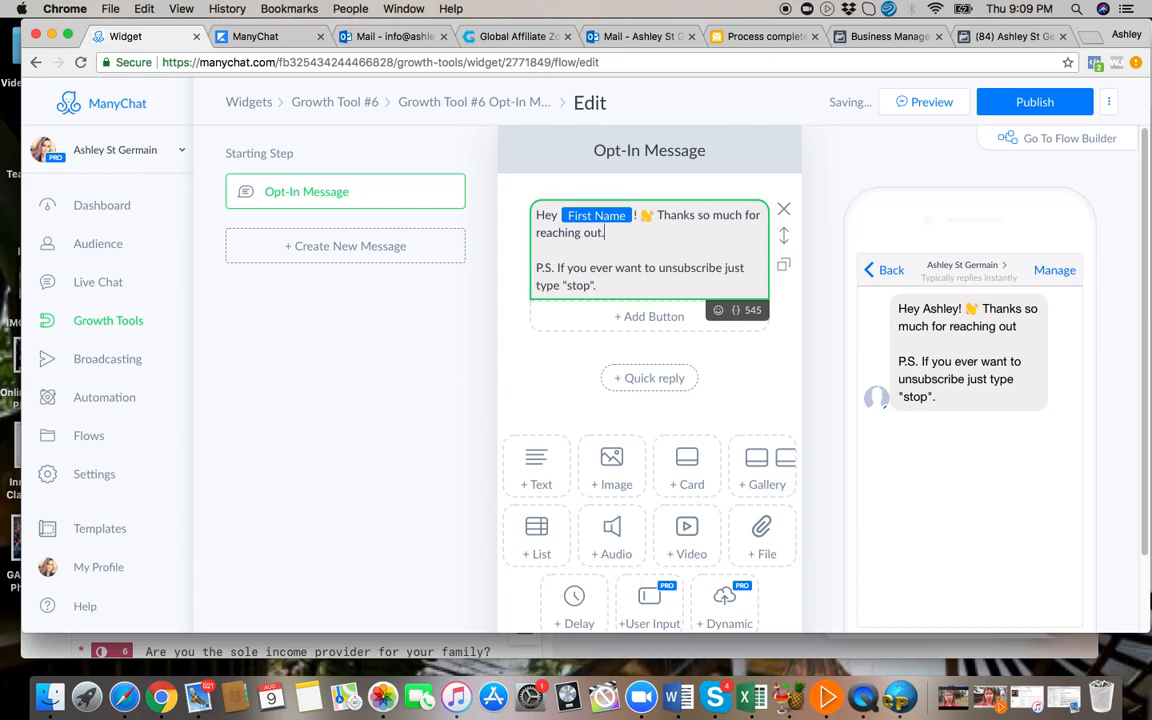
Start a new paragraph below the greeting reading "This first part of our message is automated.".
key(Return)
key(Return)
text(This first part)
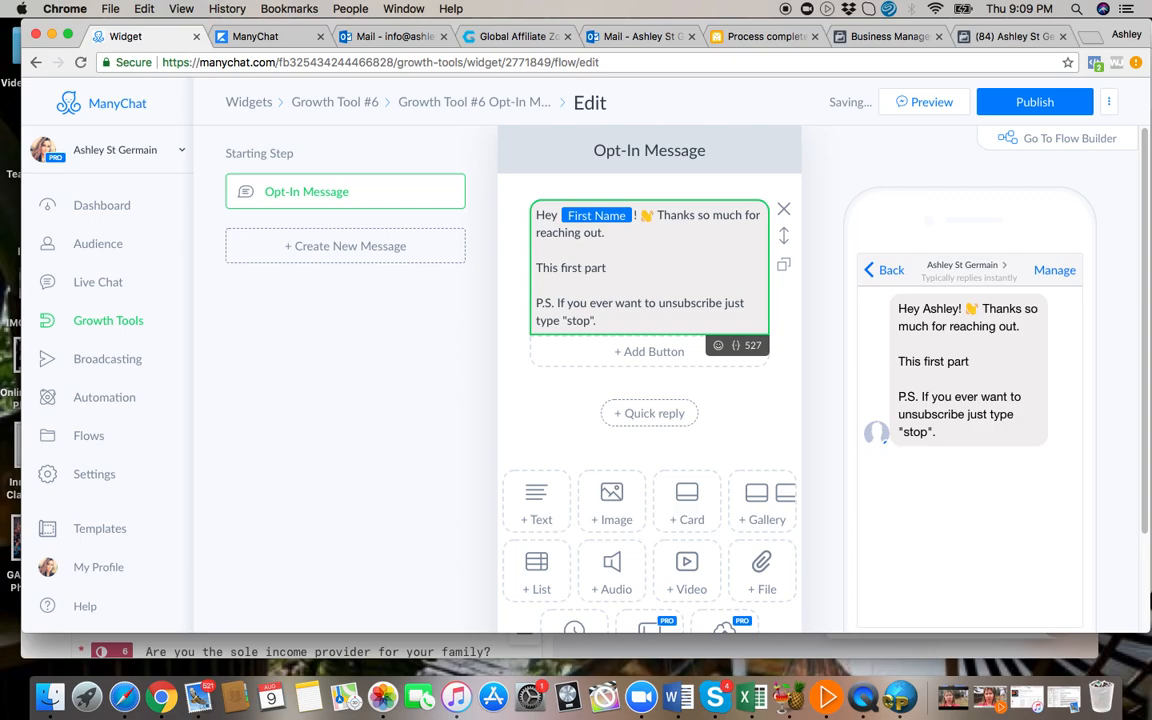
text( of our message)
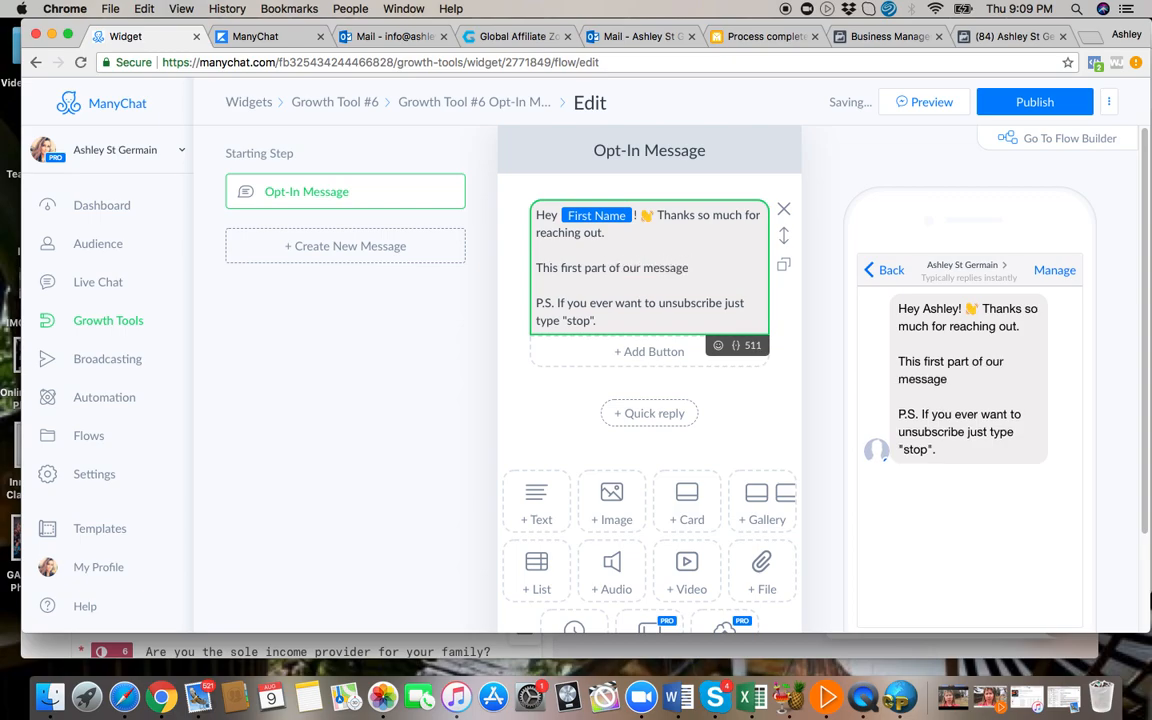
text( is automated.)
Continue the paragraph with "It is the fastest way to get both of us moving forward to building you a digital income.".
key(Return)
text(It is the fastest)
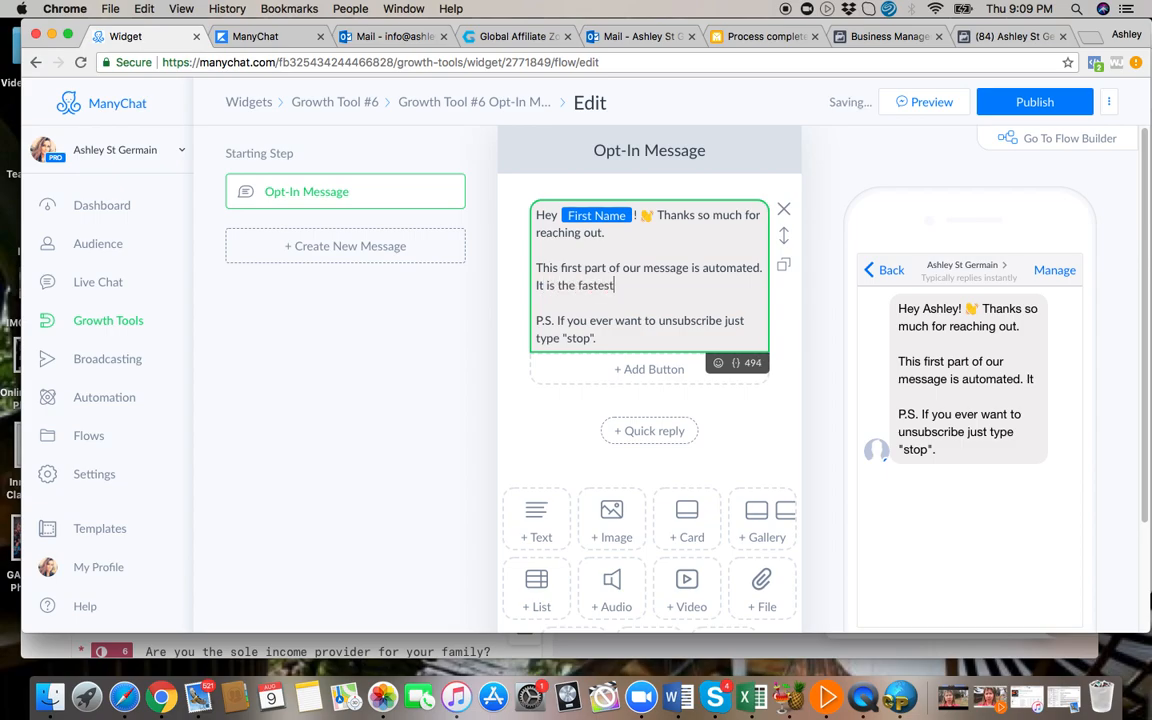
text( way to get both of us)
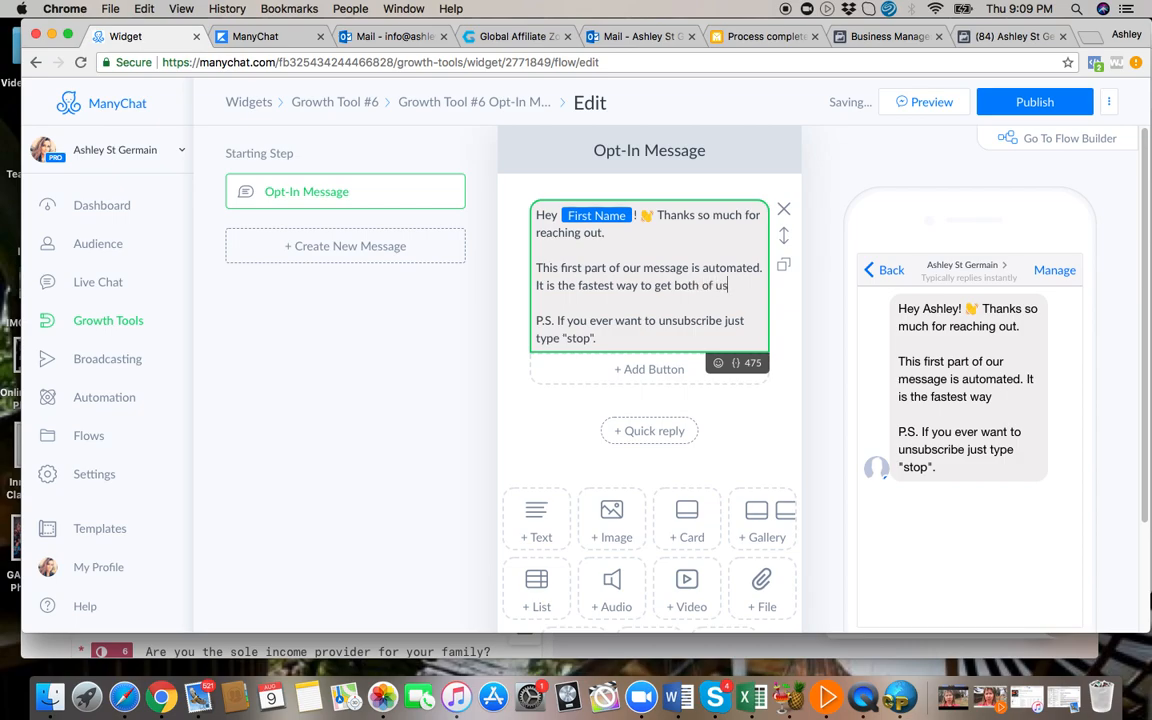
text( mov)
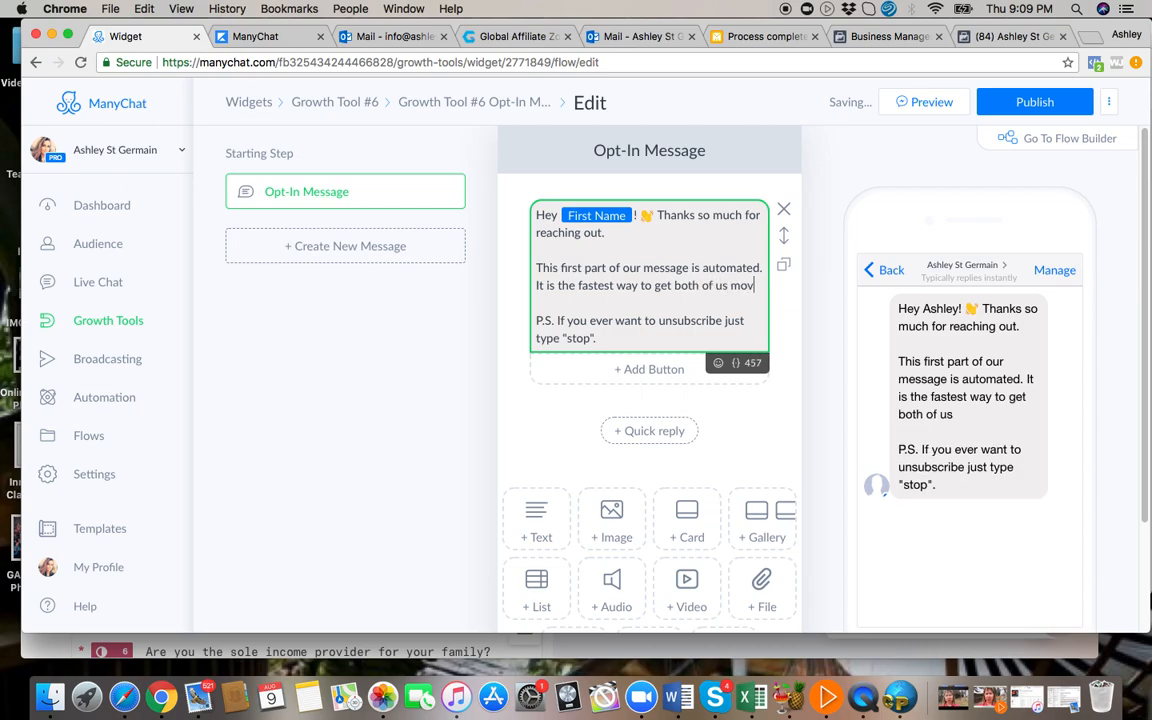
text(ing forward)
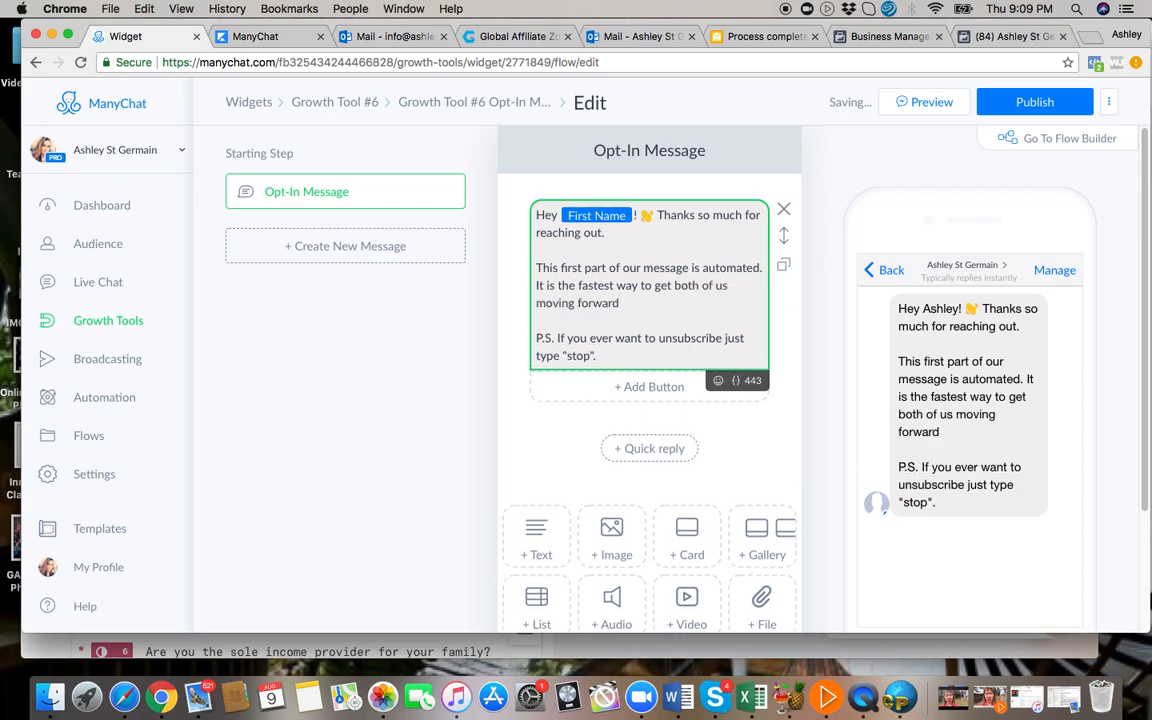
text( to building)
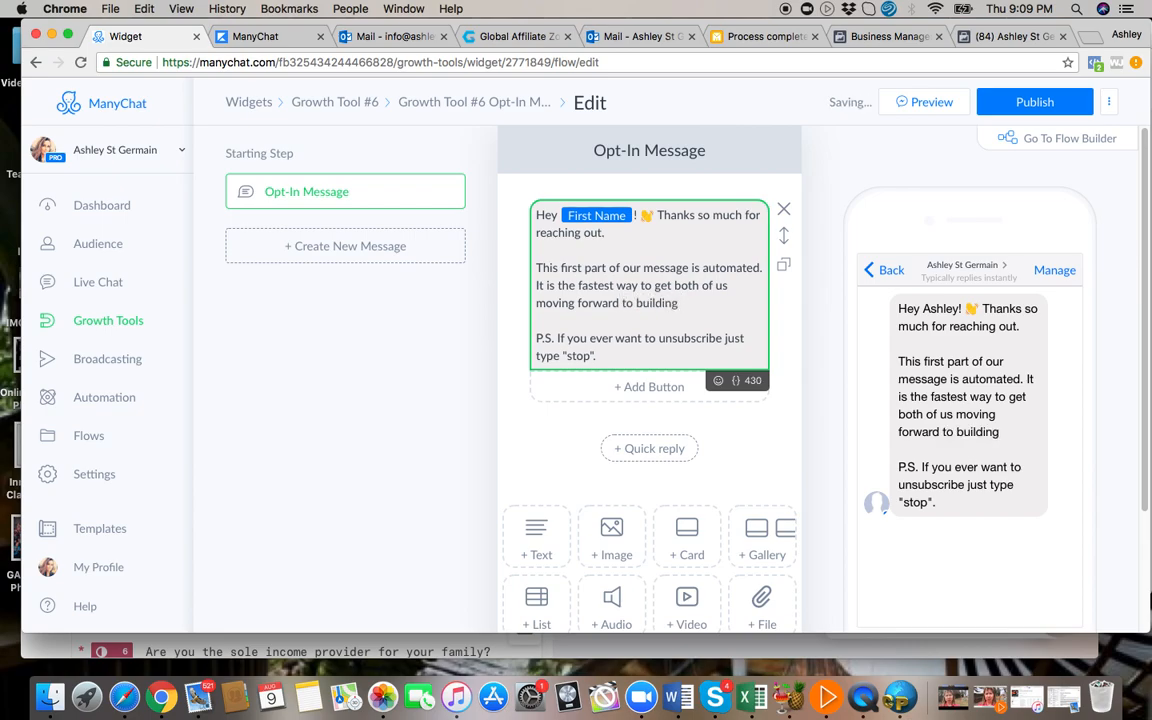
text( you a digital income.)
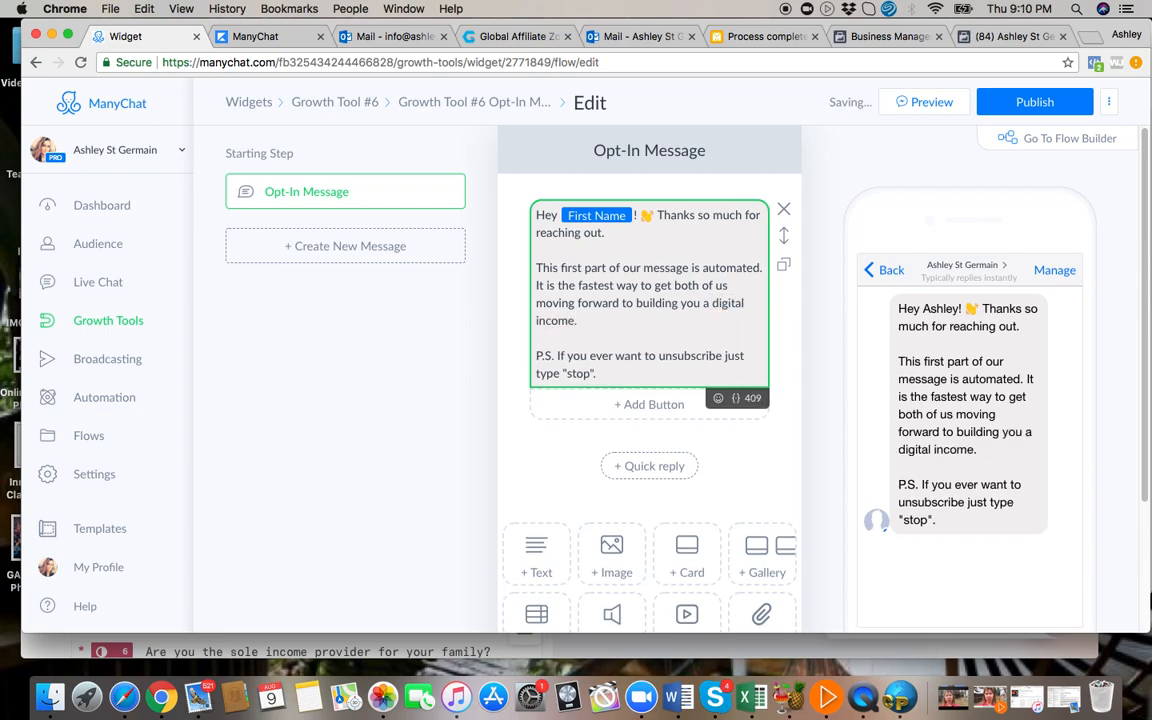
Add a separate paragraph before the P.S. reading "Click the lets get started button now to move forward!!".
key(Return)
key(Return)
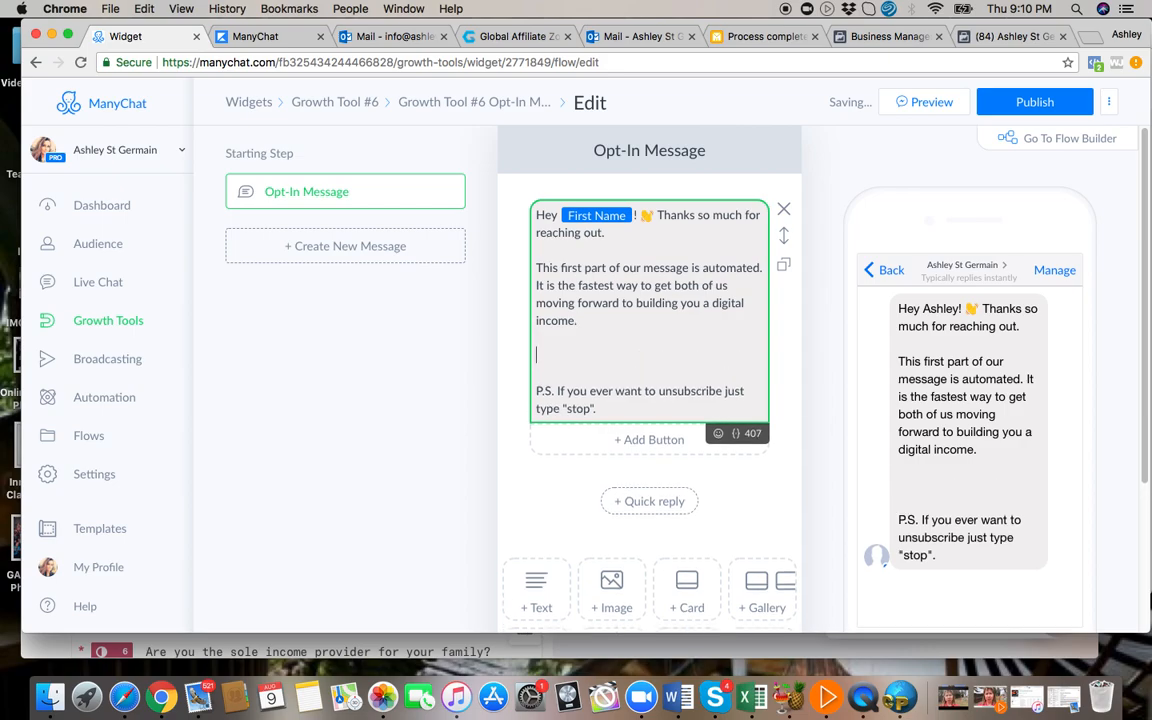
text(Click the lets get s)
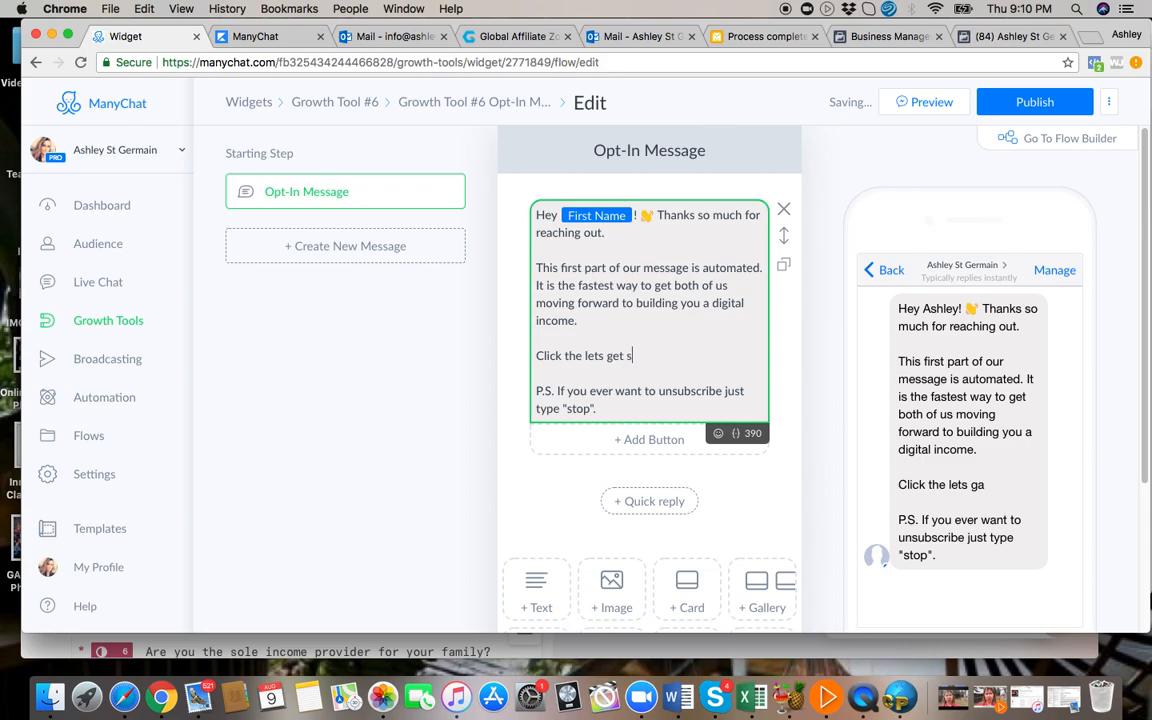
text(tarted button nelow)
key(BackSpace)
key(BackSpace)
key(BackSpace)
key(BackSpace)
key(BackSpace)
text(below)
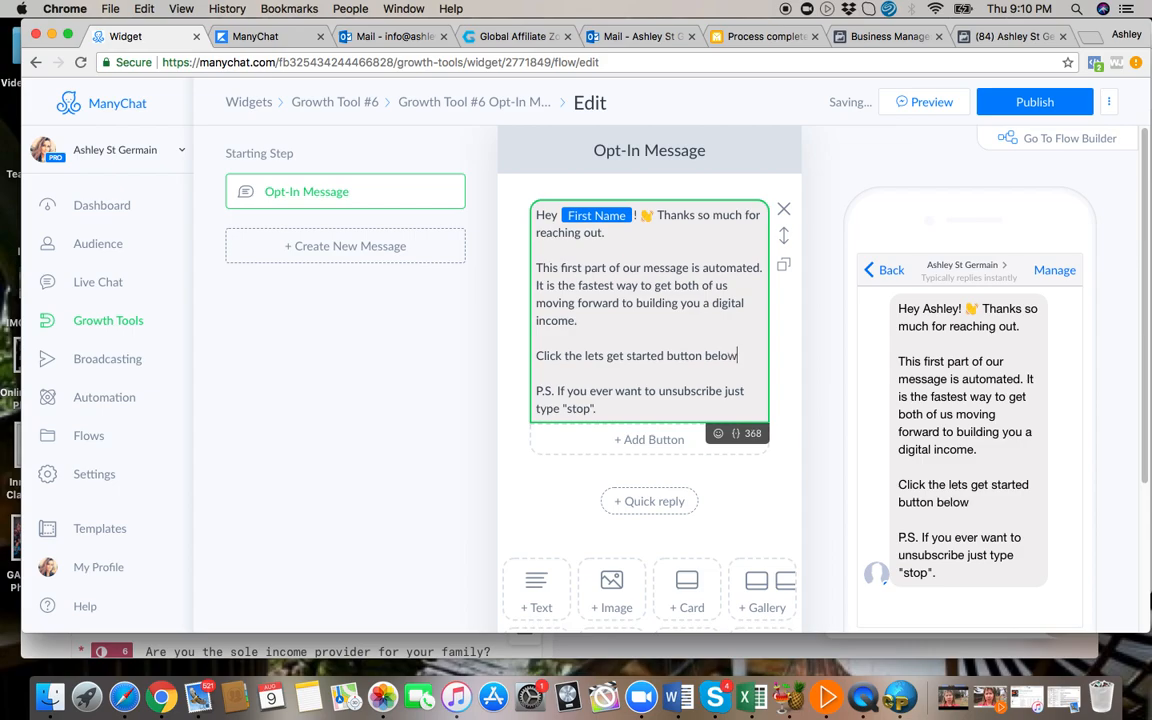
key(BackSpace)
key(BackSpace)
key(BackSpace)
key(BackSpace)
key(BackSpace)
key(BackSpace)
text(now to move forward)
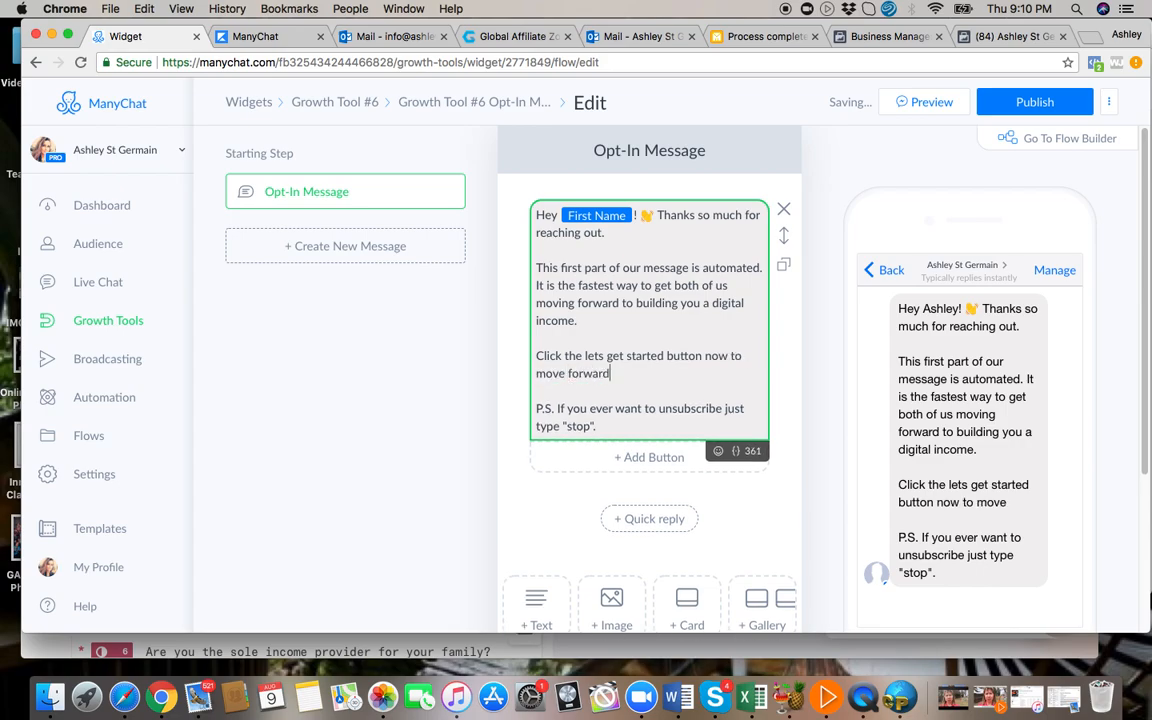
text(!!)
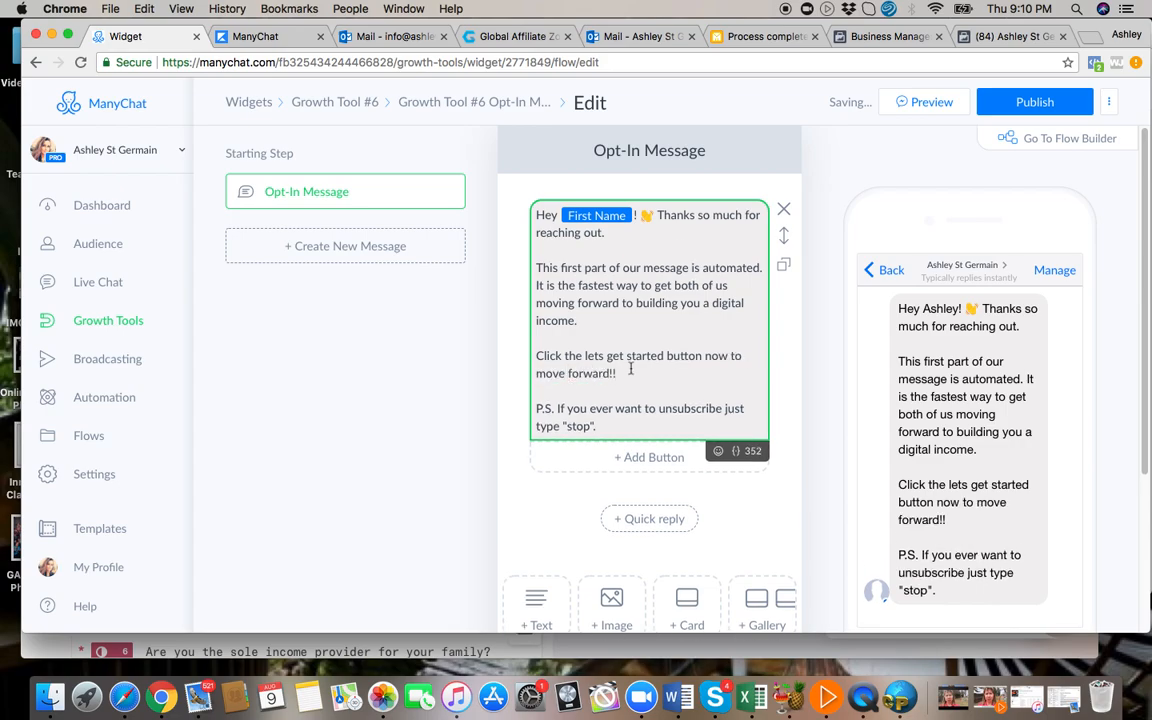
Delete the closing "P.S. If you ever want to unsubscribe just type "stop"." text from the opt-in message.
key(BackSpace)
key(BackSpace)
key(BackSpace)
key(BackSpace)
key(BackSpace)
key(BackSpace)
key(BackSpace)
key(BackSpace)
key(BackSpace)
key(BackSpace)
key(BackSpace)
key(BackSpace)
key(BackSpace)
key(BackSpace)
key(BackSpace)
key(BackSpace)
key(BackSpace)
key(BackSpace)
key(BackSpace)
key(BackSpace)
key(BackSpace)
key(BackSpace)
key(BackSpace)
key(BackSpace)
key(BackSpace)
key(BackSpace)
key(BackSpace)
key(BackSpace)
key(BackSpace)
key(BackSpace)
key(BackSpace)
key(BackSpace)
key(BackSpace)
key(BackSpace)
key(BackSpace)
key(BackSpace)
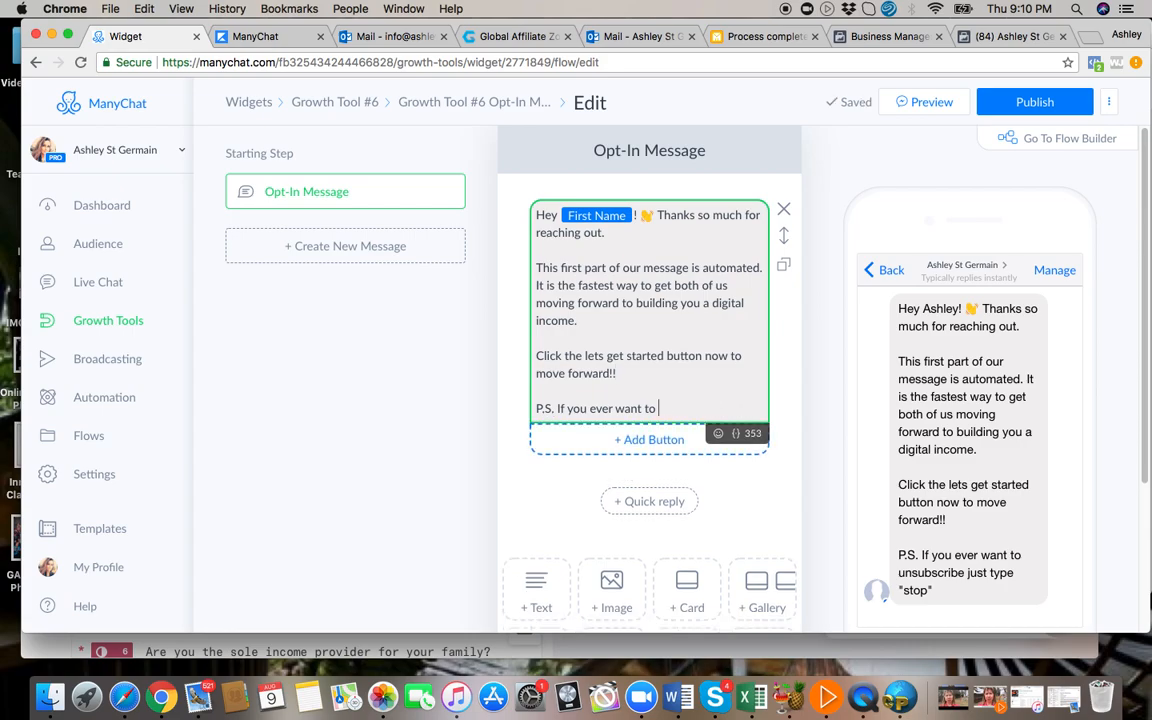
key(BackSpace)
key(BackSpace)
key(BackSpace)
key(BackSpace)
key(BackSpace)
key(BackSpace)
key(BackSpace)
key(BackSpace)
key(BackSpace)
key(BackSpace)
key(BackSpace)
key(BackSpace)
key(BackSpace)
key(BackSpace)
key(BackSpace)
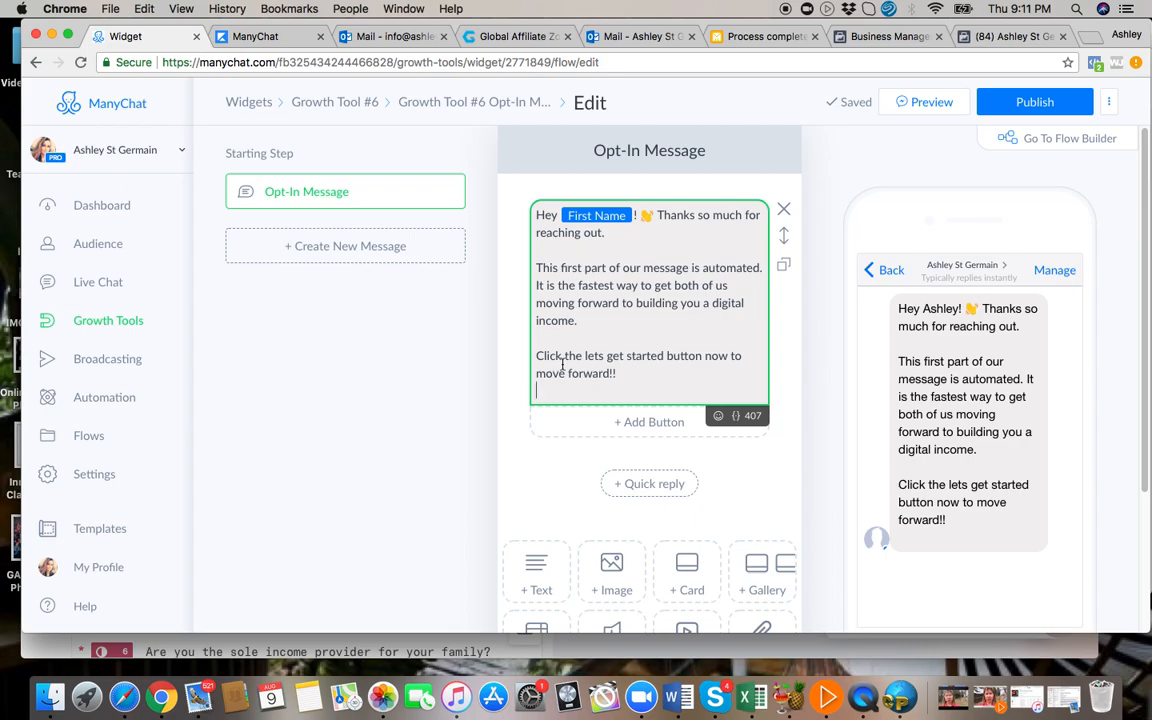
Add a button titled "Lets Get Started!!" beneath the opt-in message text.
click(649, 423)
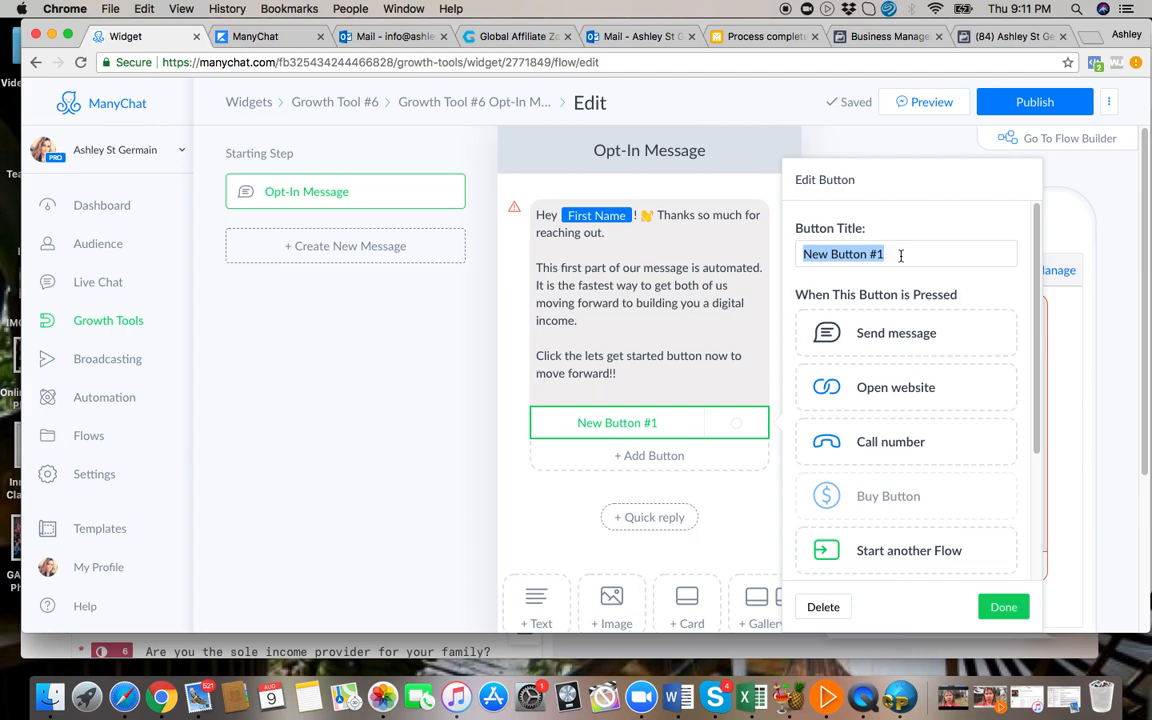
text(Lets G)
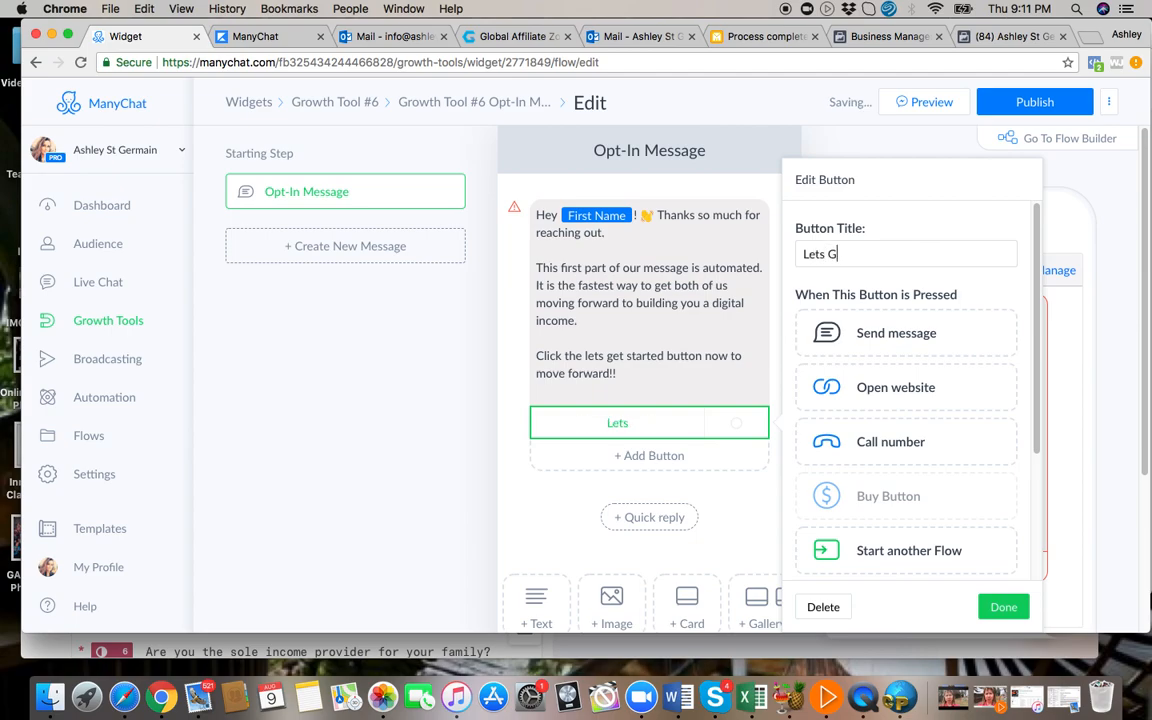
text(et Started!!)
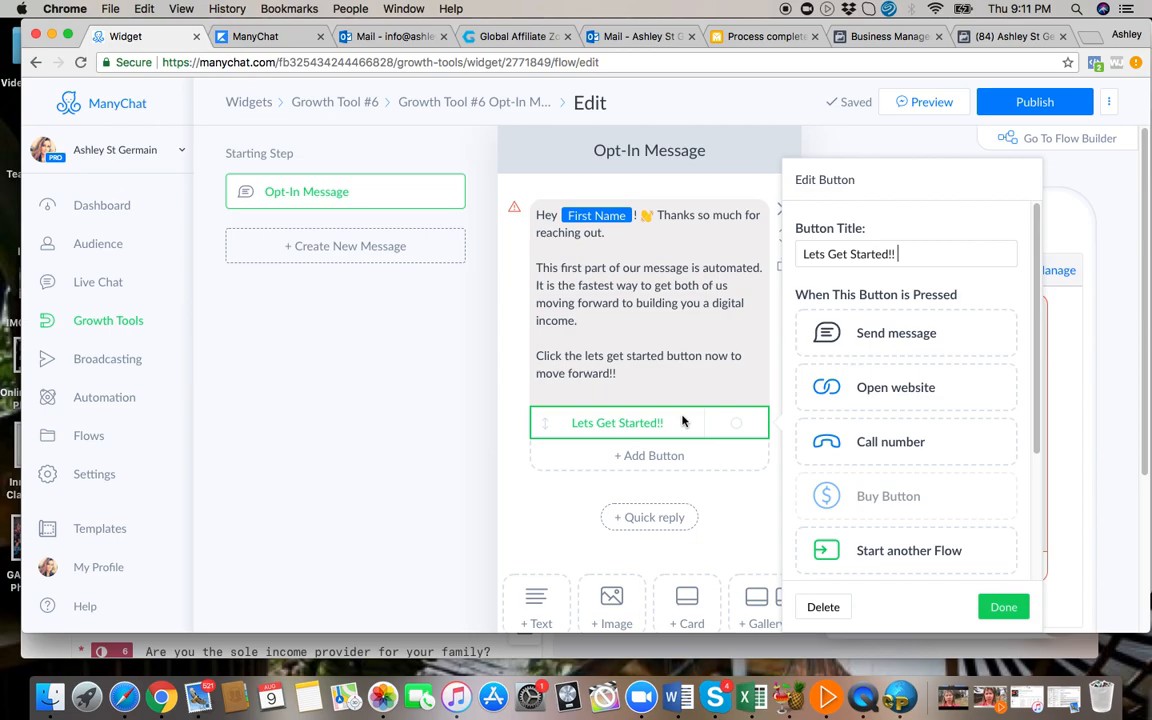
Look through the new button's response options and additional actions, leaving the button without an assigned action.
scroll(959, 470, down, 3)
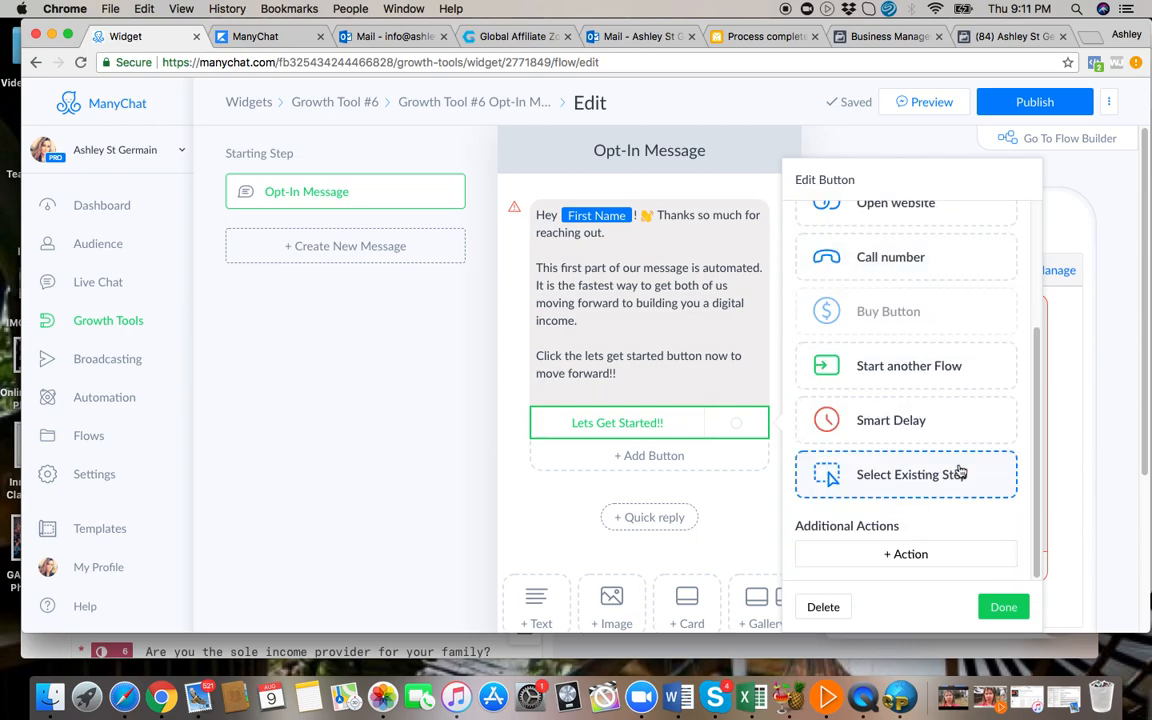
click(912, 556)
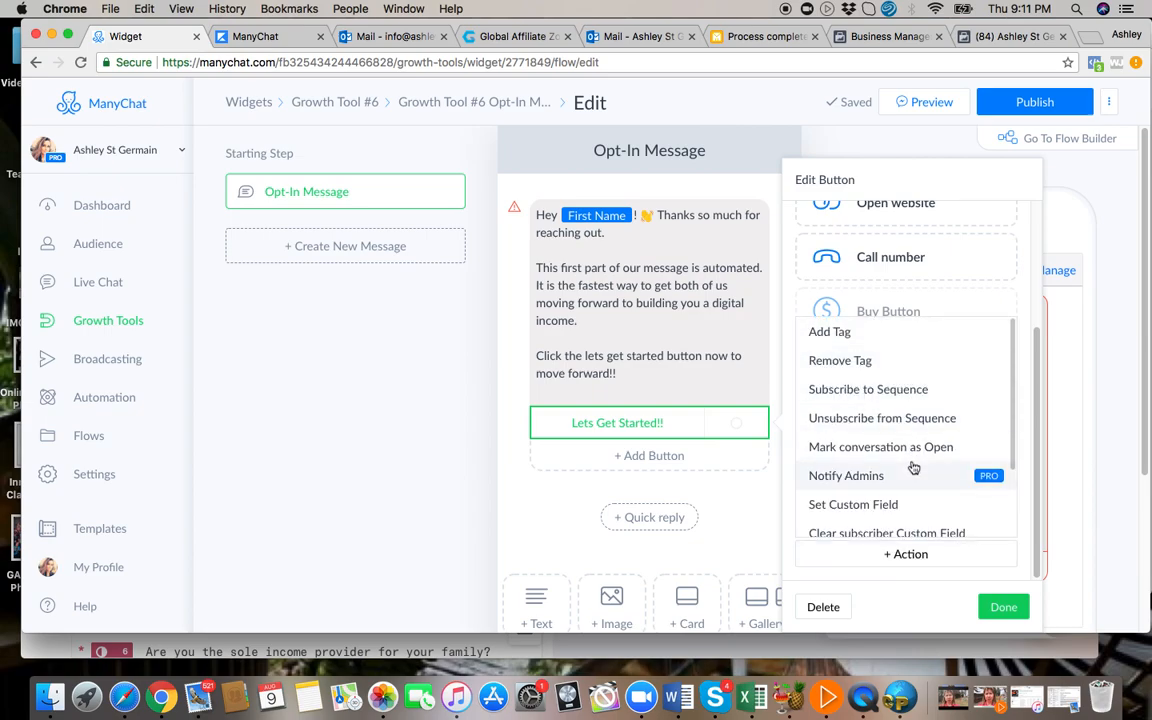
scroll(912, 467, down, 3)
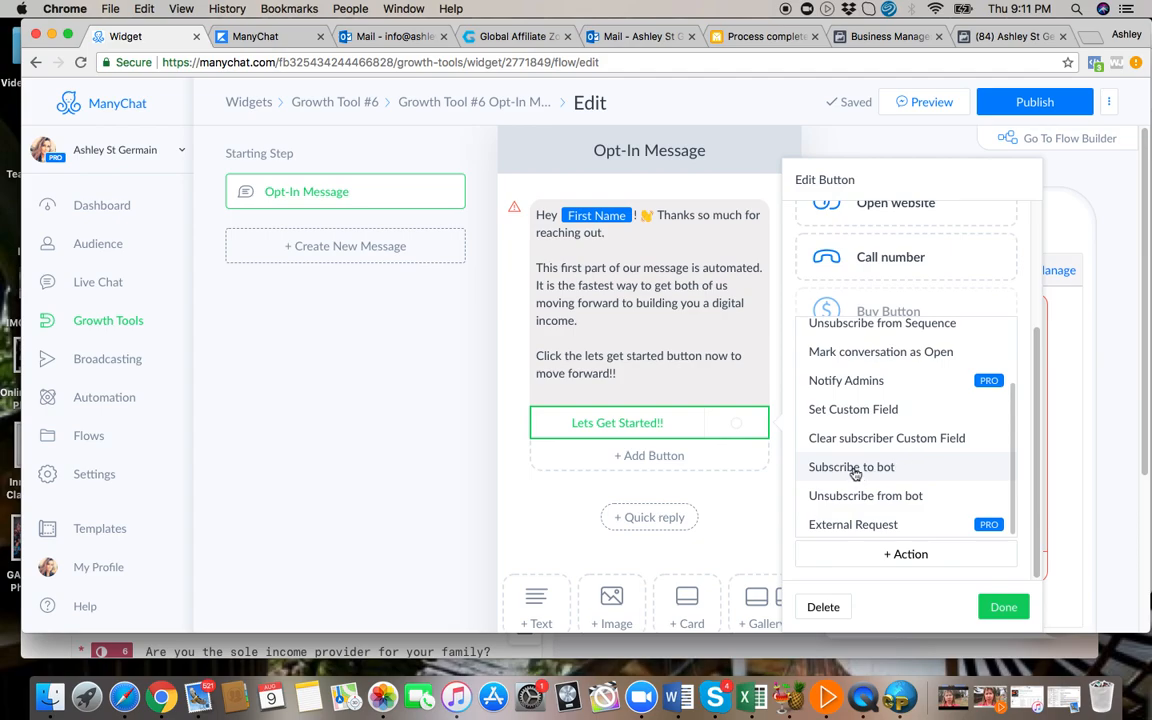
scroll(886, 462, up, 3)
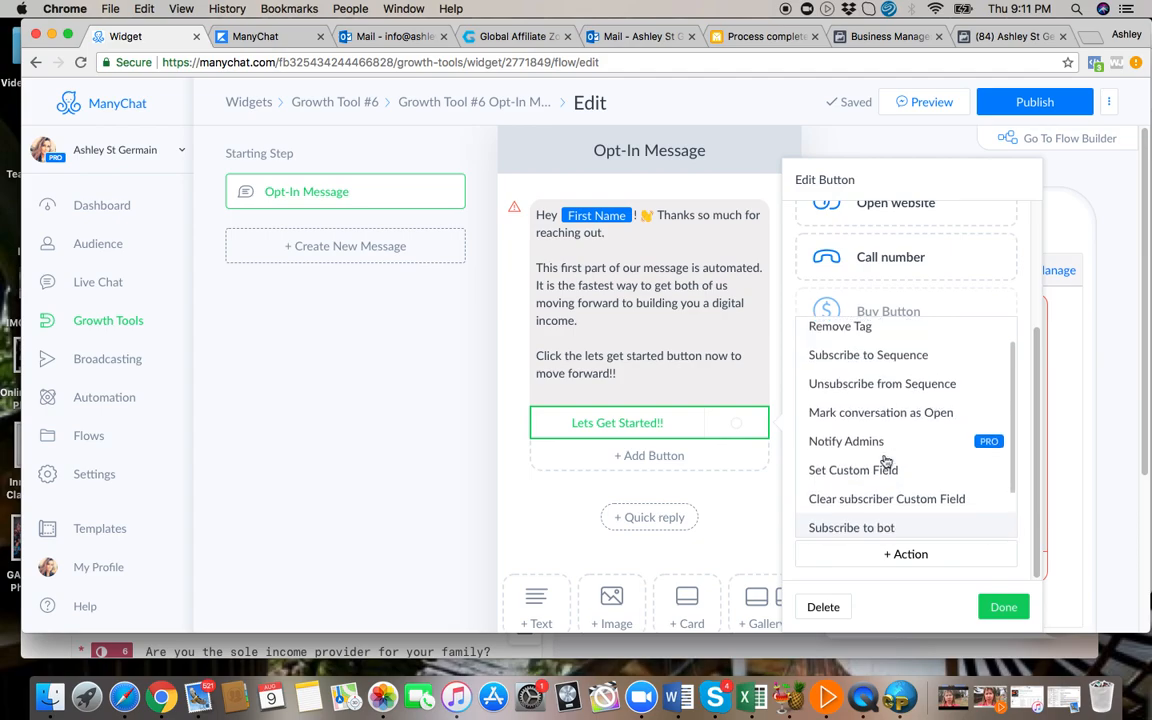
click(886, 613)
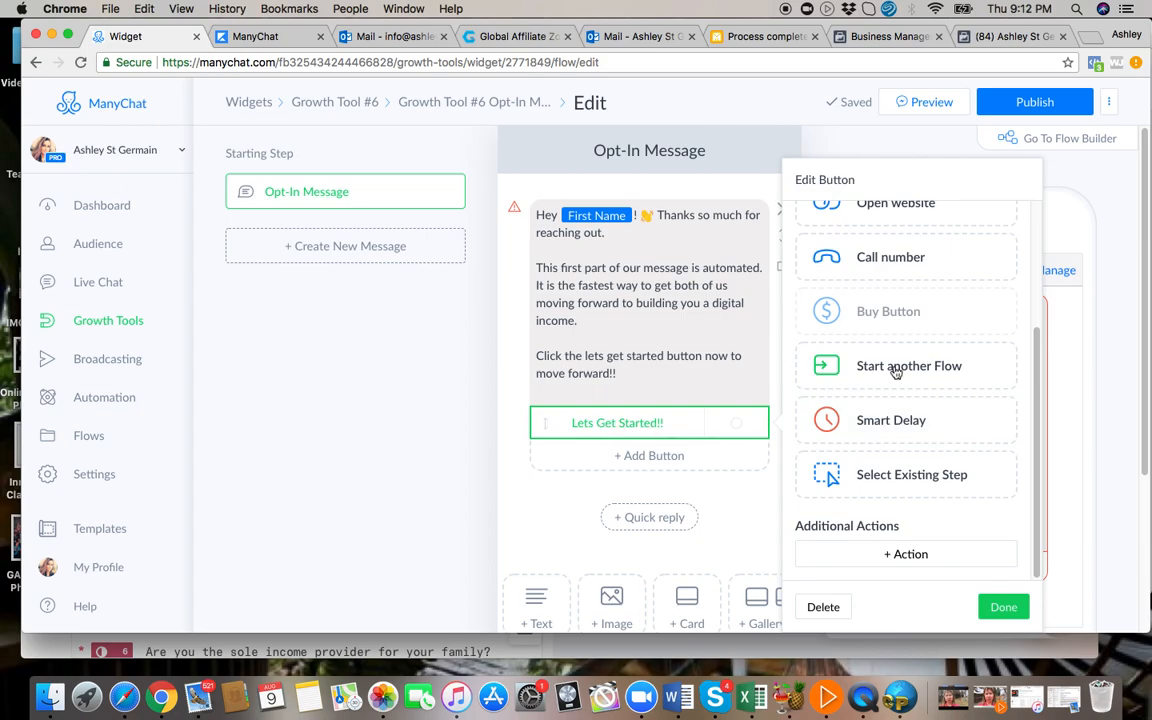
scroll(910, 335, up, 3)
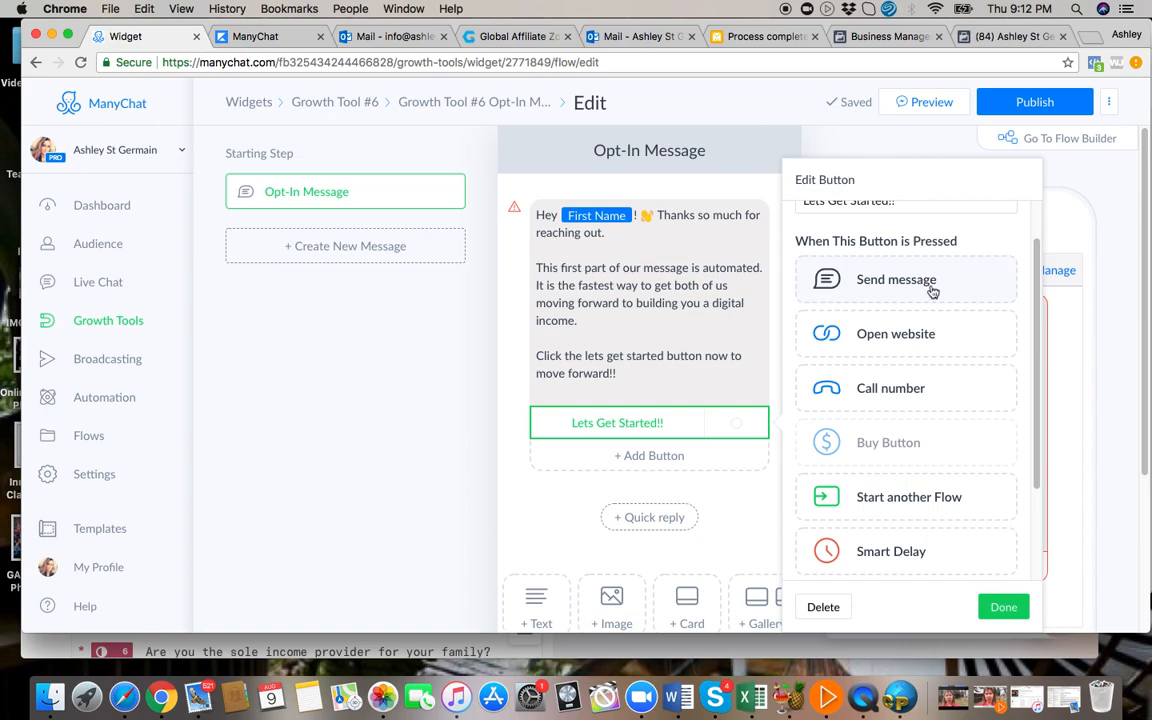
scroll(885, 287, up, 2)
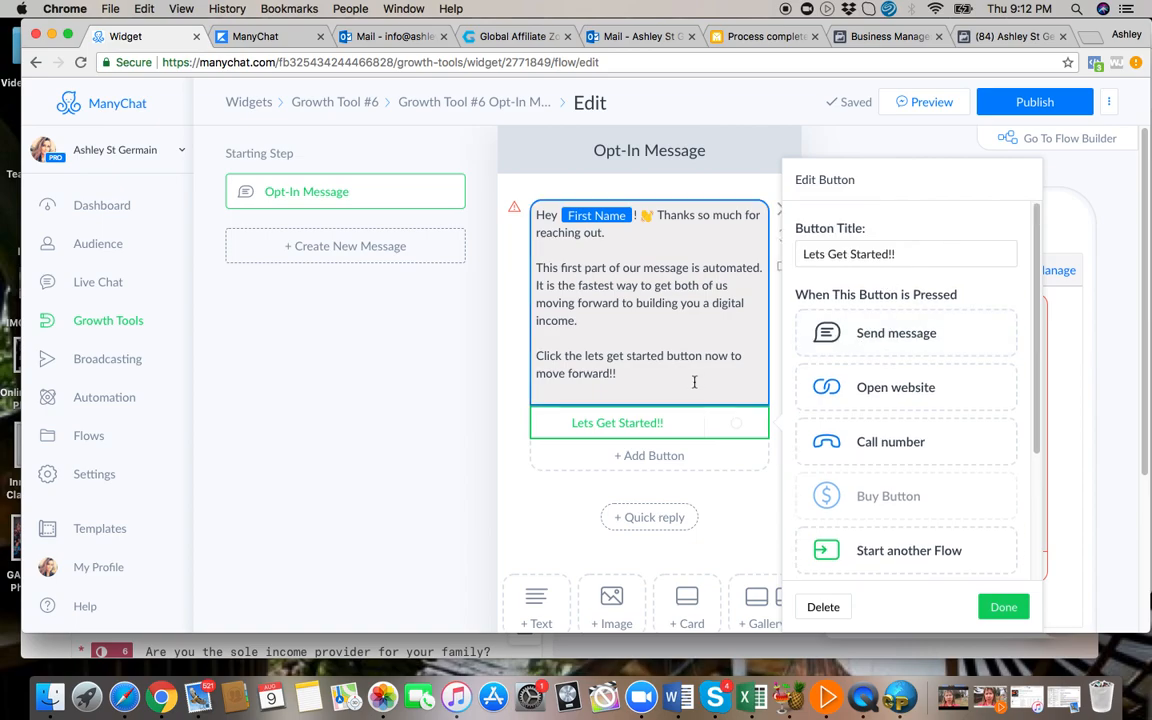
click(576, 512)
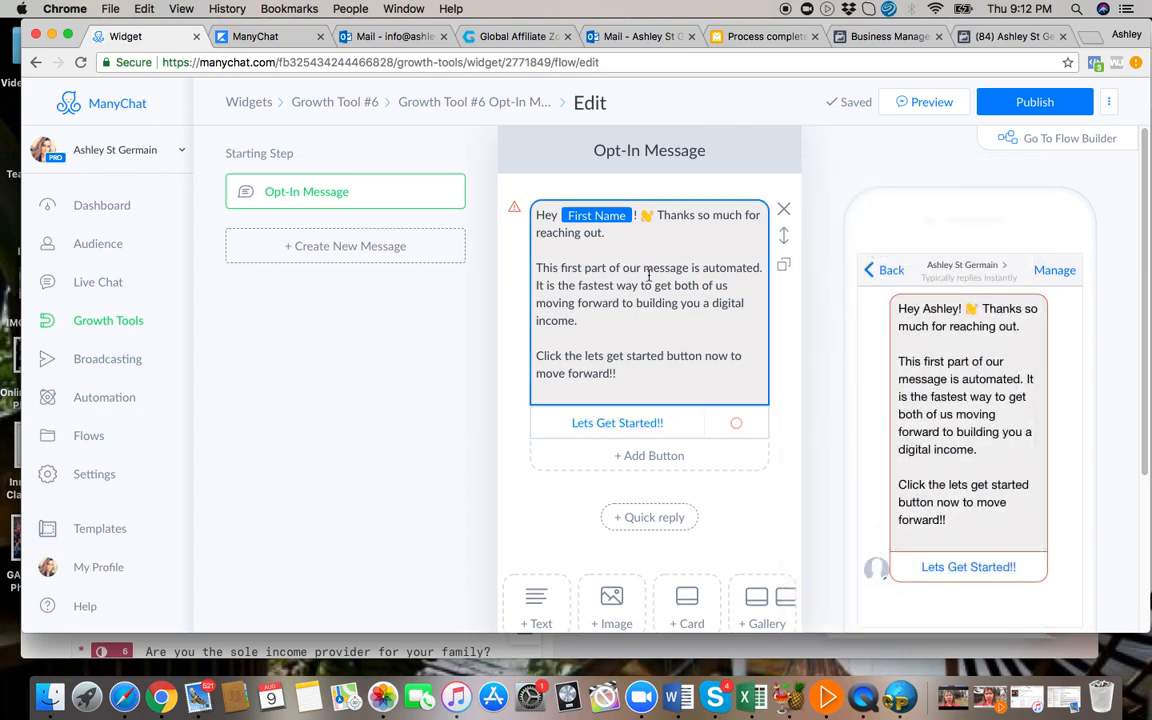
Add a typing delay to the opt-in message and move it above the greeting text block.
scroll(612, 507, down, 3)
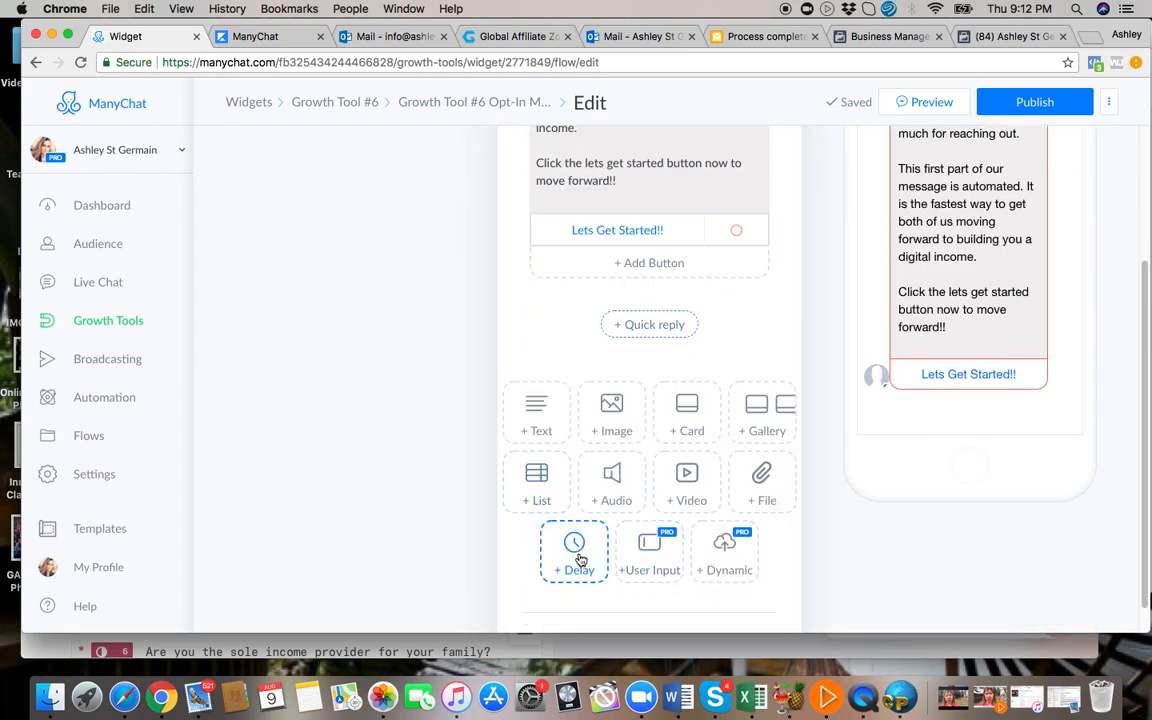
click(577, 552)
scroll(764, 337, up, 3)
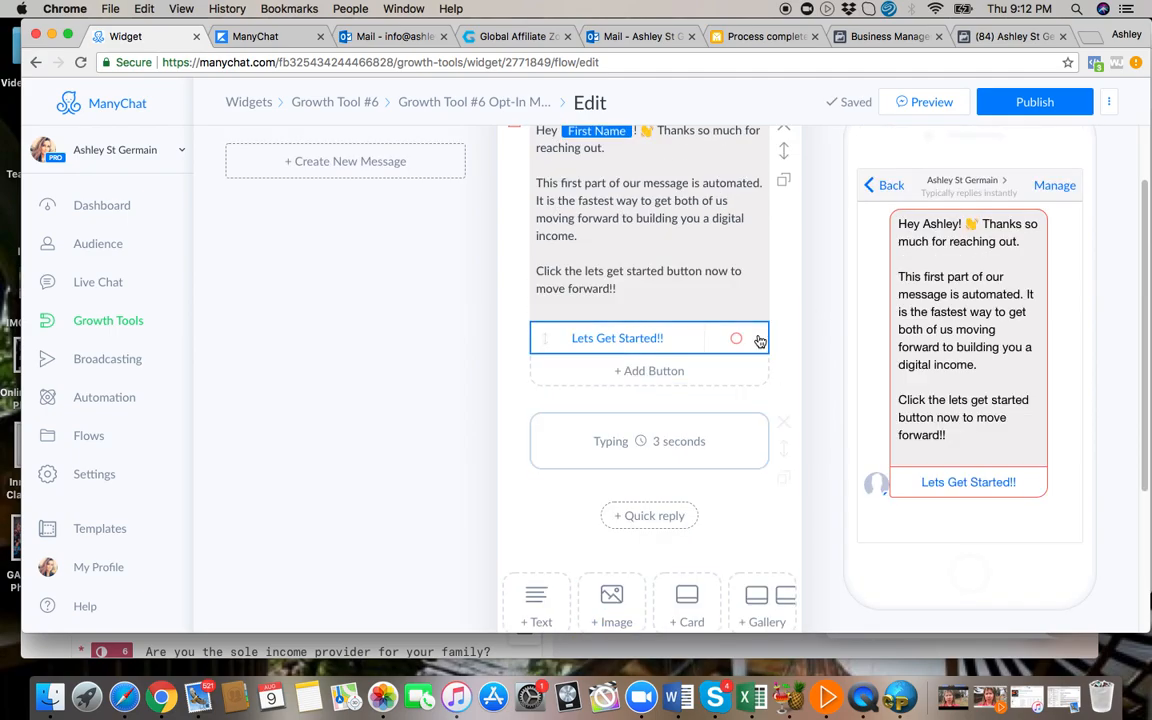
scroll(755, 420, up, 2)
mouse_move(784, 509)
drag(784, 509, 782, 185)
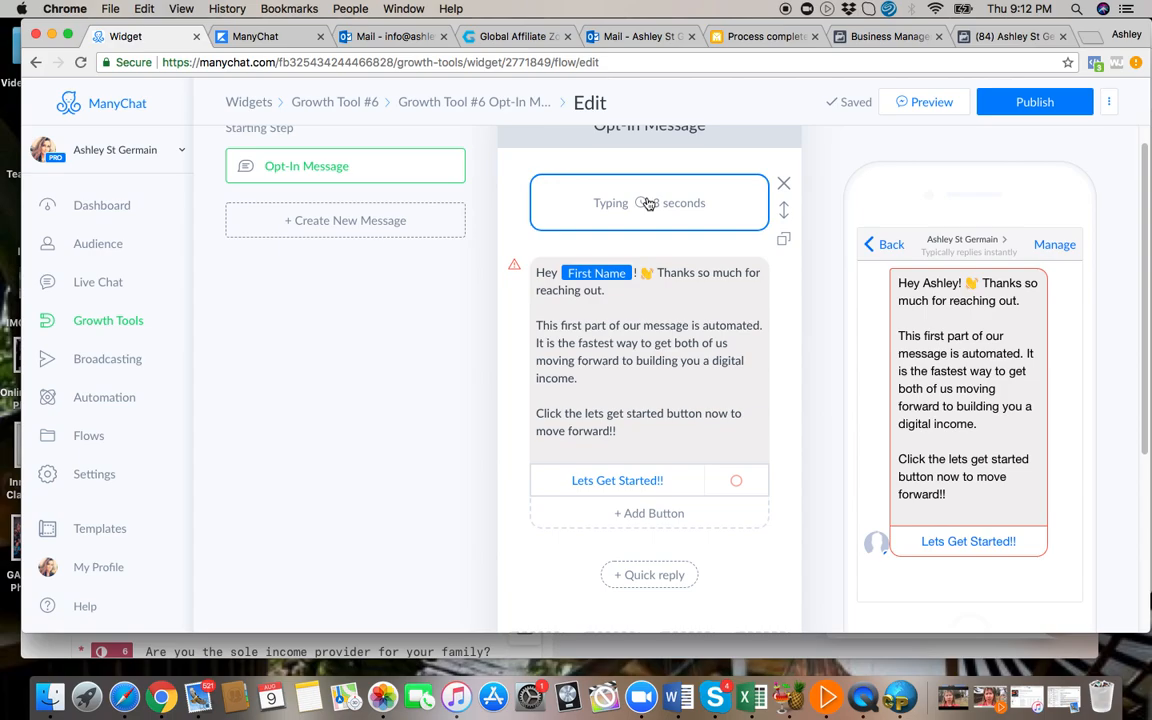
Set the typing delay at the start of the opt-in message to 10 seconds.
click(708, 210)
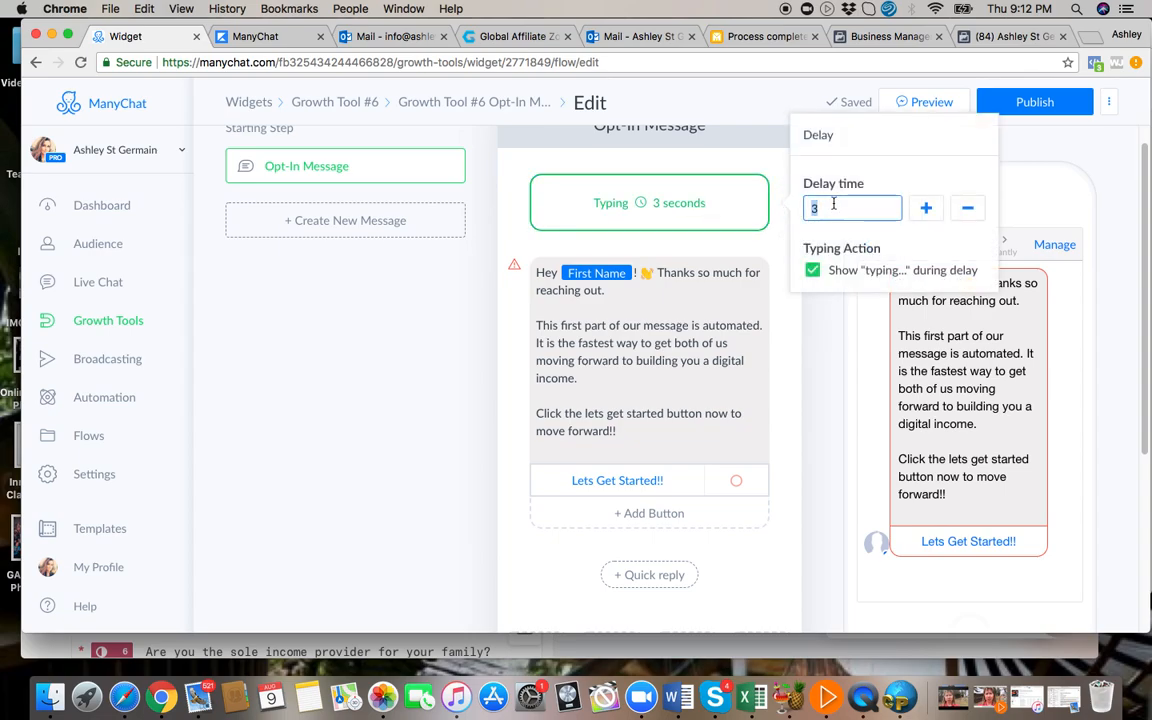
text(7)
key(BackSpace)
text(10)
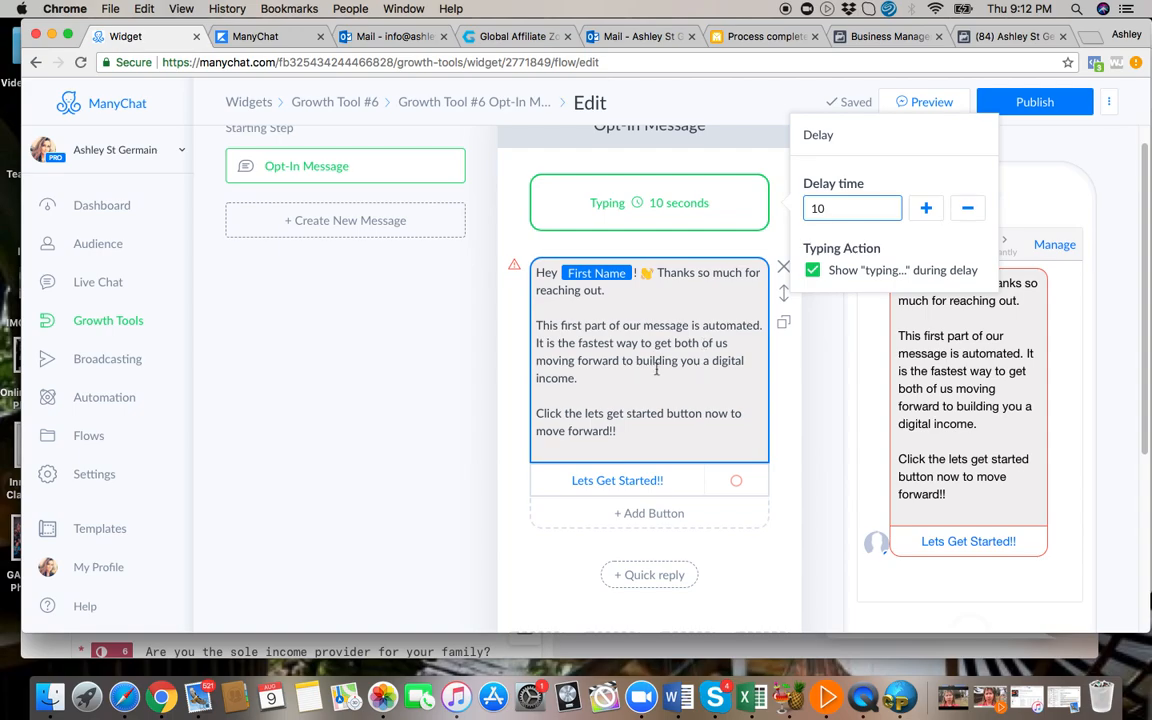
click(780, 432)
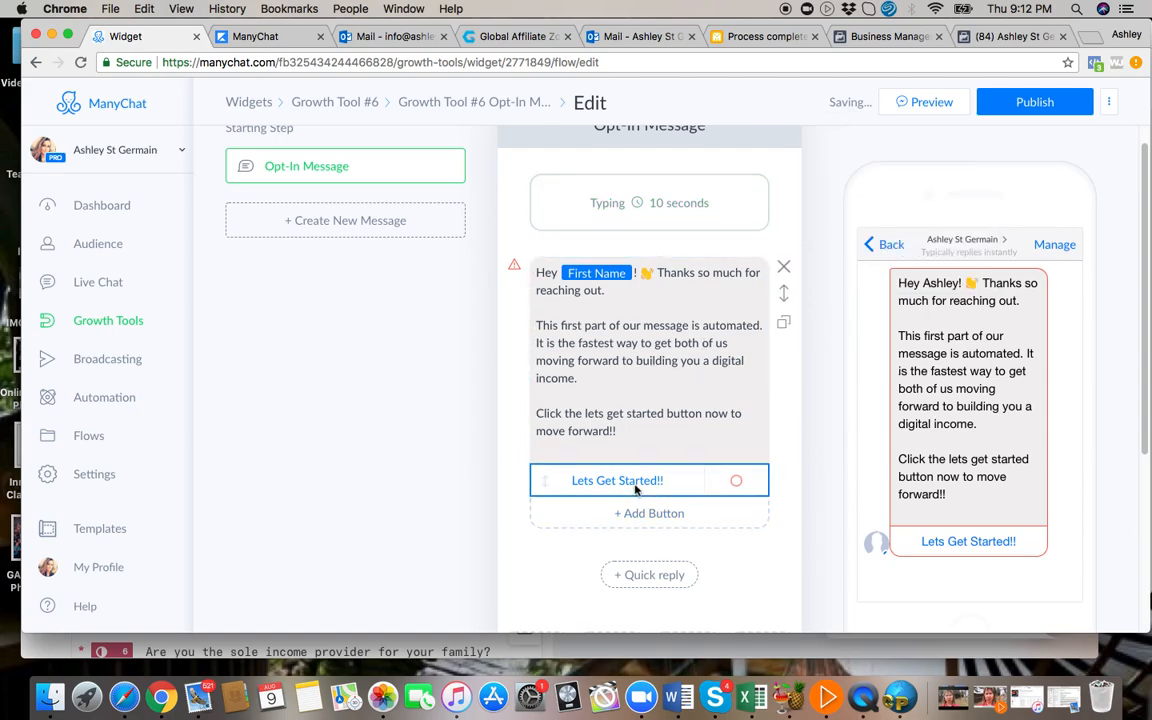
Make the "Lets Get Started!!" button send a new message and open that attached message for editing.
click(733, 489)
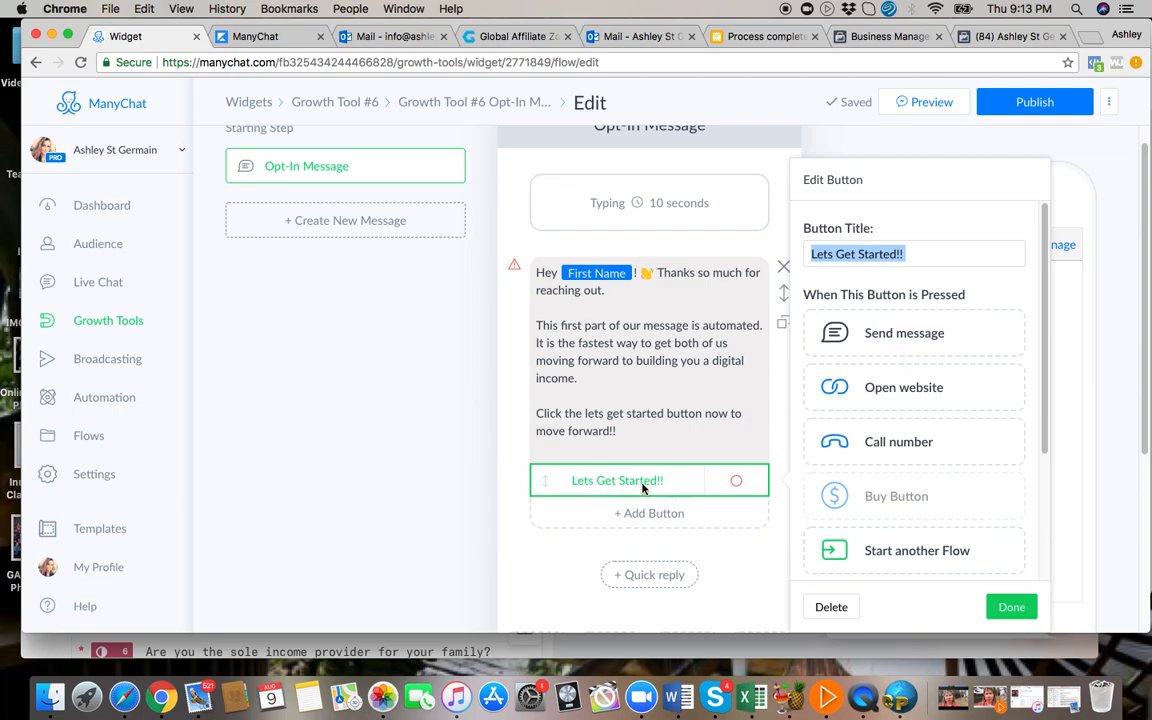
click(927, 334)
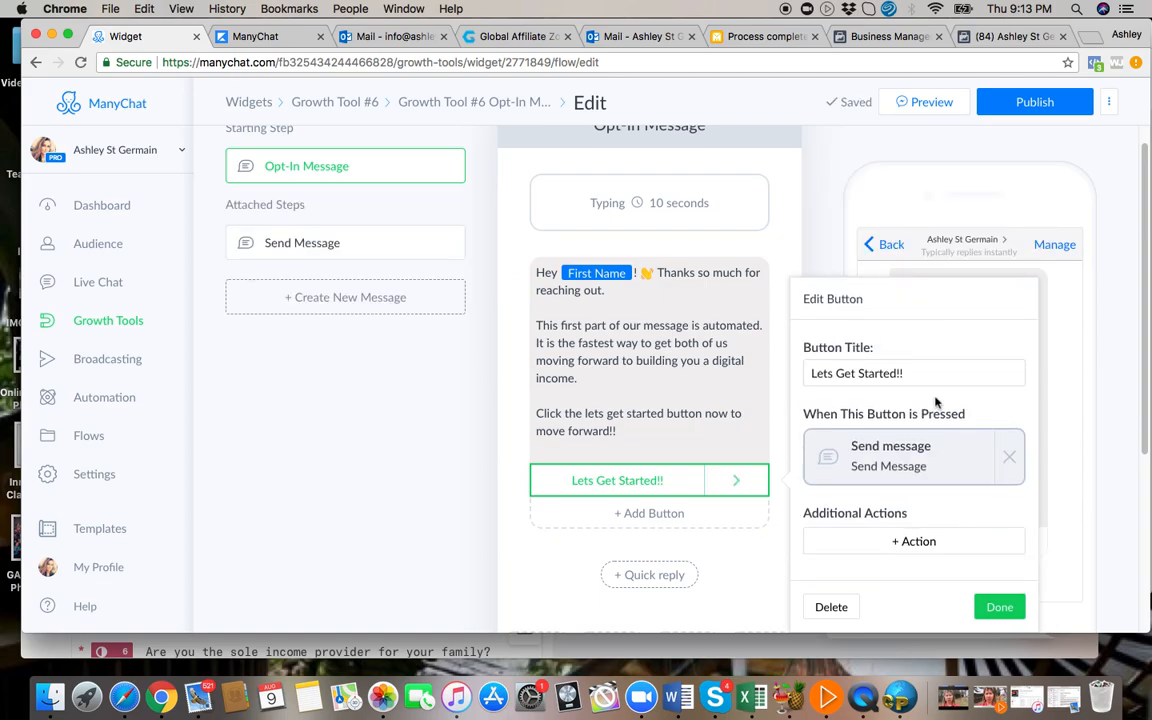
click(891, 457)
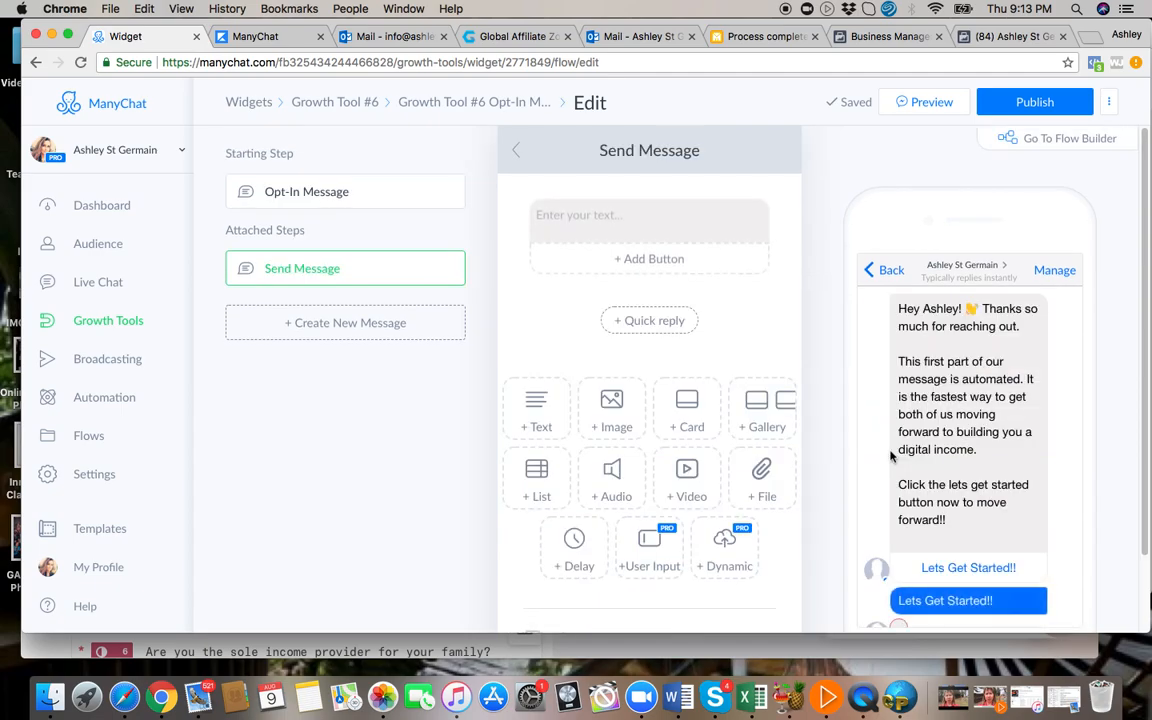
Enter "Excellent" followed by the OK-hand emoji as the text of the attached Send Message step.
click(550, 224)
click(547, 217)
click(547, 217)
text(Excellent)
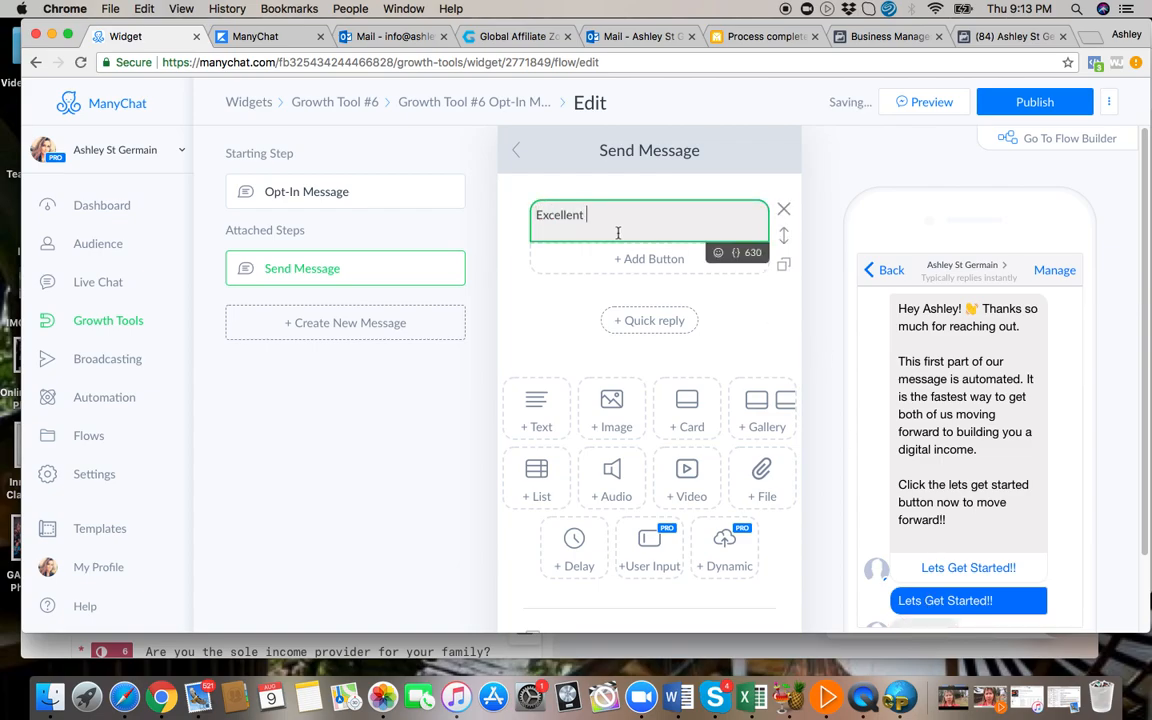
click(718, 252)
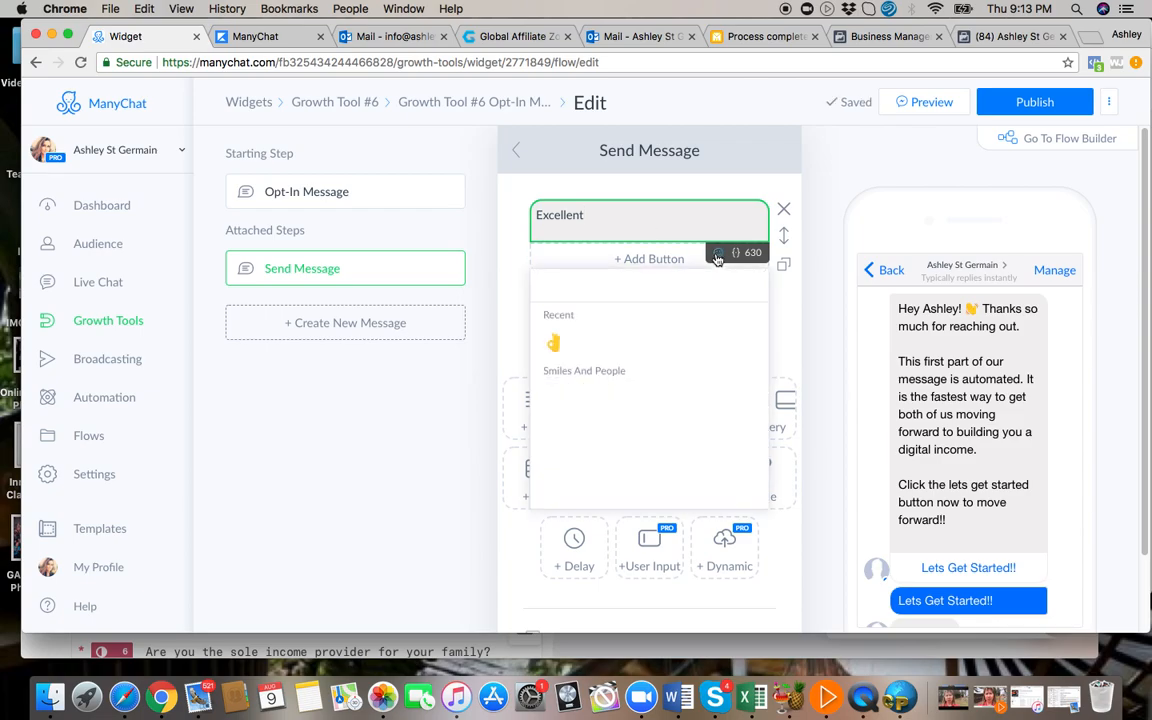
click(555, 342)
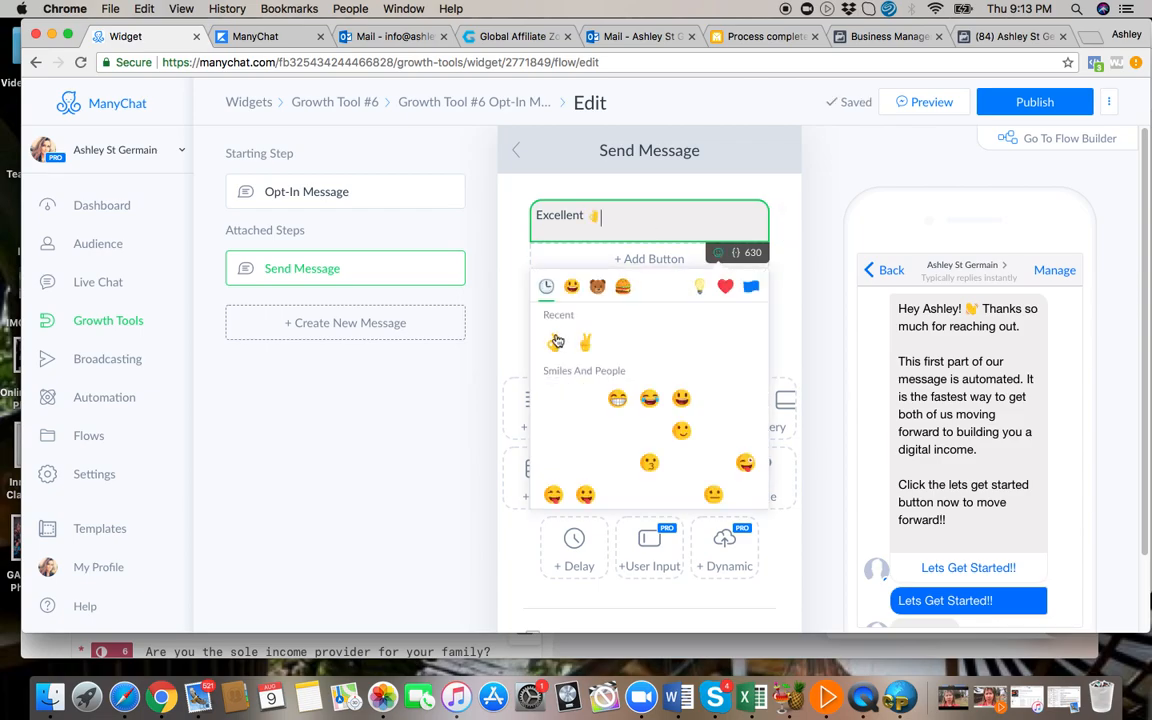
click(650, 209)
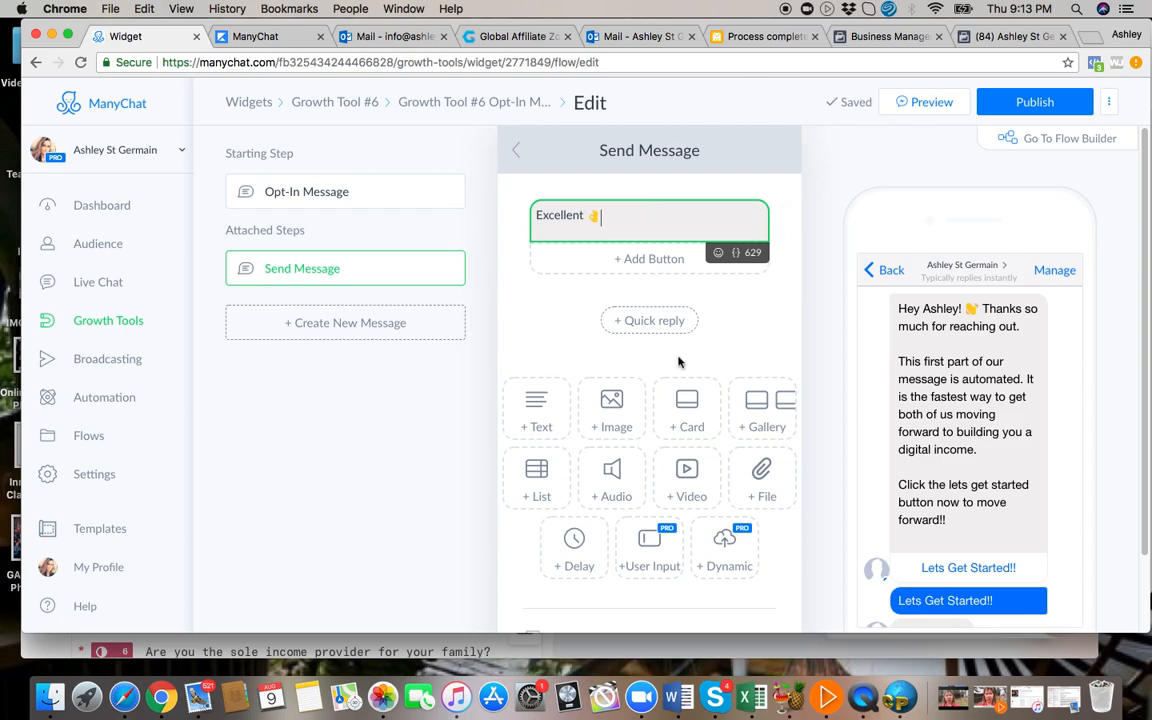
Add a video block below the "Excellent" text and try to upload the 1:50 clip from the Photos library.
click(698, 484)
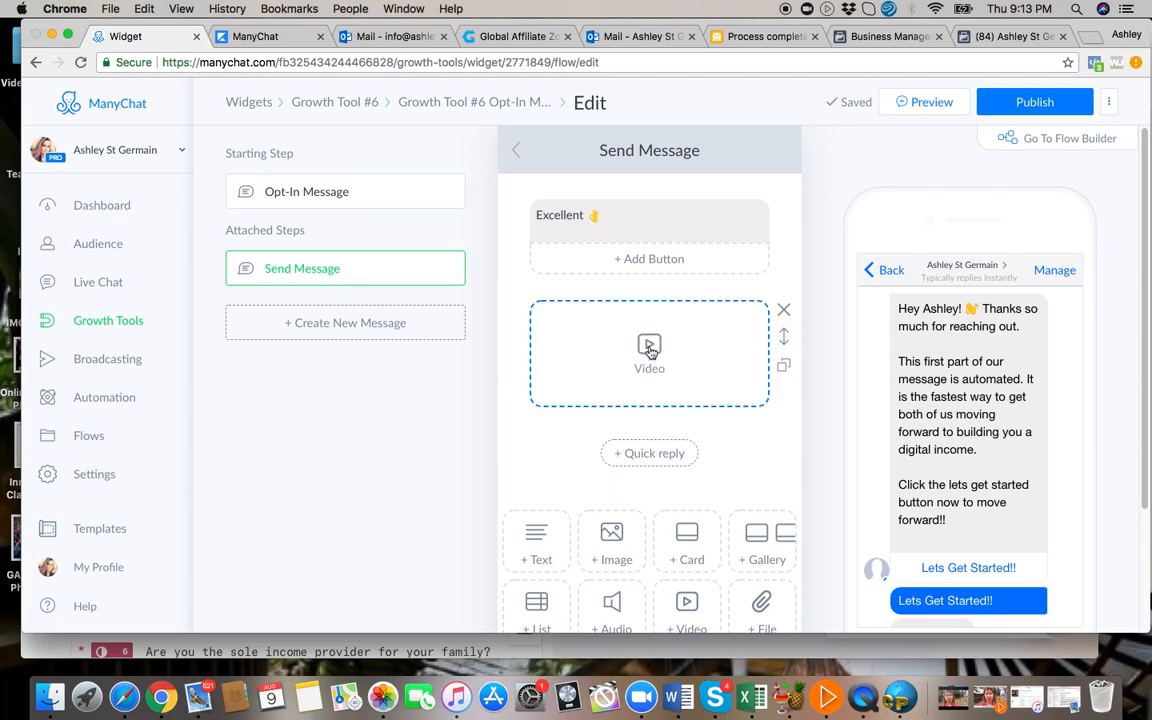
click(649, 349)
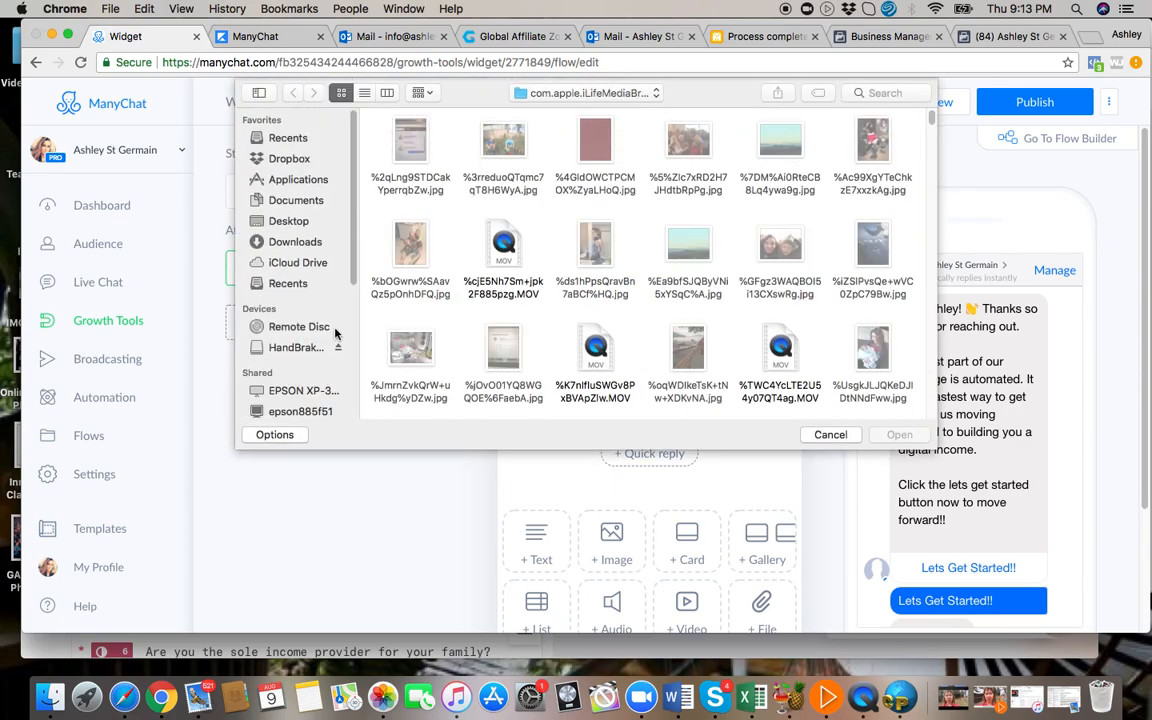
scroll(320, 350, down, 5)
scroll(300, 390, up, 1)
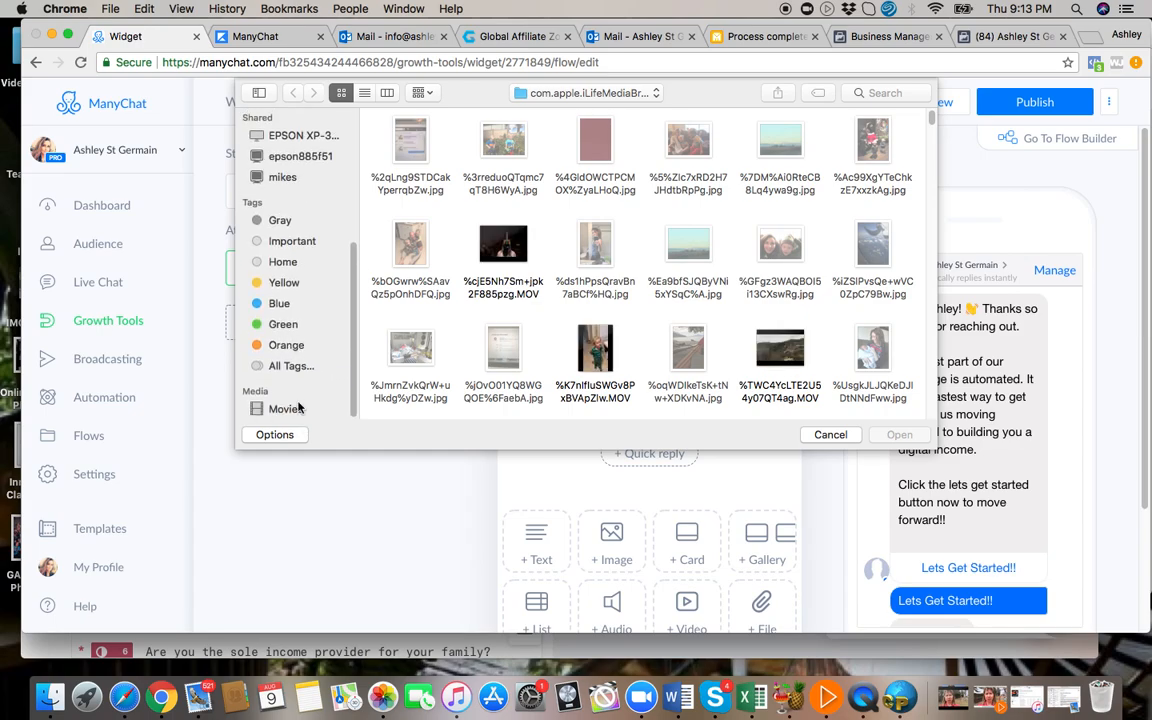
click(285, 410)
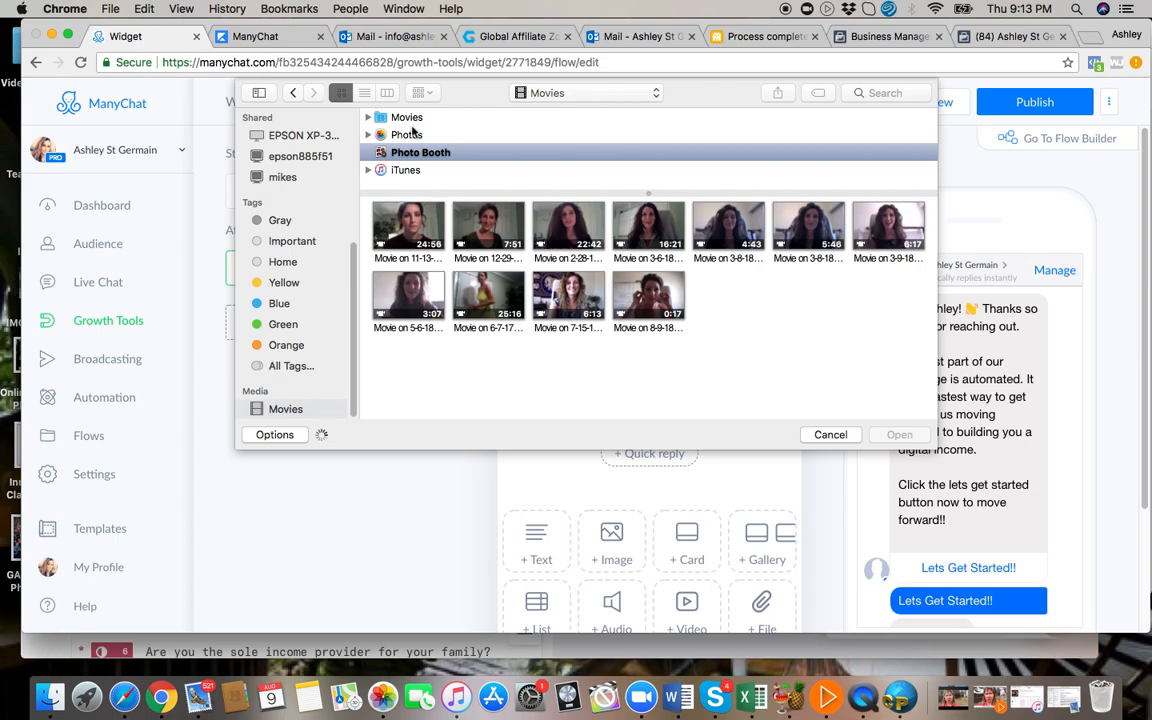
click(410, 134)
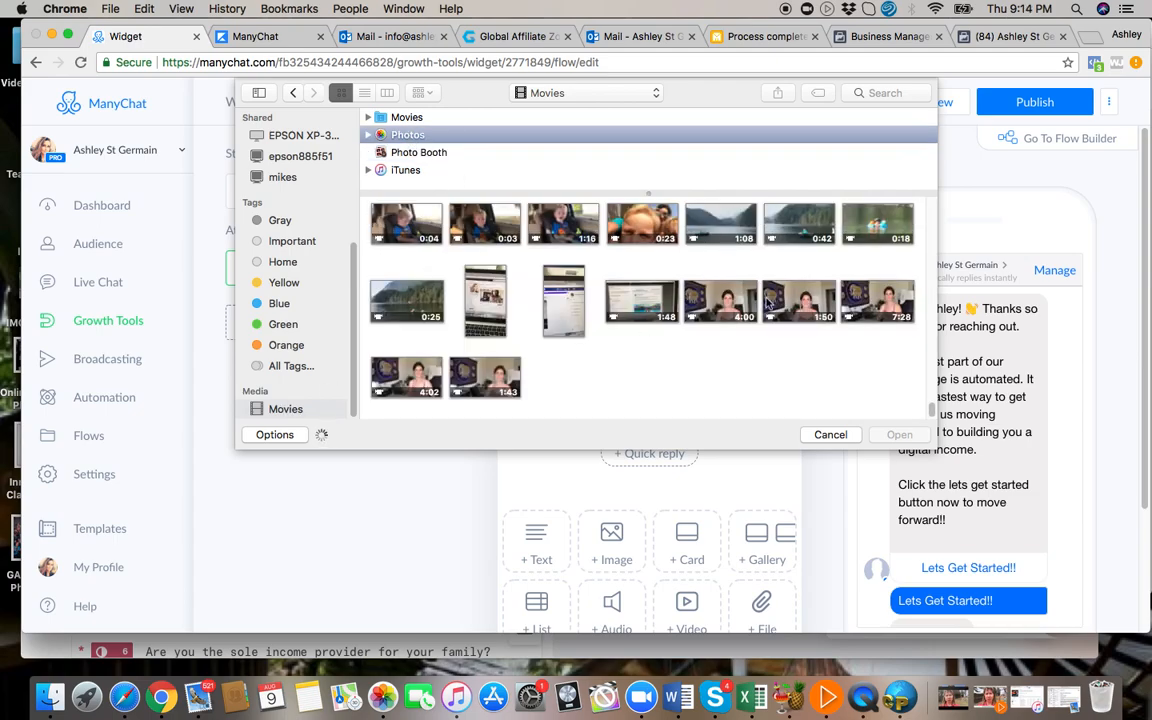
click(770, 302)
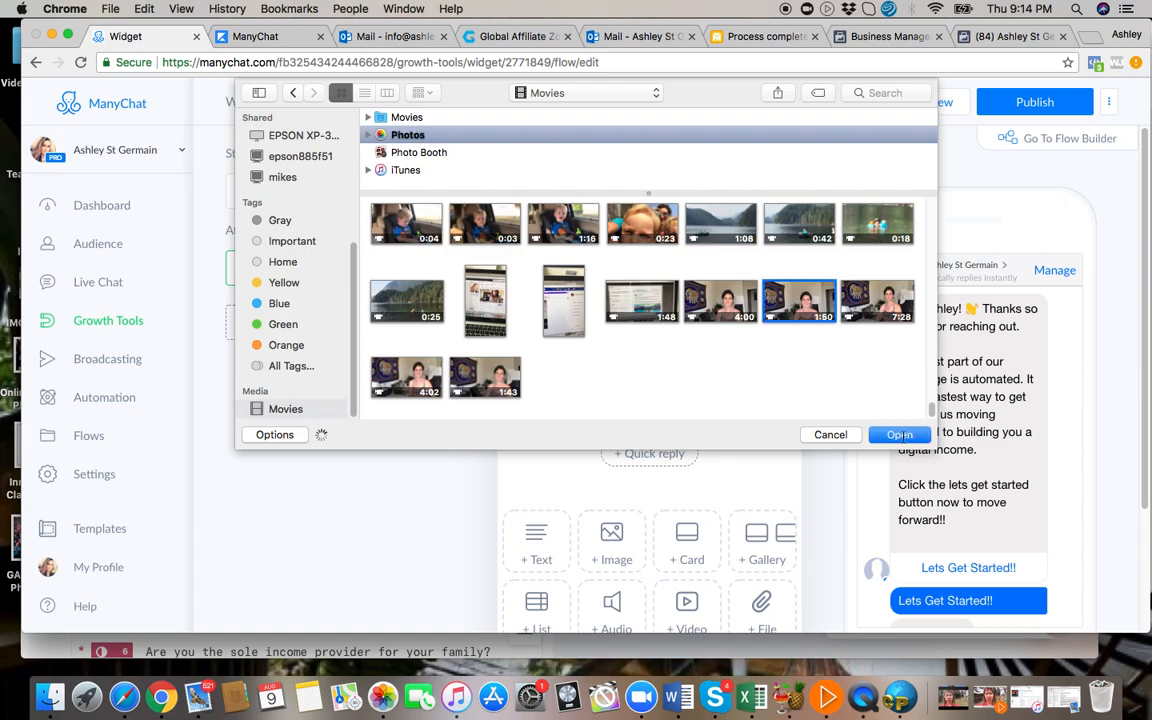
click(900, 434)
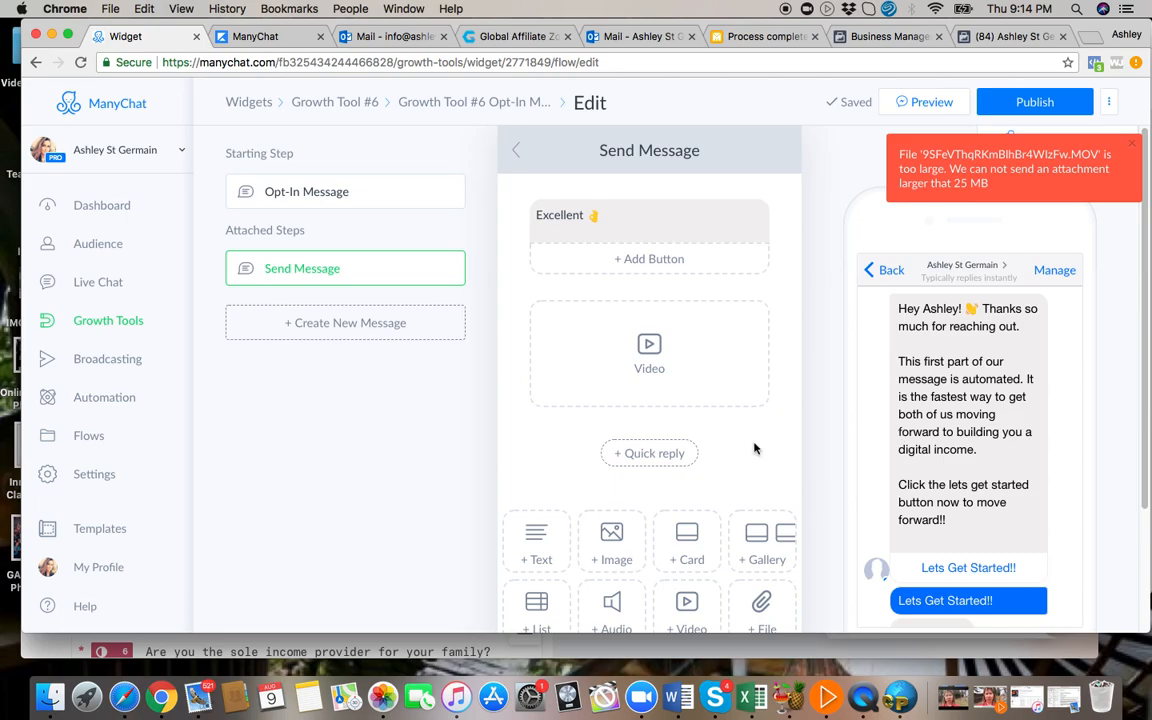
Try to upload IMG_3763.m4v from the Desktop folder into the video block.
click(661, 352)
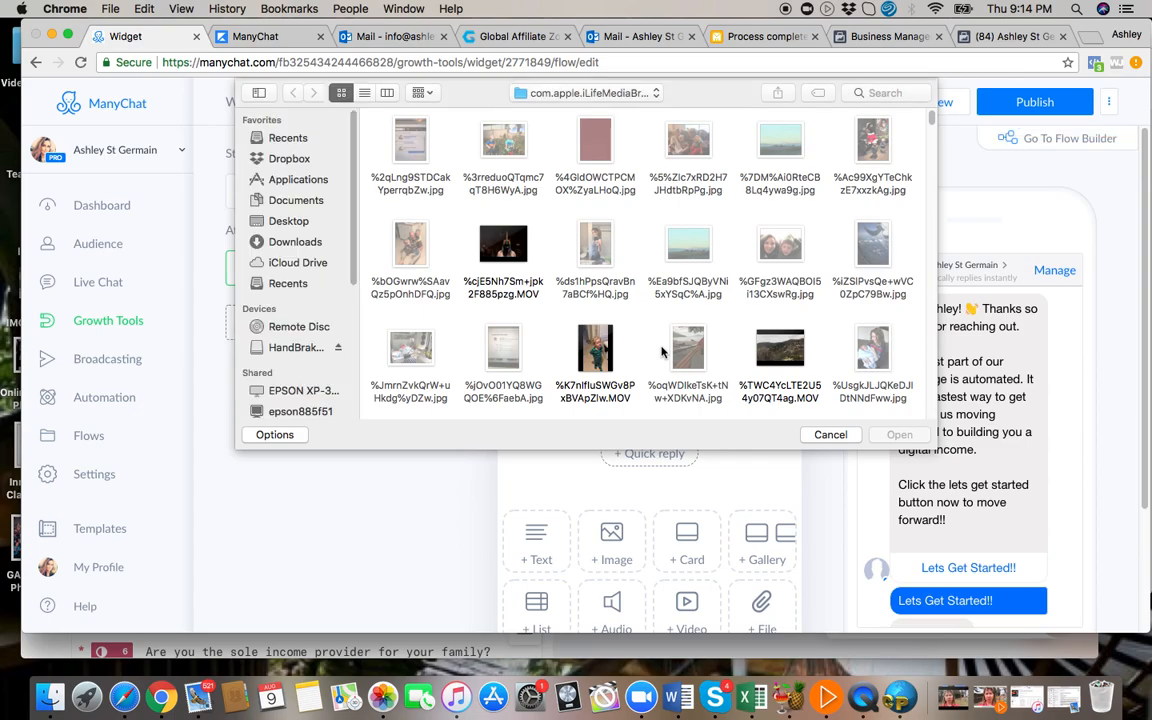
click(287, 222)
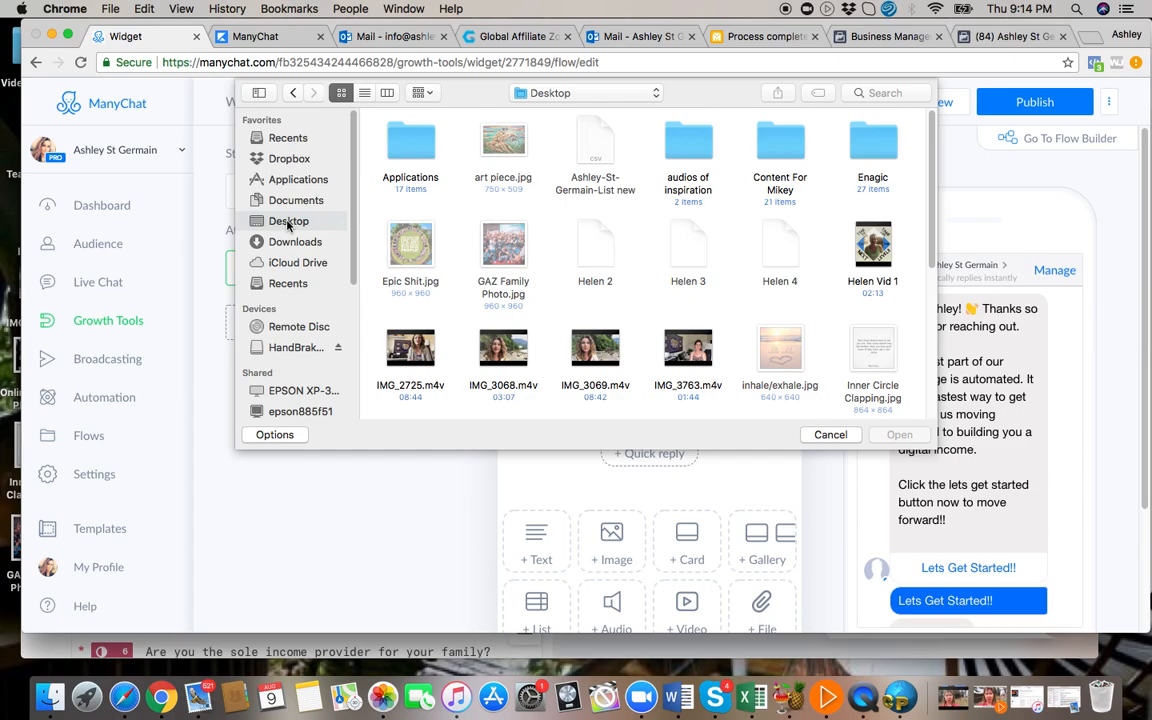
click(676, 348)
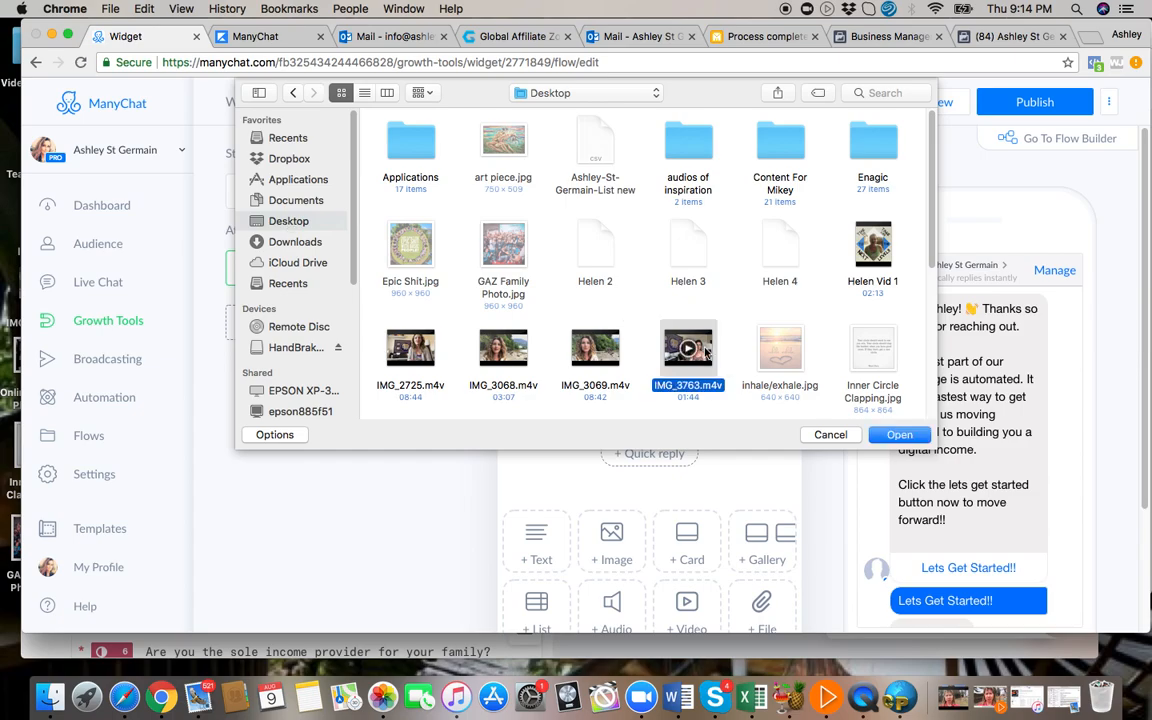
click(899, 435)
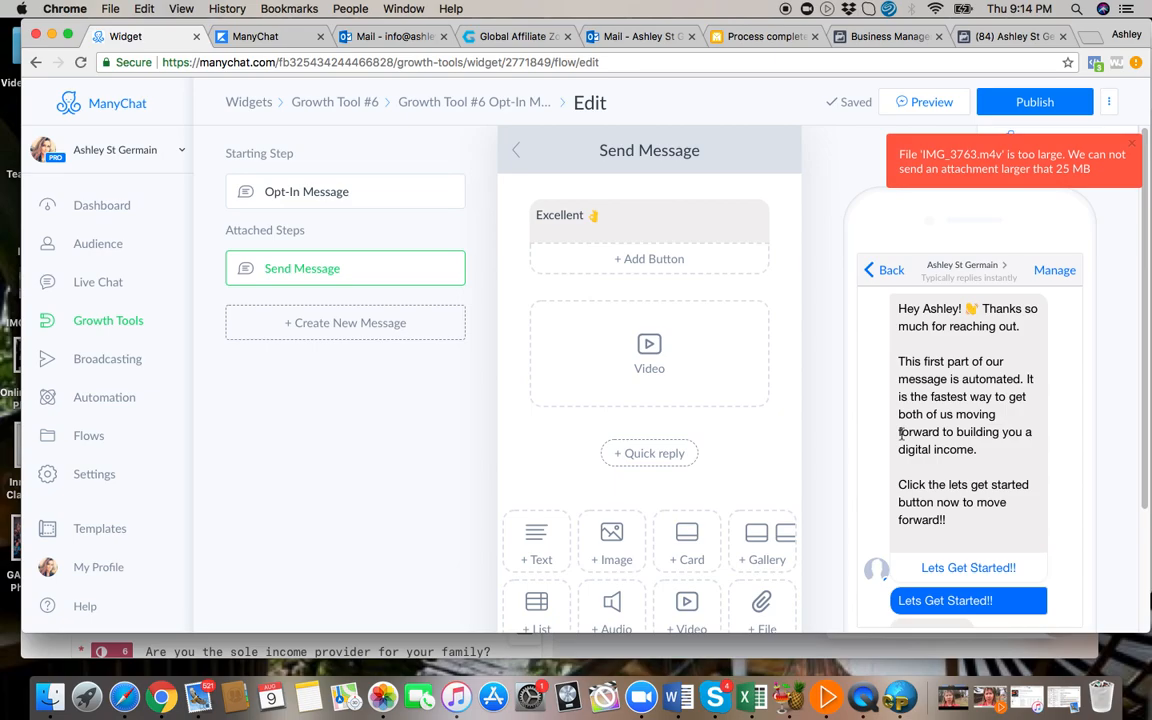
Upload "New try for many chat.mp4" from the Desktop folder into the video block.
click(643, 337)
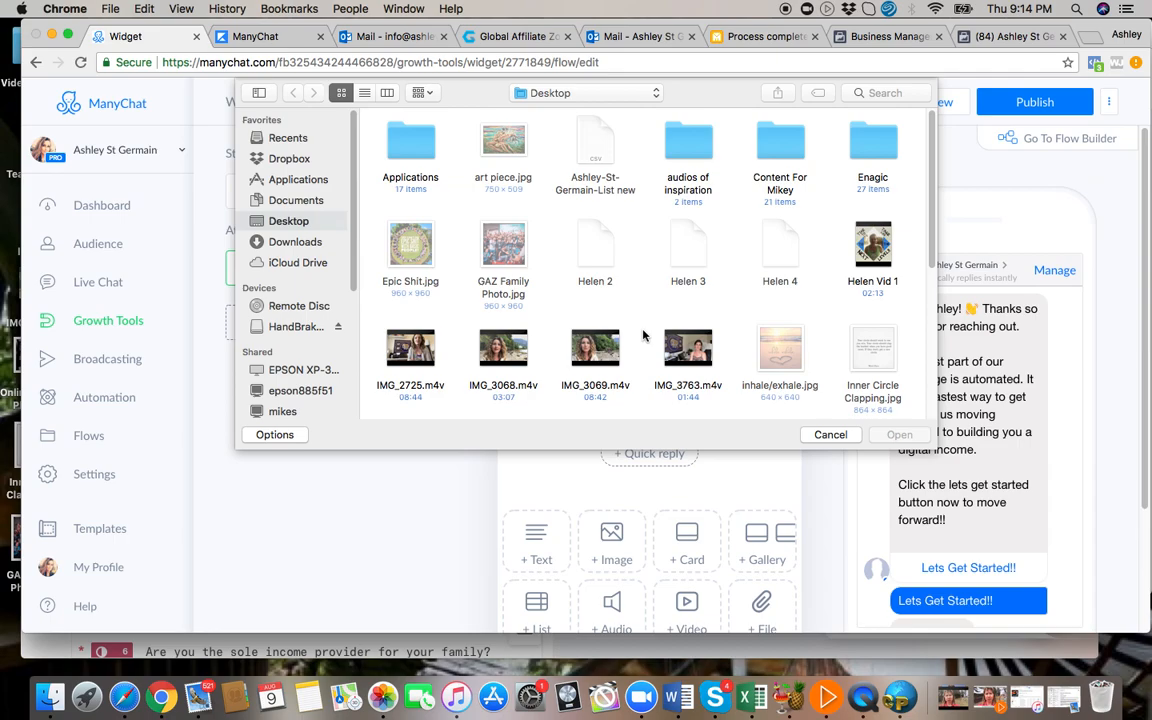
click(291, 224)
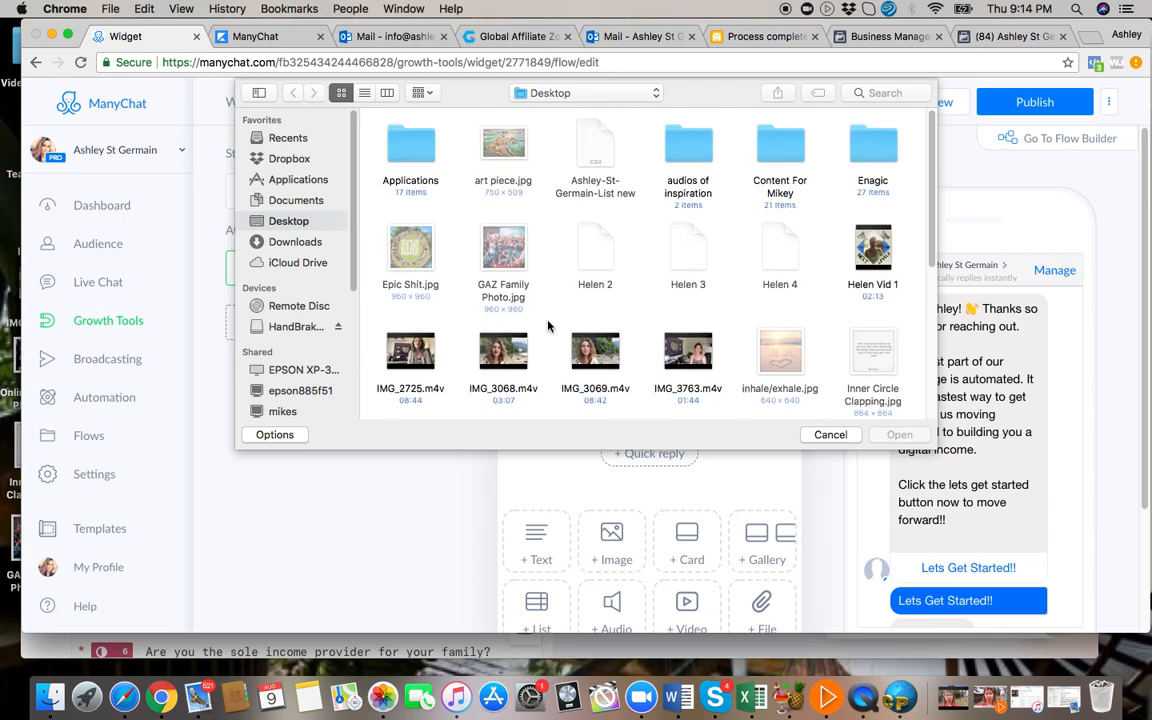
scroll(548, 325, down, 5)
scroll(548, 325, down, 1)
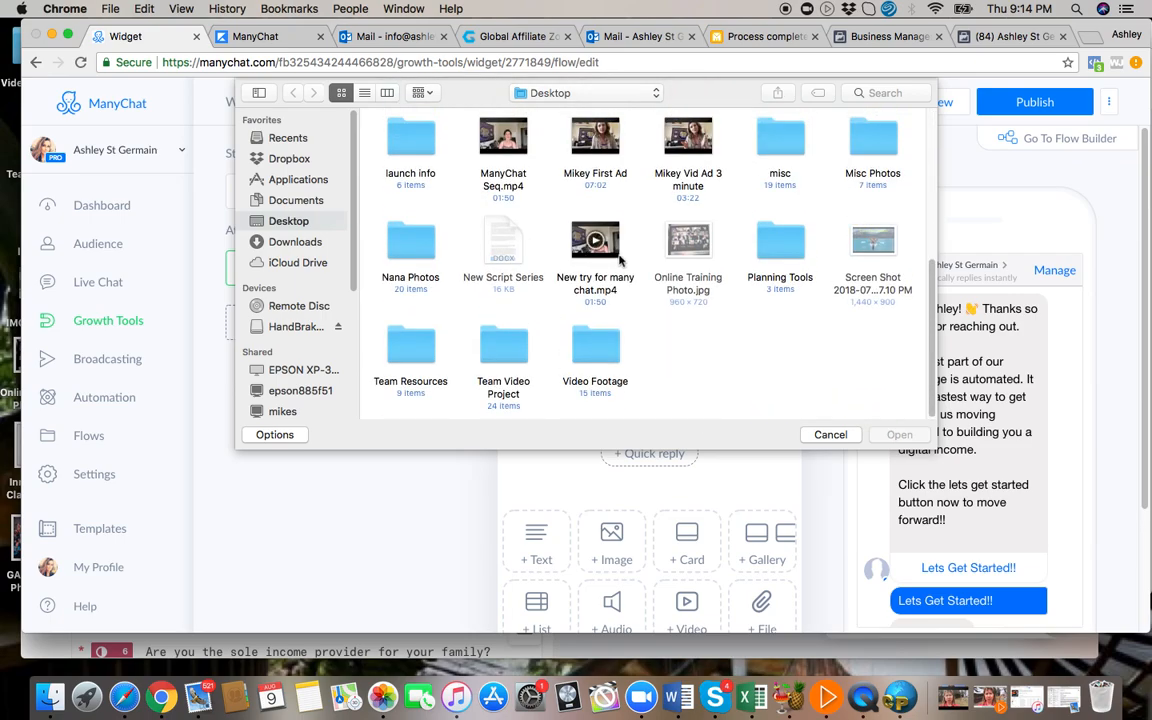
click(590, 240)
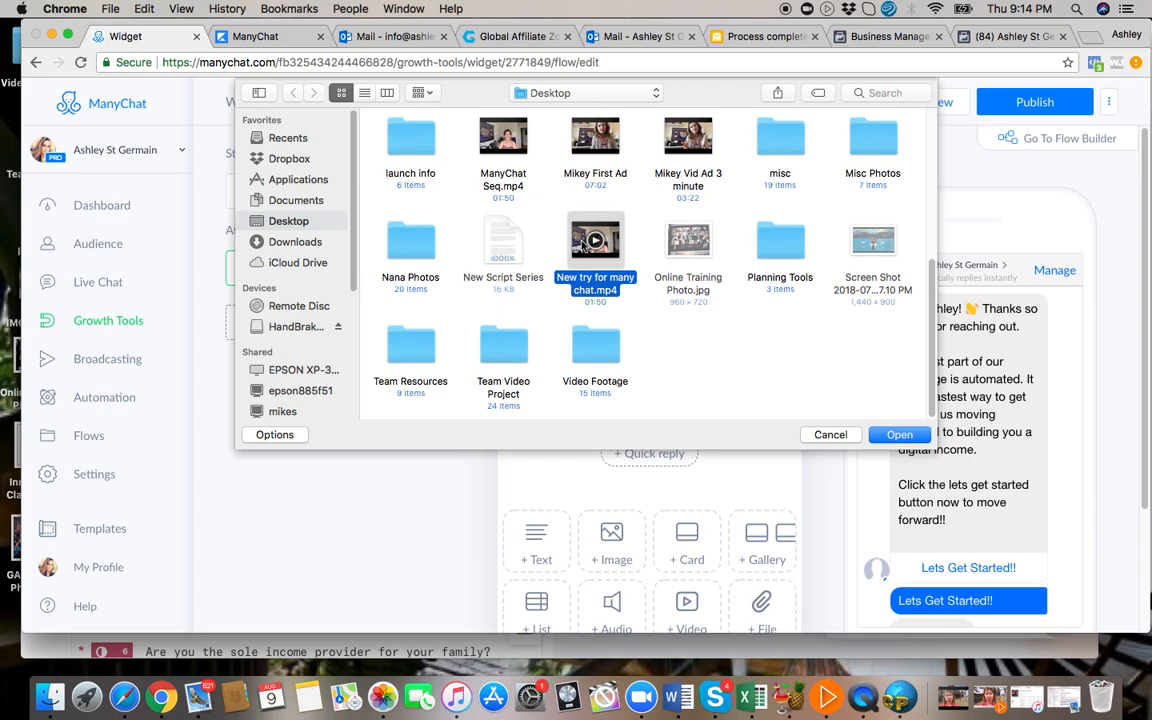
click(899, 435)
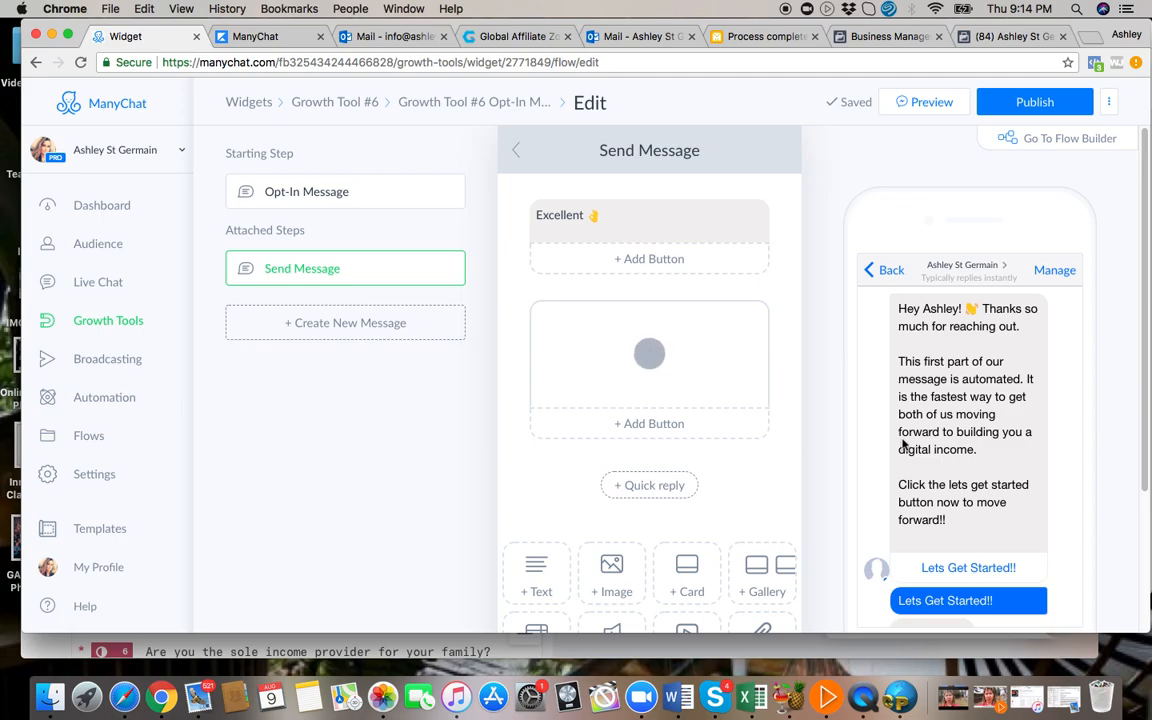
mouse_move(749, 369)
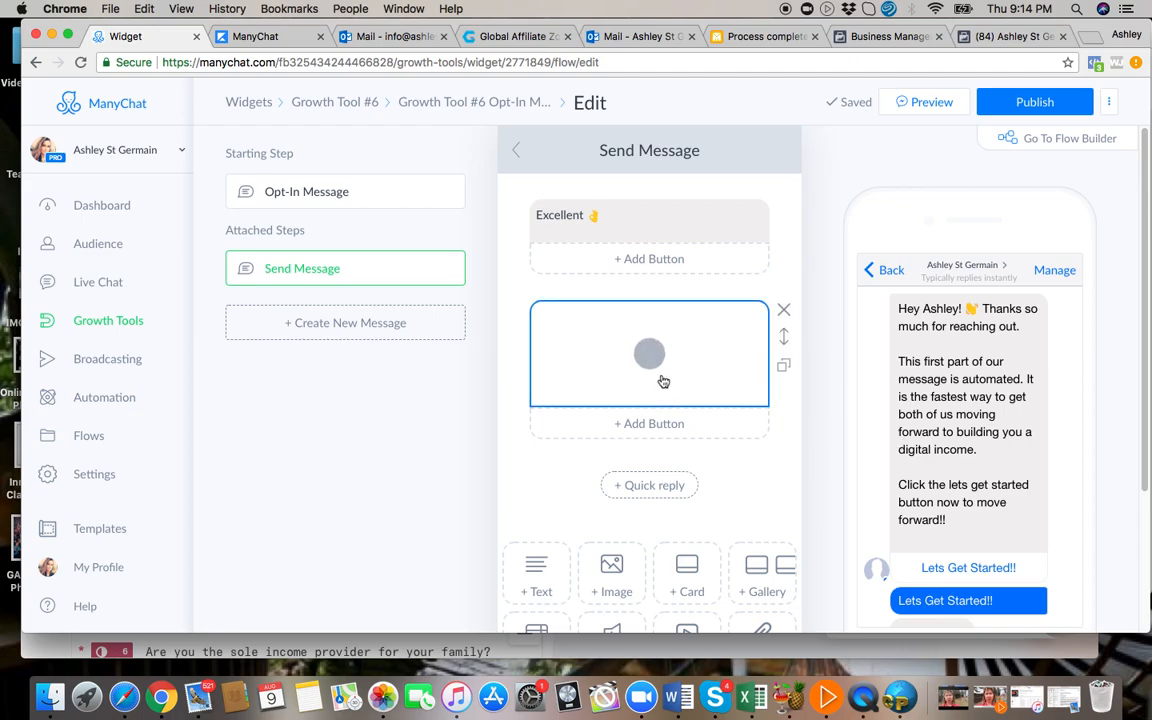
Clear the desktop by minimising the ManyChat and Typeform windows and closing the Epson update notice and Photos.
click(52, 36)
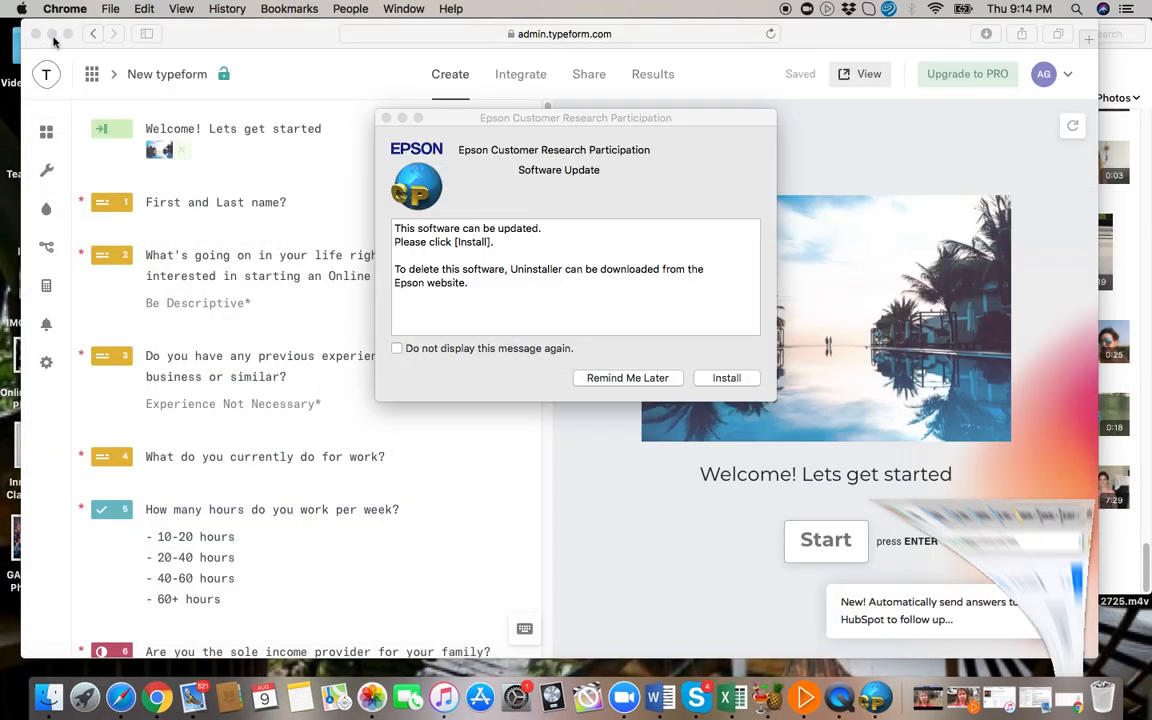
click(387, 118)
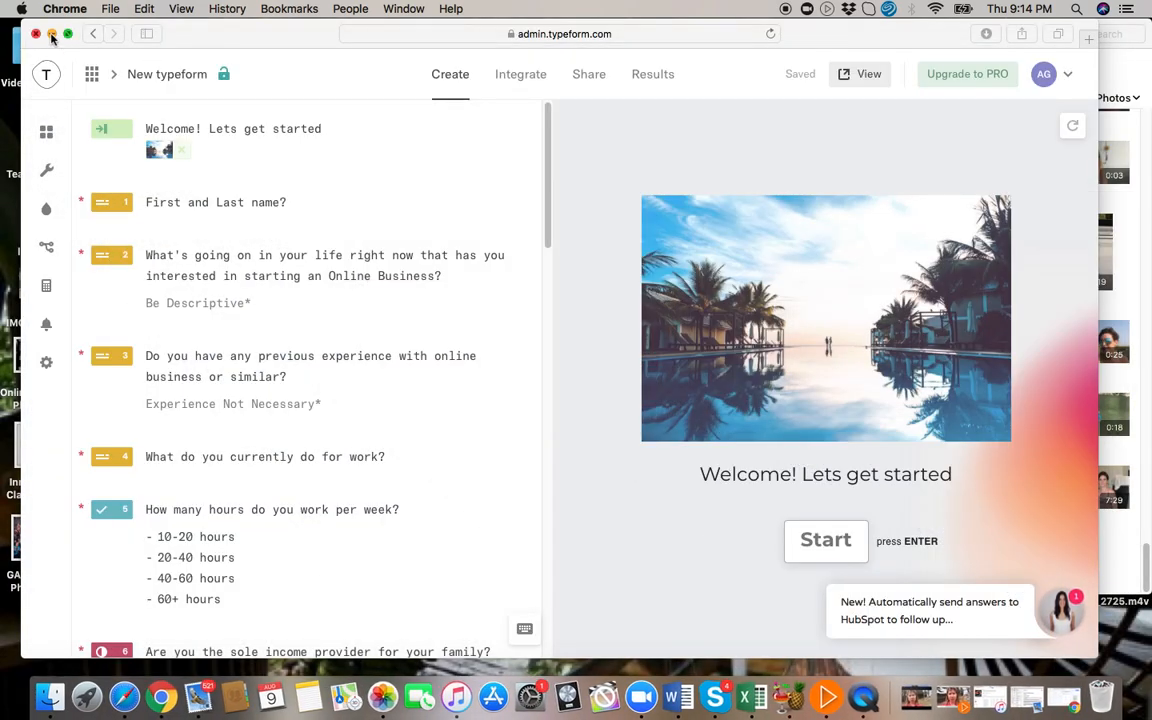
click(52, 33)
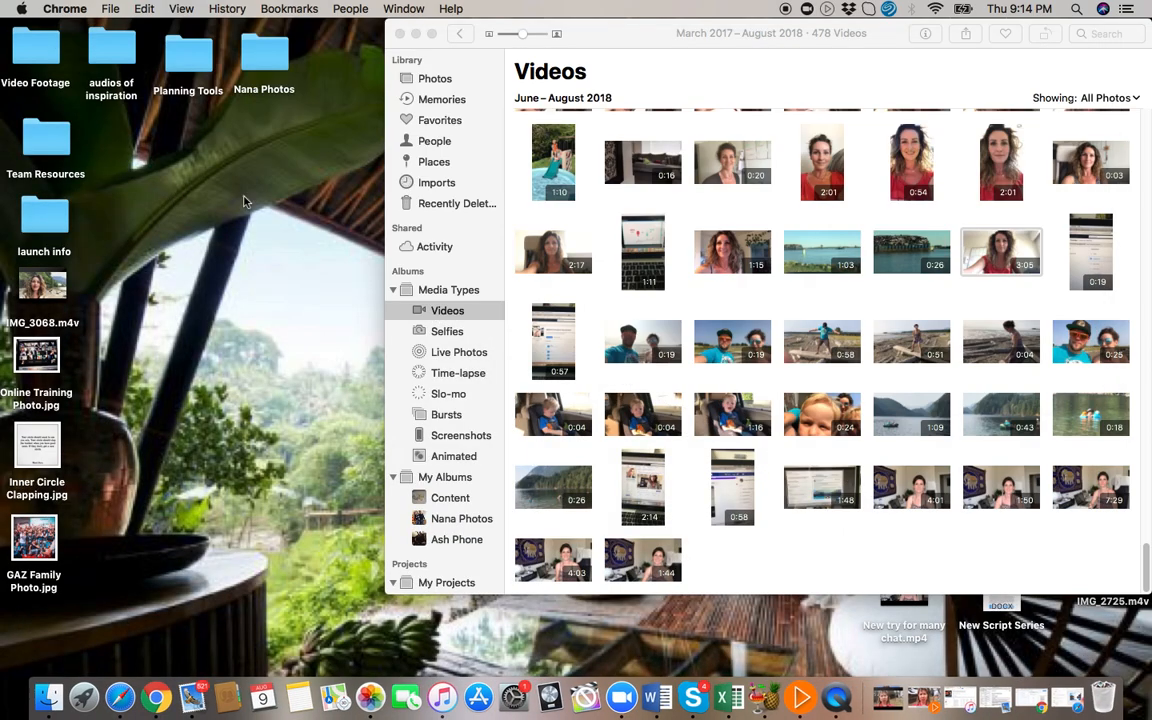
click(400, 35)
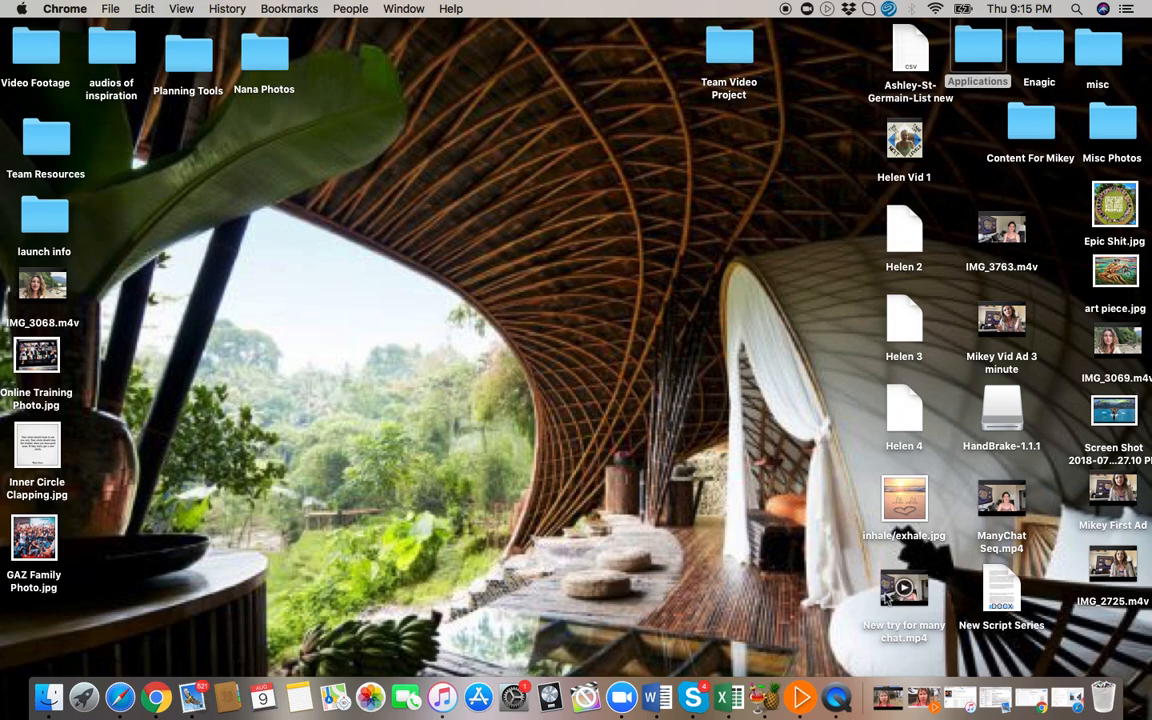
Open "New try for many chat.mp4" from the desktop in QuickTime Player and play it.
click(887, 595)
double_click(887, 595)
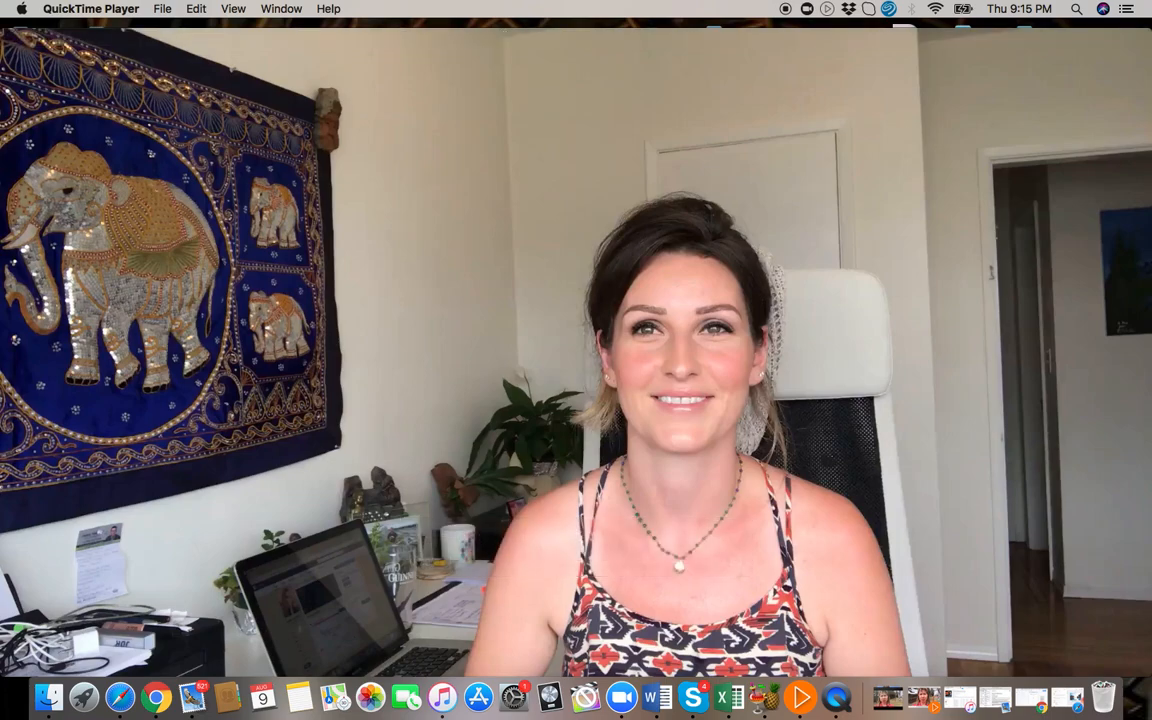
mouse_move(576, 540)
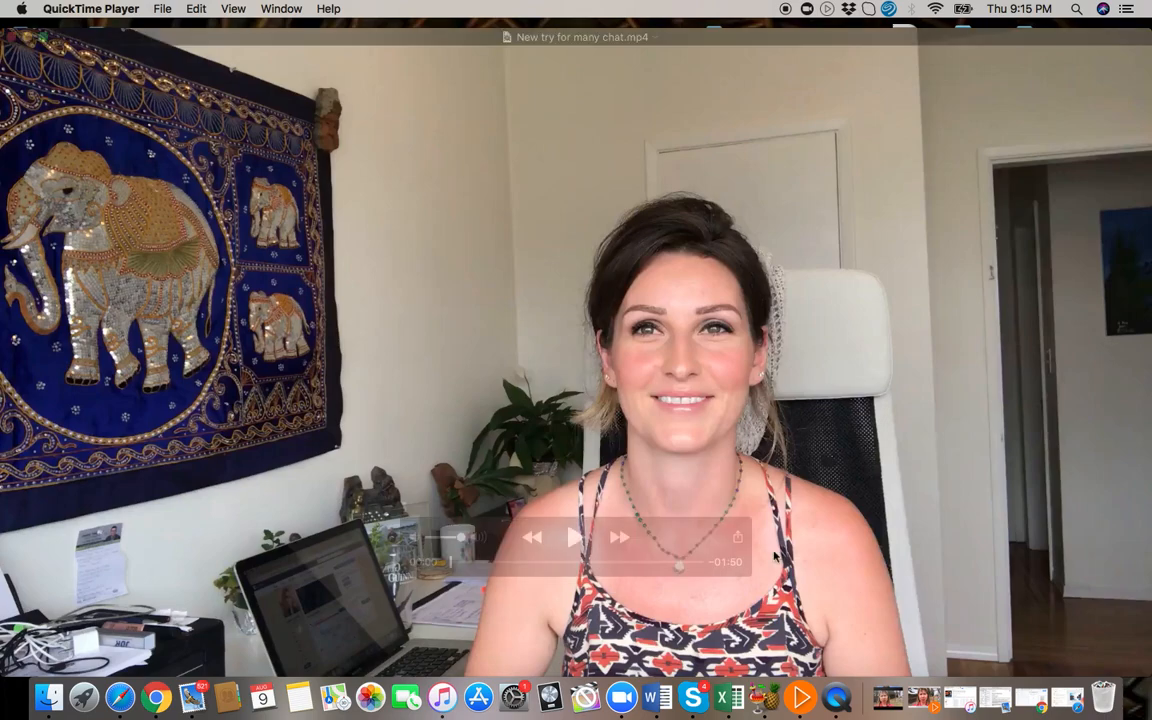
click(576, 540)
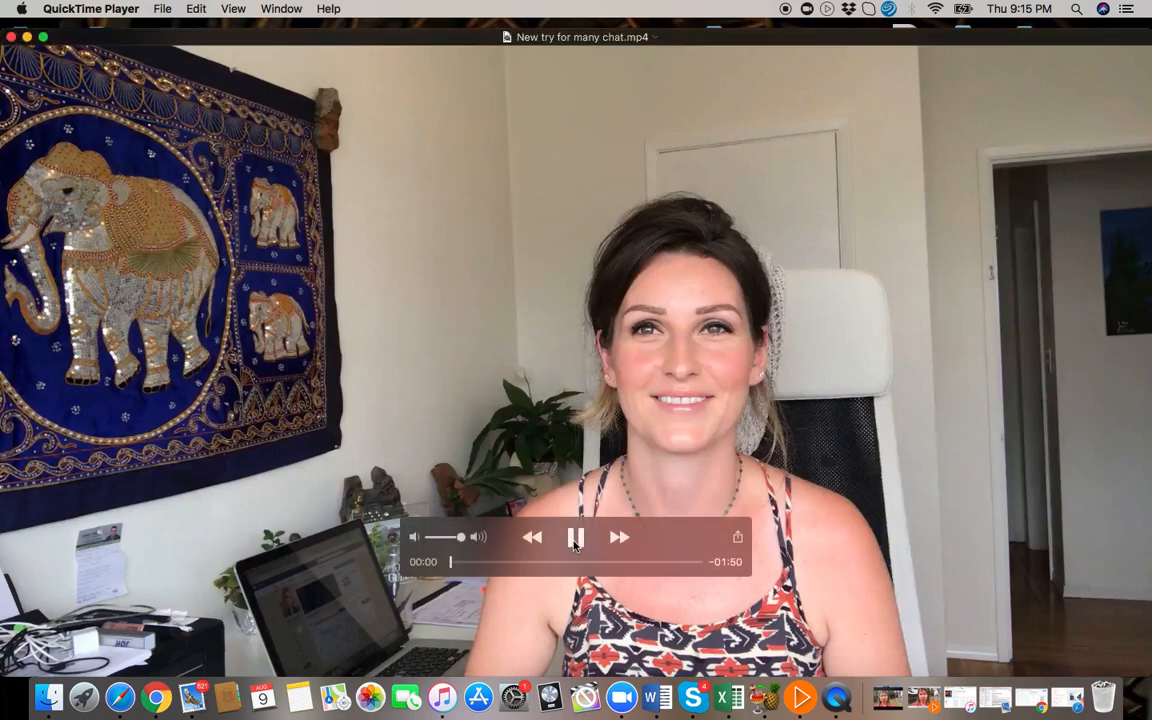
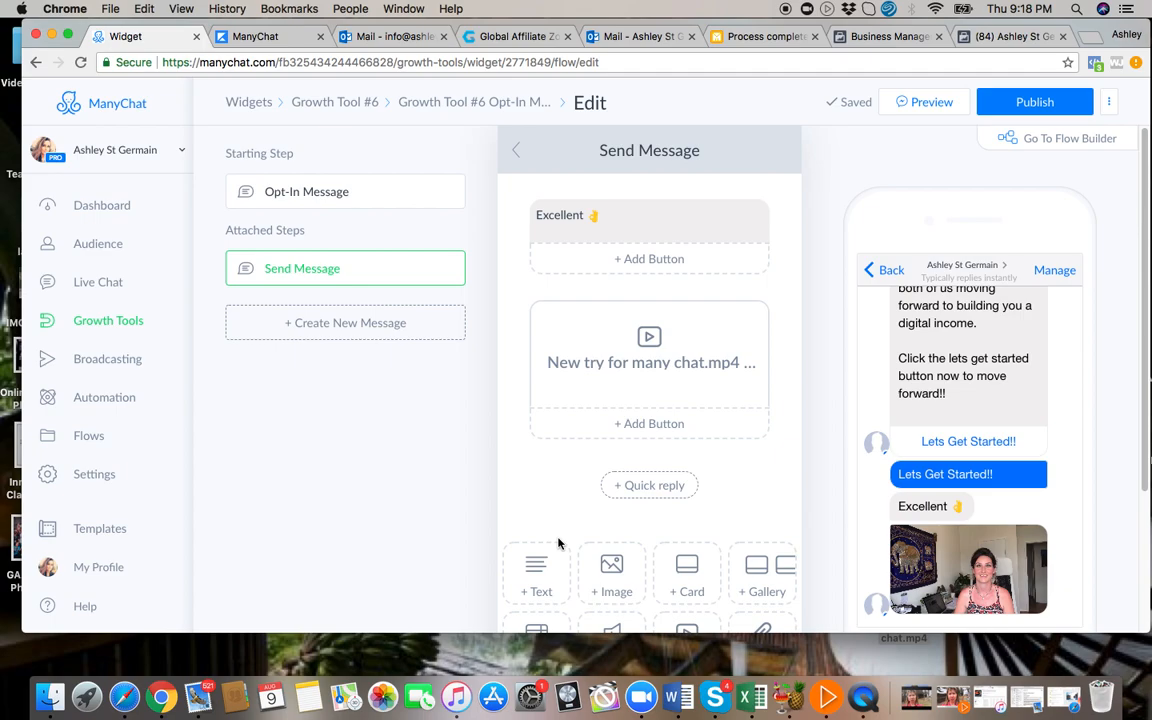
Add a 7-second typing delay to Send Message and place it above the "Excellent" text block.
scroll(558, 543, down, 3)
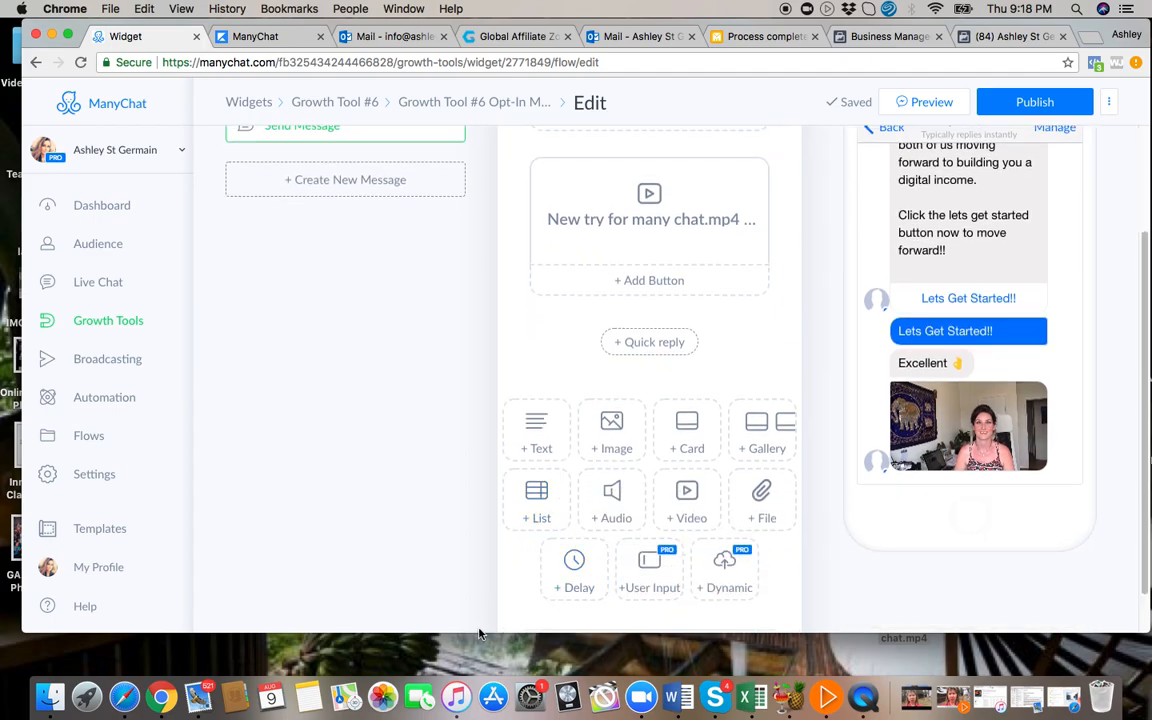
drag(479, 633, 481, 681)
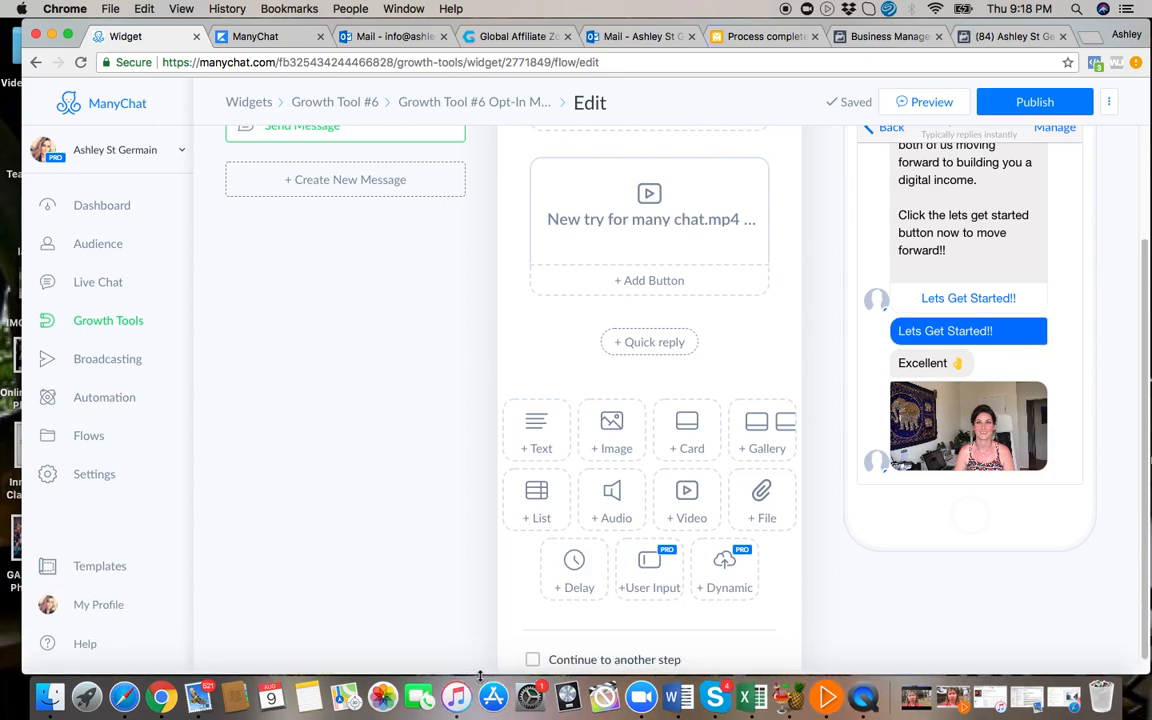
click(580, 572)
scroll(735, 443, up, 3)
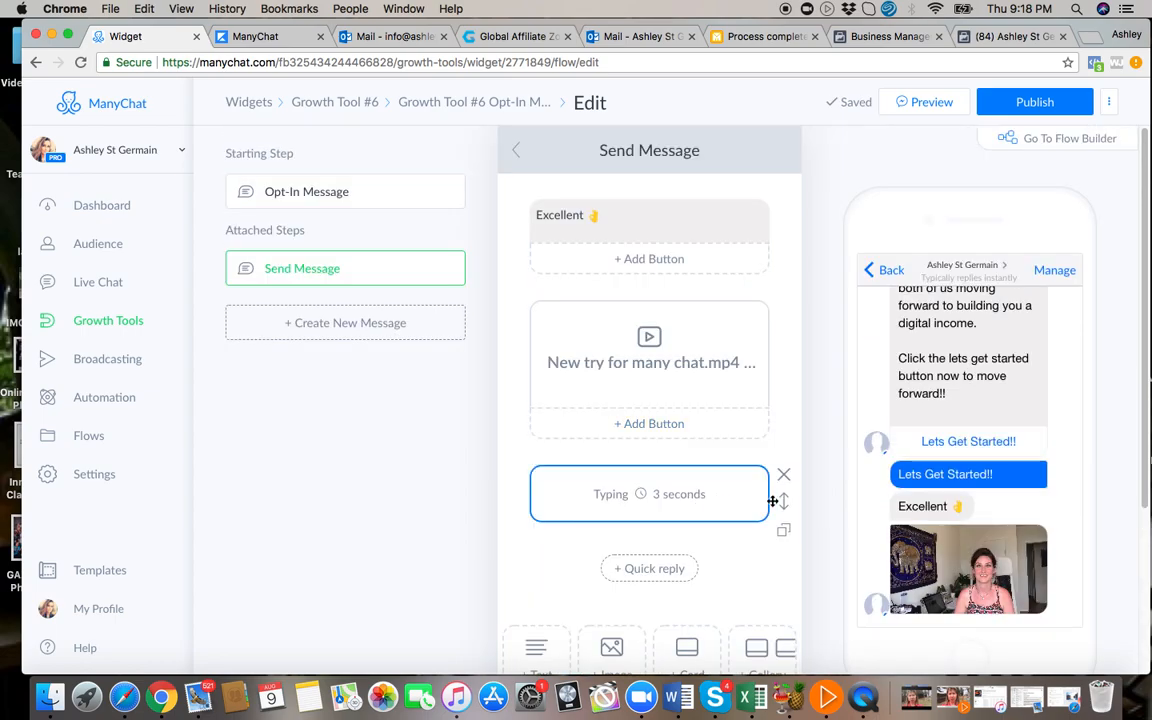
drag(784, 500, 771, 211)
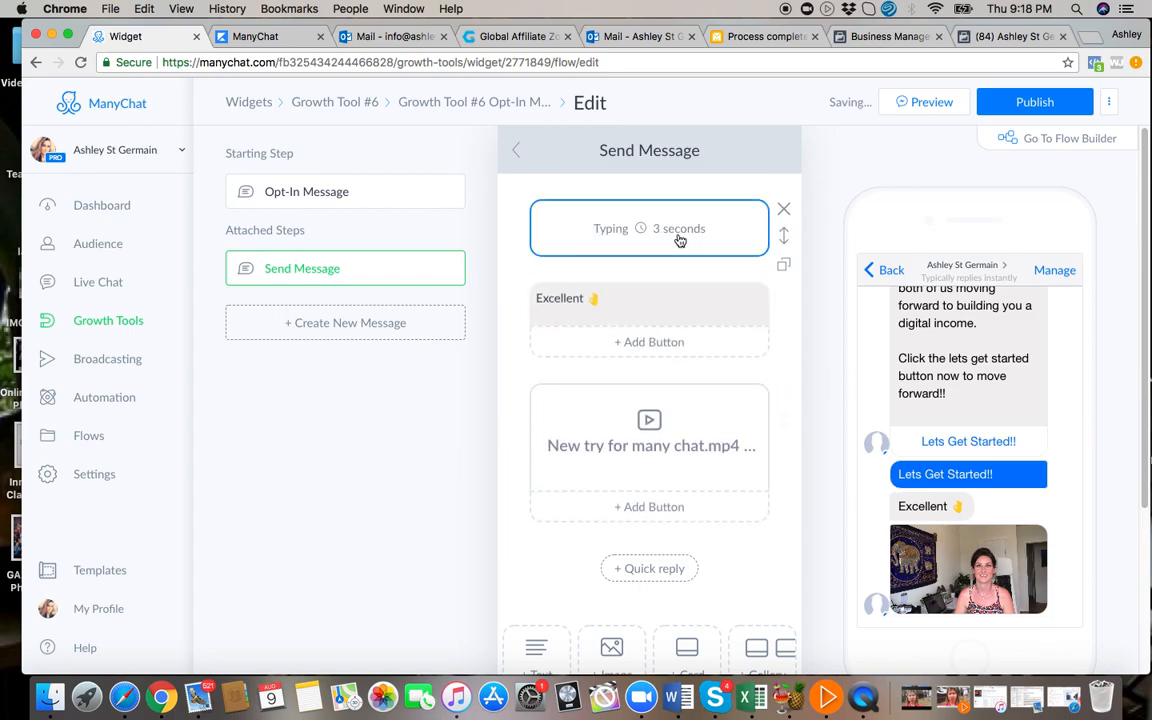
click(687, 231)
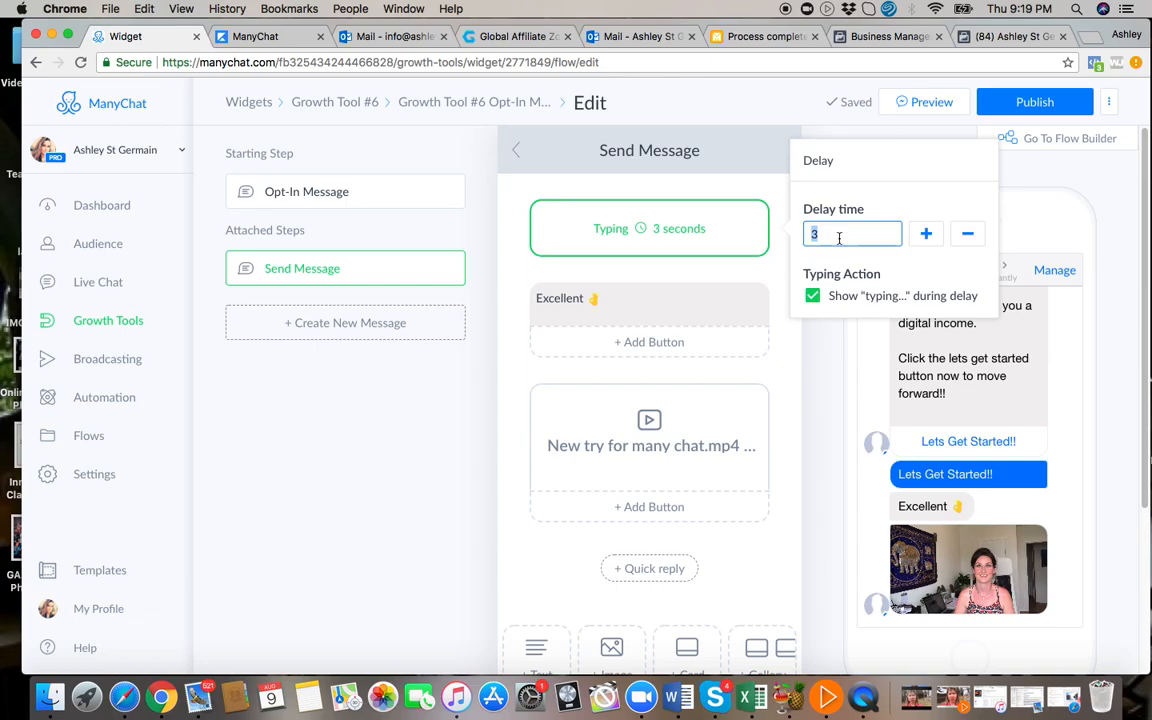
text(7)
Enable the option to continue to another step at the end of Send Message.
scroll(516, 520, down, 5)
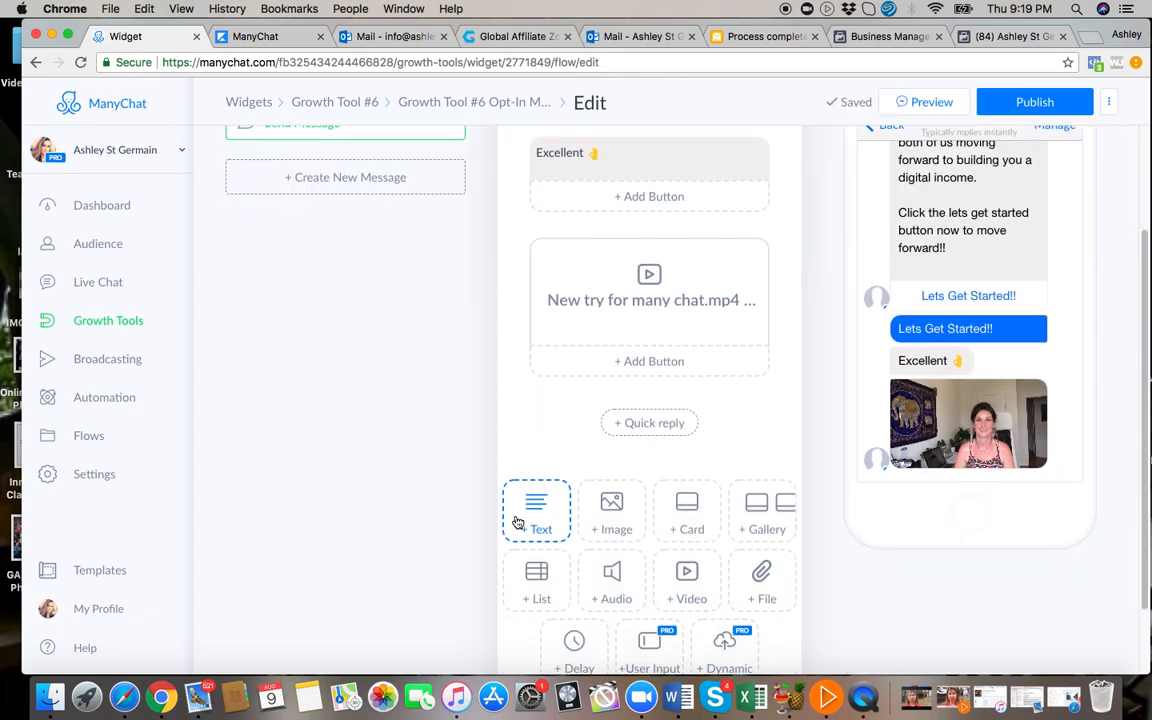
scroll(516, 520, down, 3)
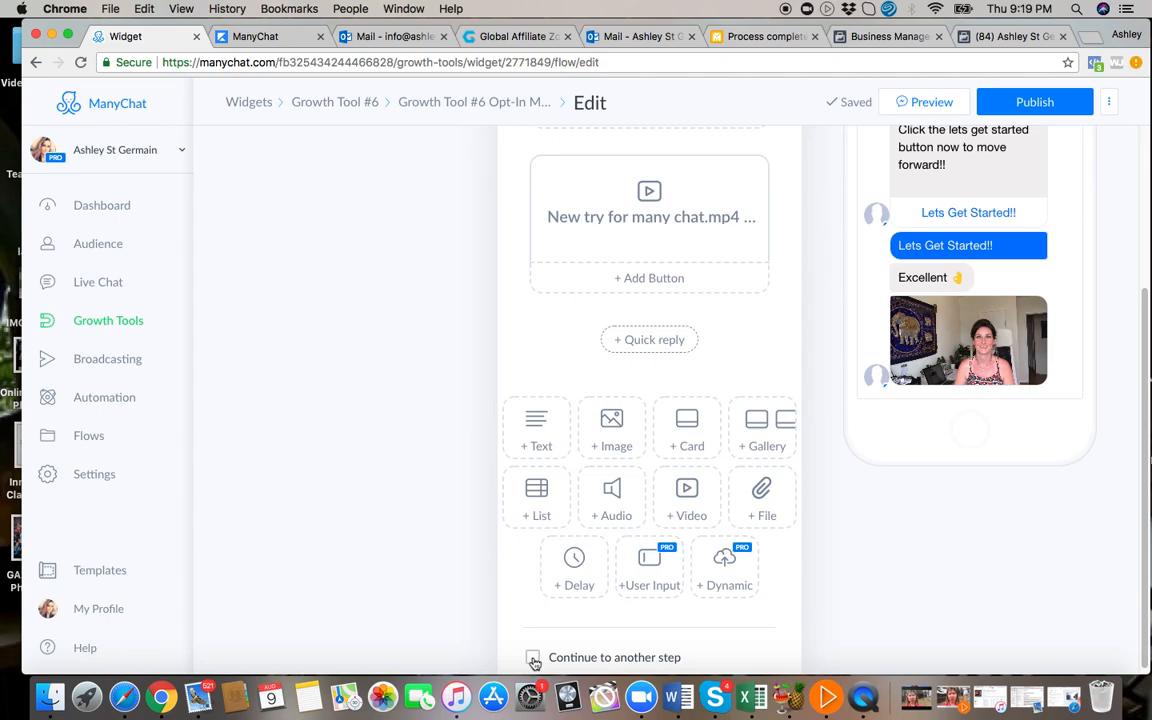
click(532, 658)
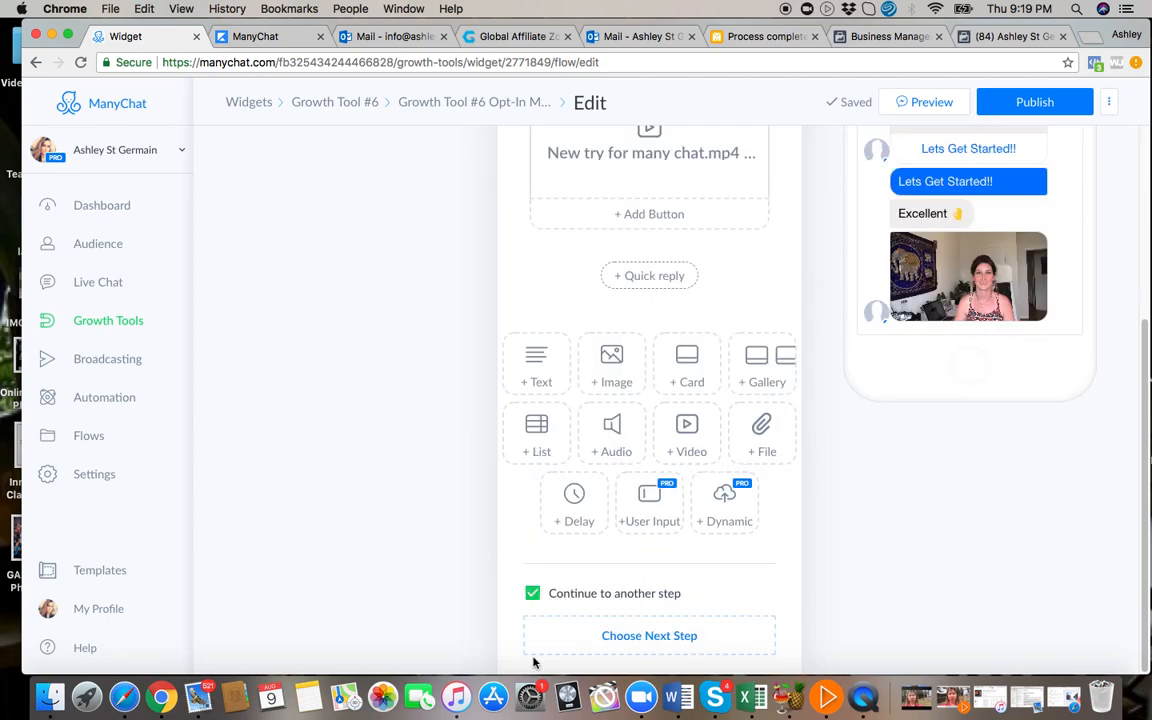
click(655, 636)
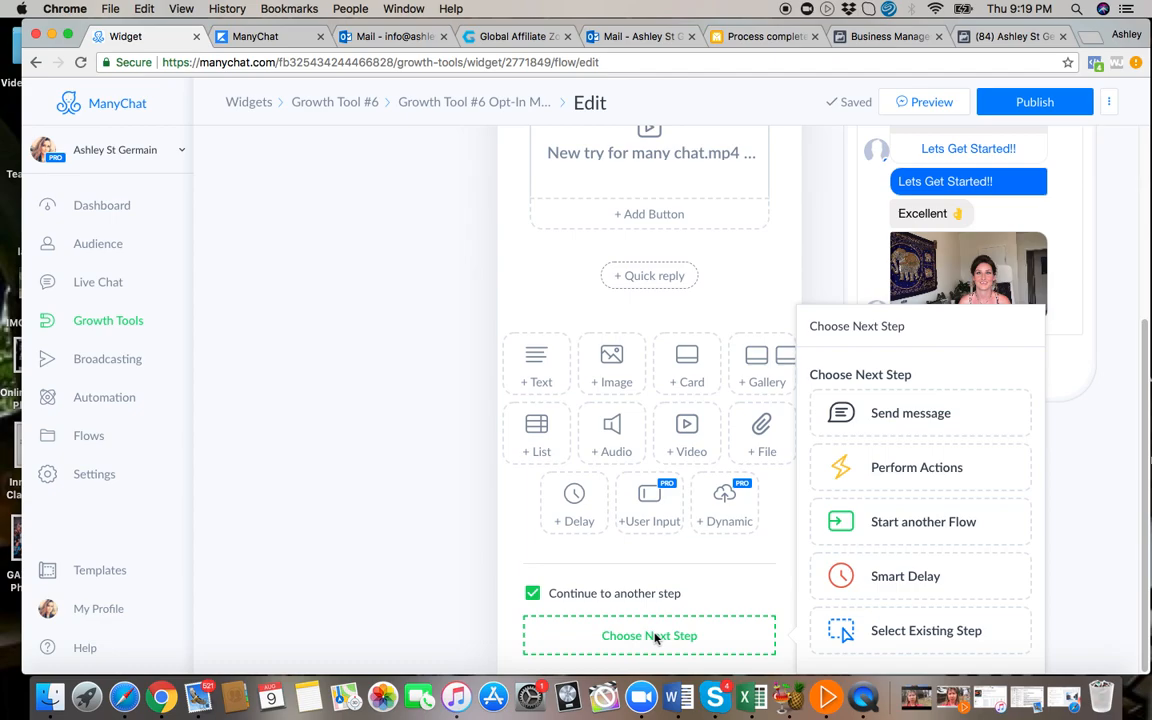
click(948, 522)
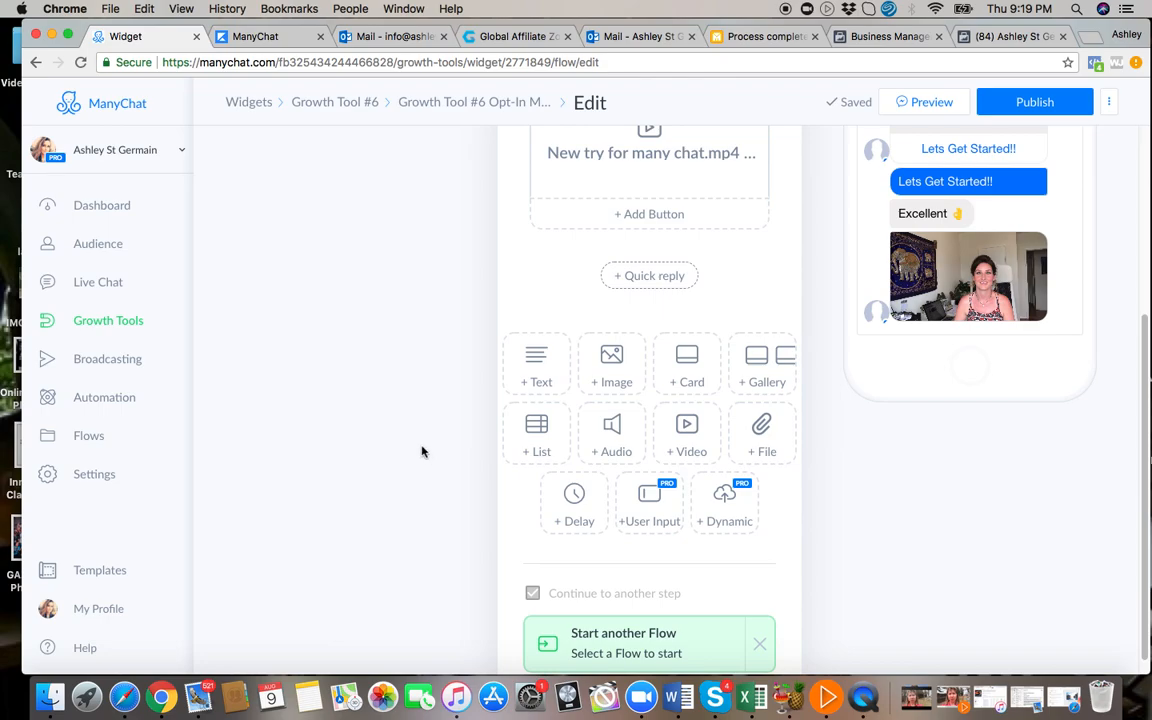
scroll(422, 450, up, 3)
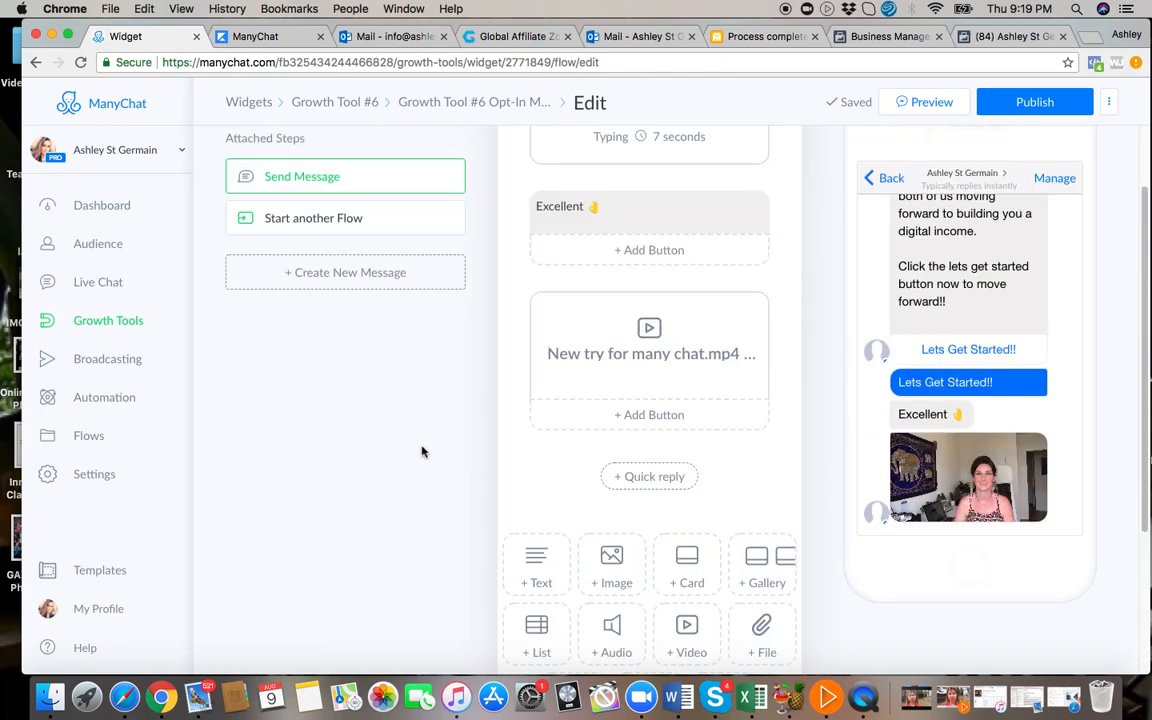
click(451, 221)
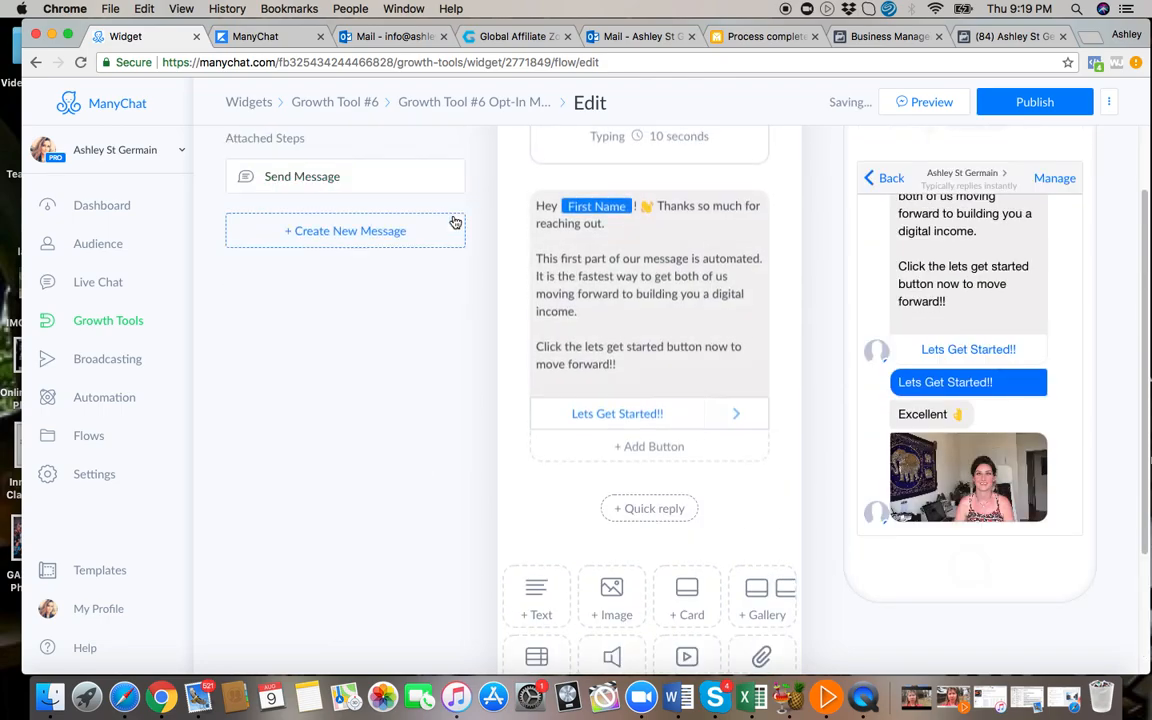
Create a new message step in the opt-in flow.
click(346, 231)
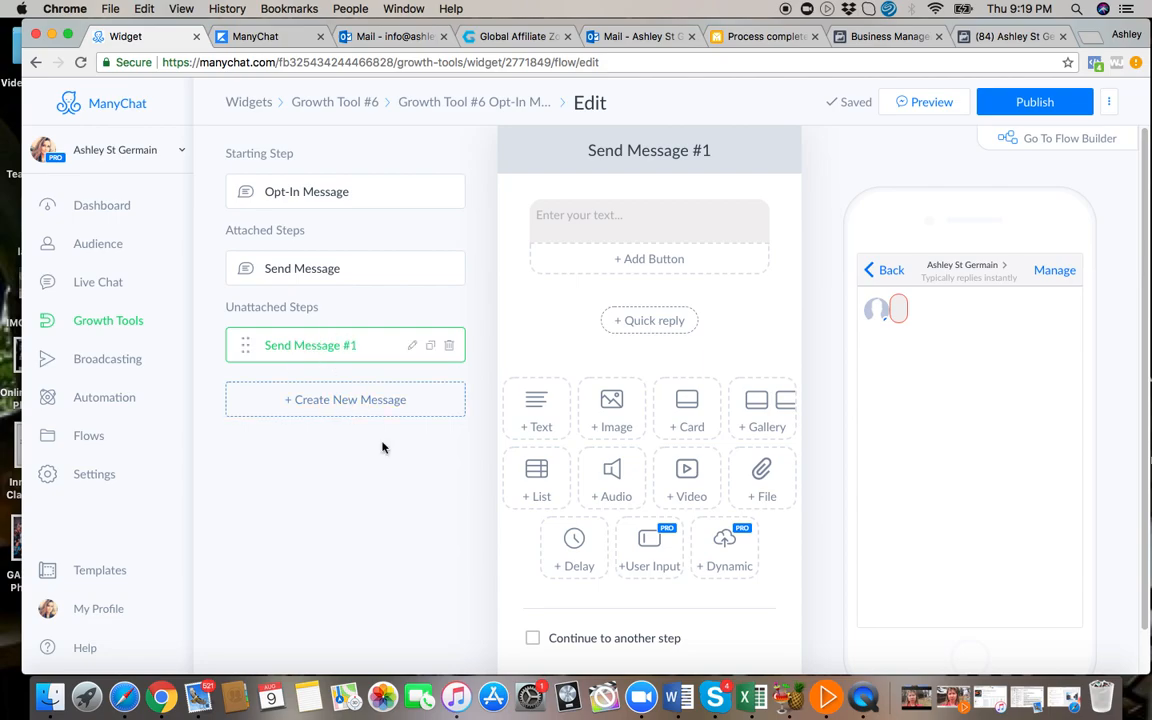
scroll(393, 478, down, 2)
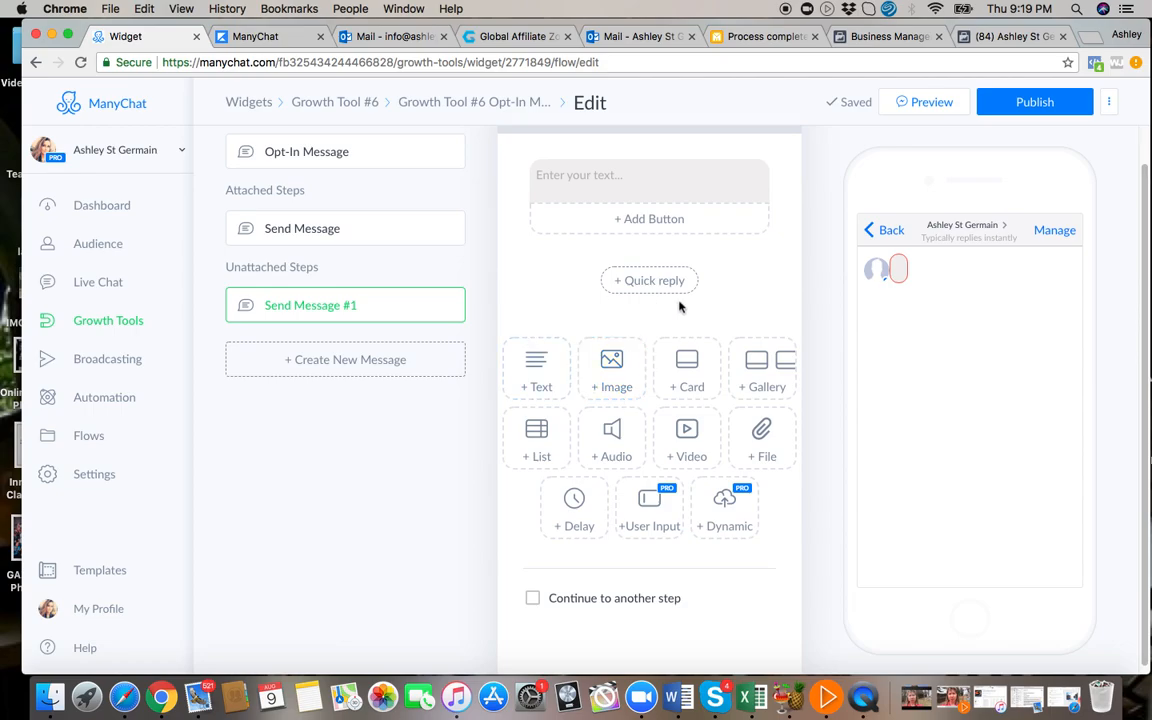
scroll(352, 180, up, 2)
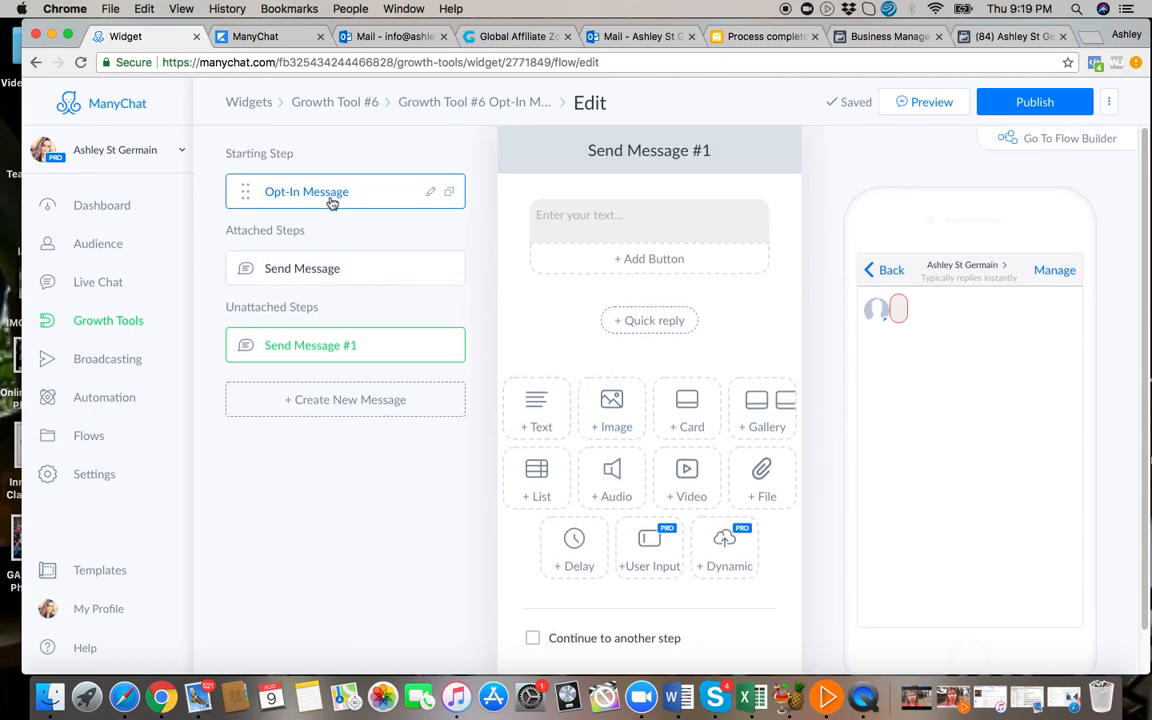
Link Send Message to the existing step Send Message #1 as its next step.
click(332, 200)
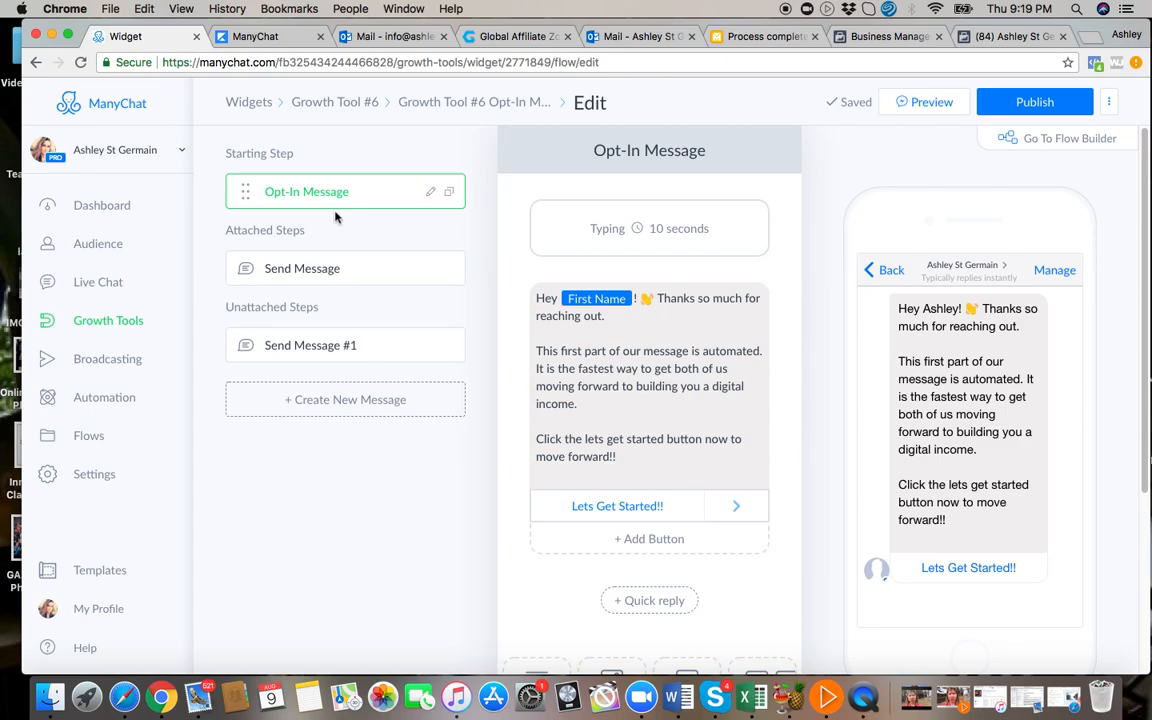
click(322, 279)
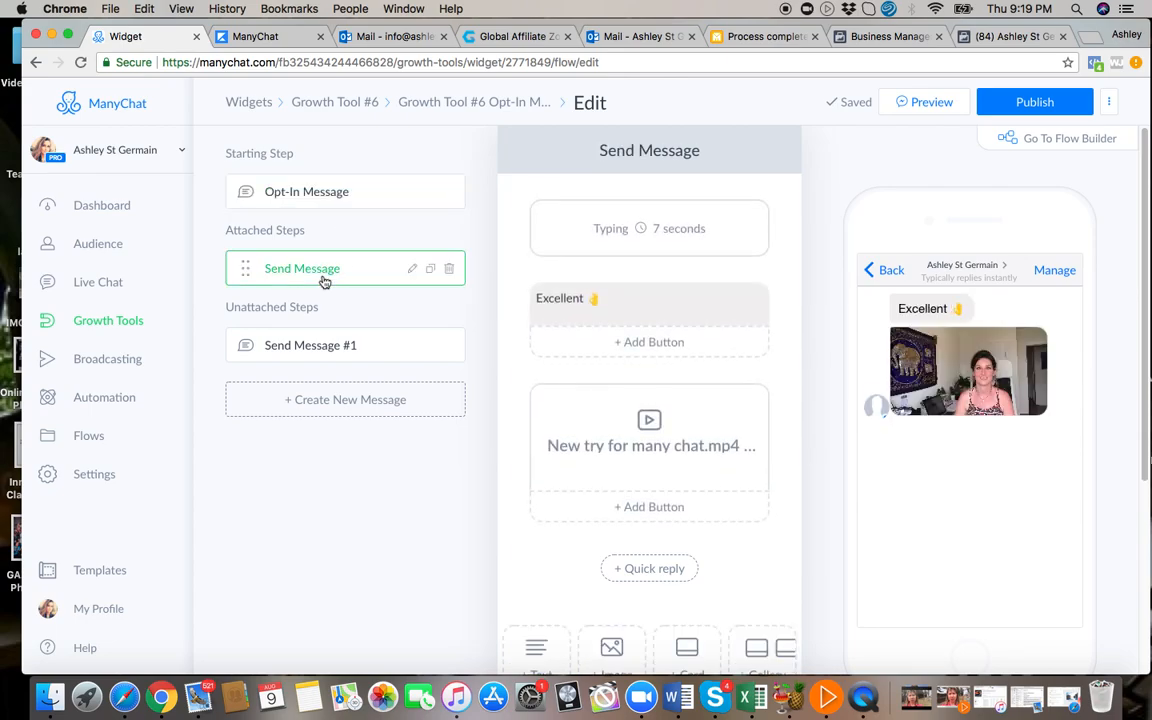
scroll(542, 437, down, 5)
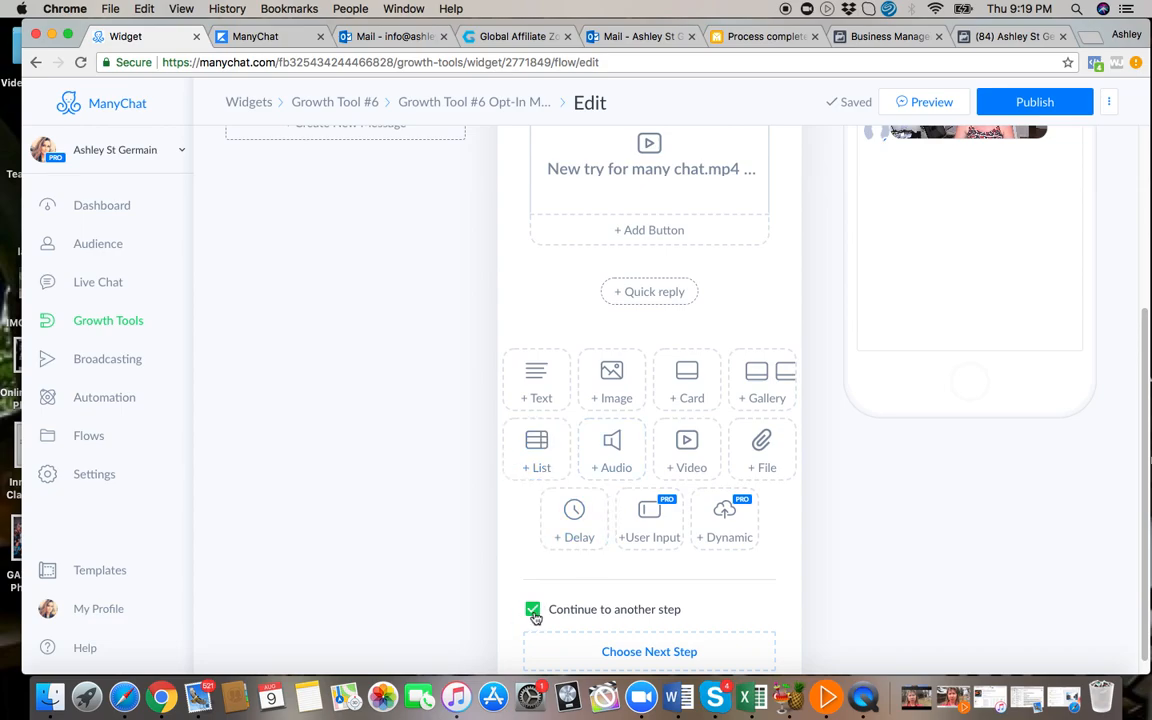
click(632, 651)
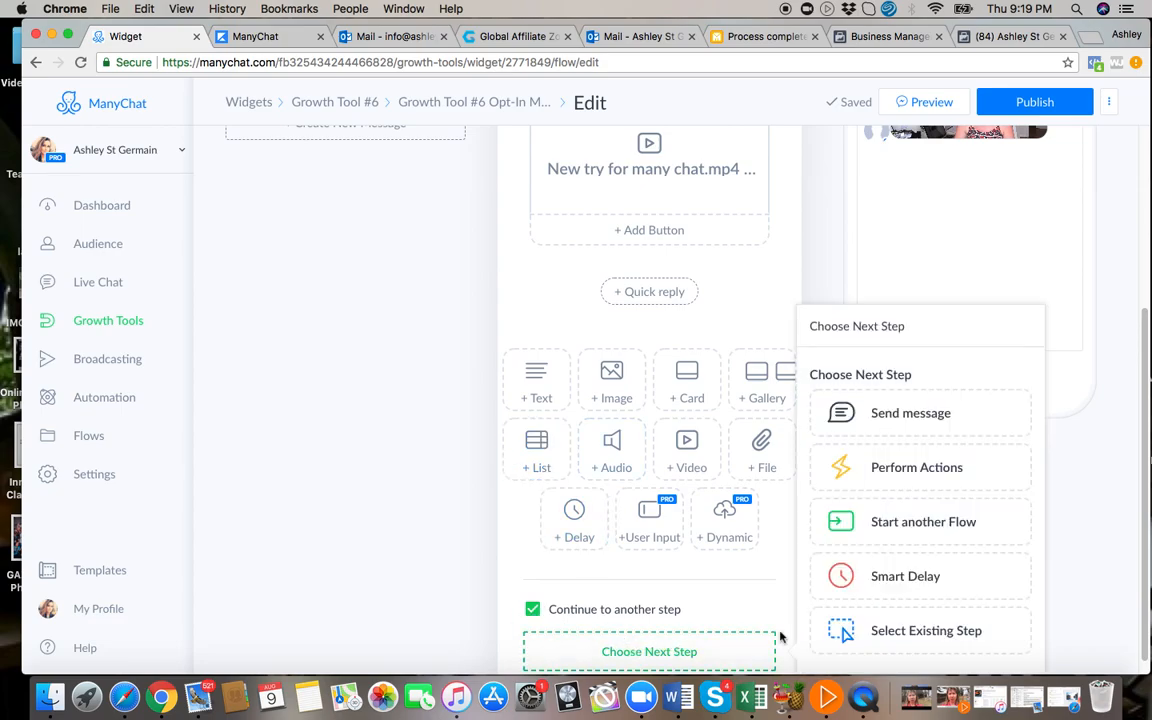
click(914, 636)
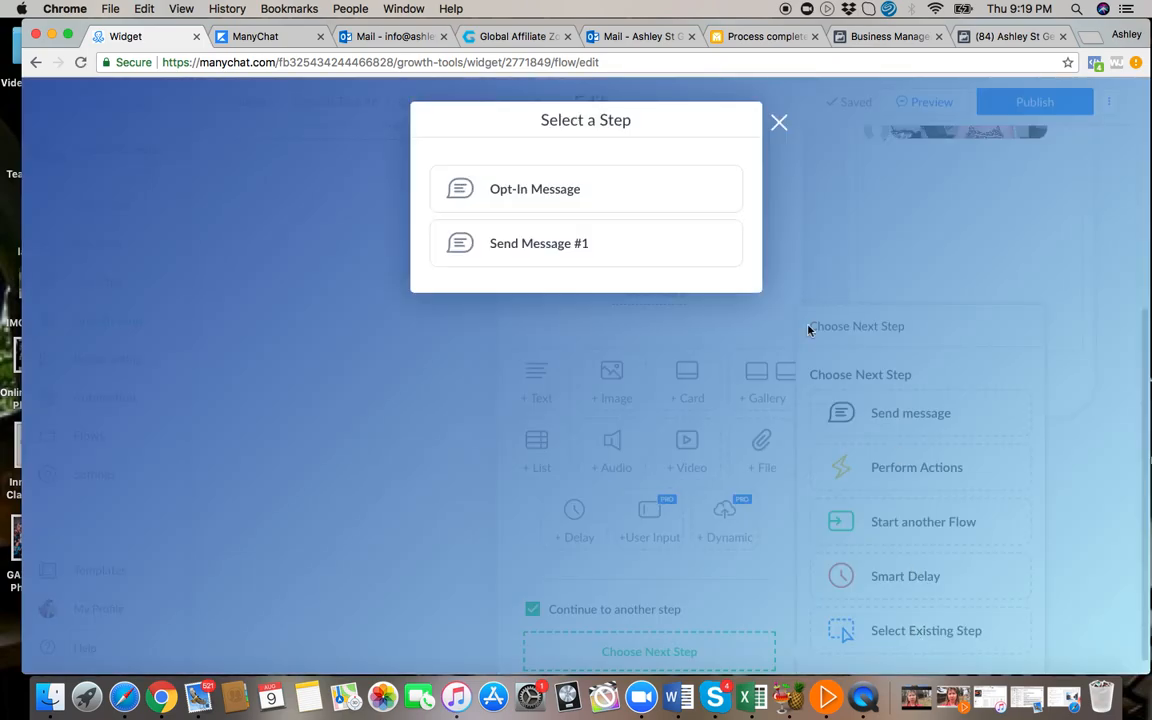
click(560, 246)
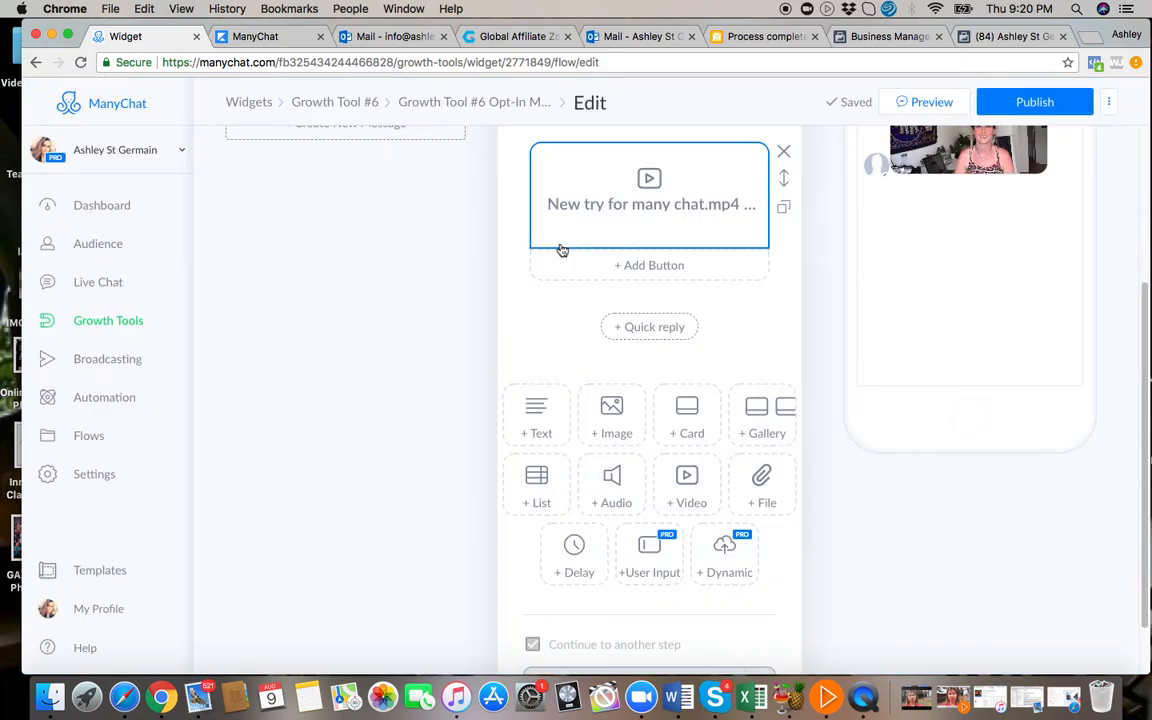
Begin the text block of Send Message #1 with "Meet Chelsey, my helper bot".
scroll(400, 250, up, 3)
scroll(410, 238, up, 2)
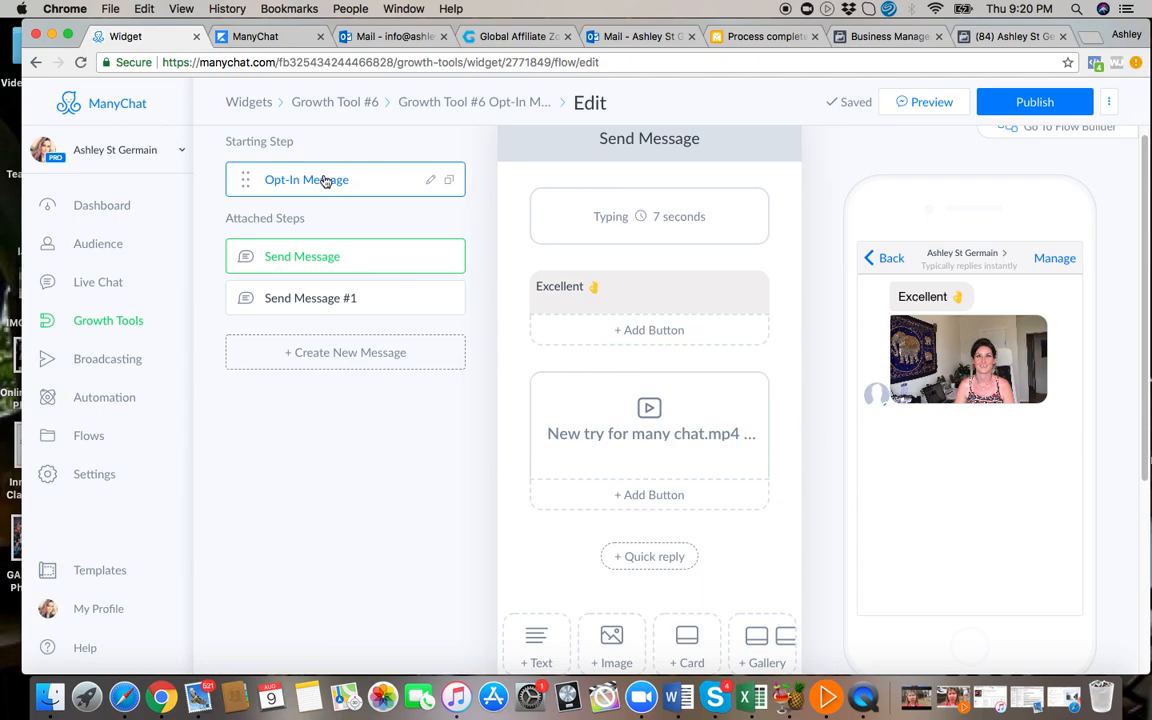
click(380, 302)
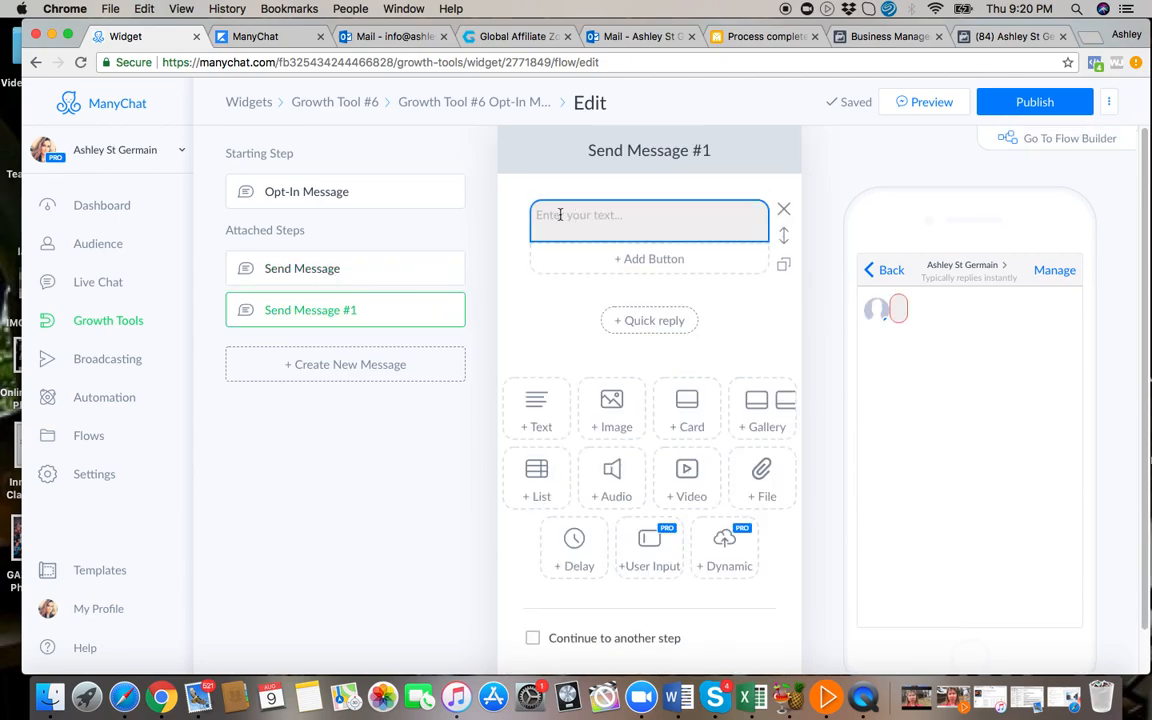
click(550, 214)
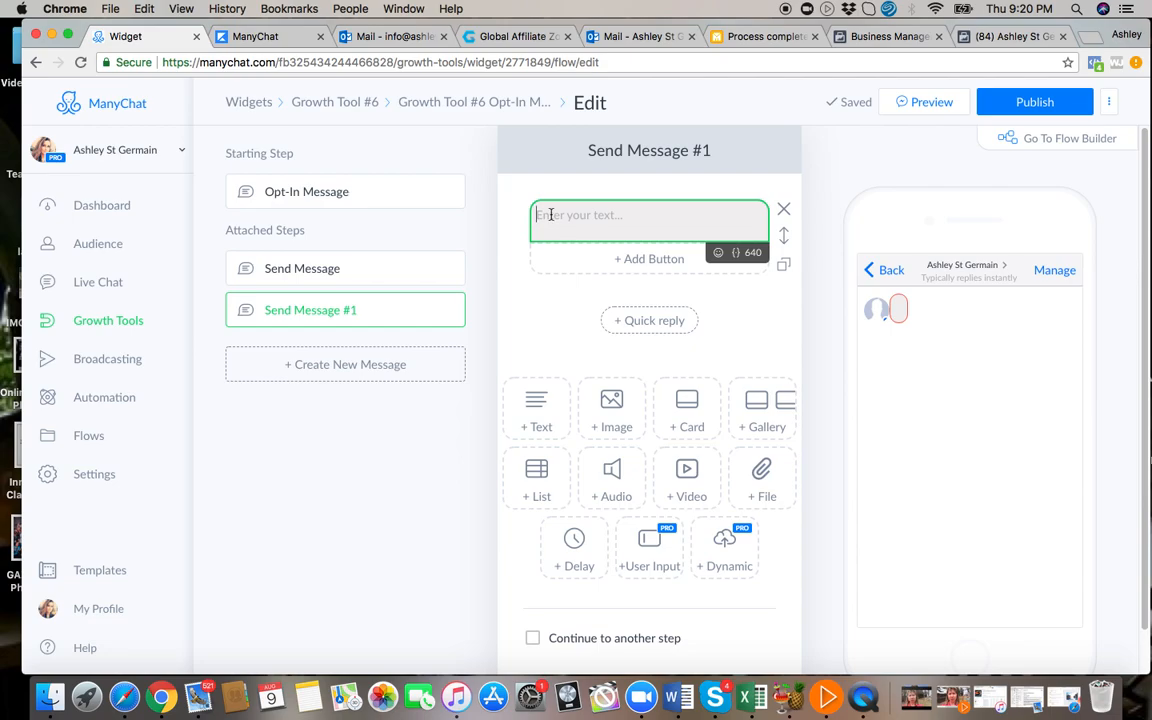
text(Meet Cehlse)
key(BackSpace)
key(BackSpace)
key(BackSpace)
key(BackSpace)
key(BackSpace)
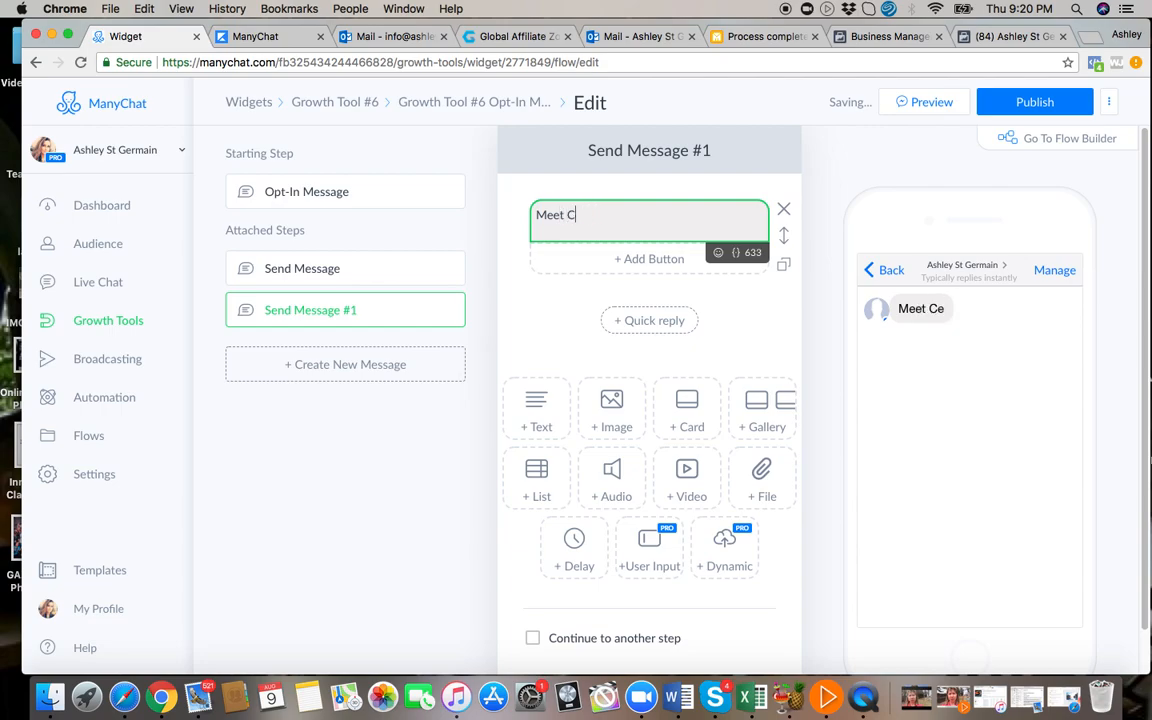
text(helsey)
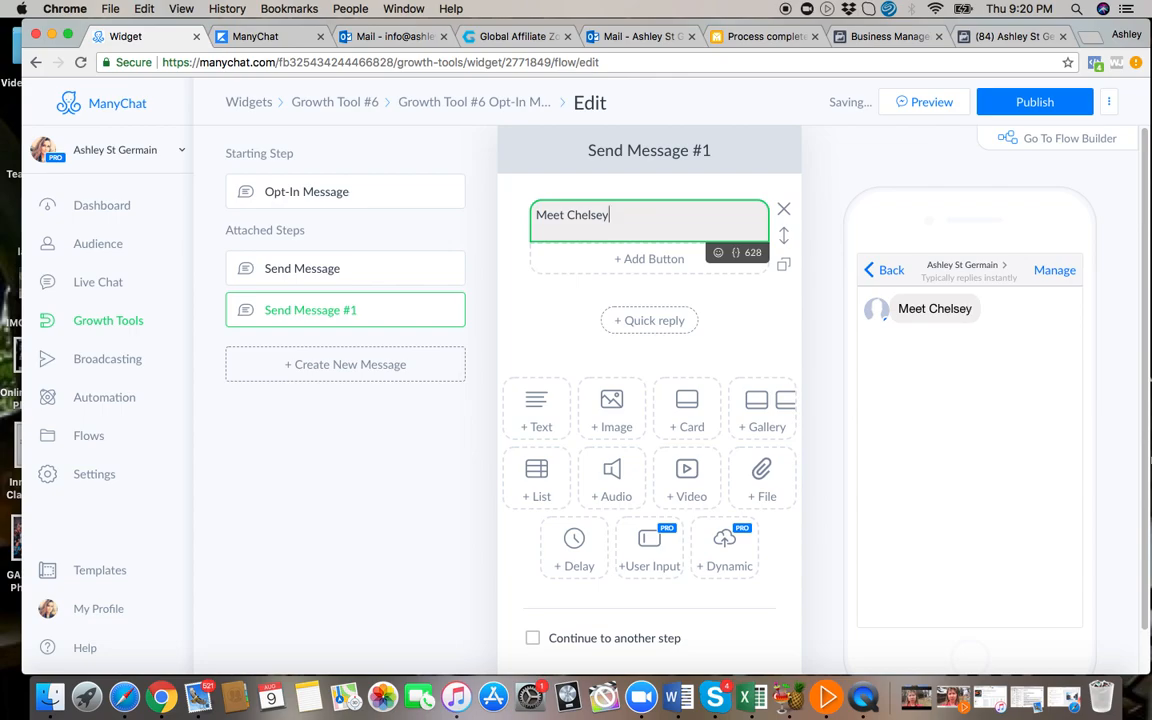
text(, my helper bot)
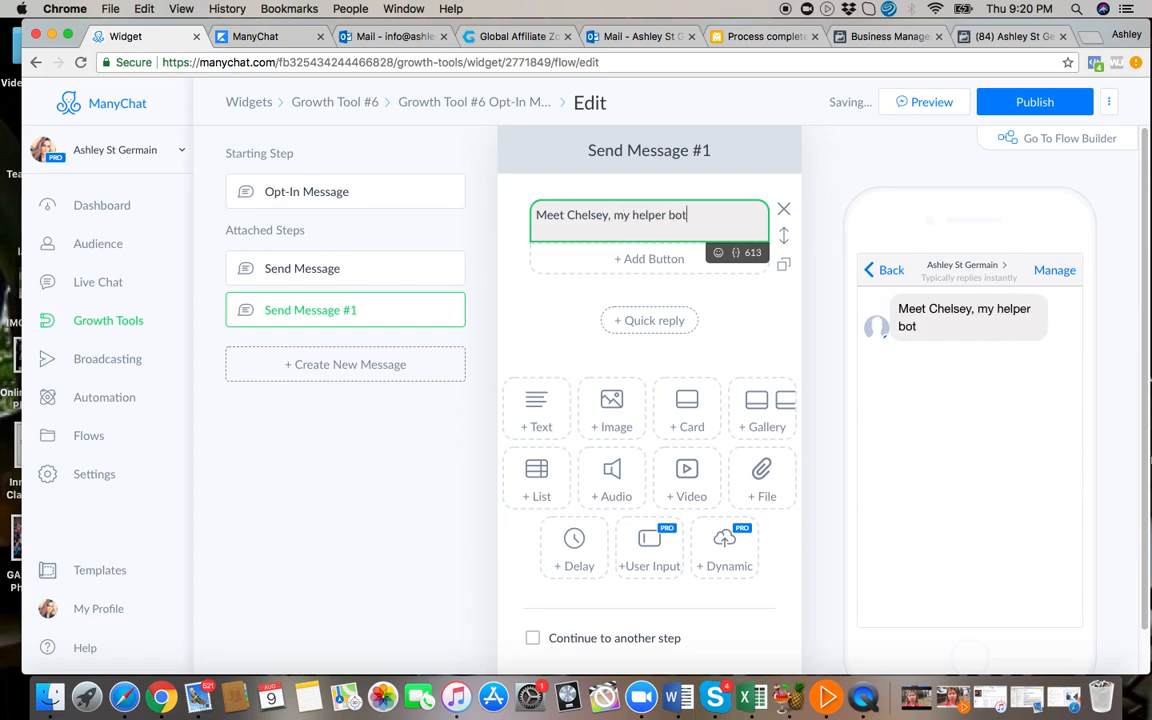
text(! She is always avai)
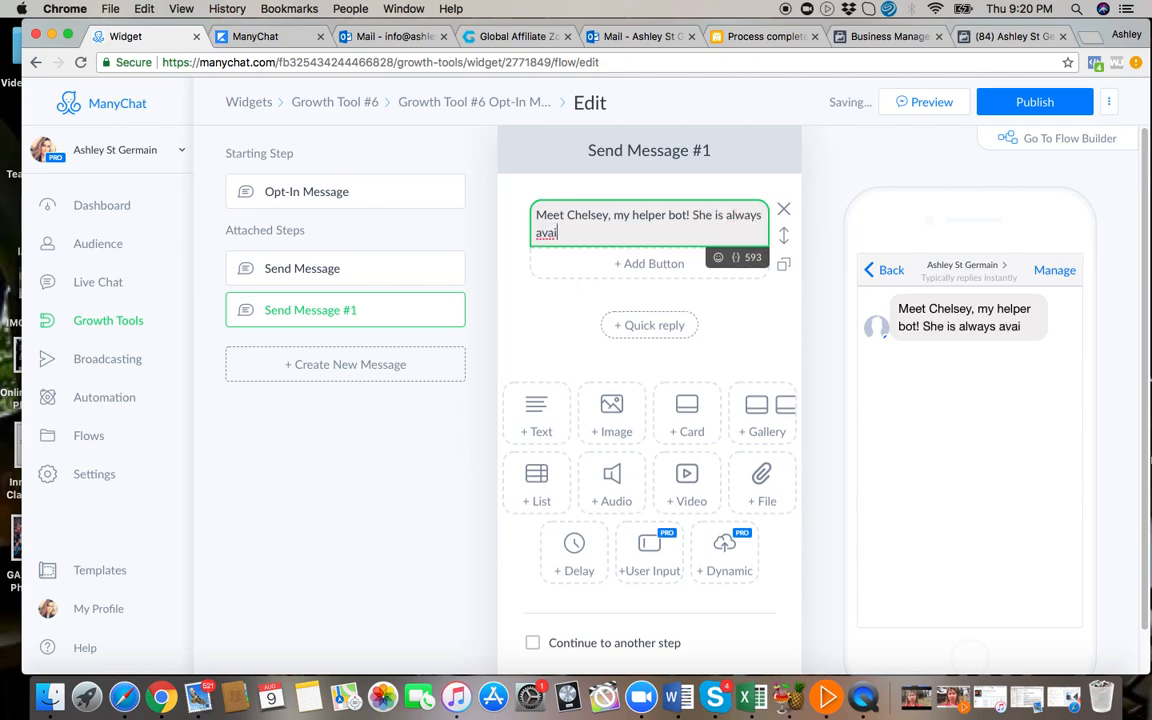
text(lable)
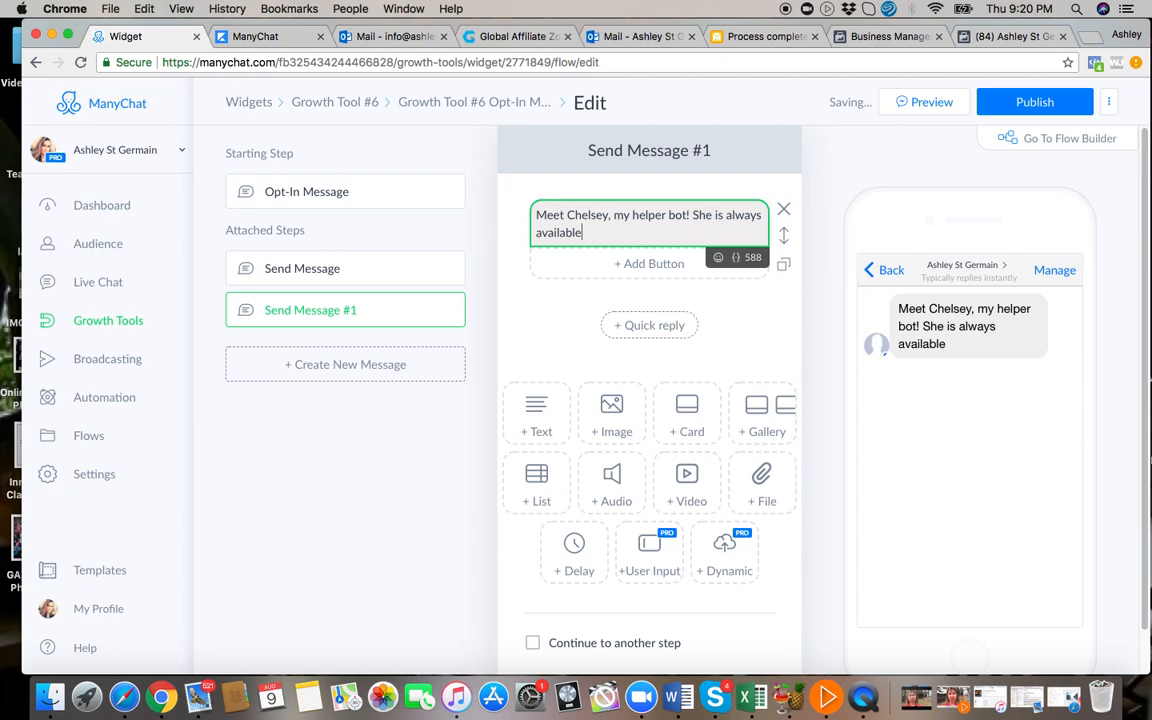
text(, so I figured)
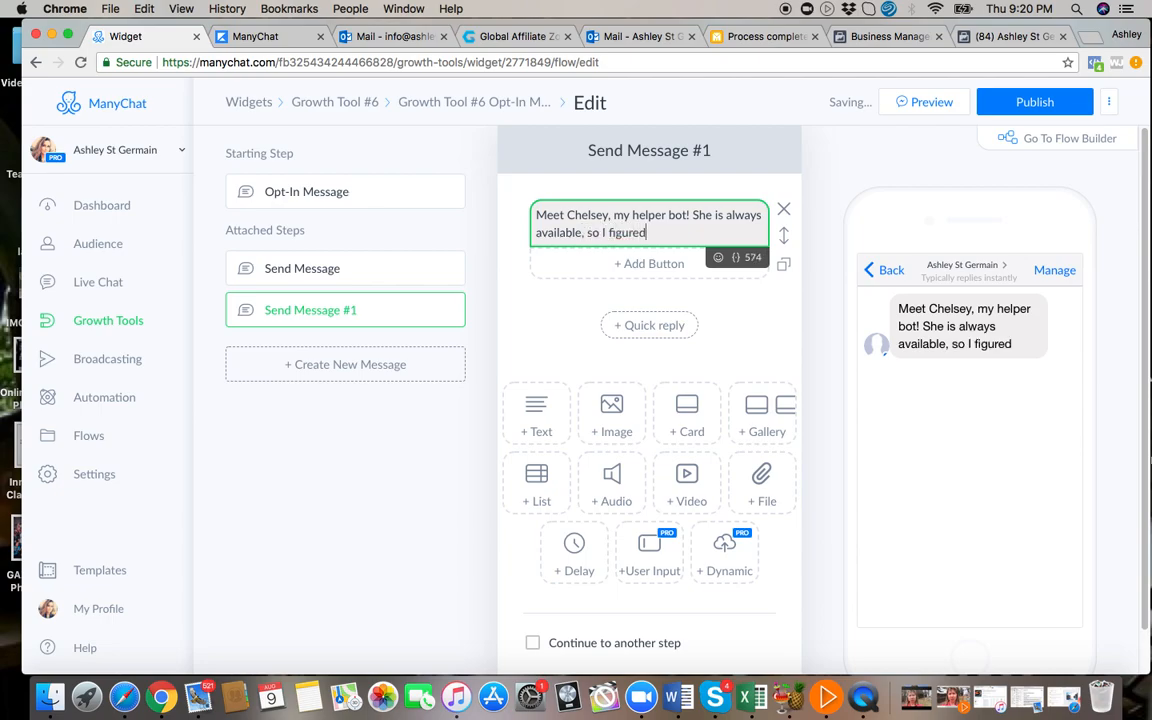
text( I'd let her get you started)
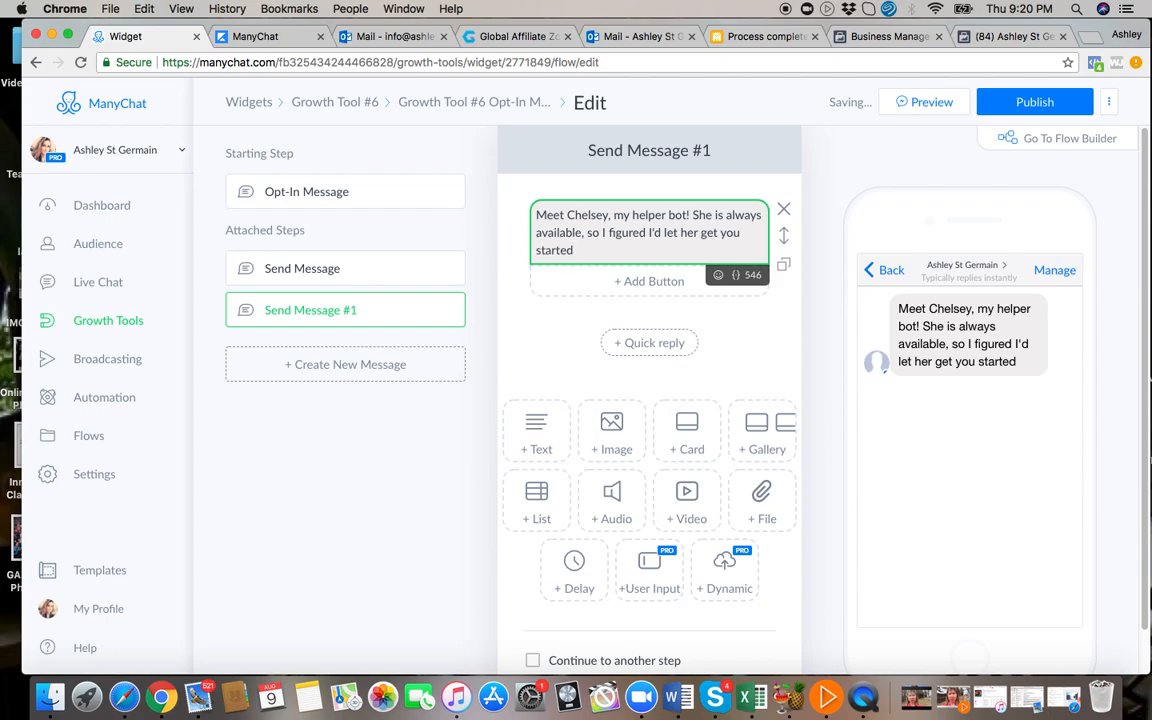
text( because)
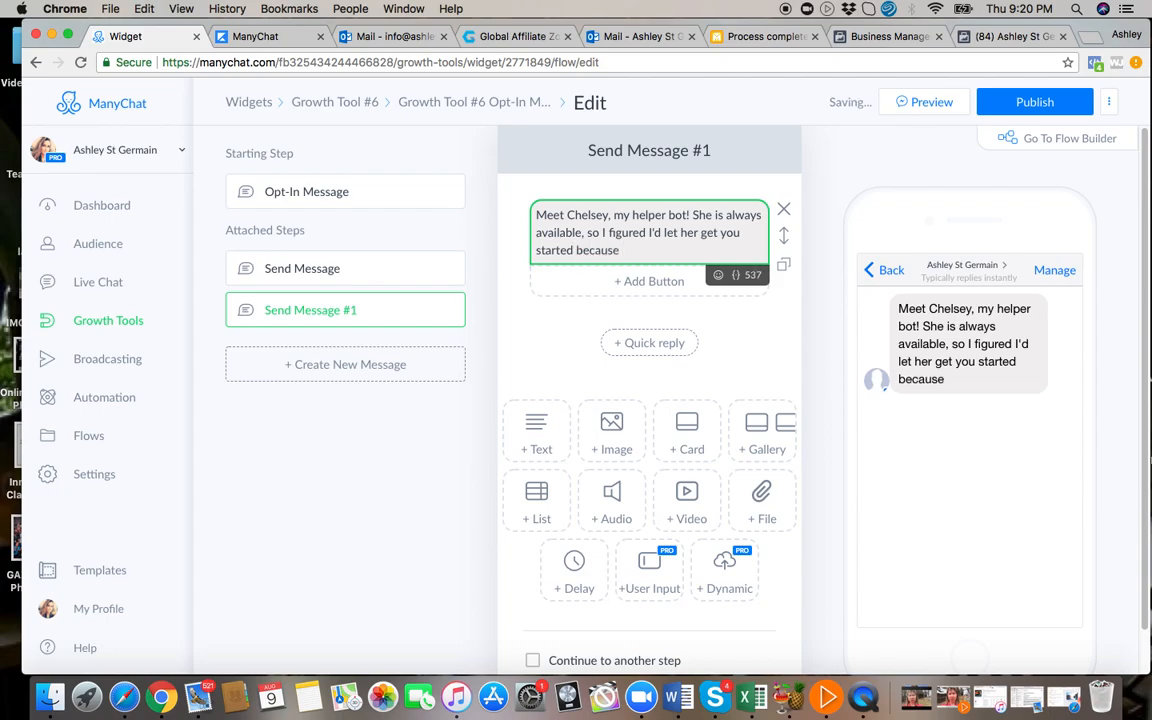
text( who wants to wait, right?)
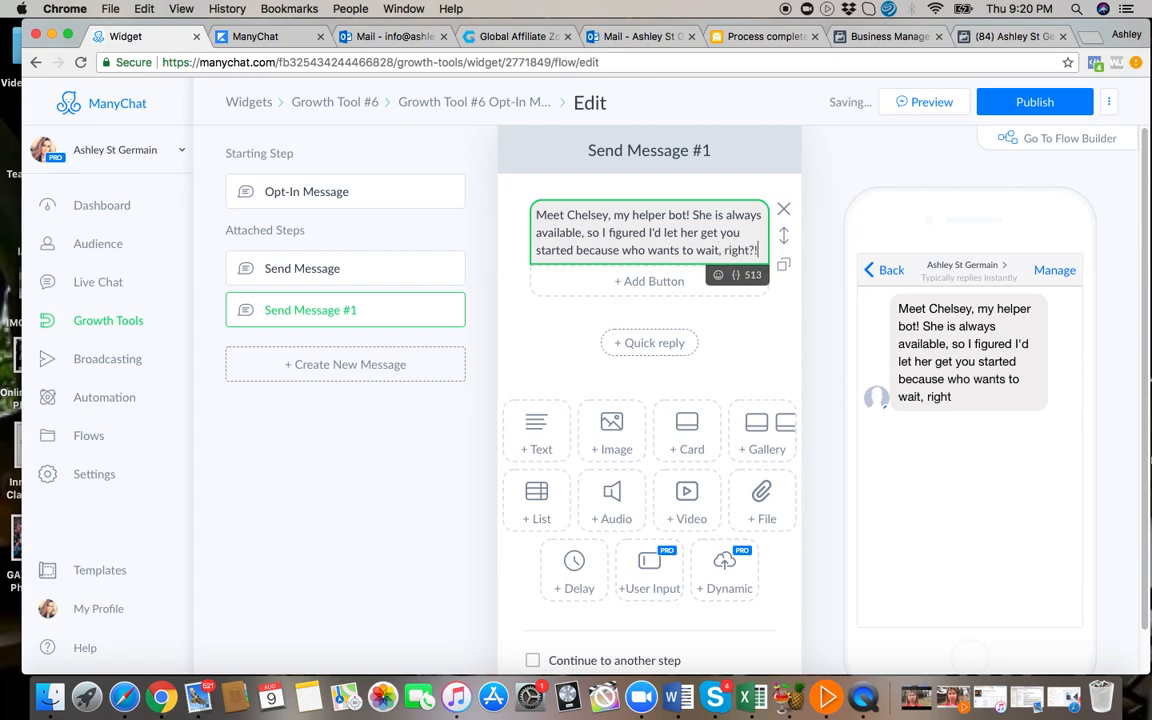
text(!)
Add a second paragraph to the Send Message #1 text block reading "First things first, lets see where you're at...".
key(Return)
key(Return)
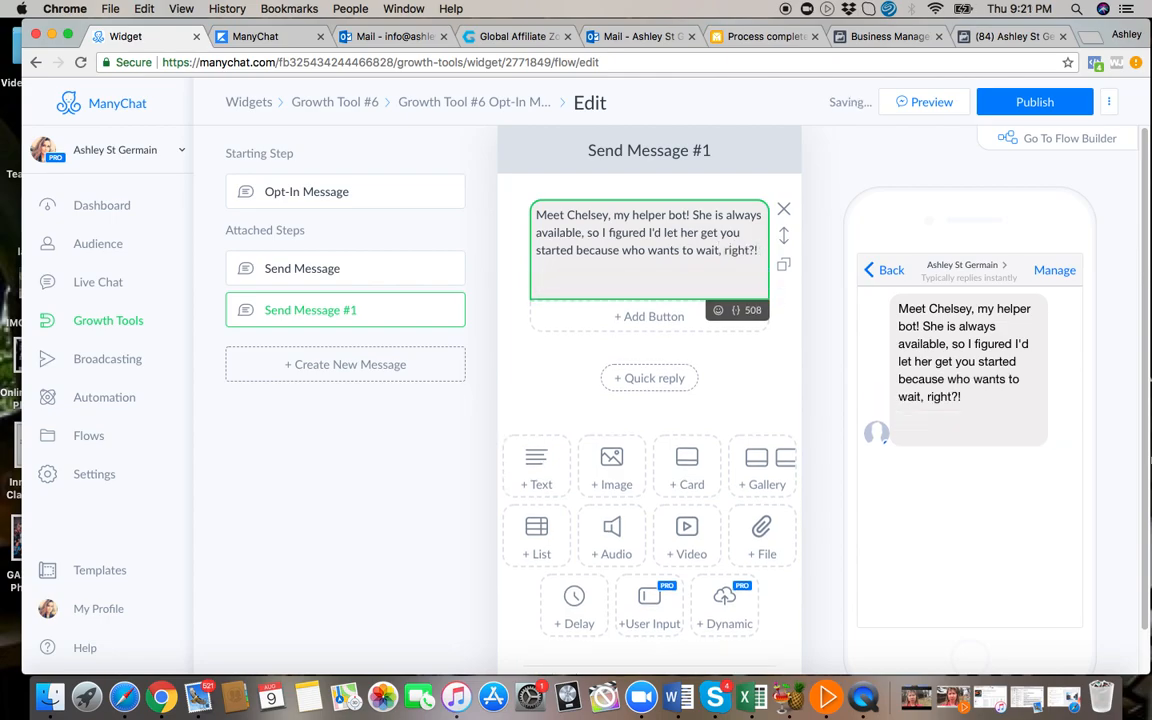
text(First things first, l)
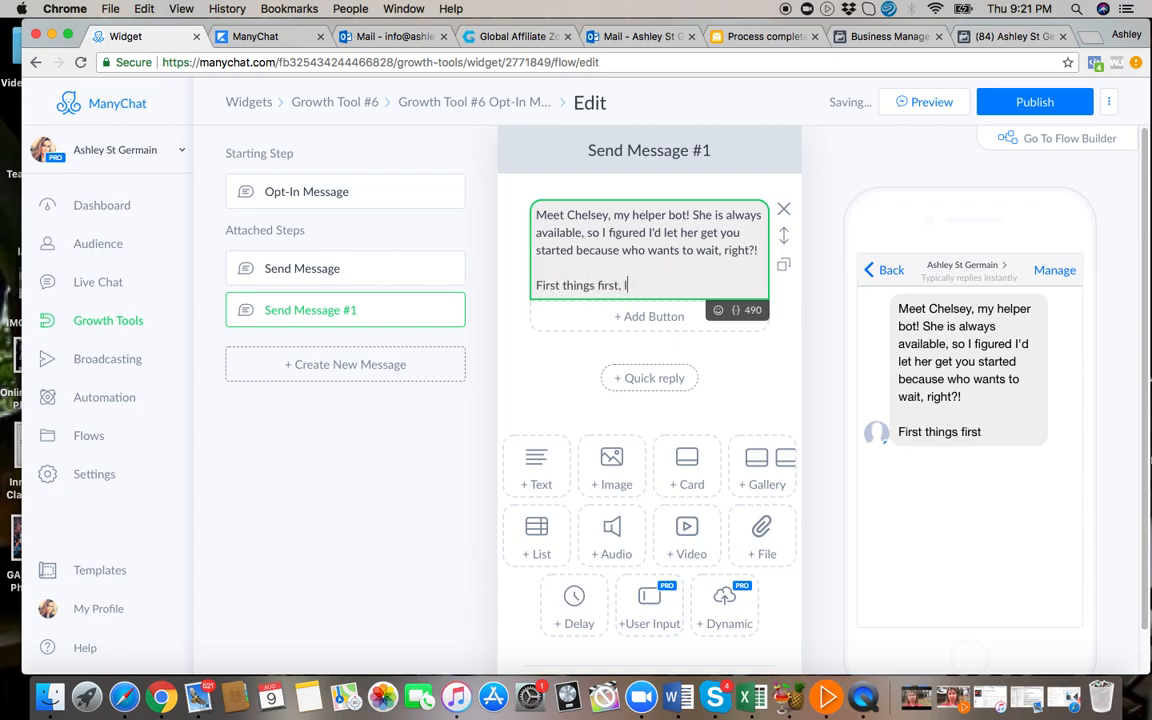
text(ets see where you're at)
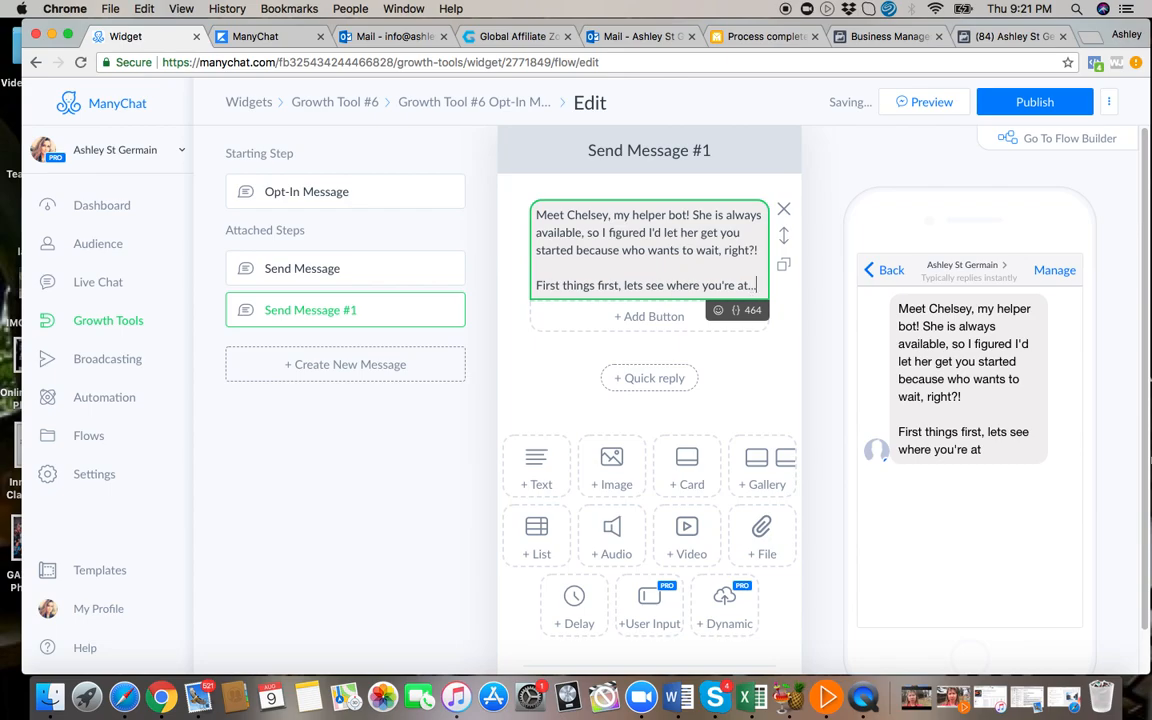
text(...)
Add a closing paragraph to the text block: "(P.S- If you ever want to stop receiving these messages, type "stop")".
key(Return)
key(Return)
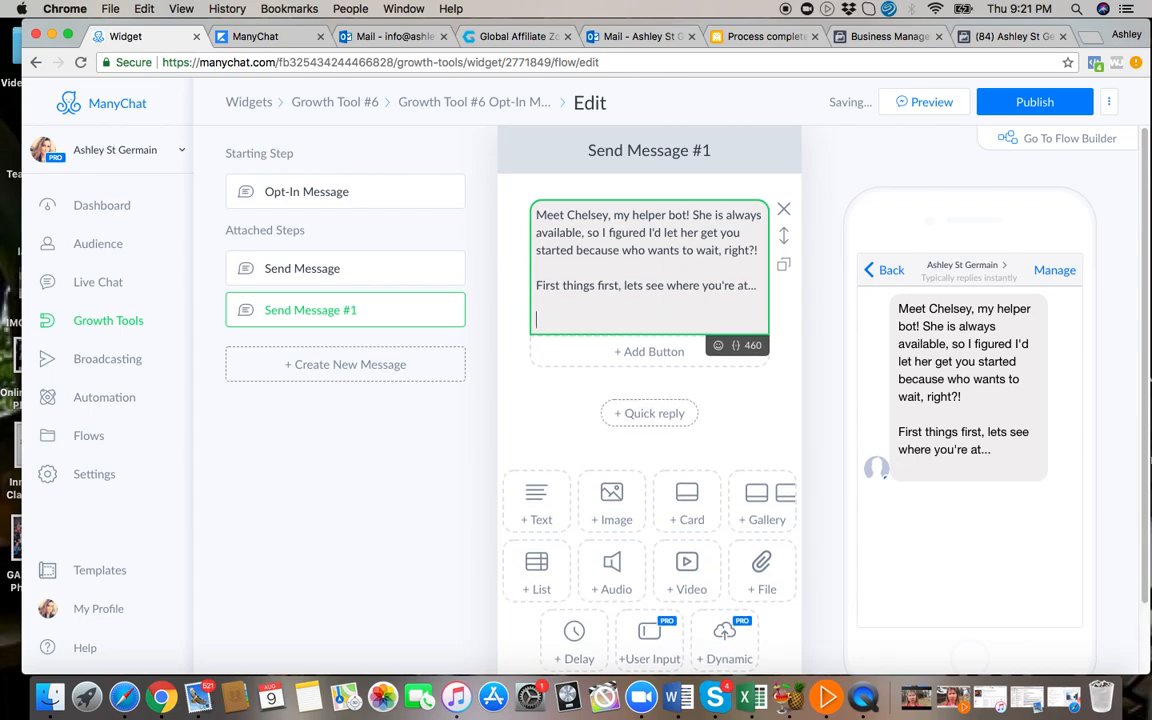
text(P.S)
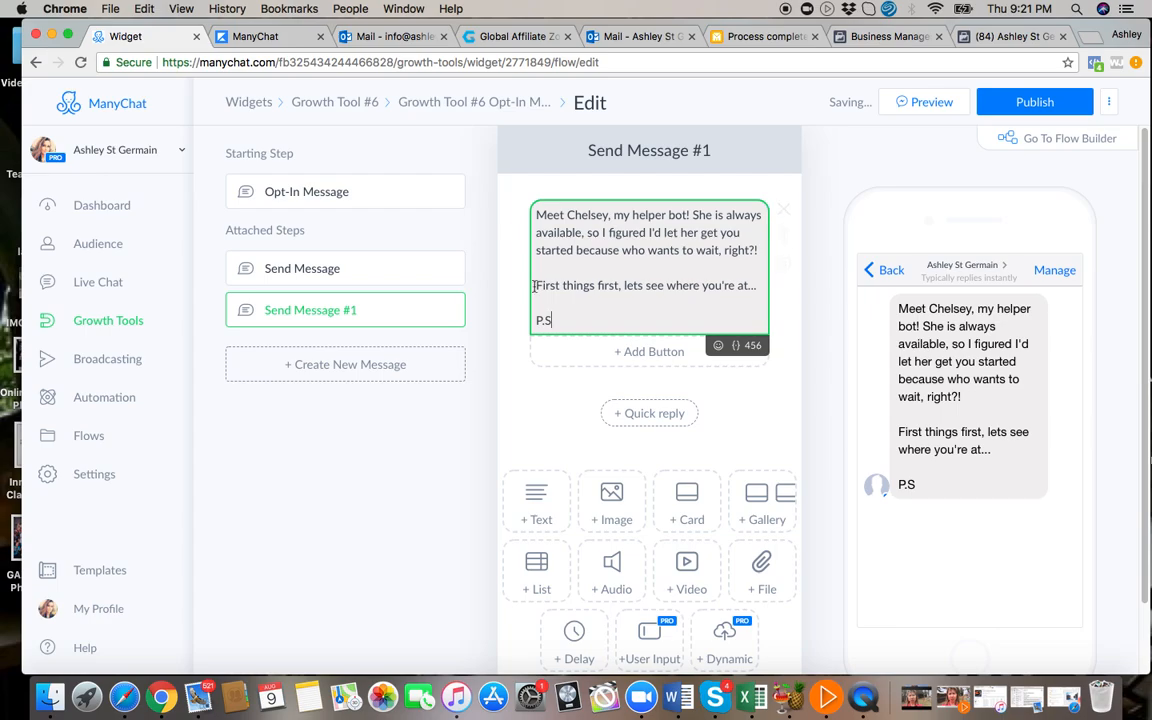
click(537, 320)
text((P.S- )
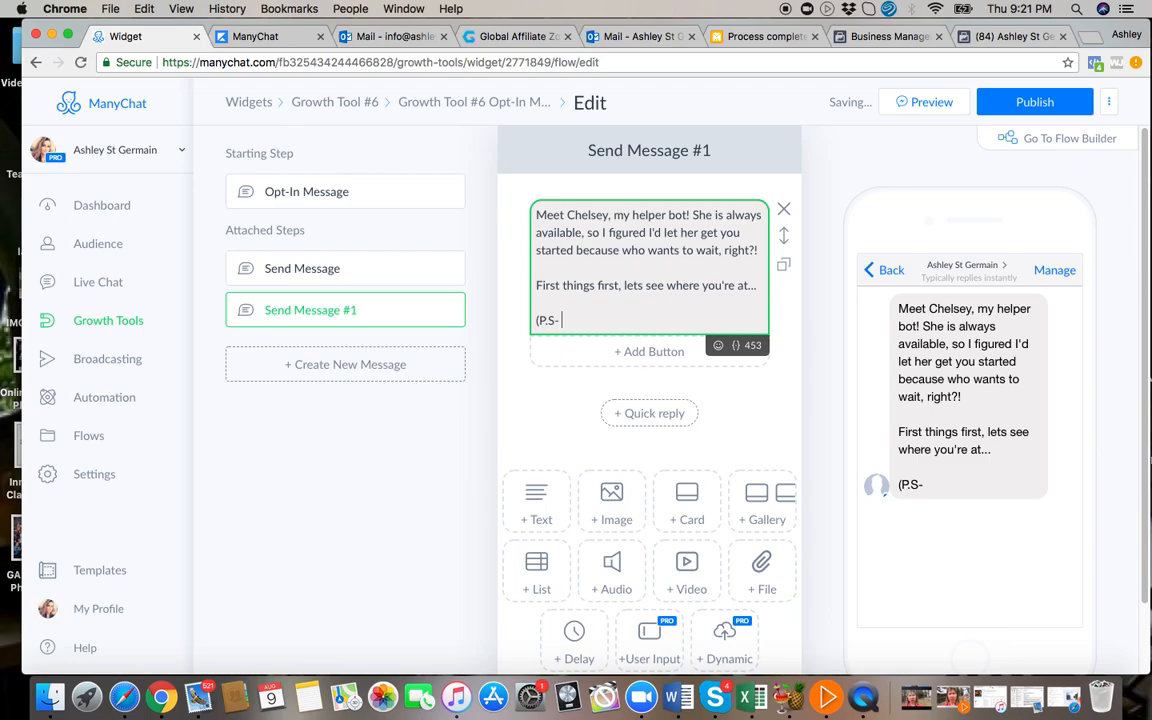
text(If you ever want t)
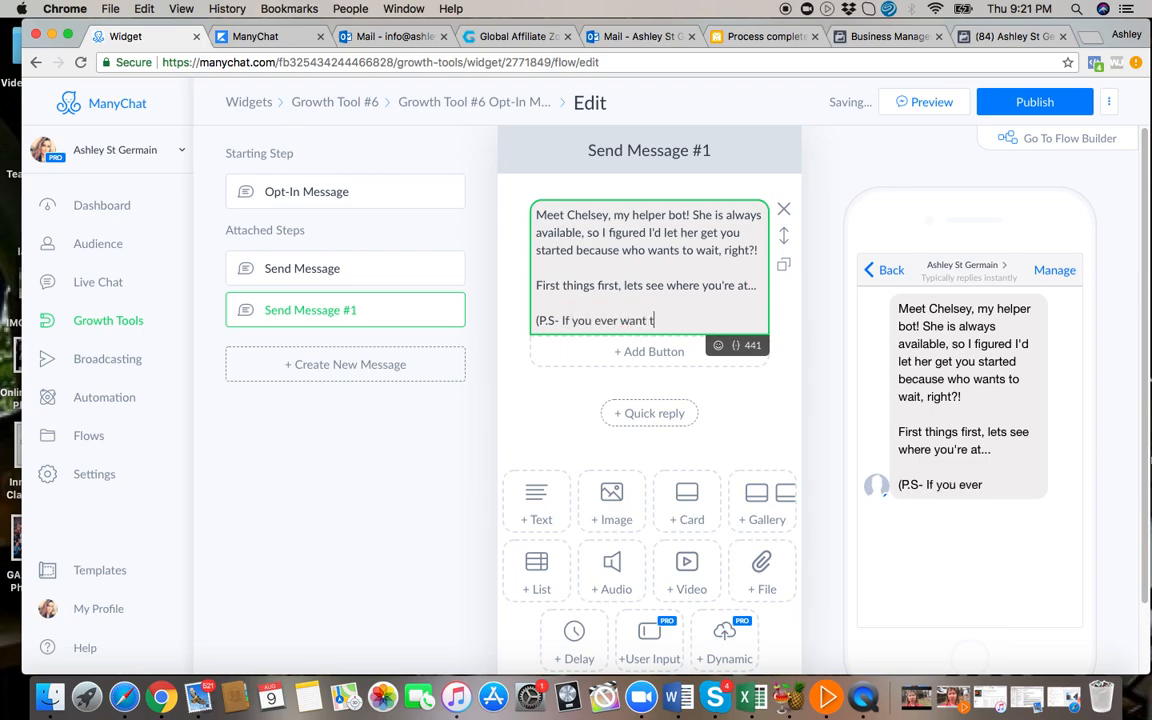
text(o stop receining th)
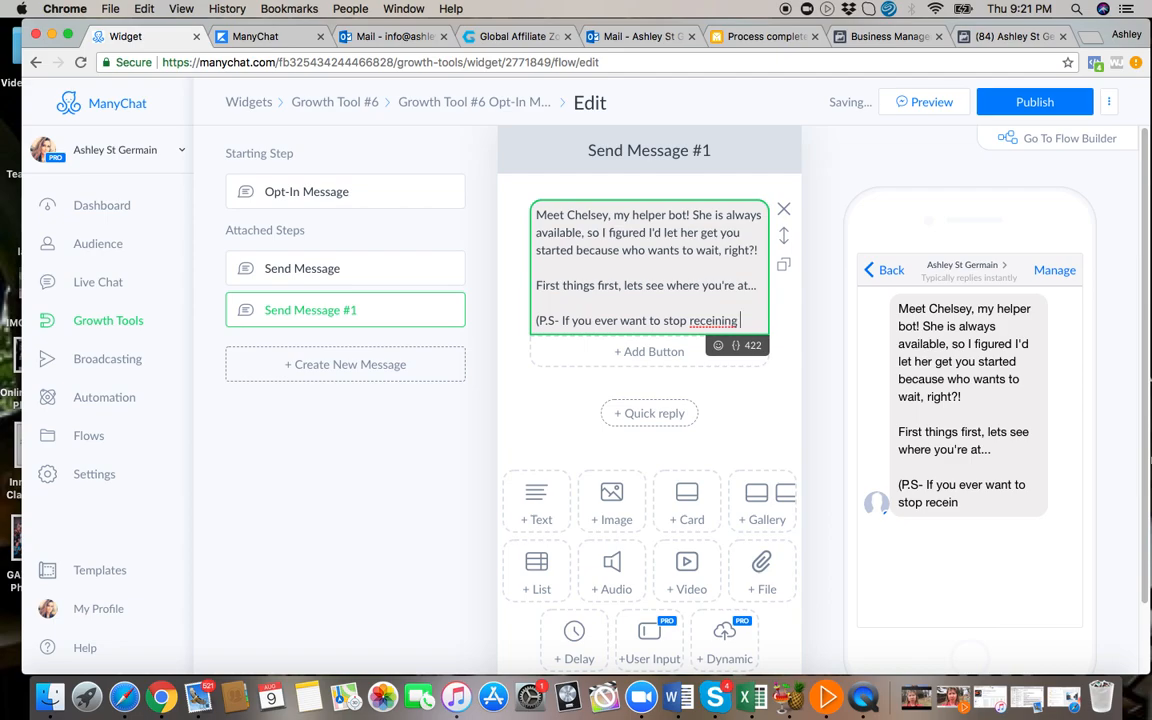
key(BackSpace)
key(BackSpace)
key(BackSpace)
key(BackSpace)
key(BackSpace)
key(BackSpace)
key(BackSpace)
text(ving these message)
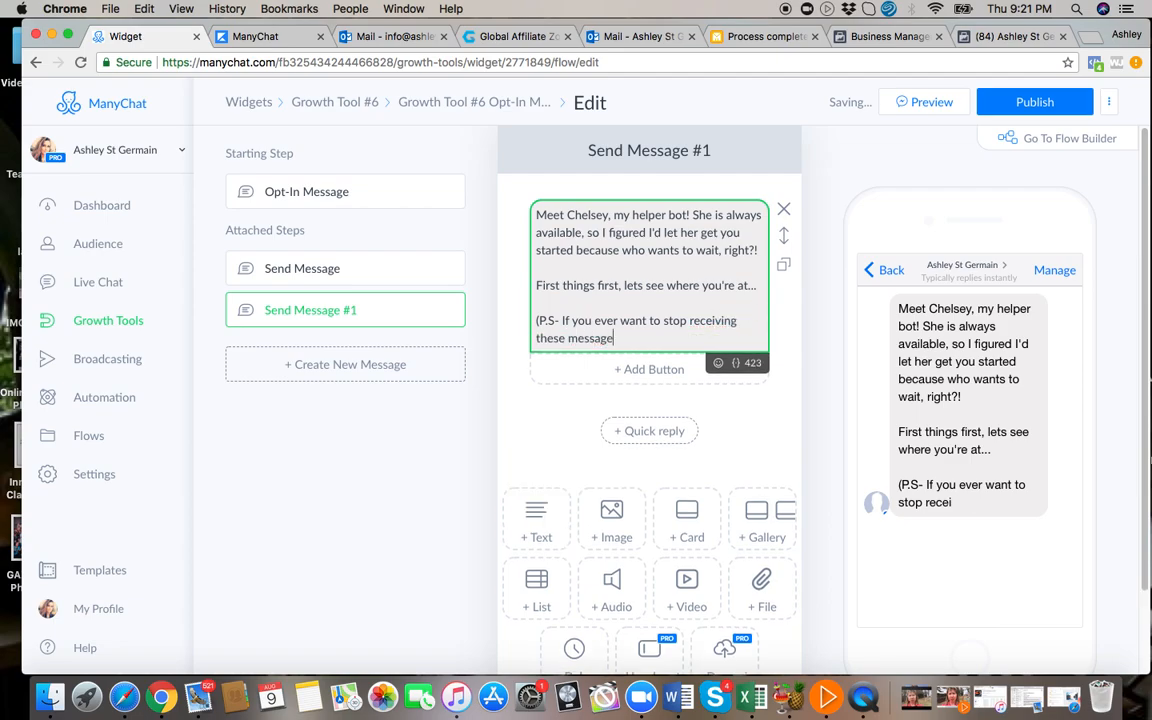
text(s, type "stop)
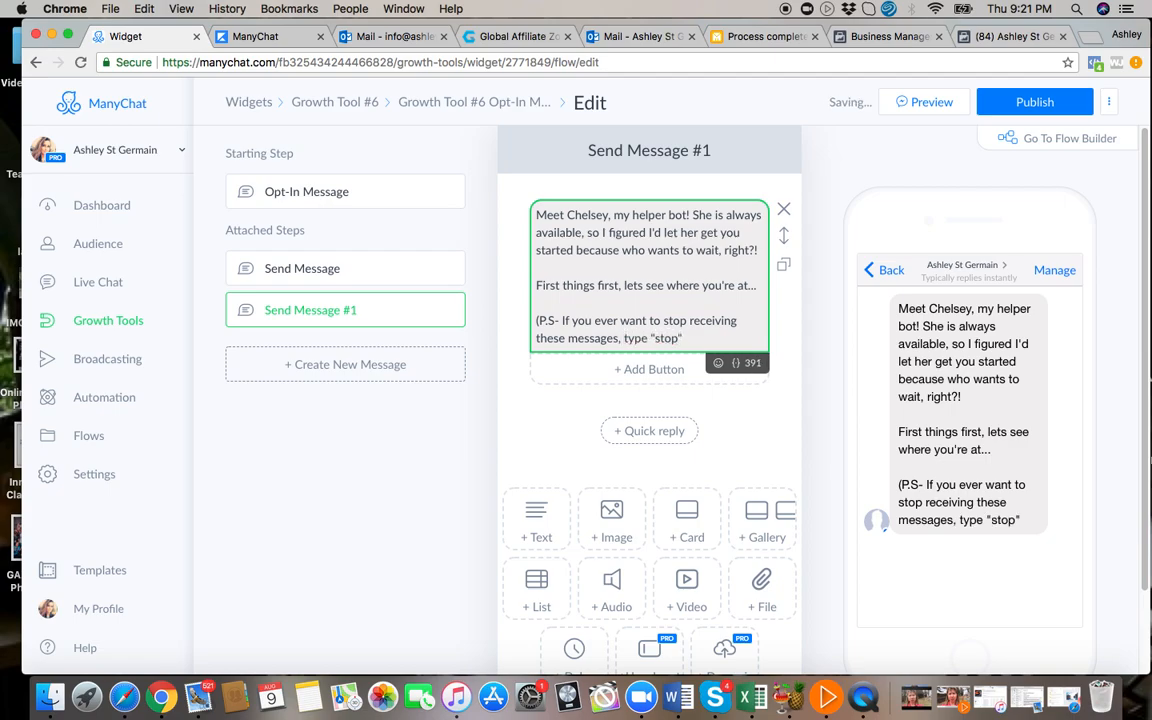
text("))
Switch to Typeform in Safari and leave the open typeform for the workspace overview.
click(125, 696)
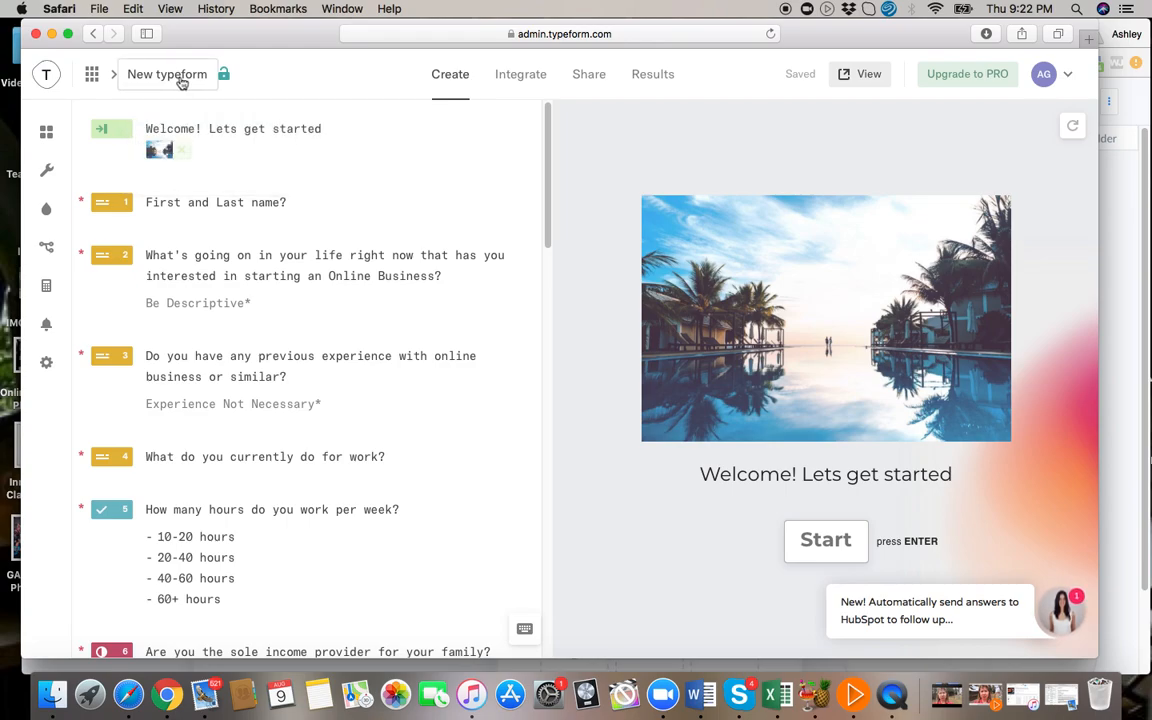
click(168, 694)
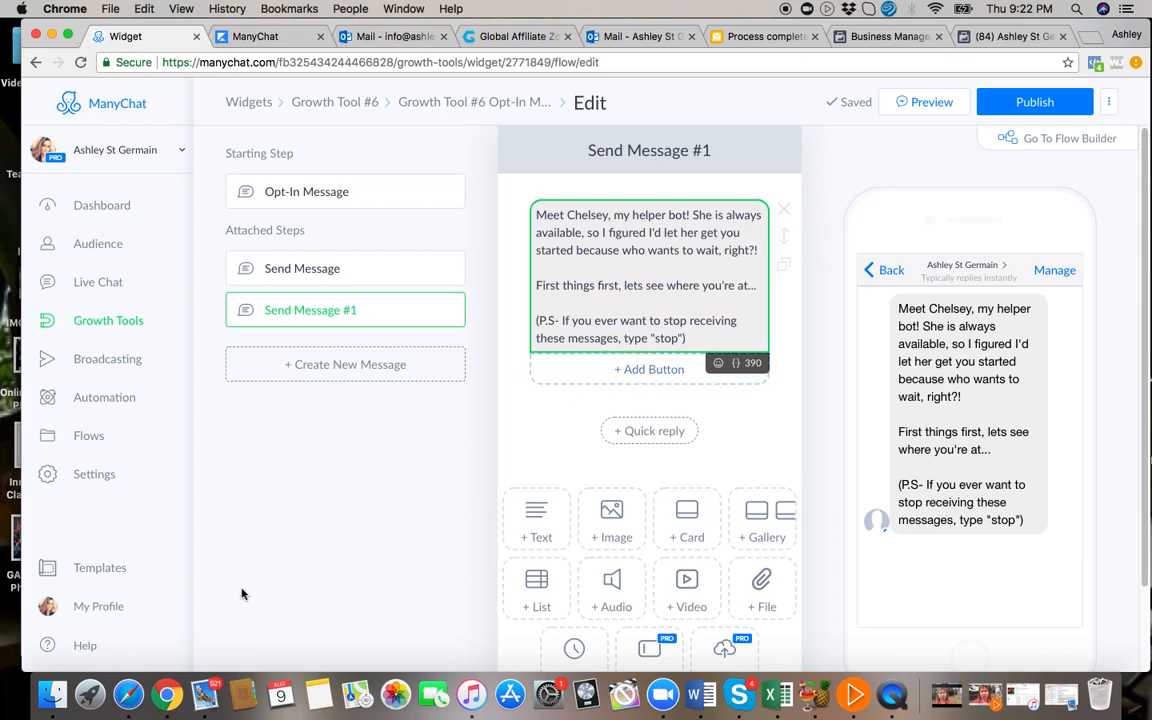
click(128, 693)
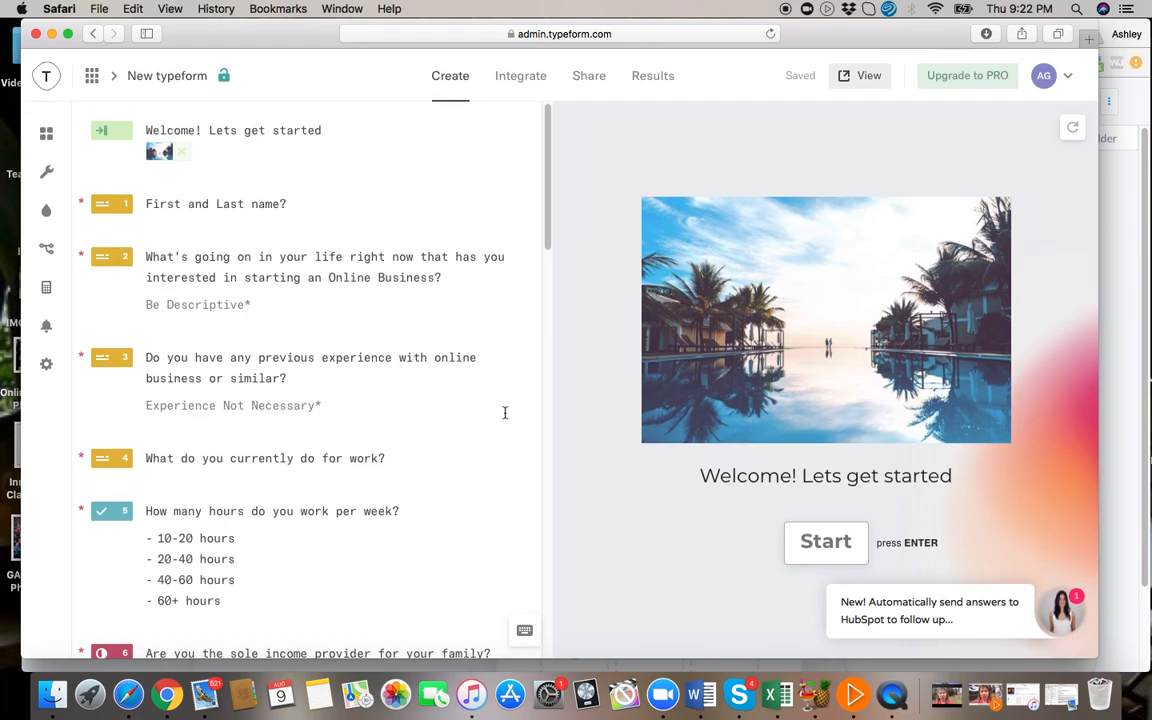
click(142, 77)
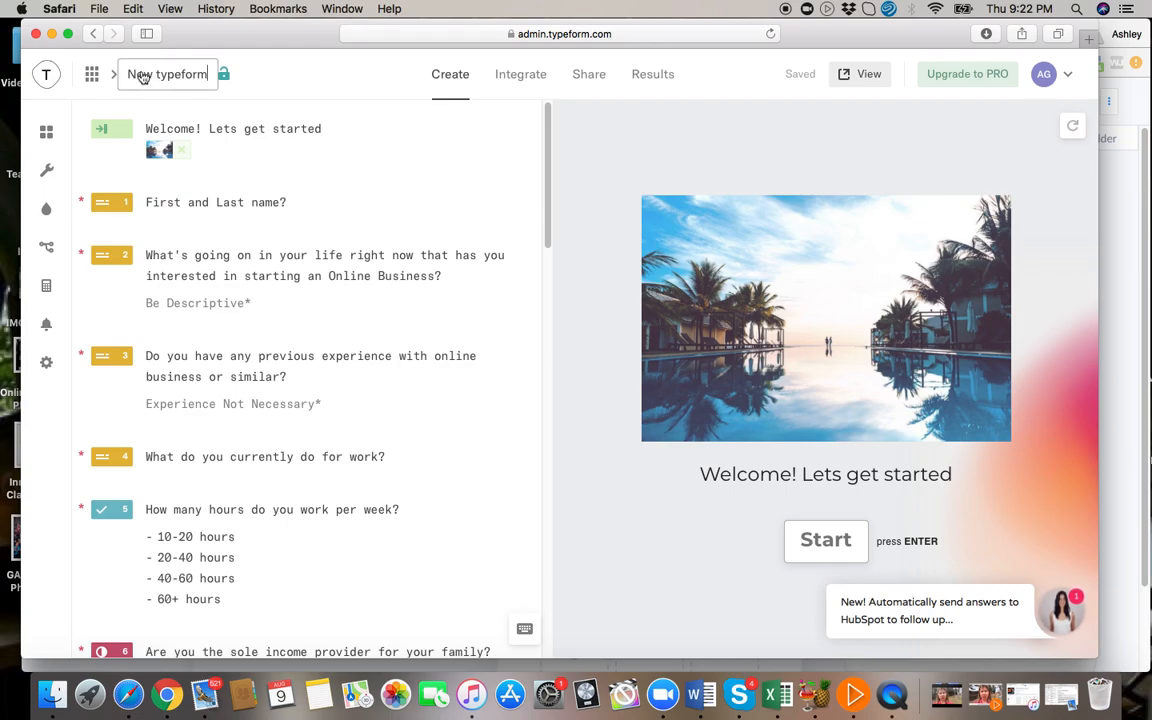
click(92, 76)
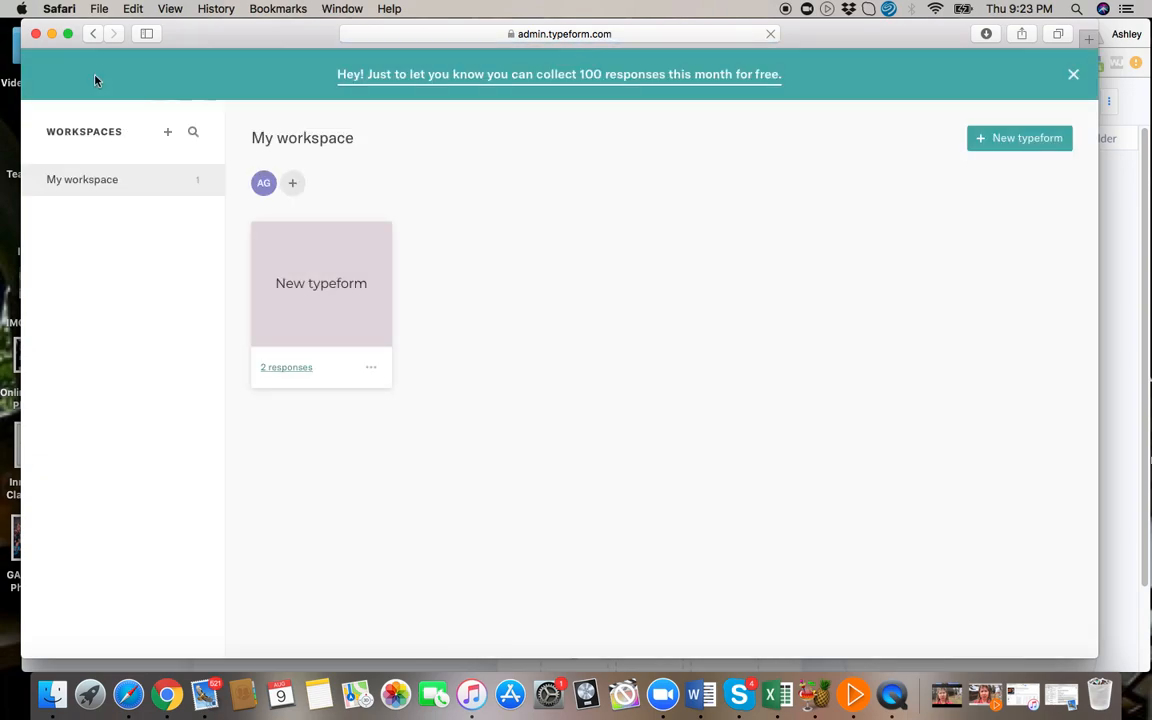
Create a new typeform from scratch after browsing the available templates.
click(1025, 142)
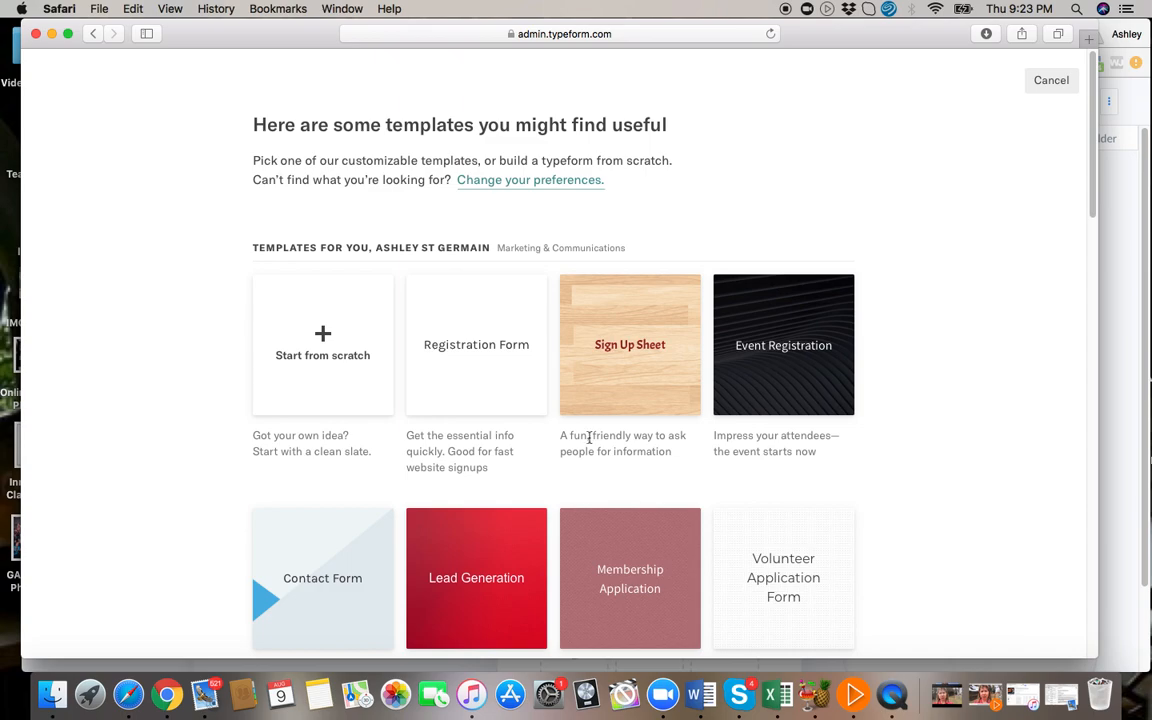
scroll(589, 437, down, 5)
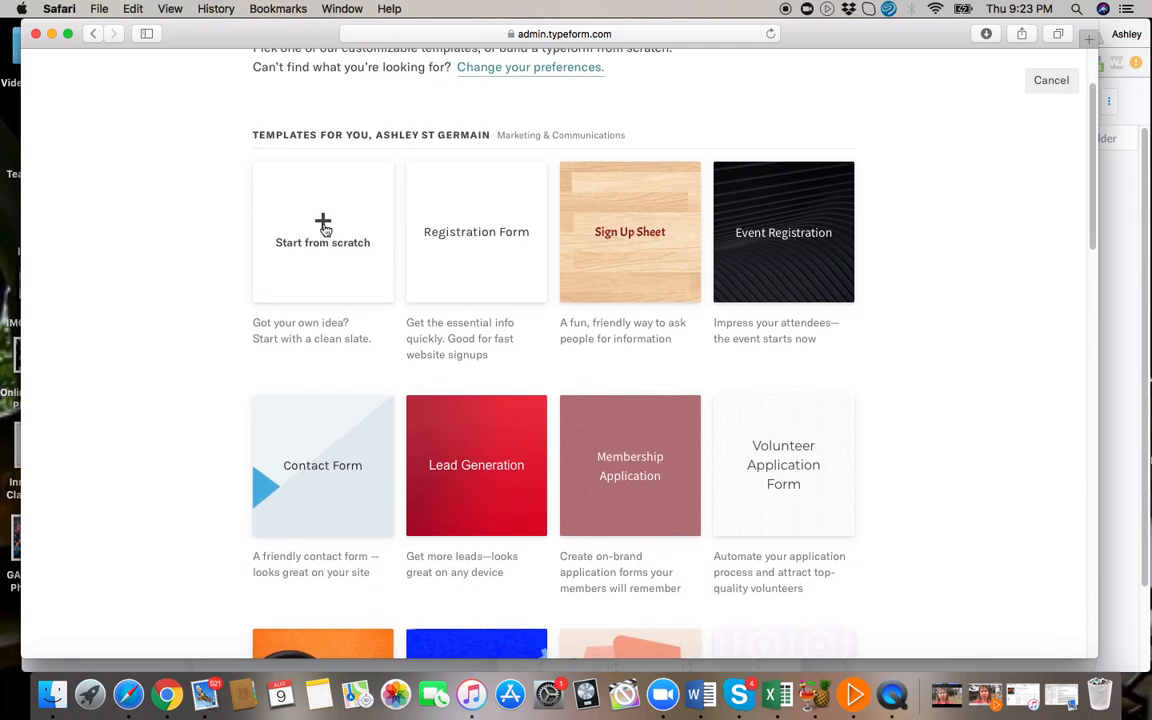
scroll(765, 456, down, 6)
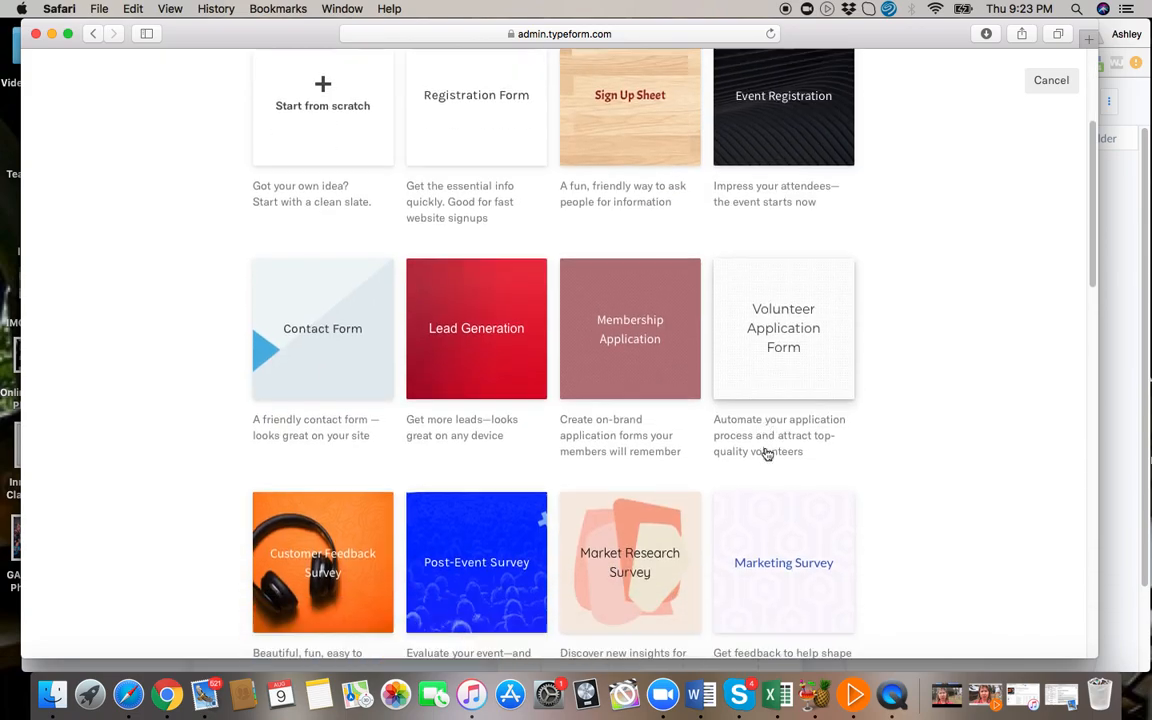
scroll(766, 454, down, 15)
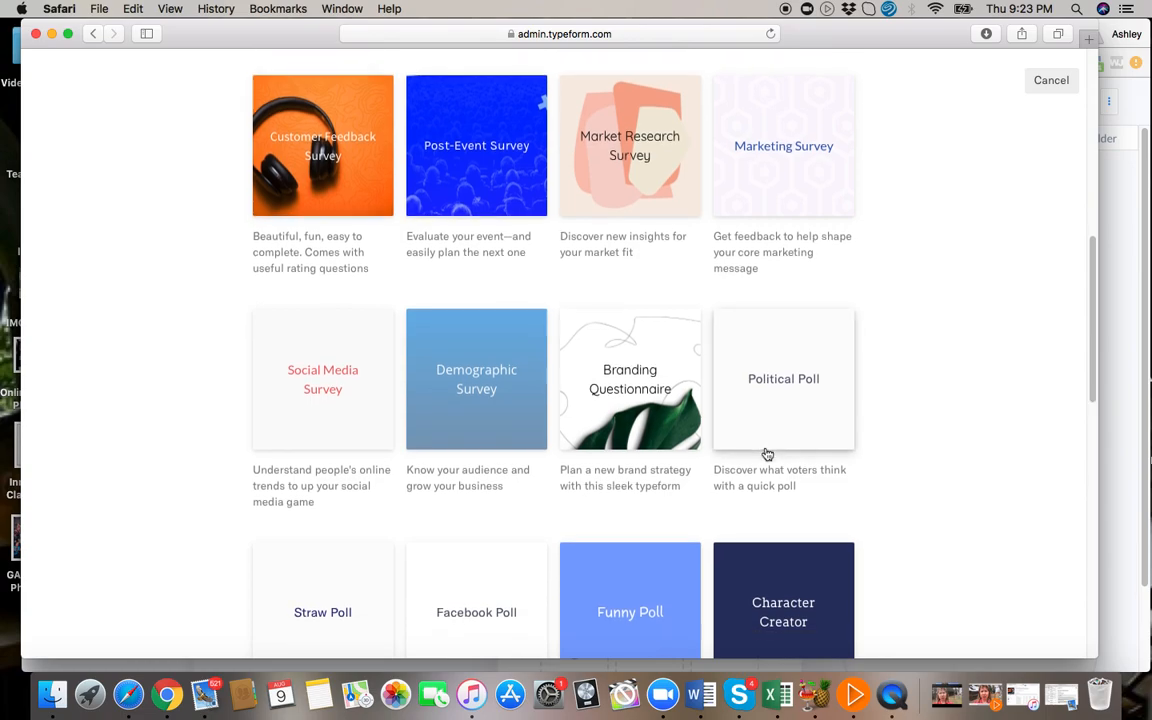
scroll(766, 454, down, 20)
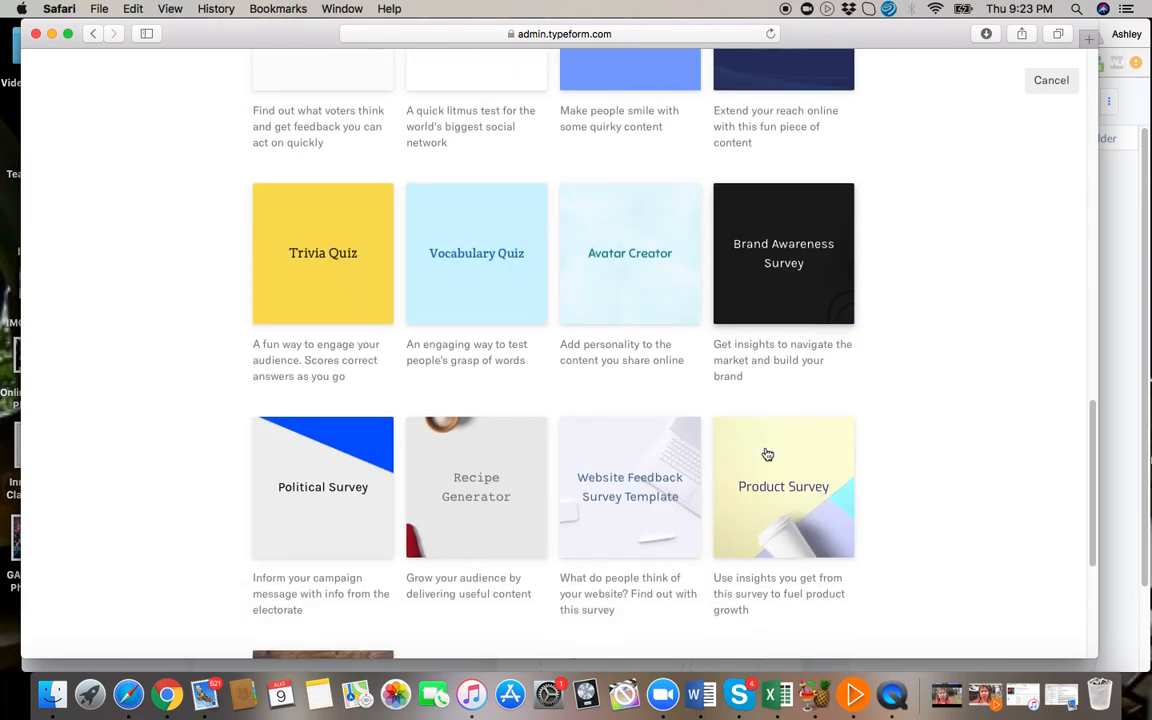
scroll(767, 455, down, 11)
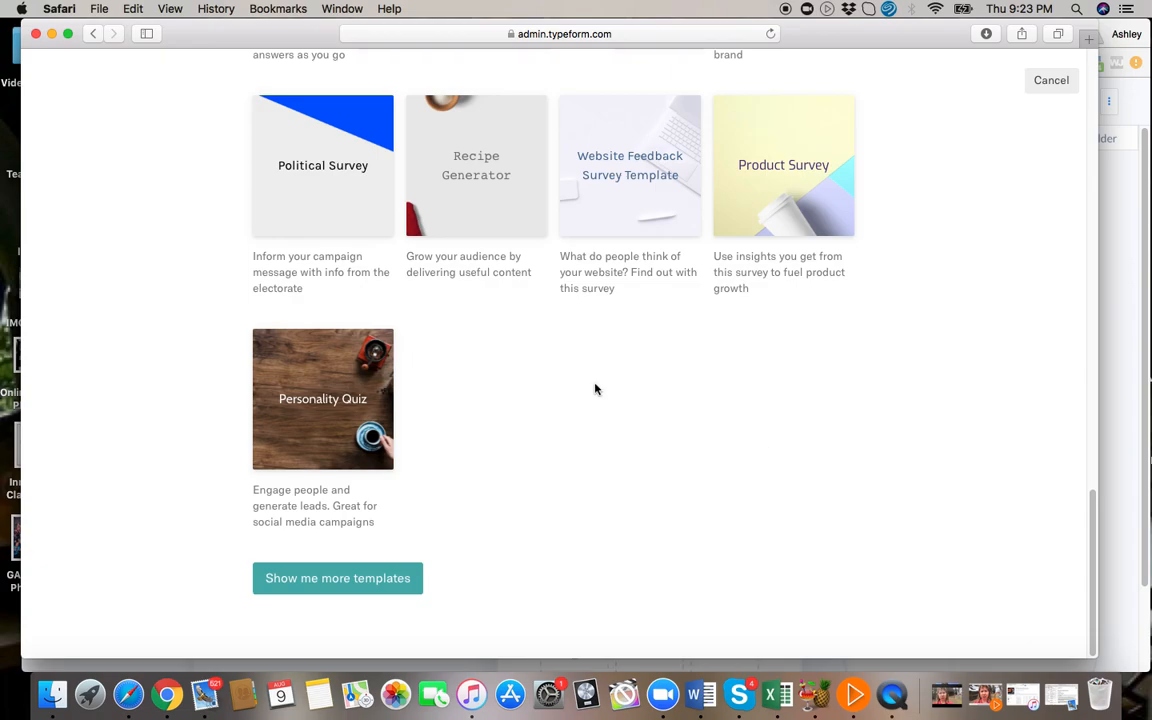
scroll(595, 389, up, 20)
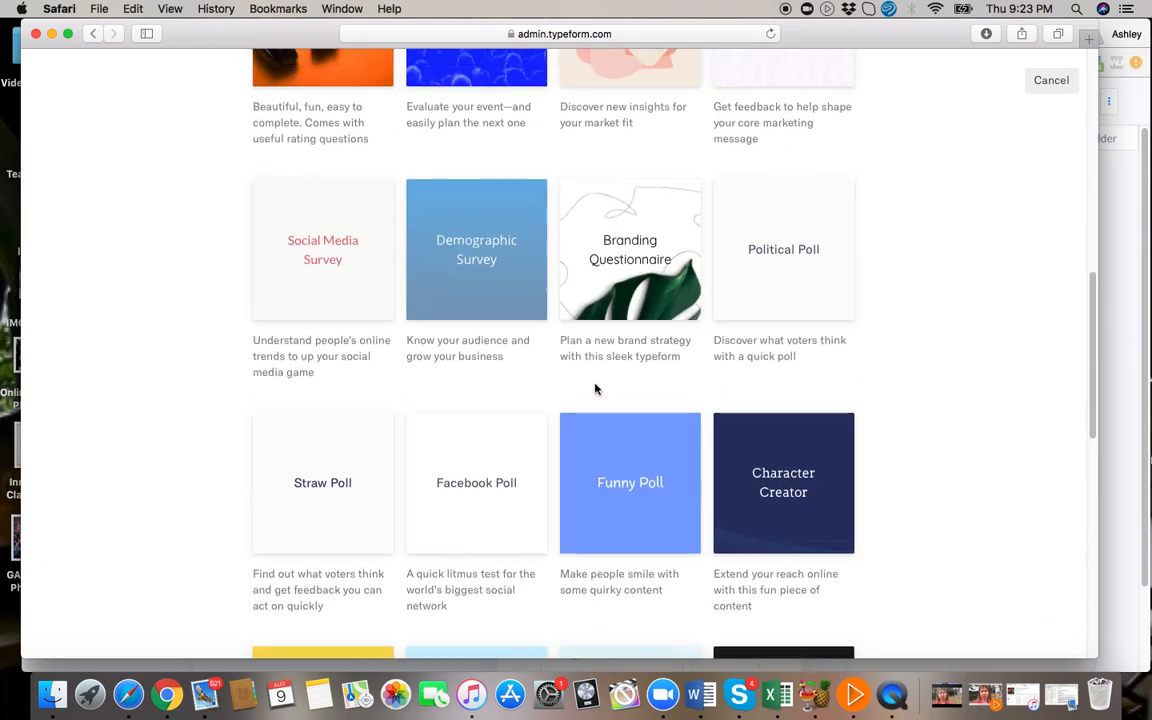
scroll(595, 389, up, 12)
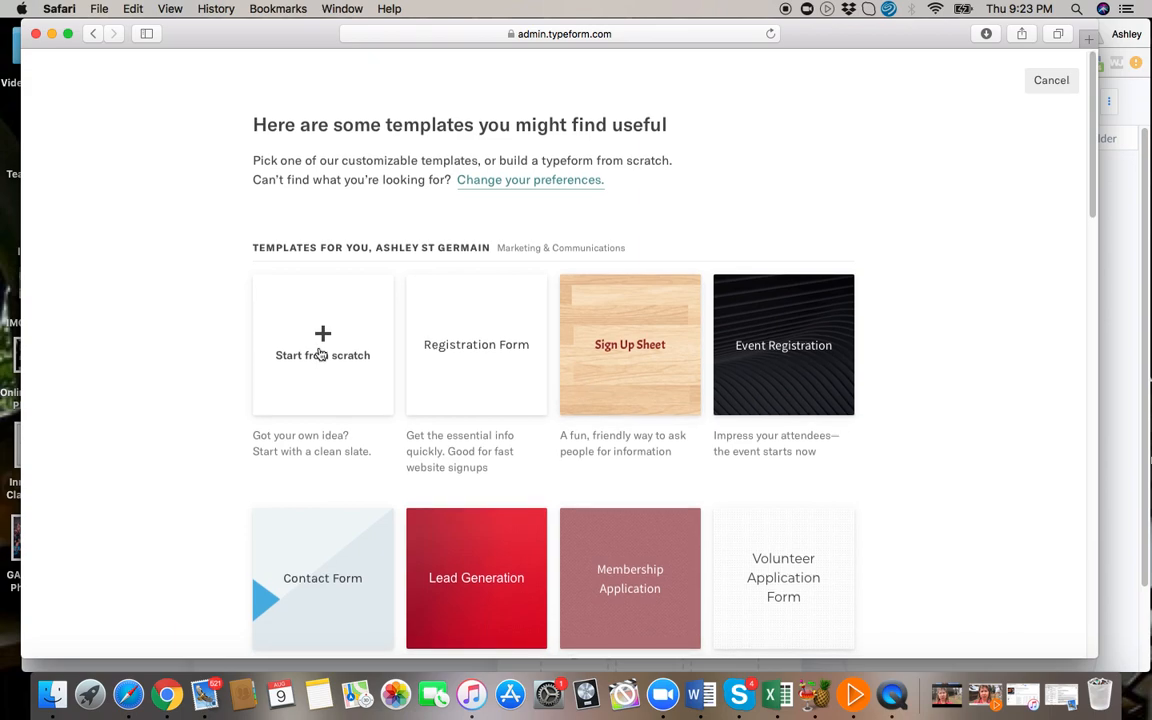
click(321, 353)
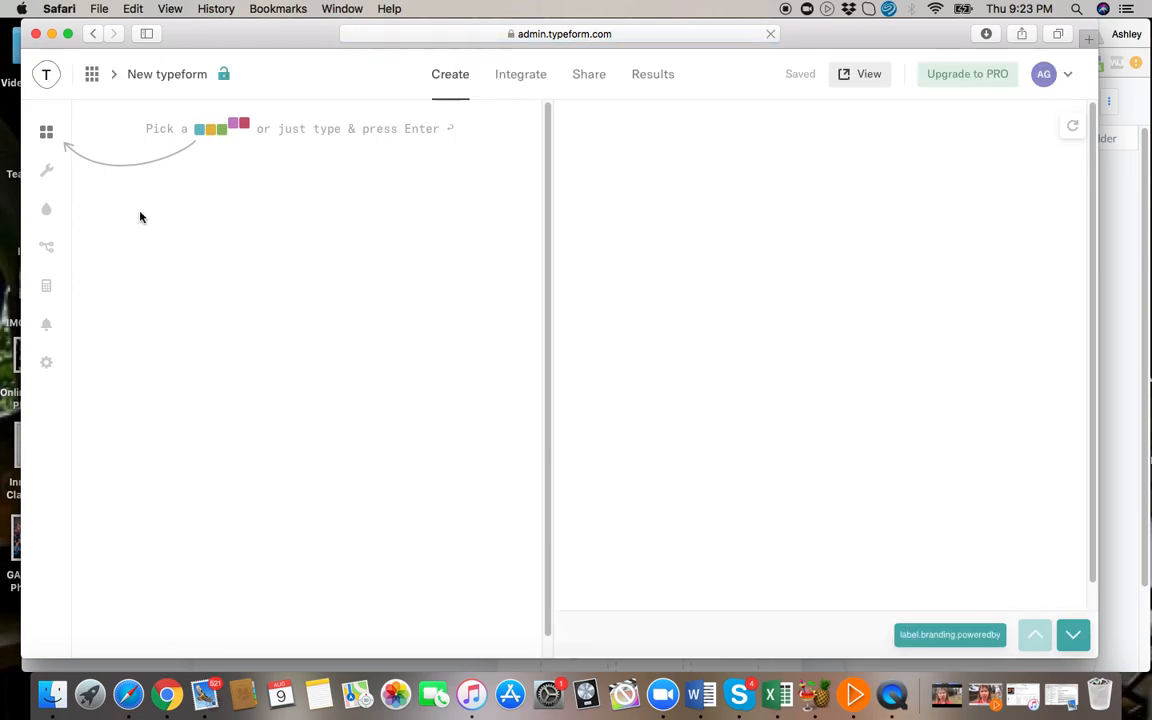
Add a Welcome Screen block with the message "Welcome!! Lets get started".
click(46, 134)
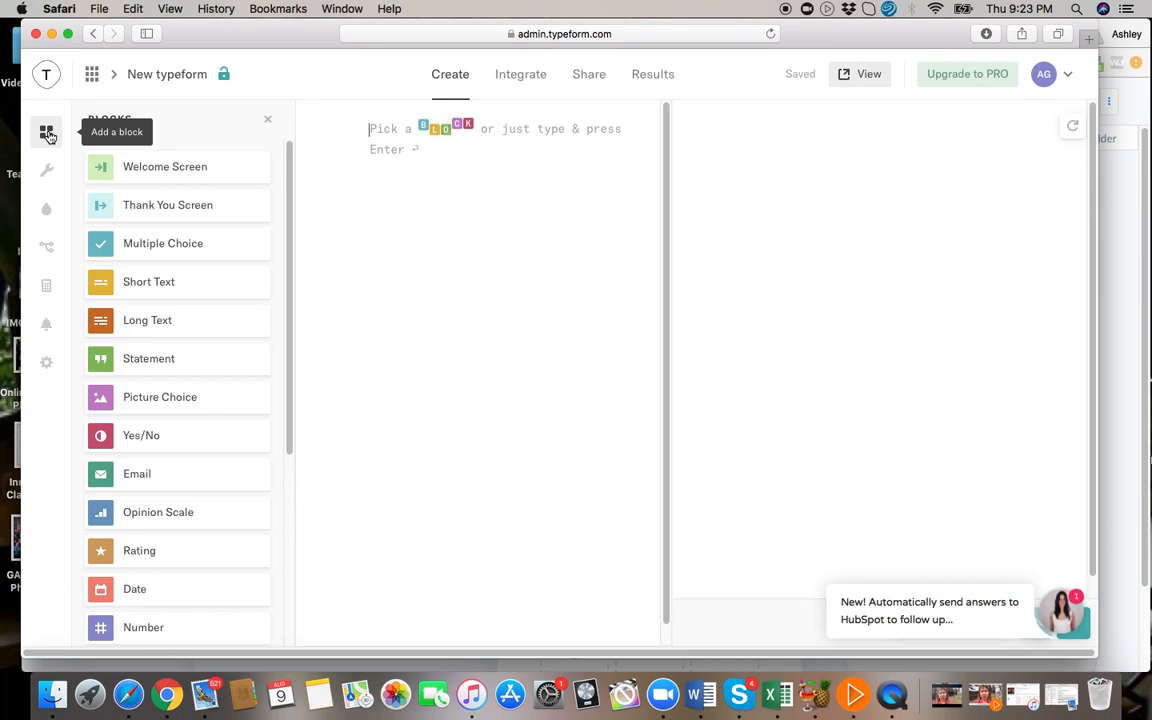
click(157, 170)
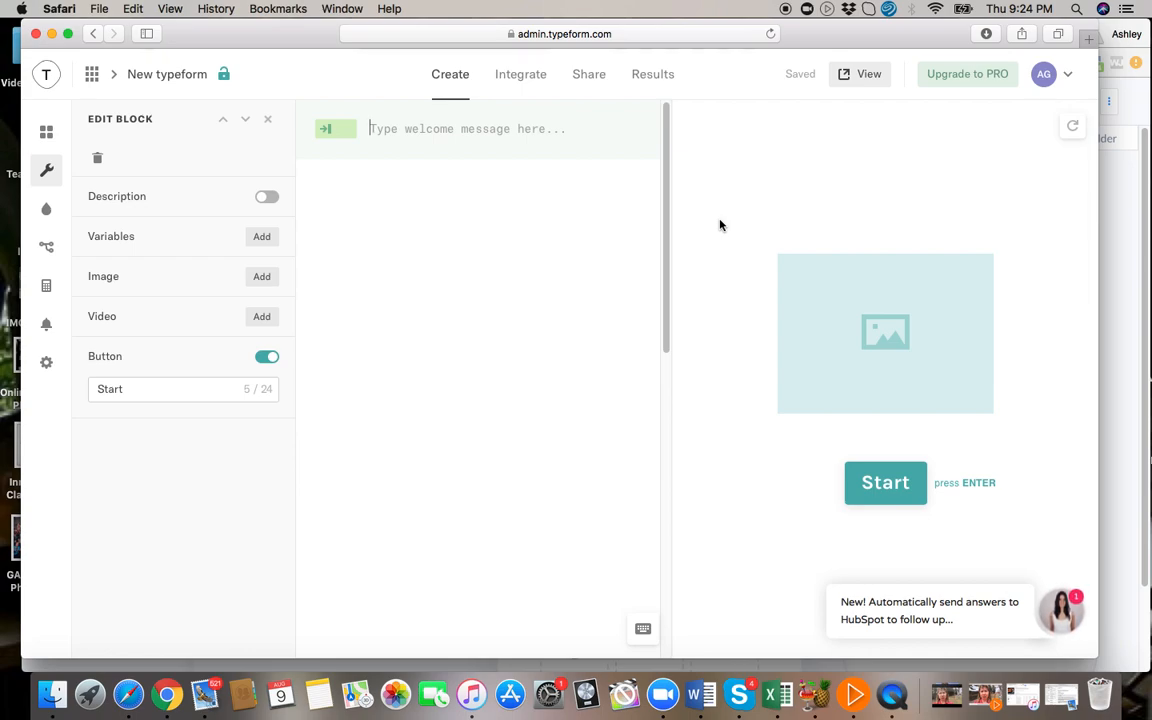
text(Welcome!! L)
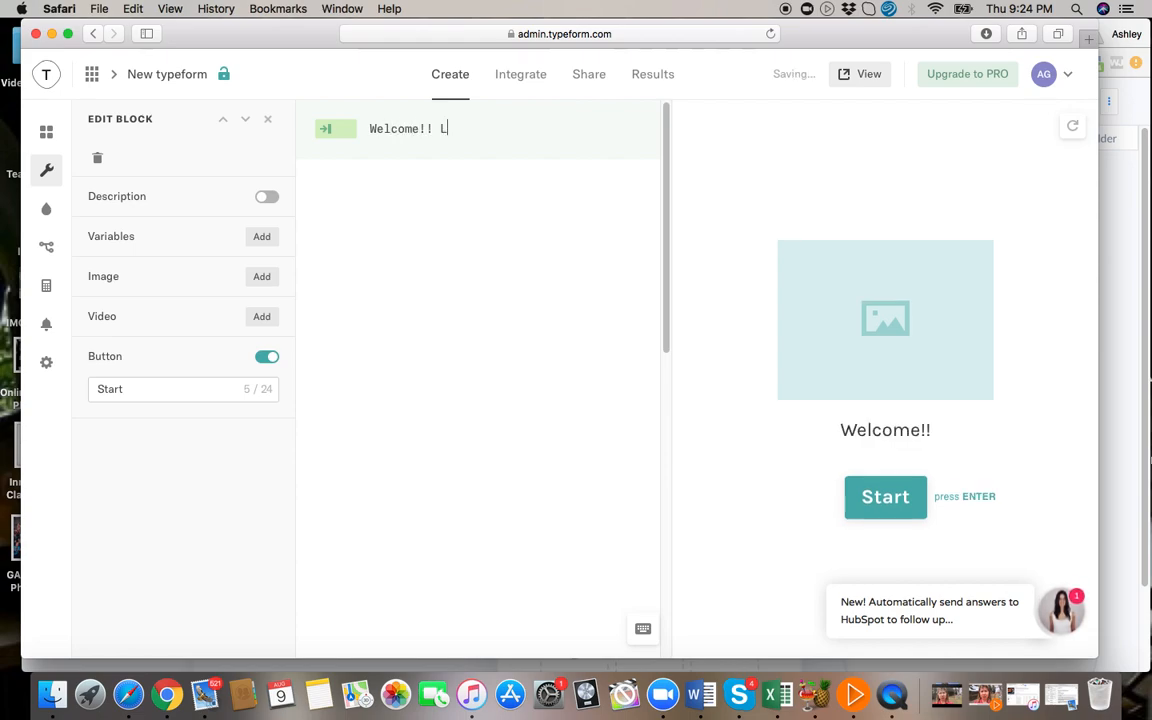
text(ets get you star)
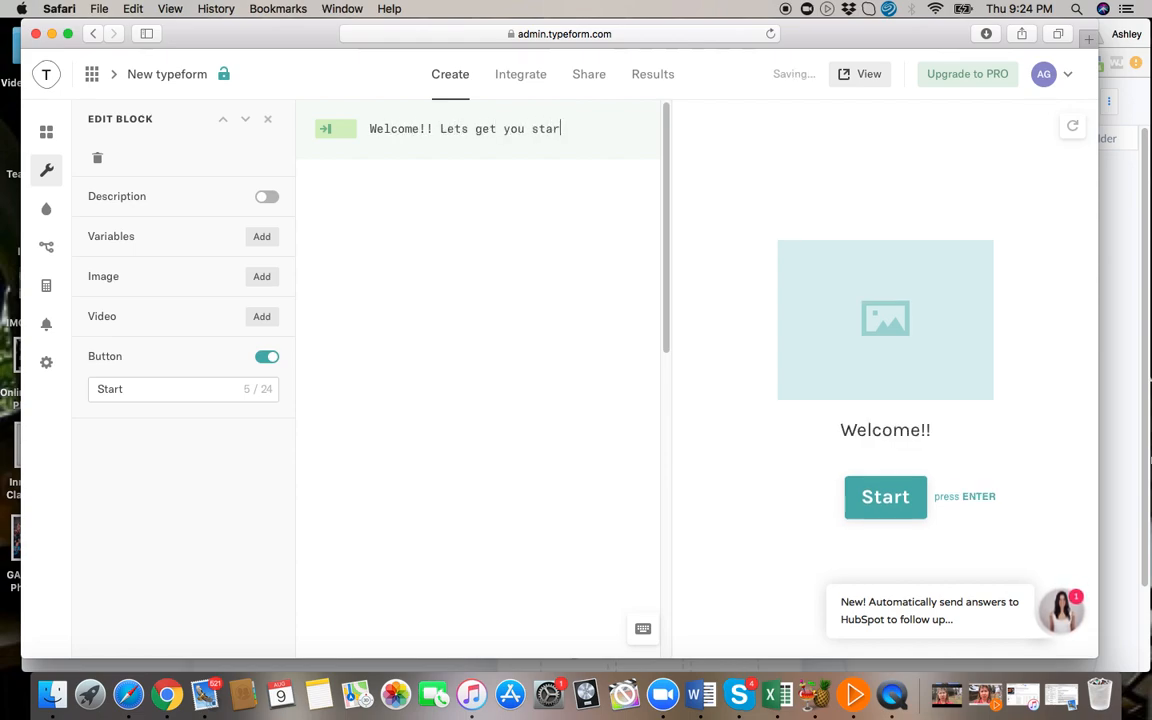
text(ted)
key(BackSpace)
key(BackSpace)
key(BackSpace)
key(BackSpace)
key(BackSpace)
key(BackSpace)
key(BackSpace)
key(BackSpace)
key(BackSpace)
key(BackSpace)
key(BackSpace)
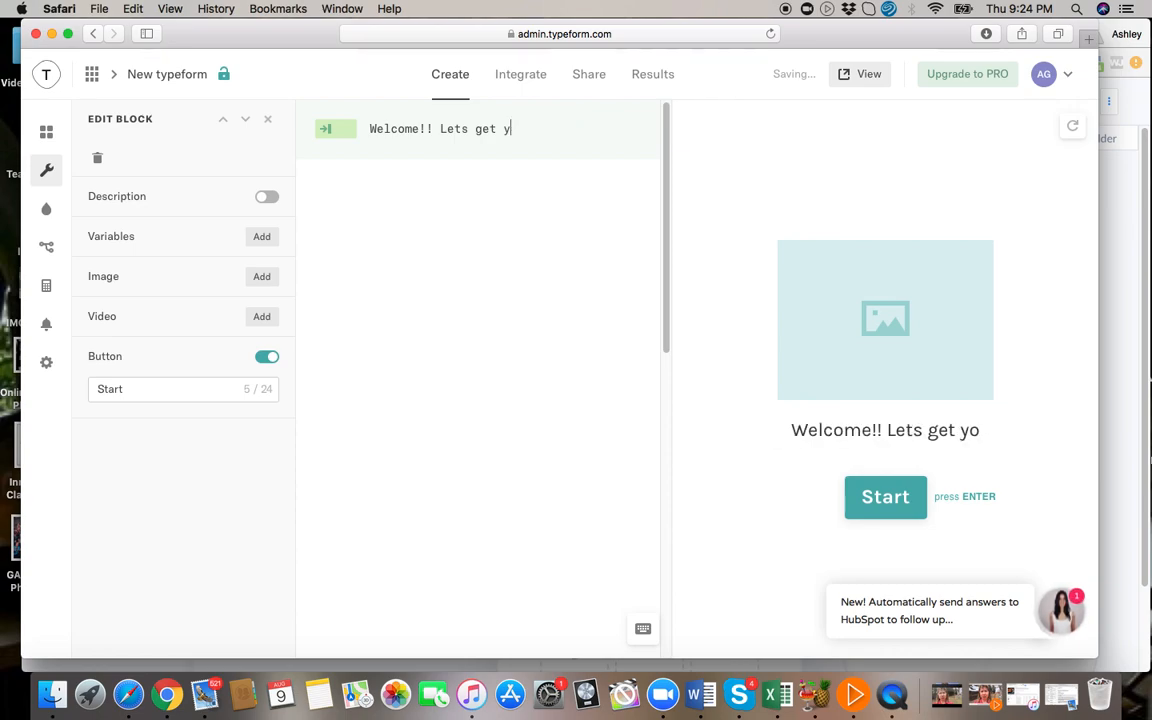
text(started)
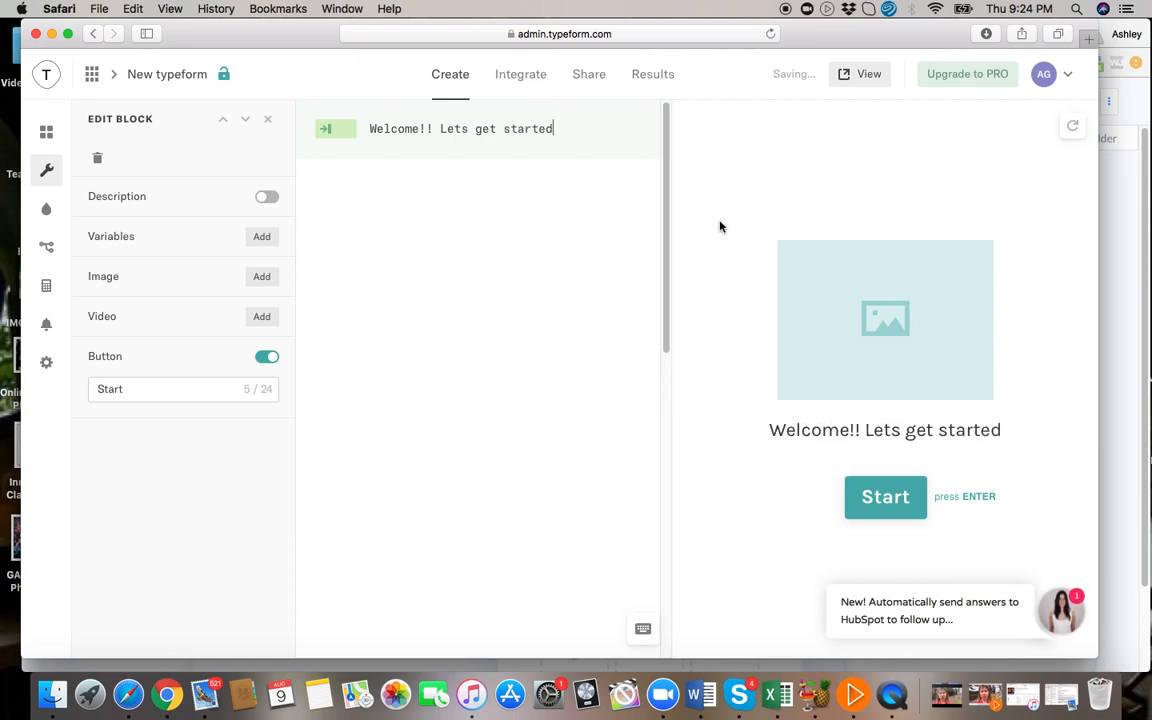
Add the red sunset lake and mountain photo from the Unsplash gallery as the welcome screen's image.
click(262, 278)
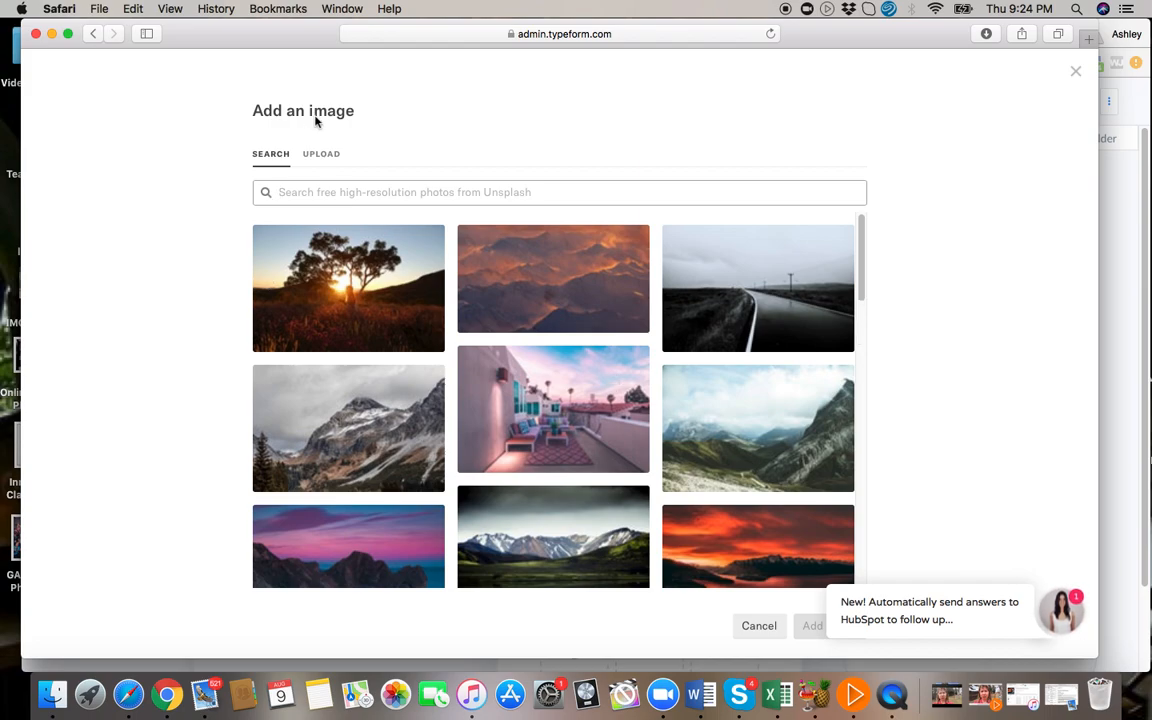
scroll(620, 501, down, 5)
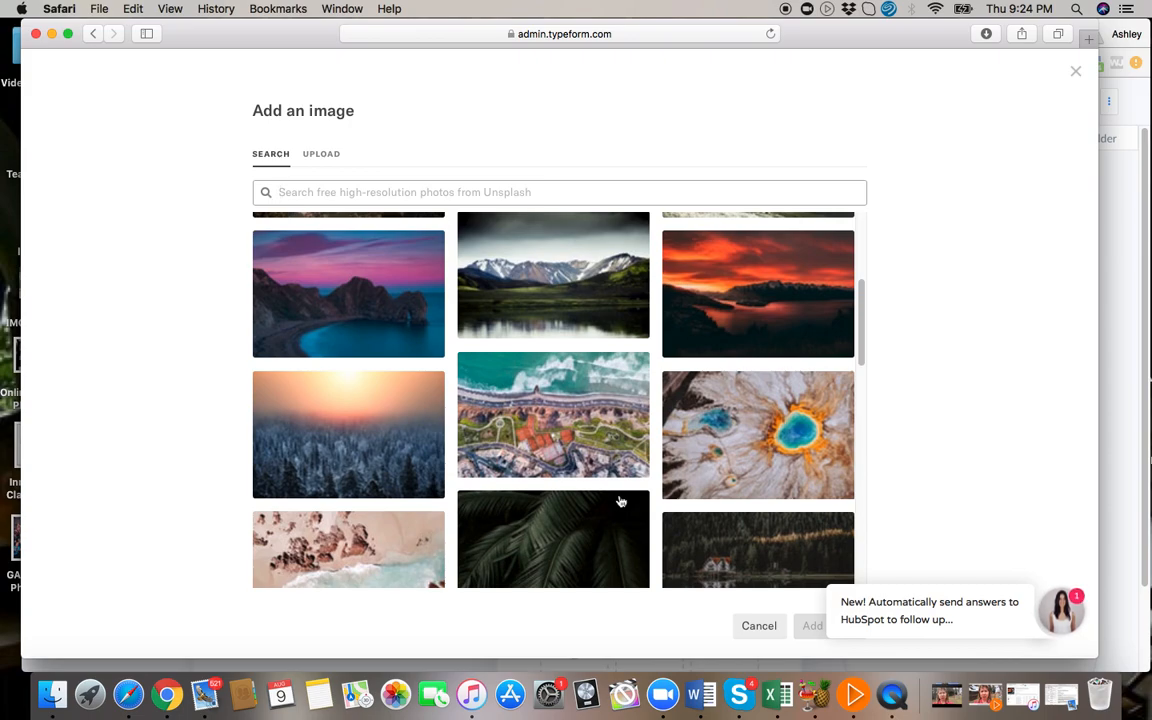
click(765, 293)
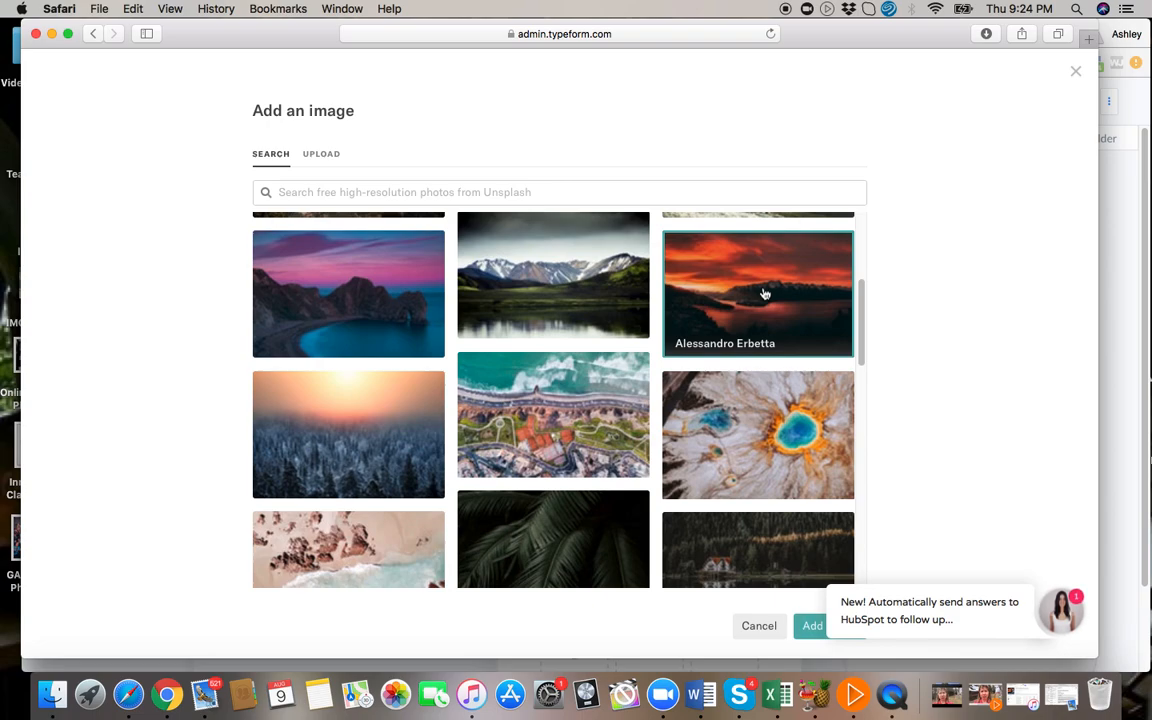
click(812, 628)
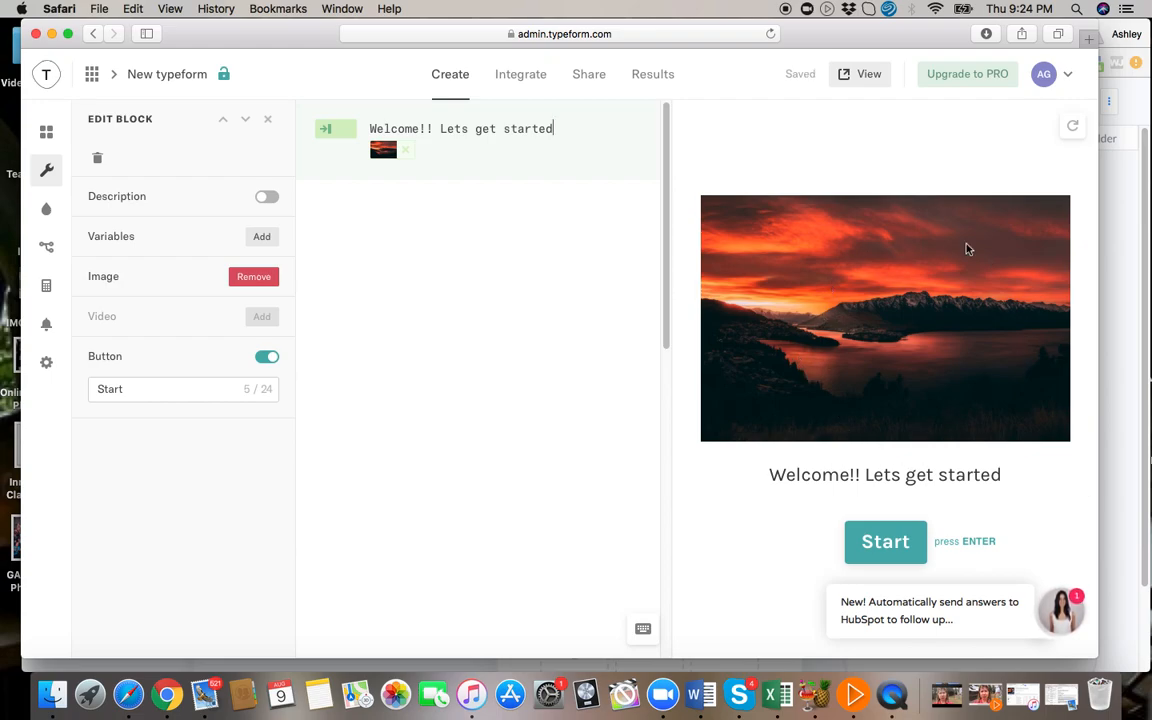
click(888, 546)
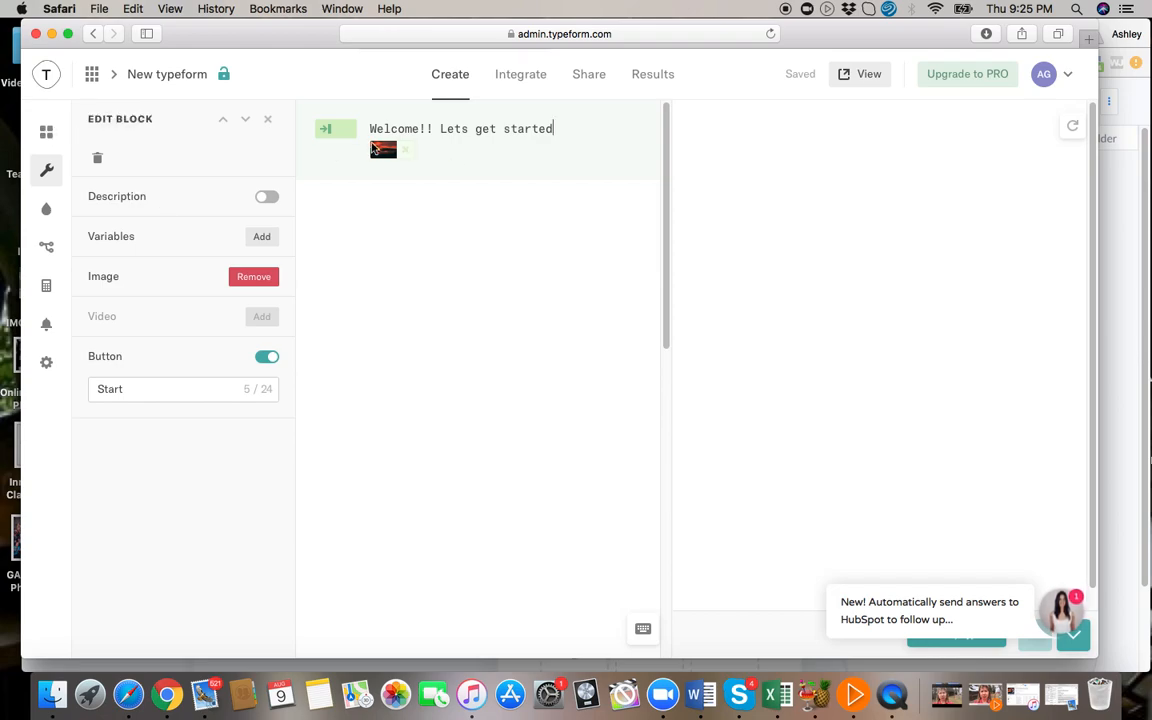
click(46, 134)
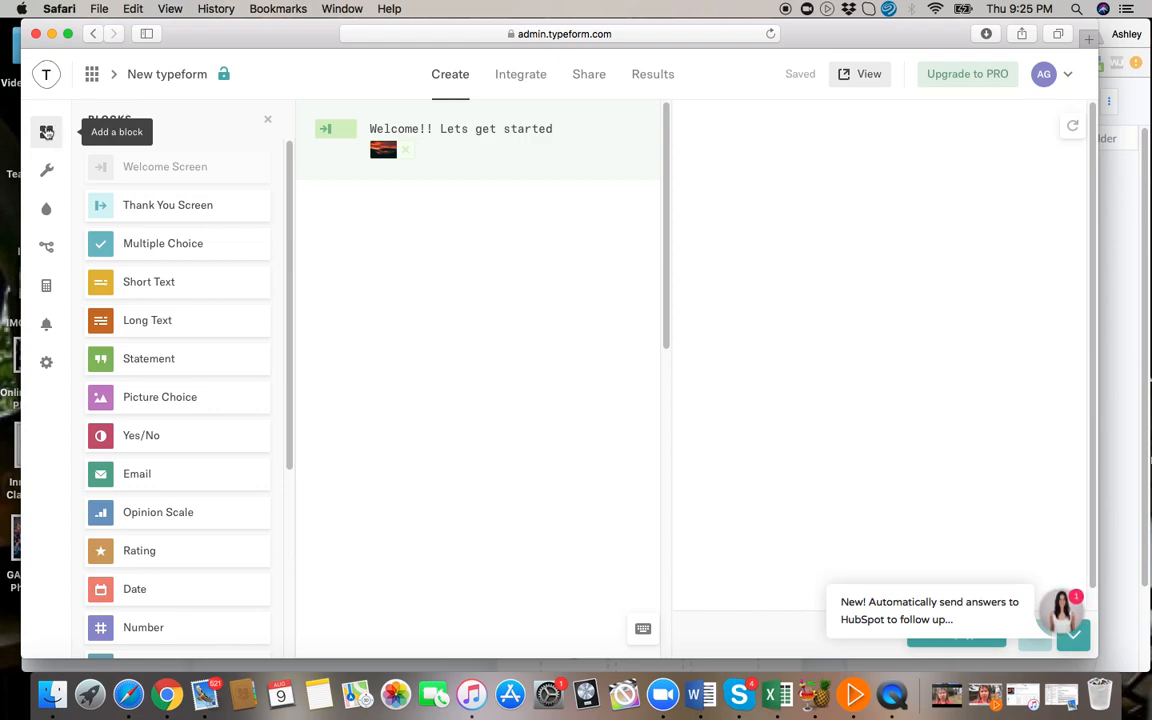
click(162, 288)
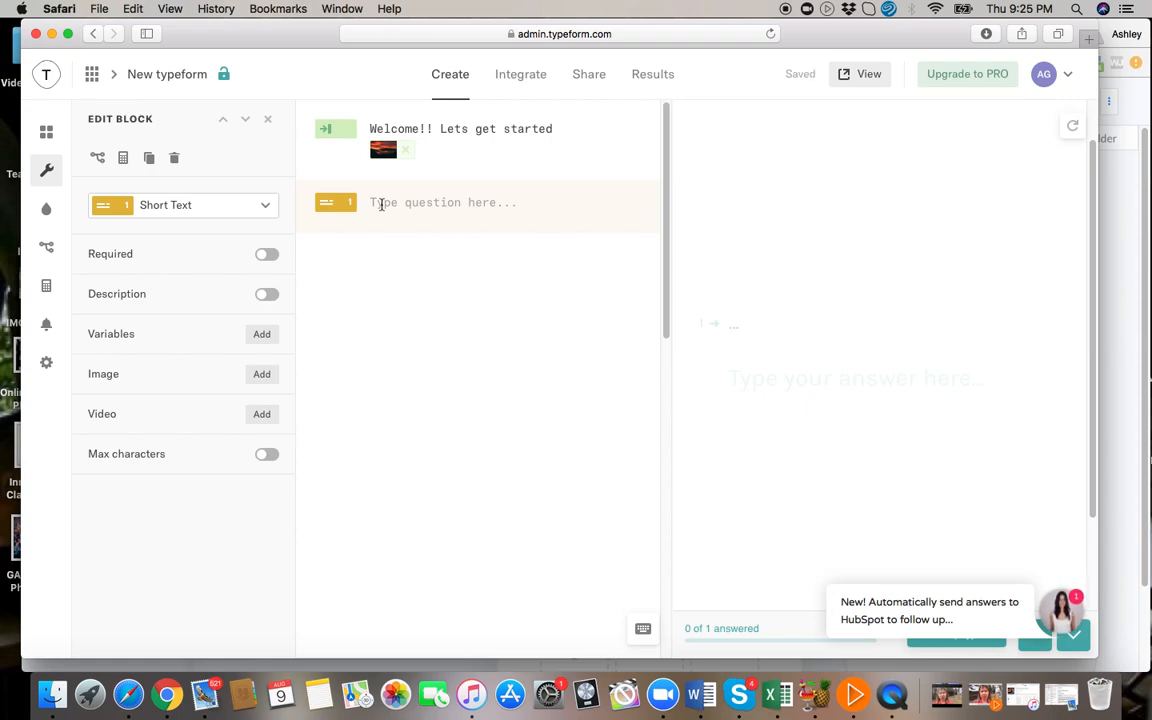
click(267, 207)
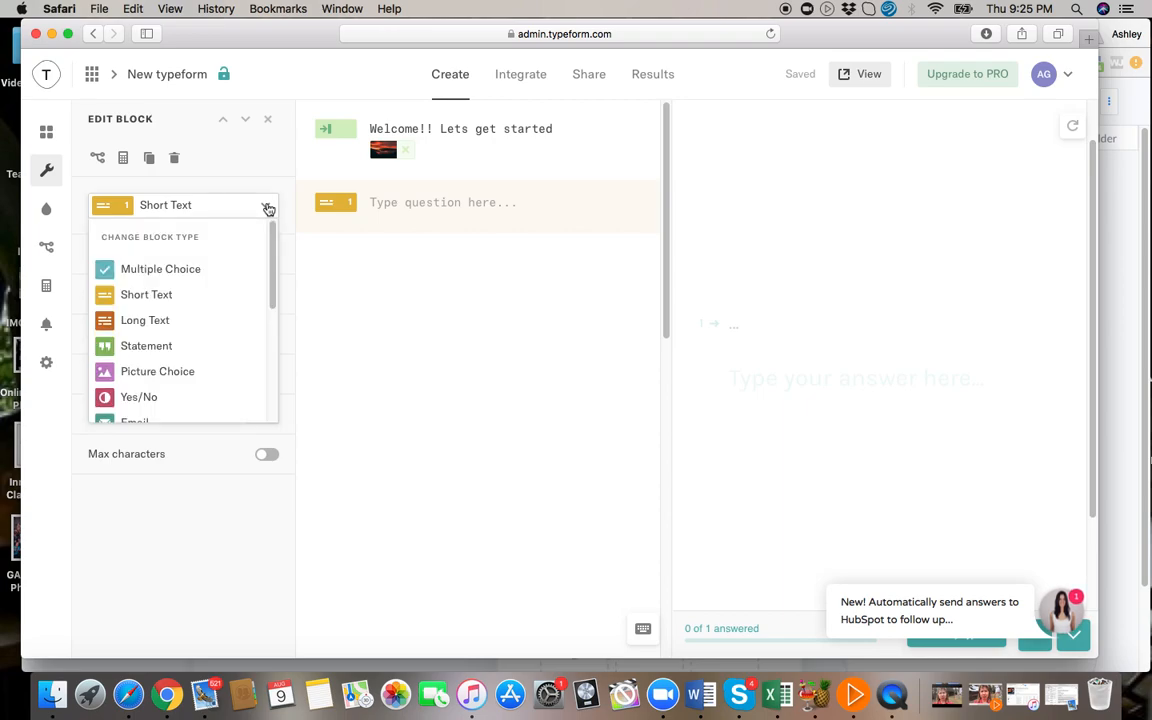
scroll(191, 349, down, 3)
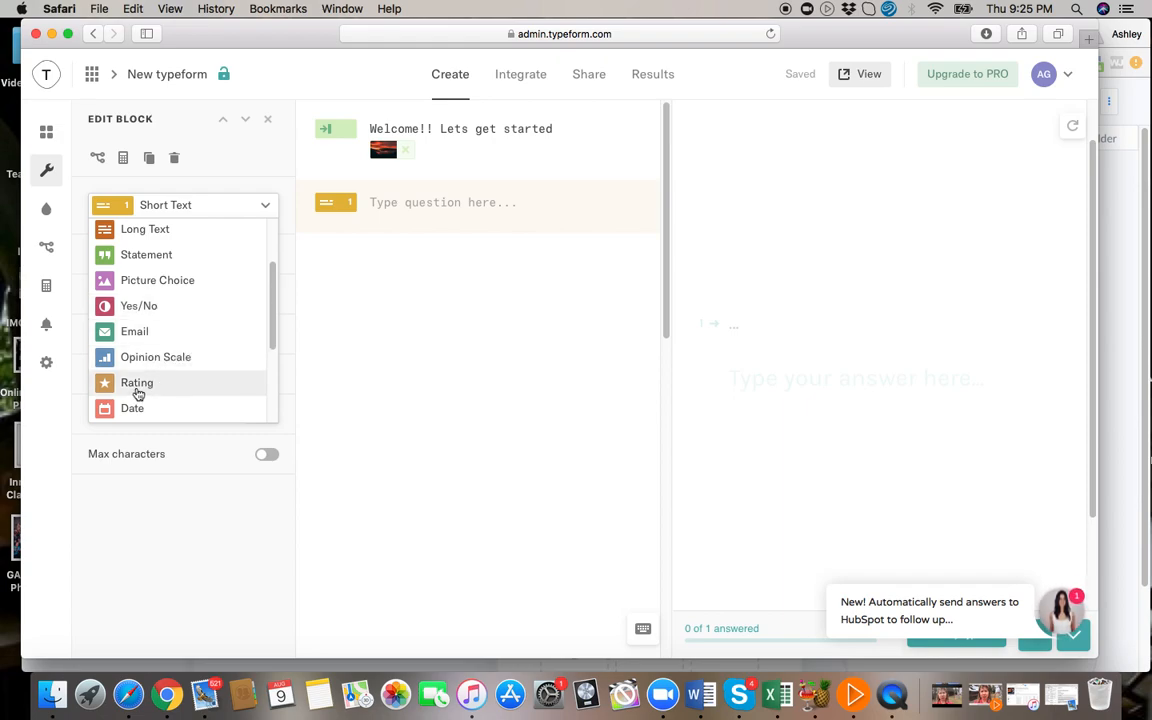
scroll(138, 392, down, 3)
scroll(138, 394, down, 1)
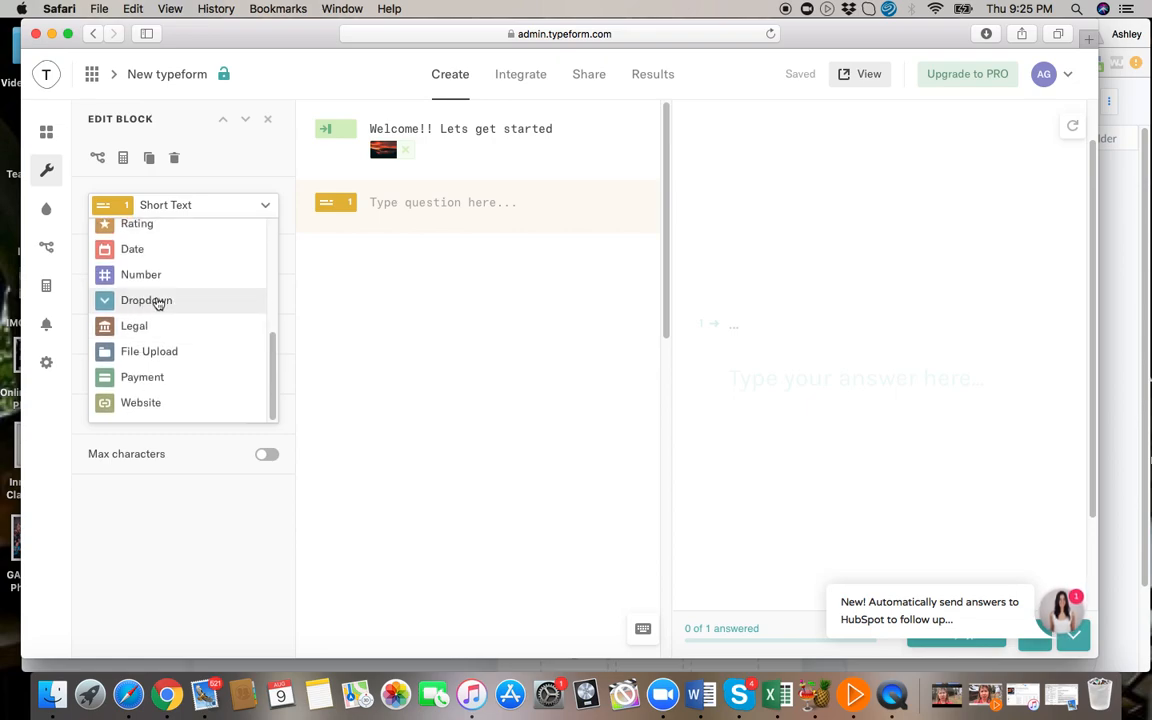
scroll(157, 303, up, 5)
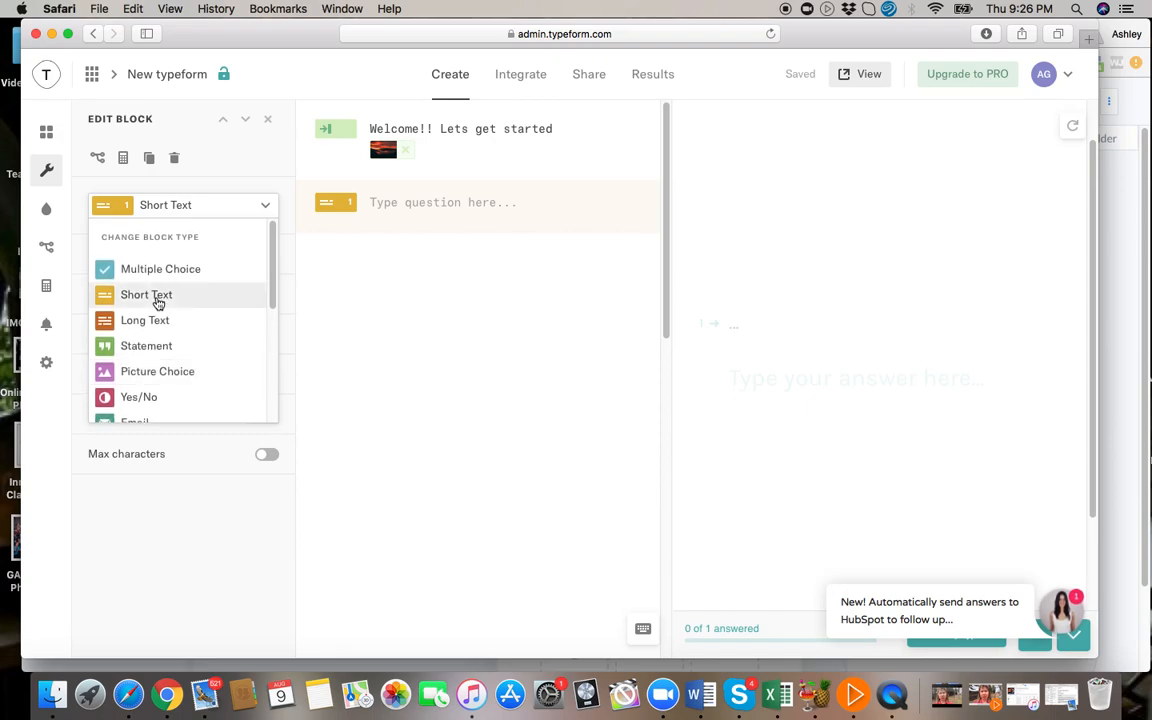
click(390, 204)
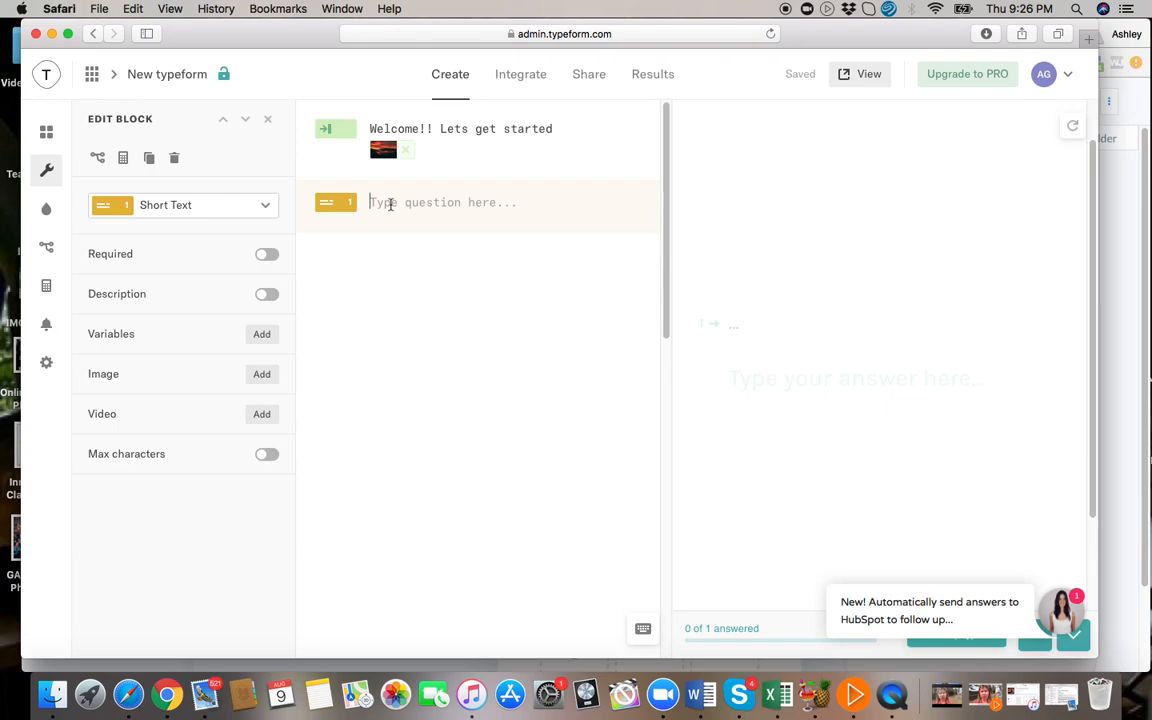
text(Firs)
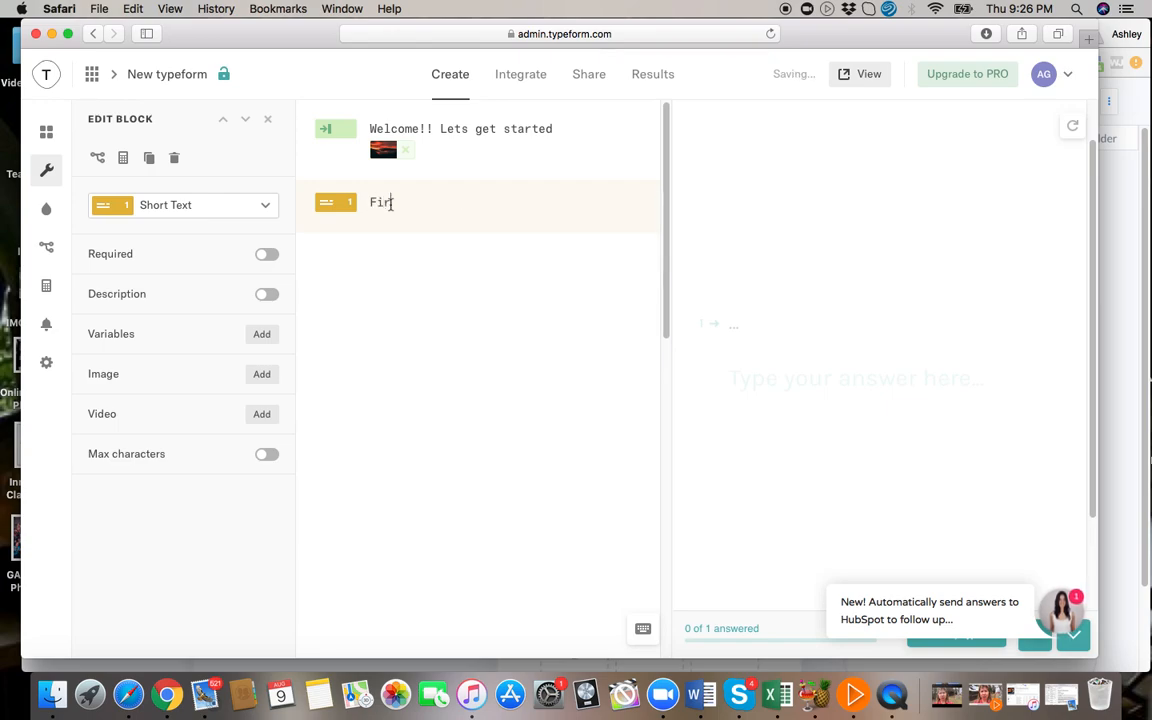
key(BackSpace)
key(BackSpace)
key(BackSpace)
key(BackSpace)
key(BackSpace)
text(What)
key(BackSpace)
key(BackSpace)
key(BackSpace)
key(BackSpace)
key(BackSpace)
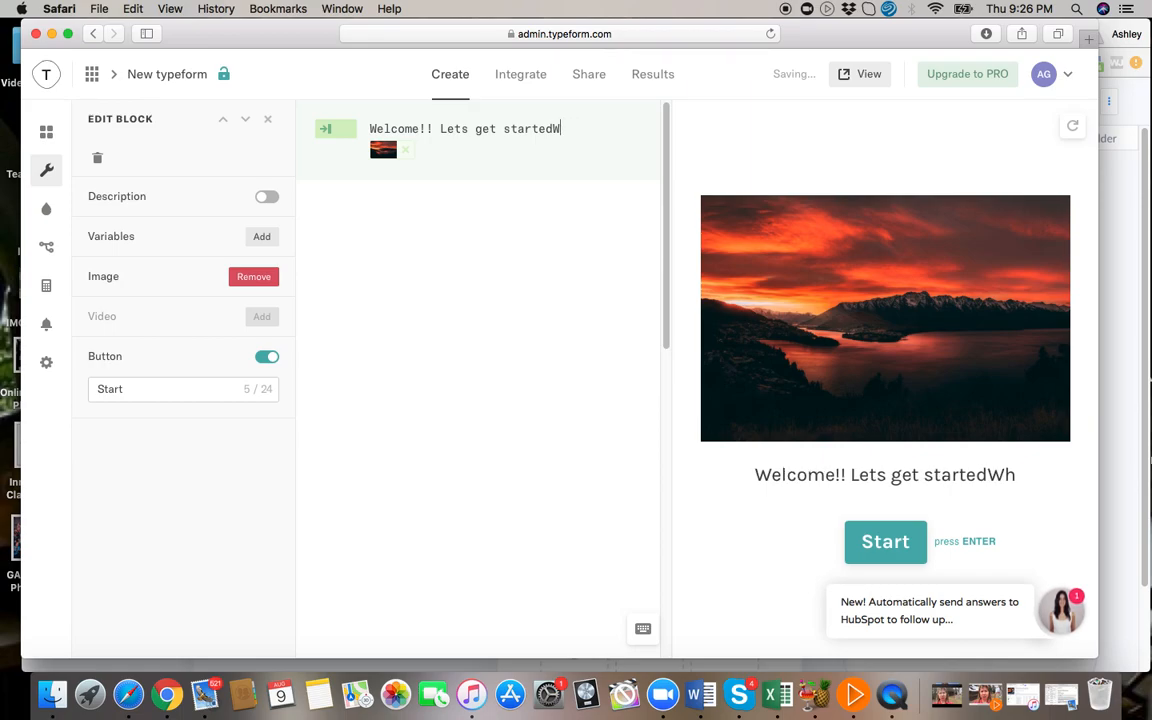
Add a required Short Text question reading "What is your first and last name?" below the welcome screen.
click(46, 131)
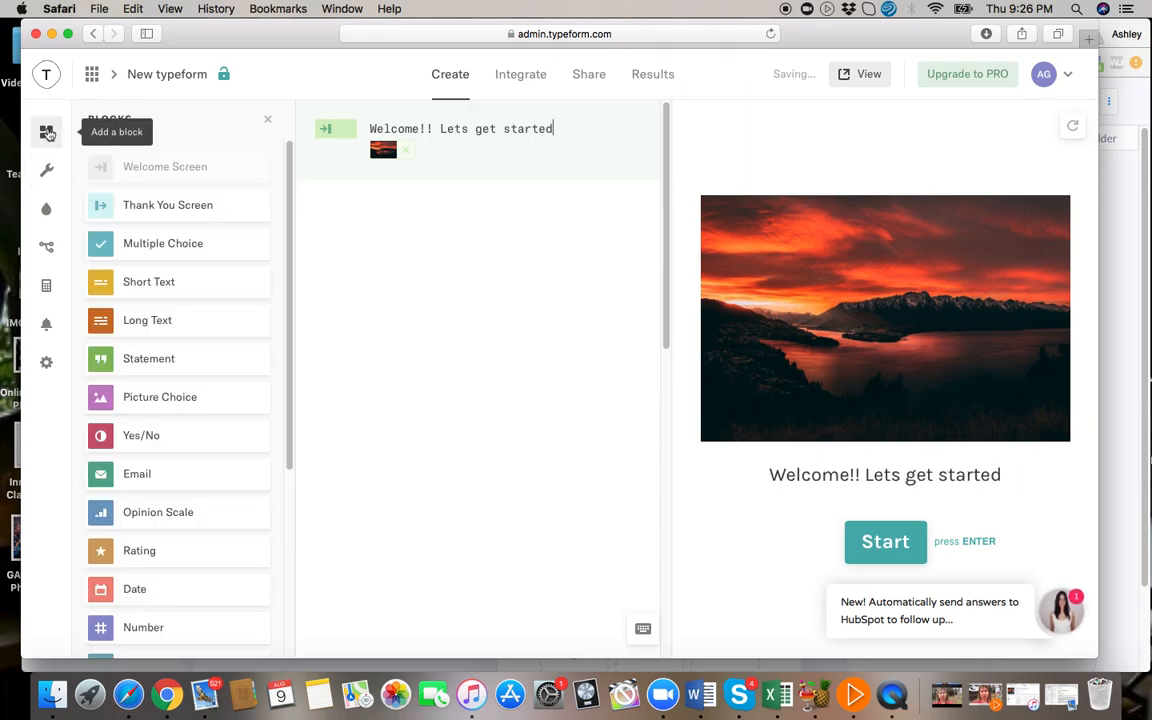
click(168, 284)
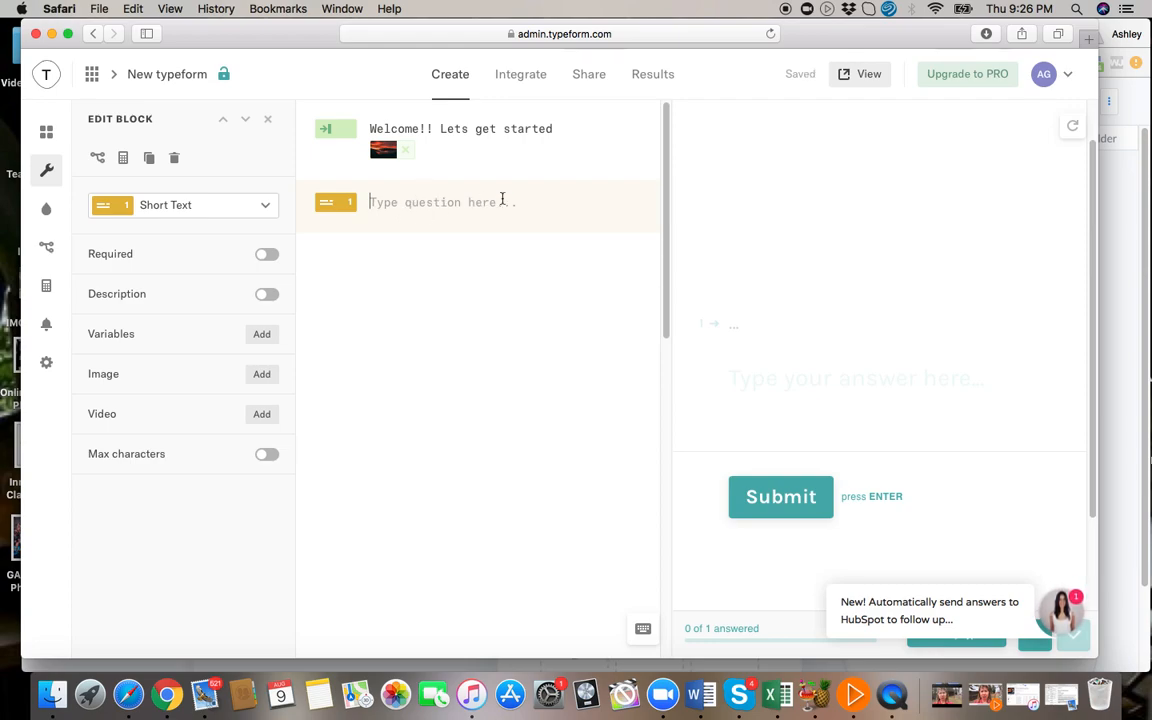
text(T)
key(BackSpace)
text(What is your first and last nam)
key(BackSpace)
key(BackSpace)
key(BackSpace)
text(name?)
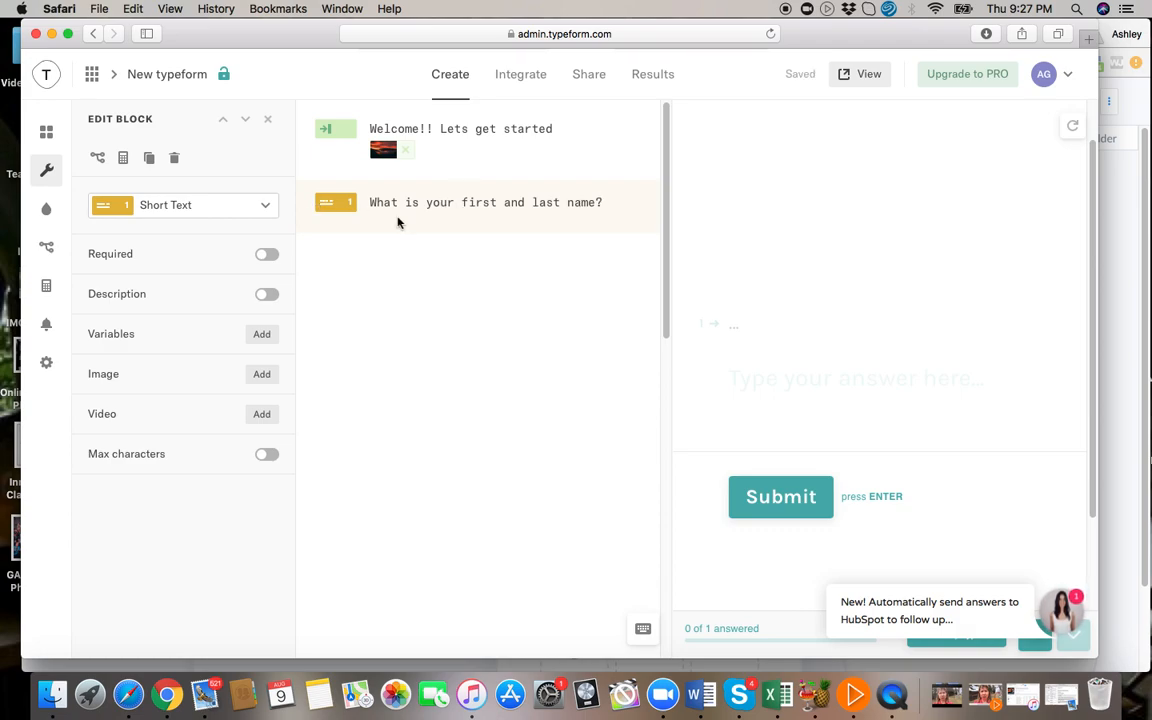
click(264, 256)
Add a second required Short Text question, "Whats going on in your life right now that has you interested in Online Business?".
key(Return)
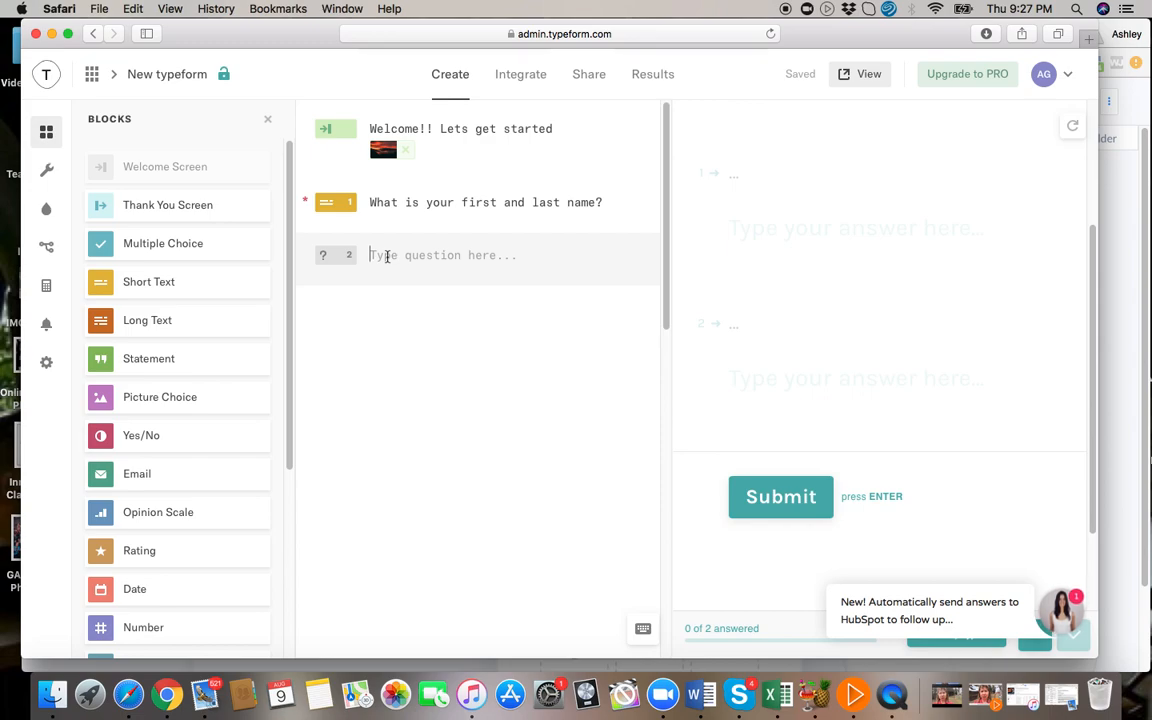
text(Wha)
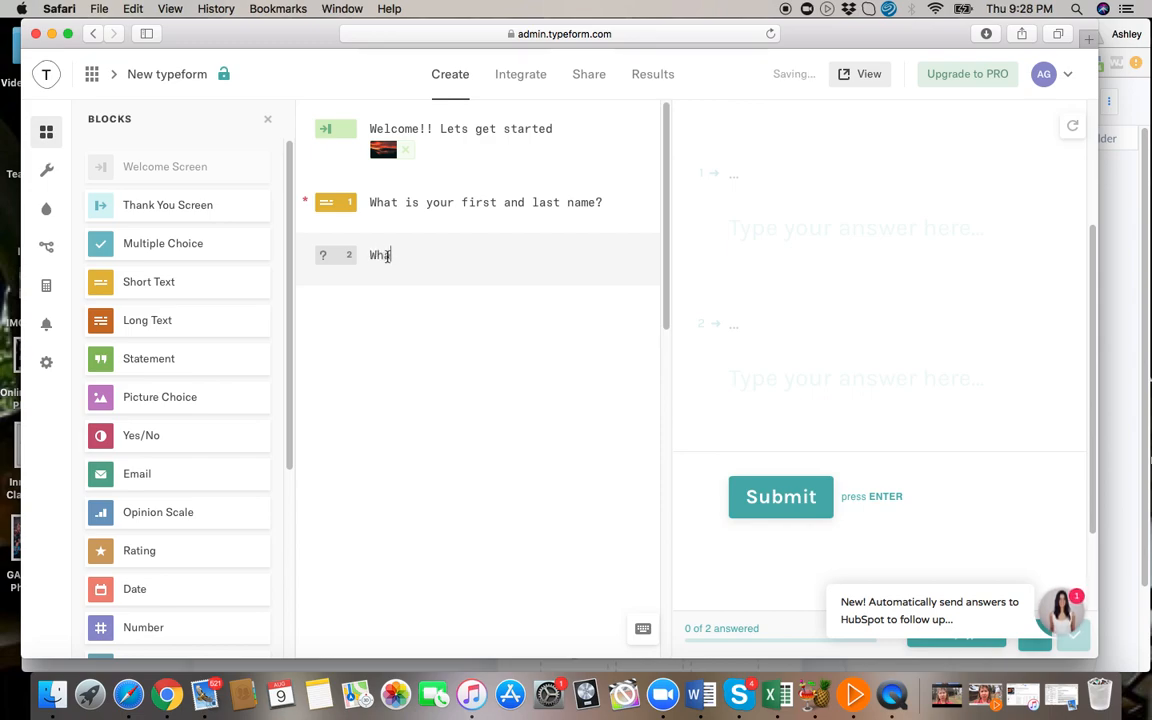
text(ts going on in life)
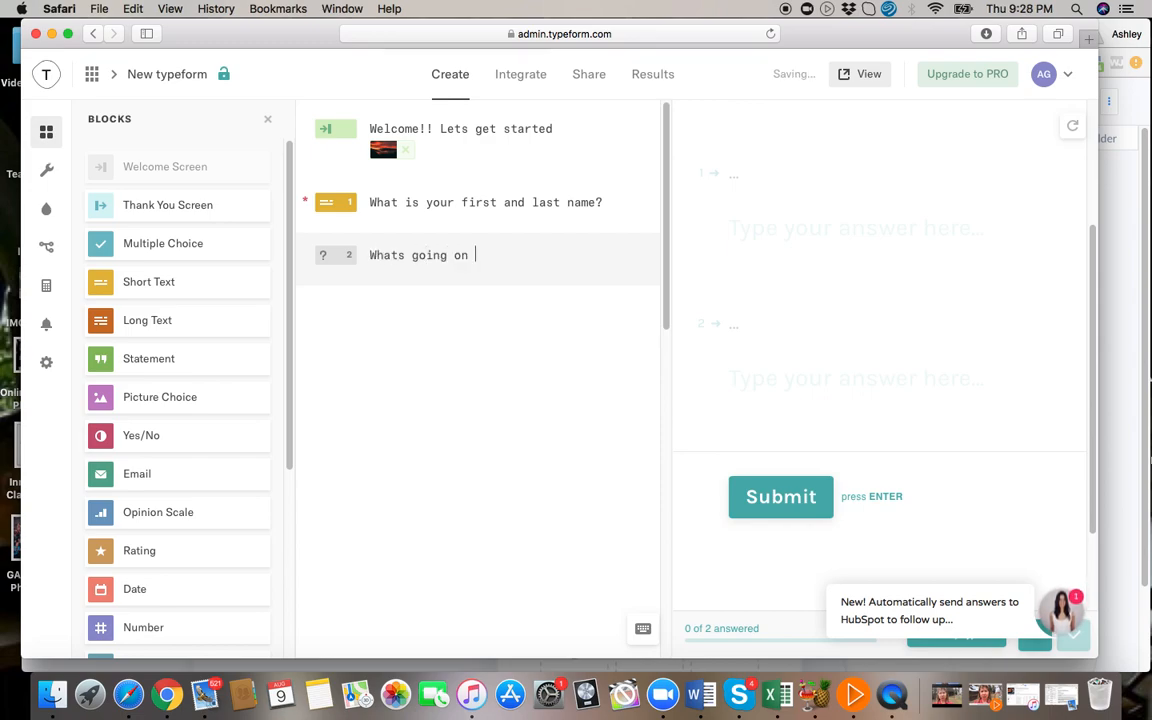
key(BackSpace)
key(BackSpace)
key(BackSpace)
key(BackSpace)
text(your life t)
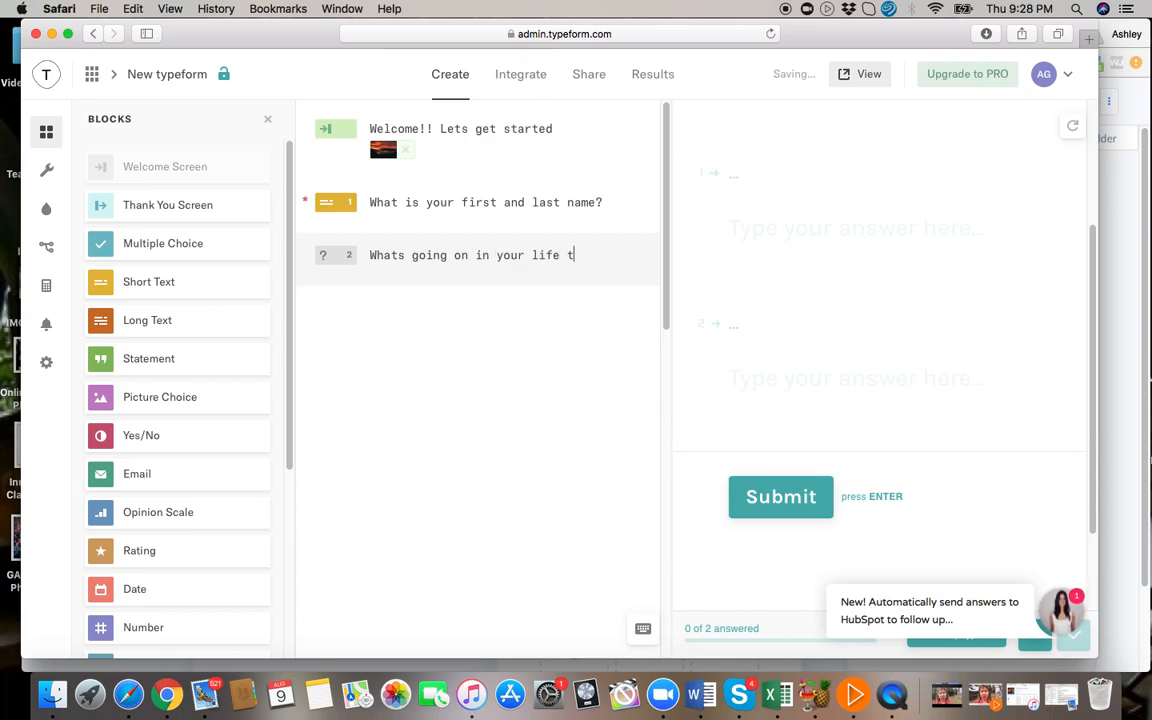
key(BackSpace)
text(right now )
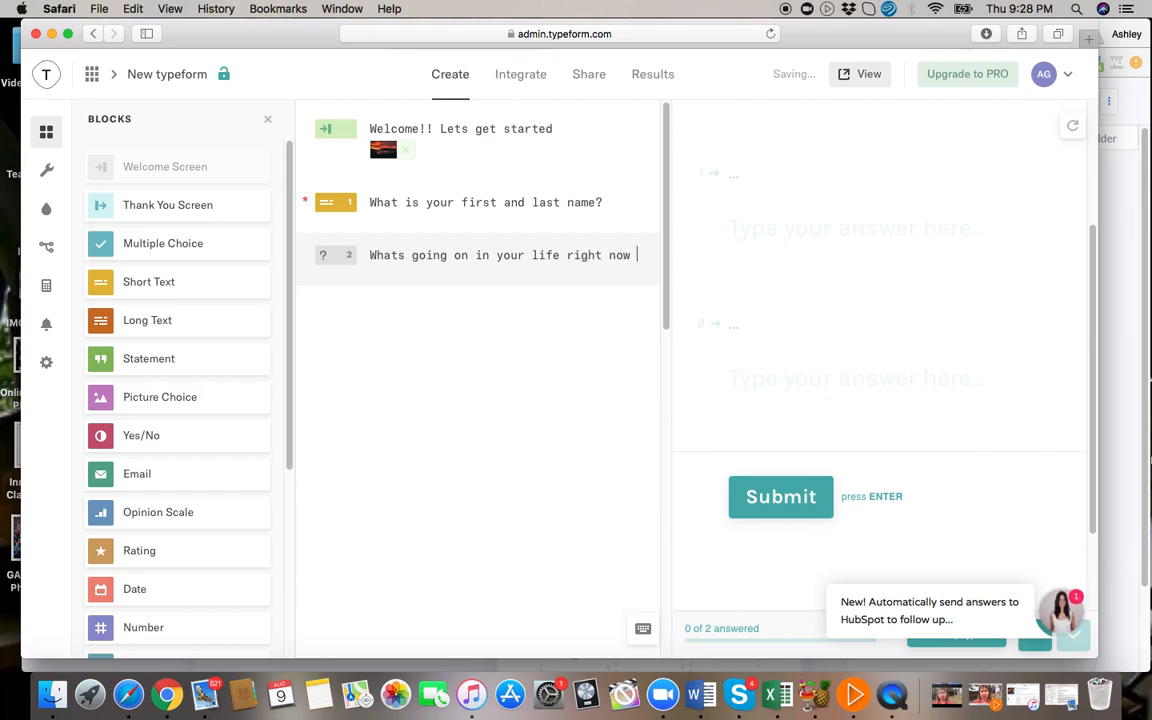
text(that has you in)
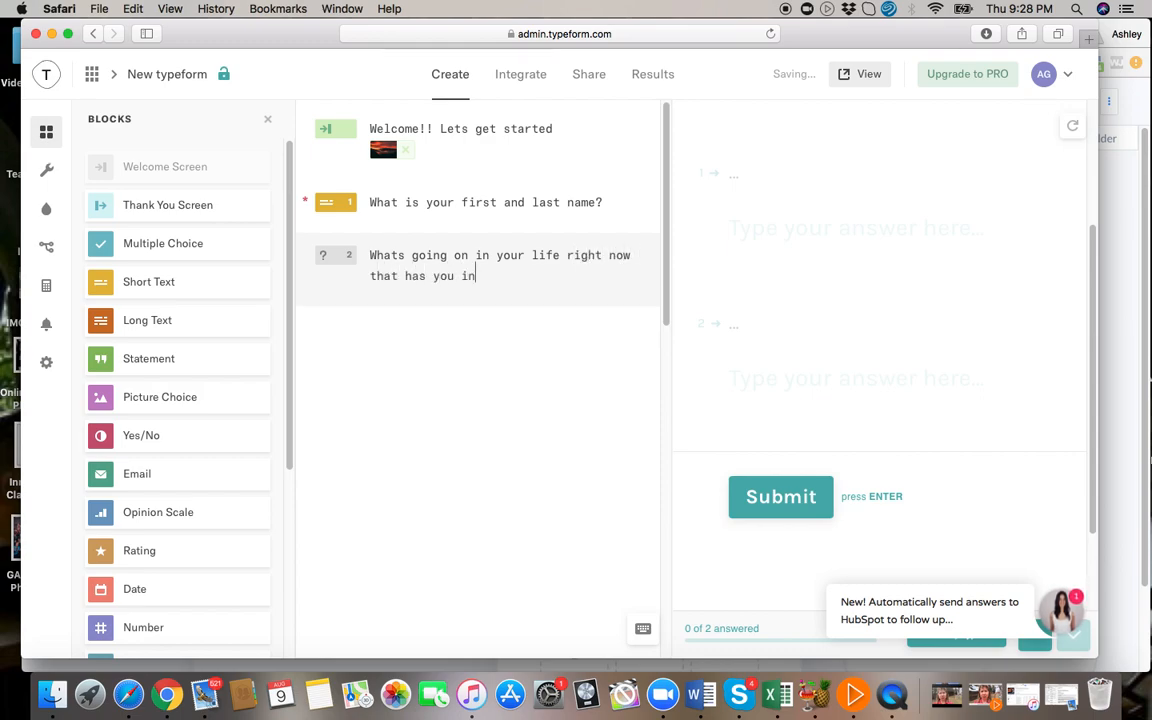
text(terested in )
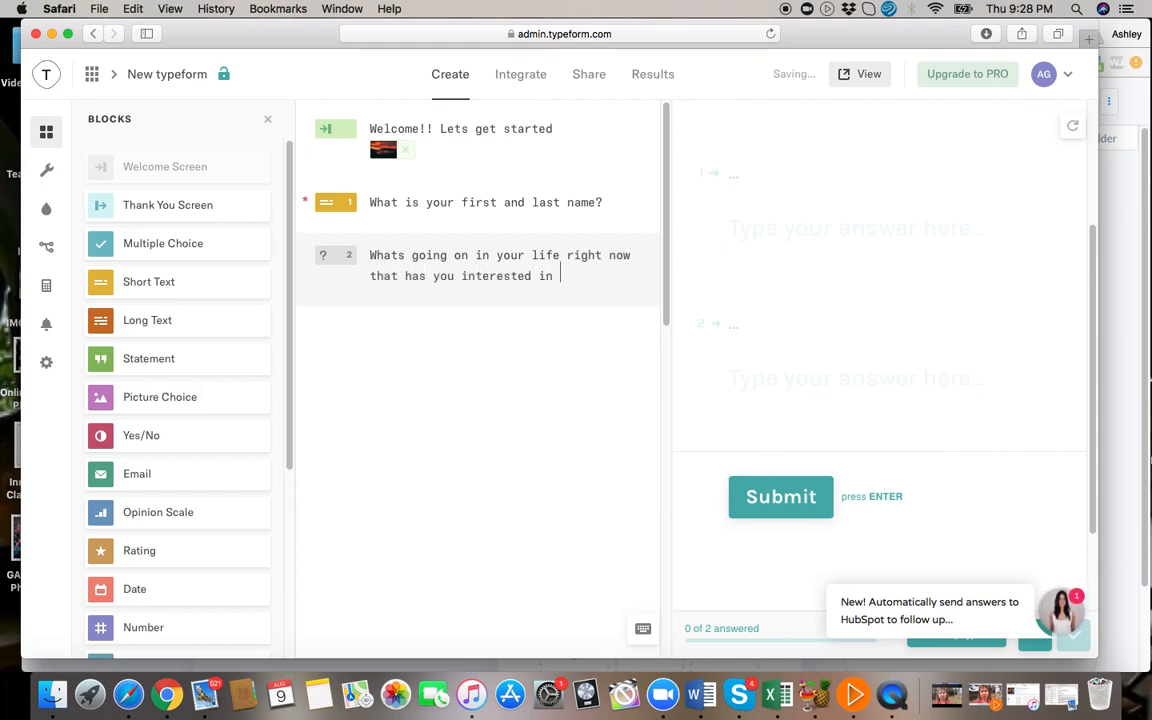
text(Online Busine)
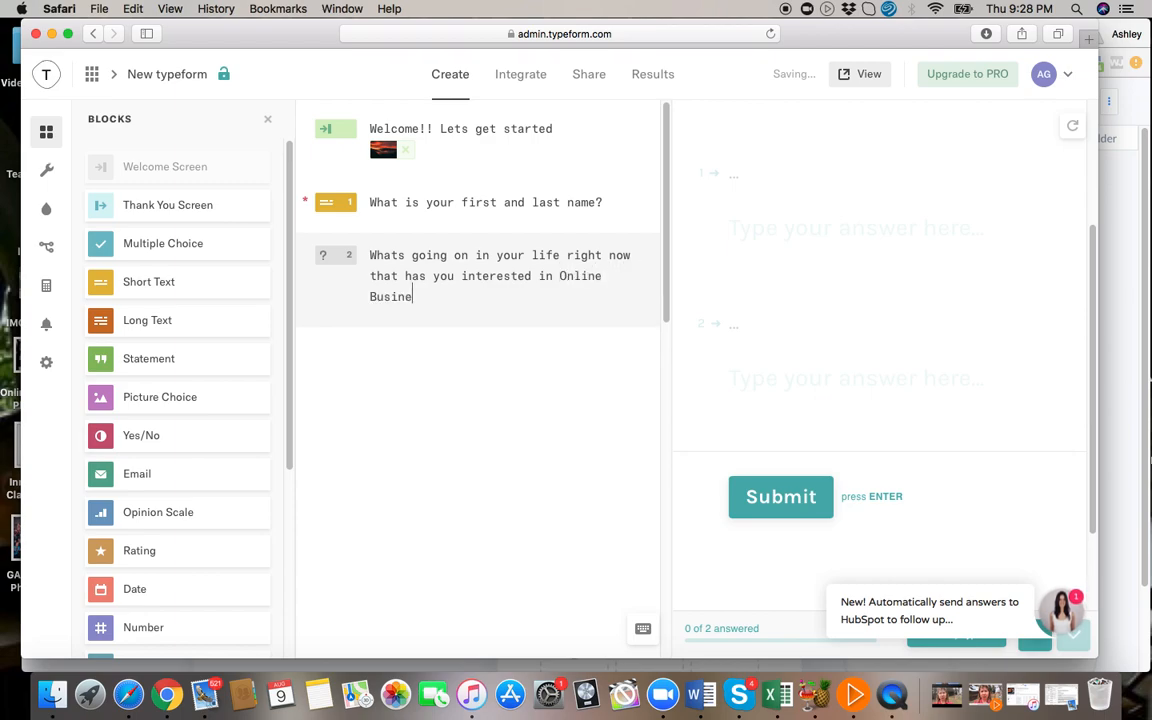
text(ss?)
click(147, 285)
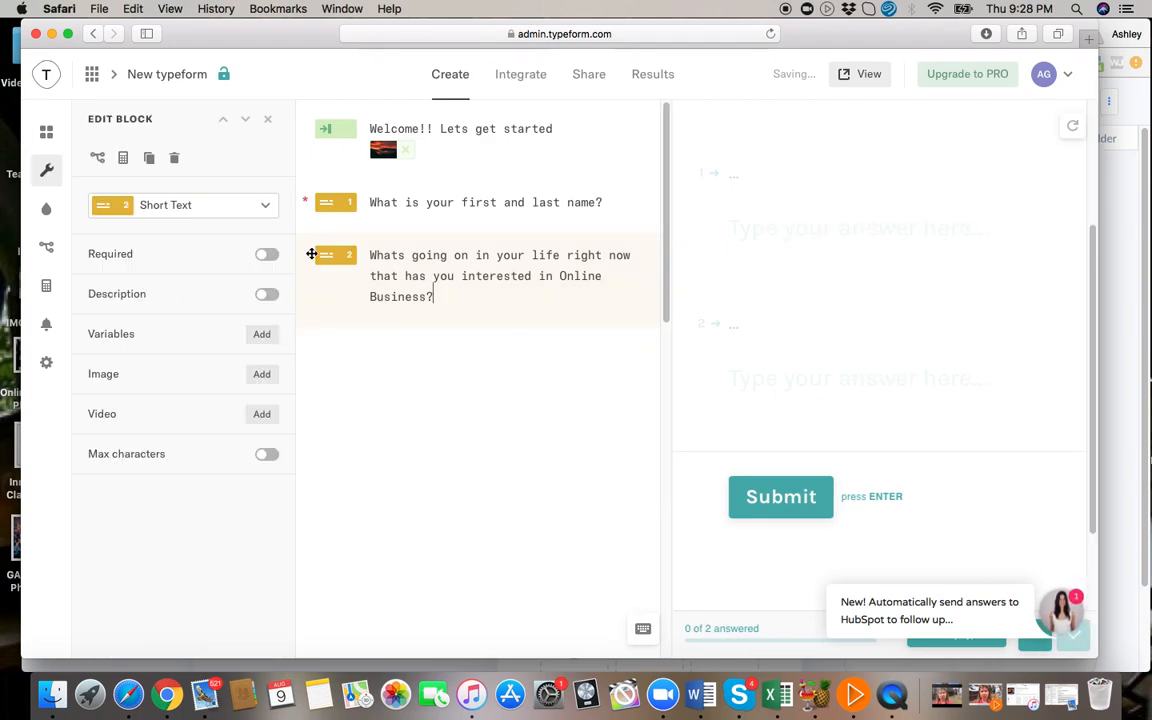
click(264, 257)
Give the second question the description "**Be as descritpive as possible**".
click(264, 297)
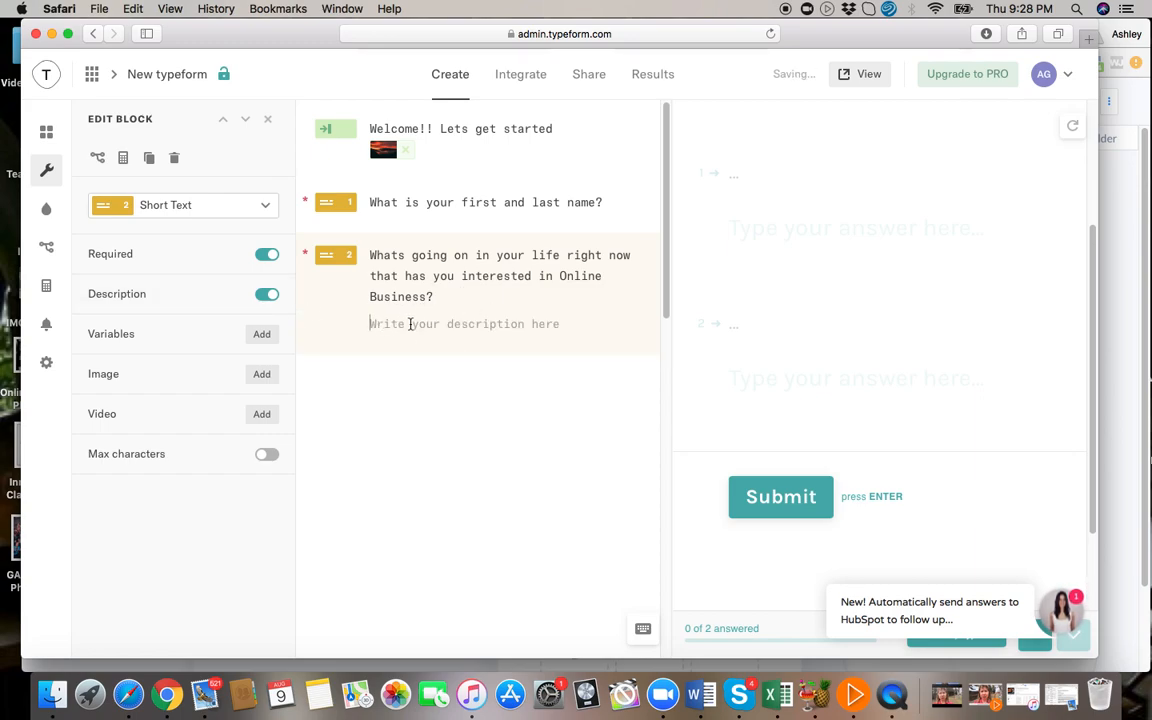
text(**Be )
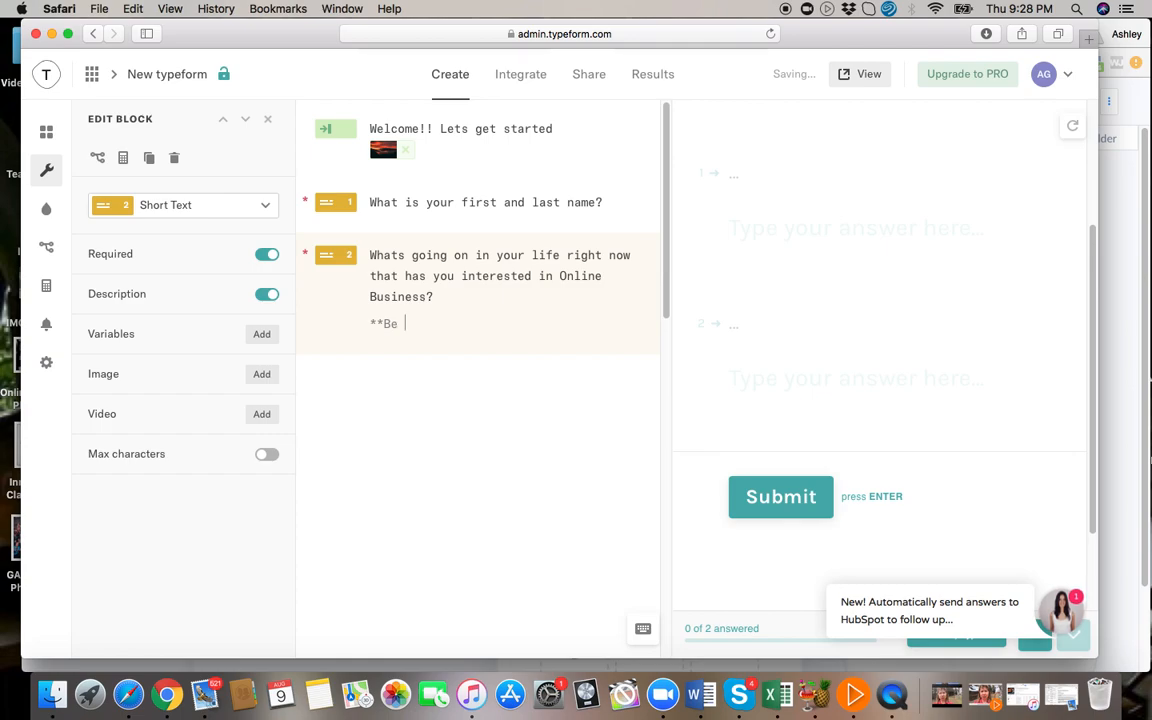
text(as descritpive as possible**)
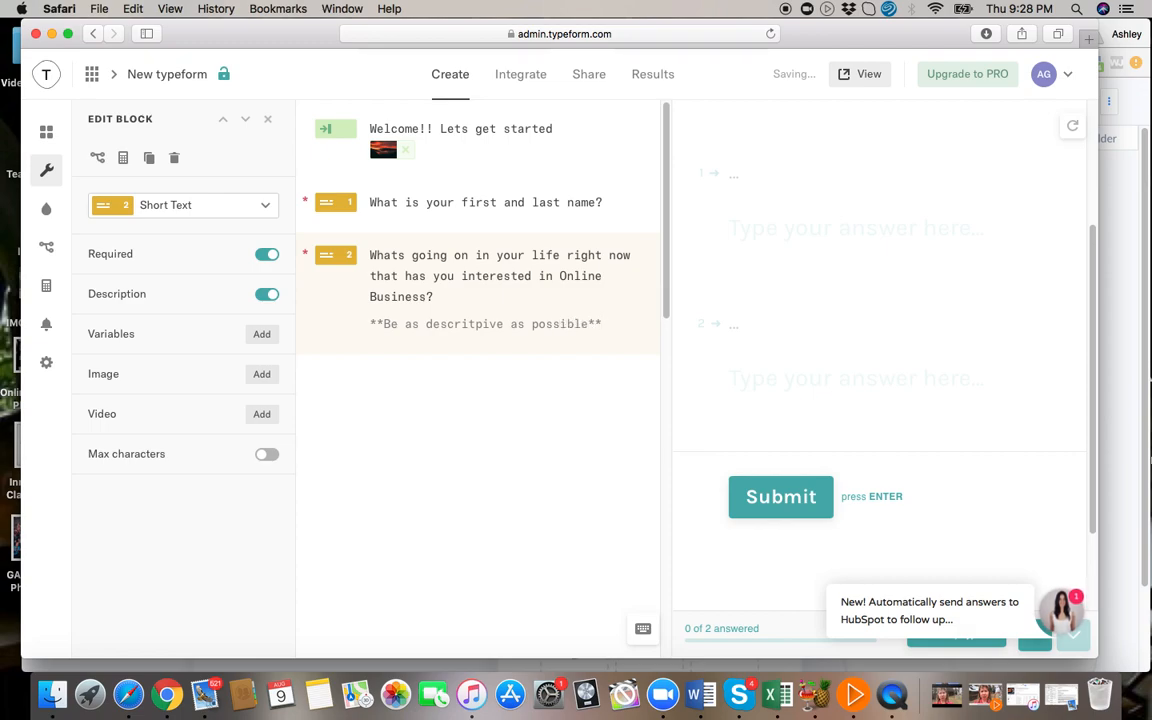
Add a required Short Text question, "Do you have any previous experience with Online buisness or something simliar?", and start a fourth question.
key(Return)
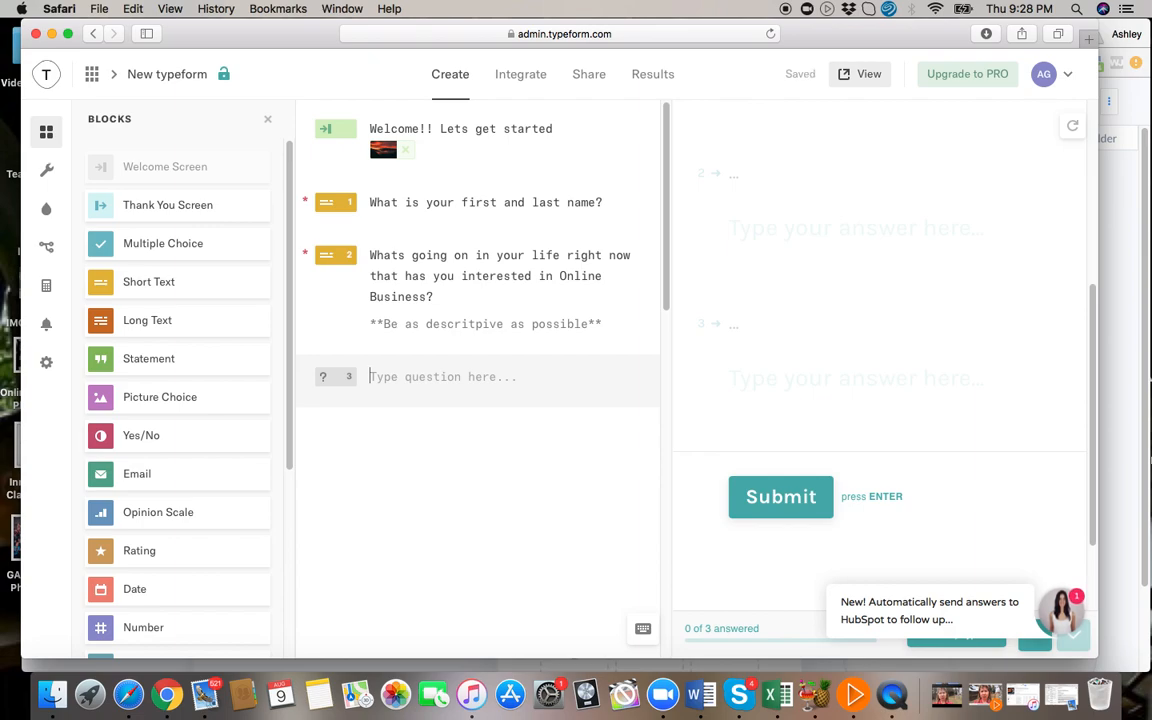
click(252, 283)
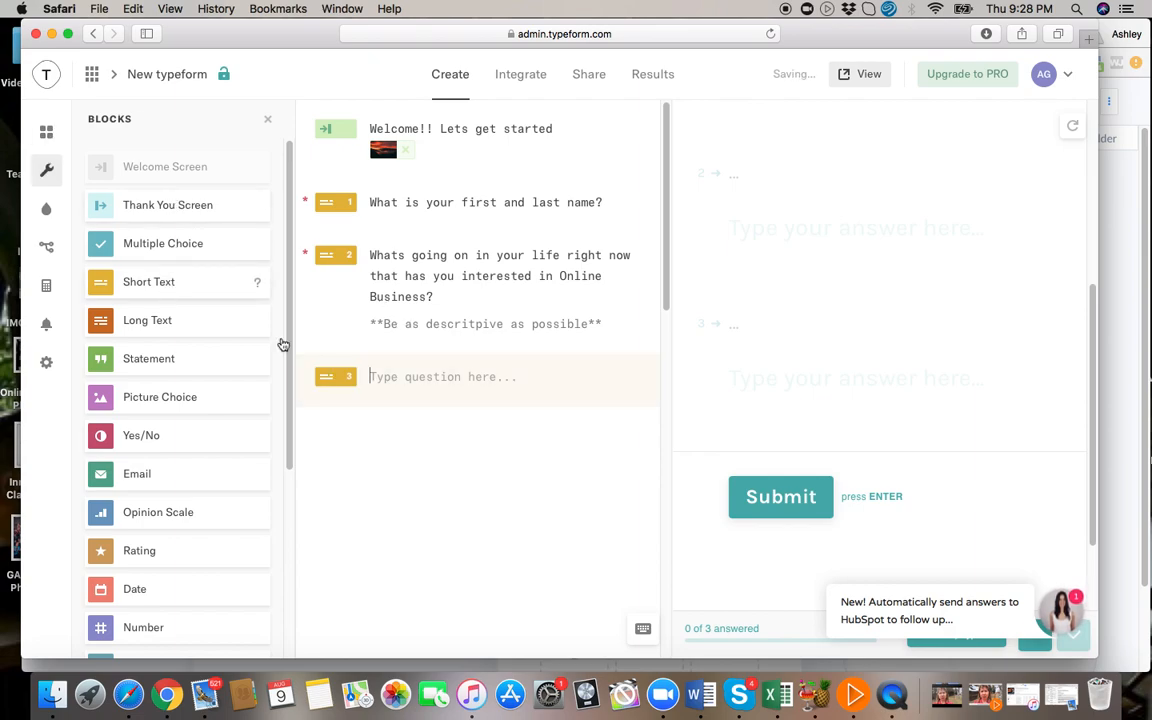
text(Do you have)
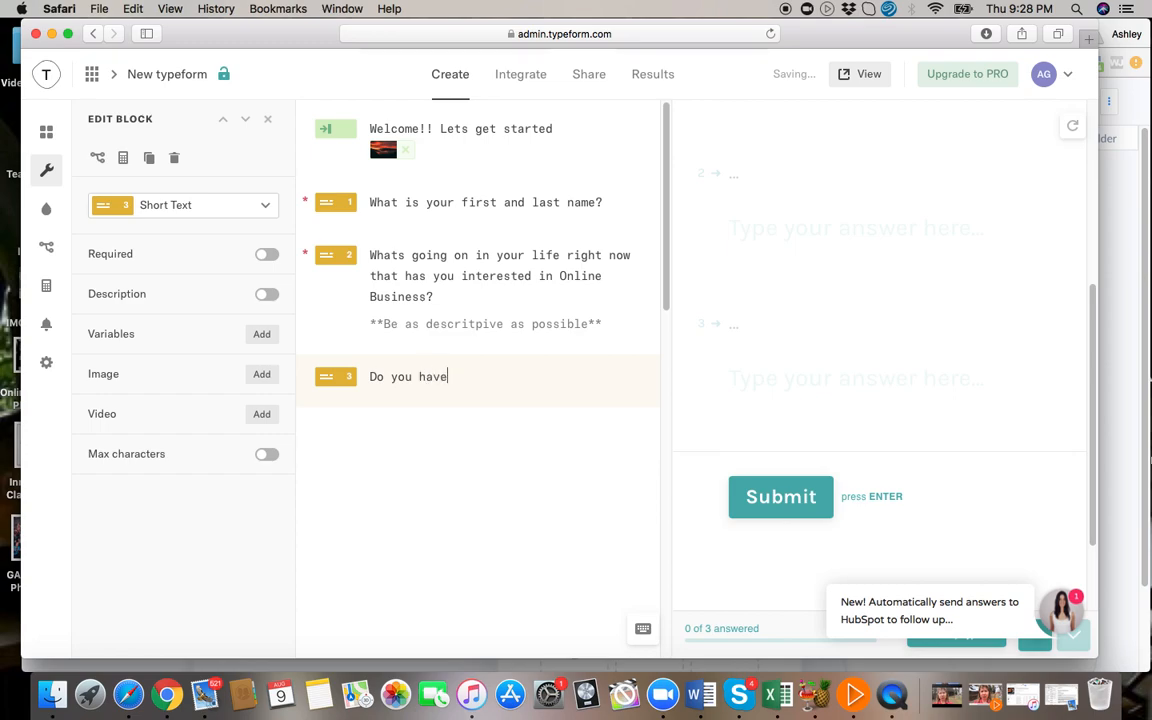
text( any previou)
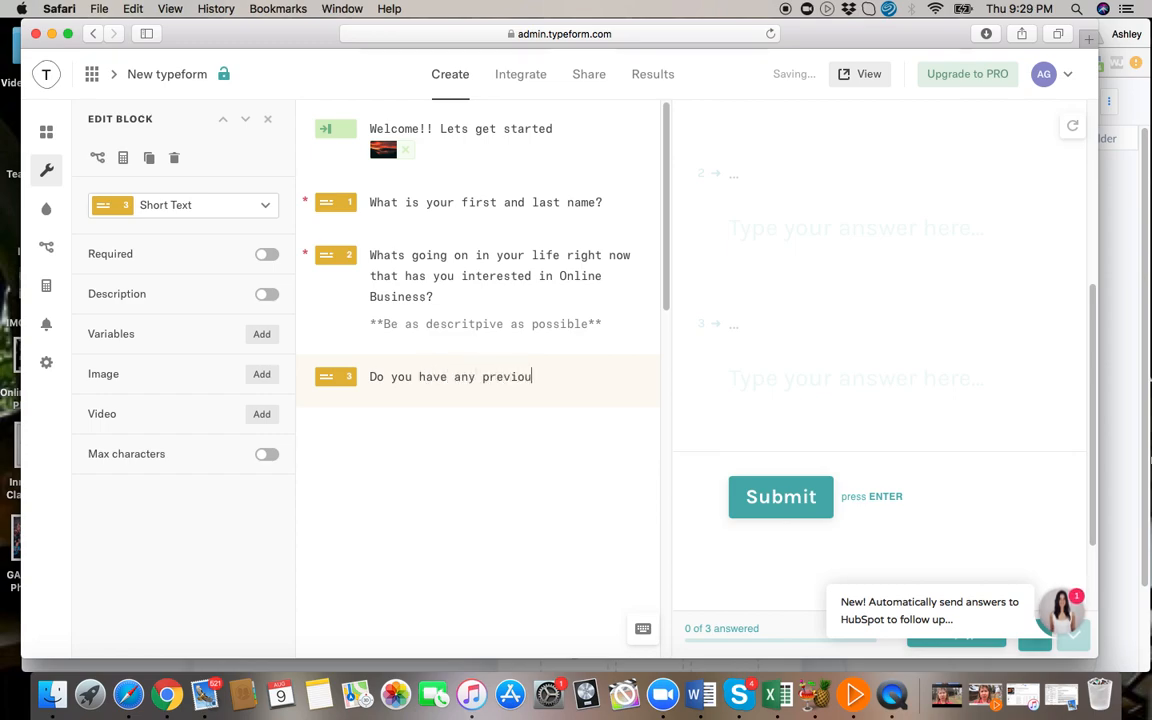
text(s experinc)
key(BackSpace)
text(en)
key(BackSpace)
key(BackSpace)
key(BackSpace)
text(ence )
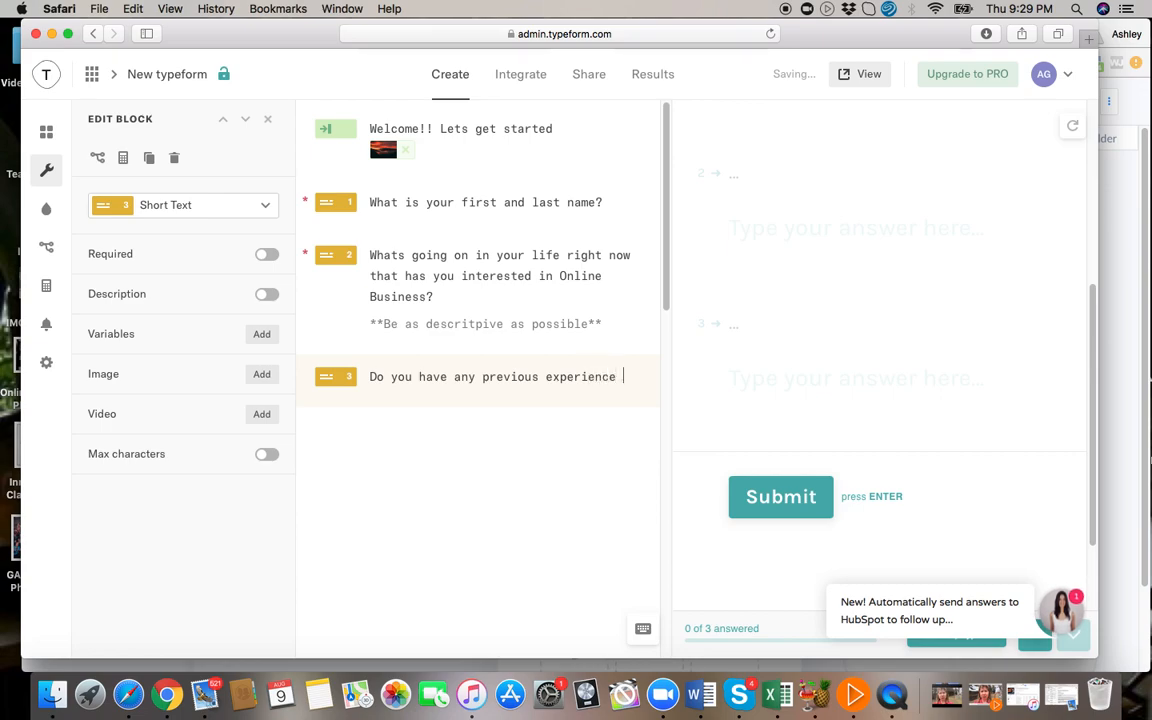
text(with Online buisness or)
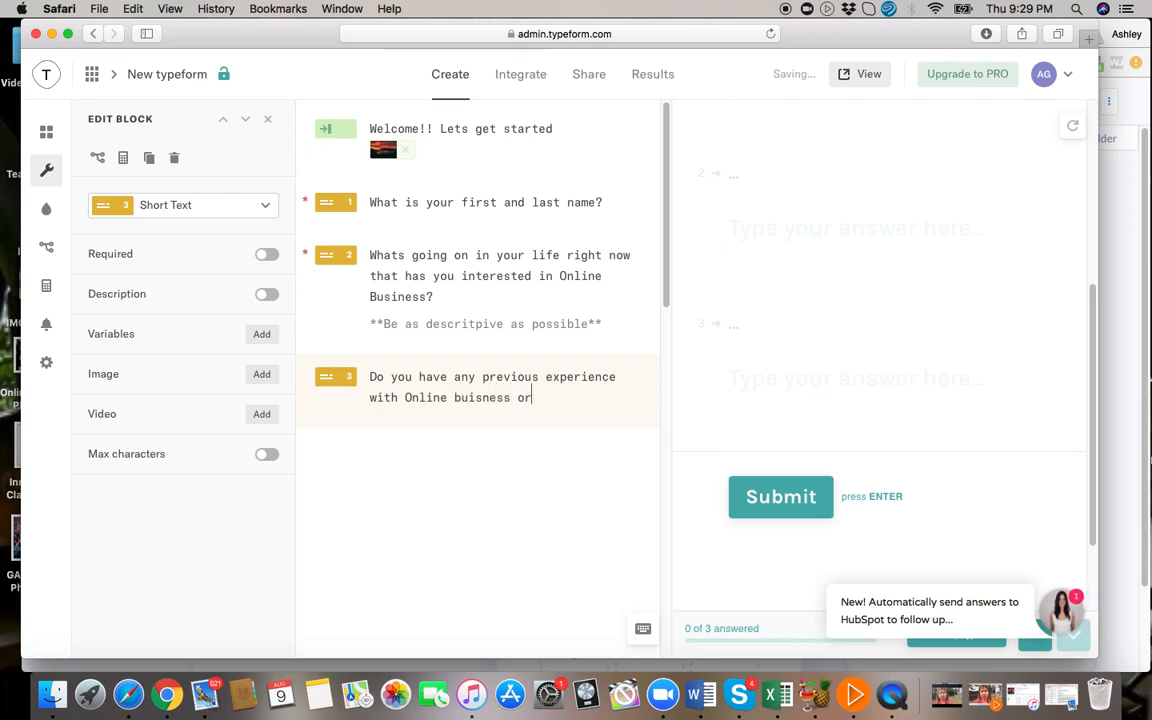
text( something simli)
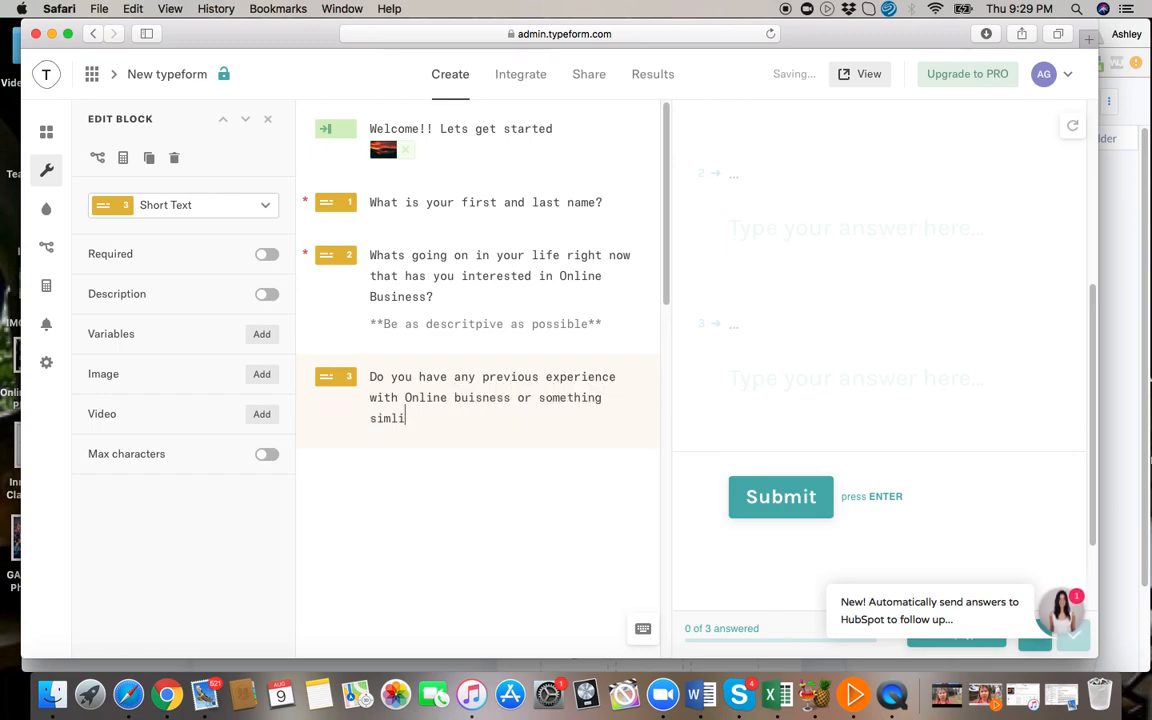
text(ar?)
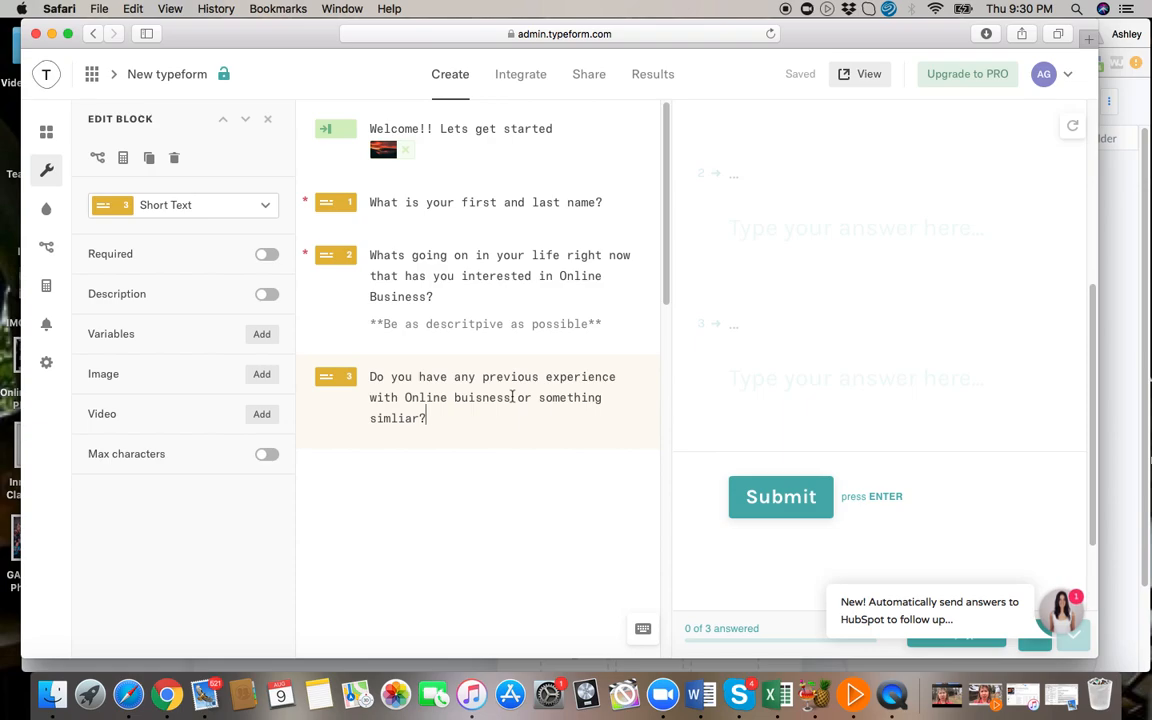
click(263, 258)
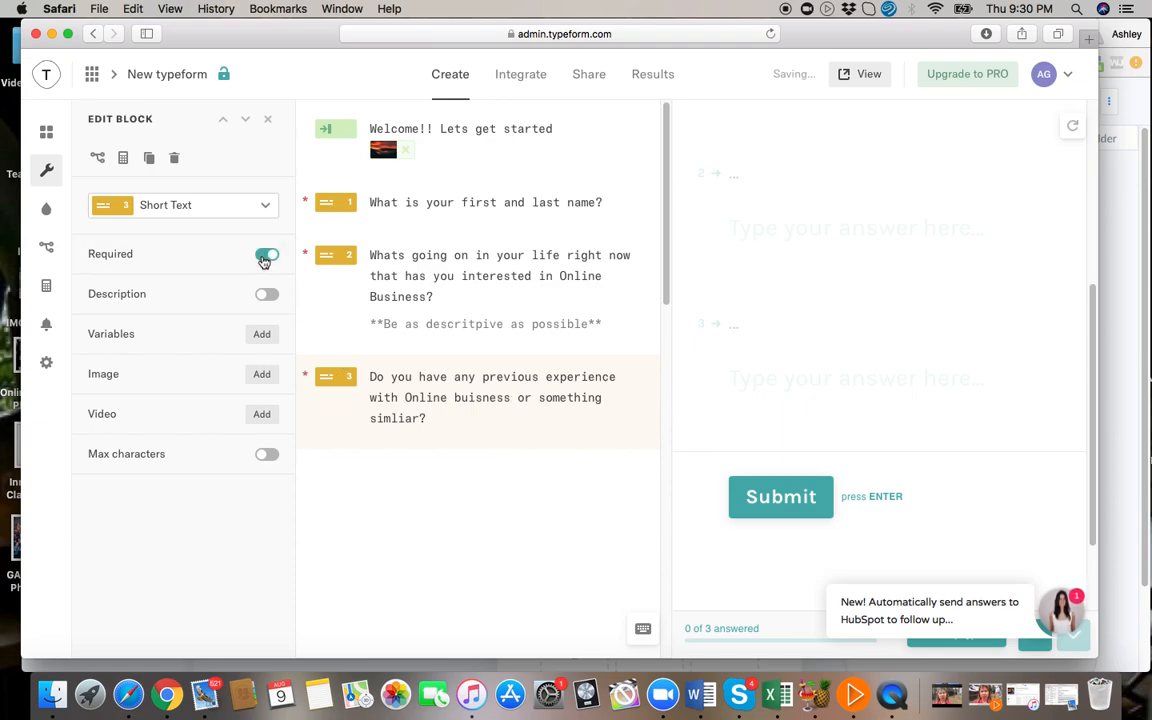
key(Return)
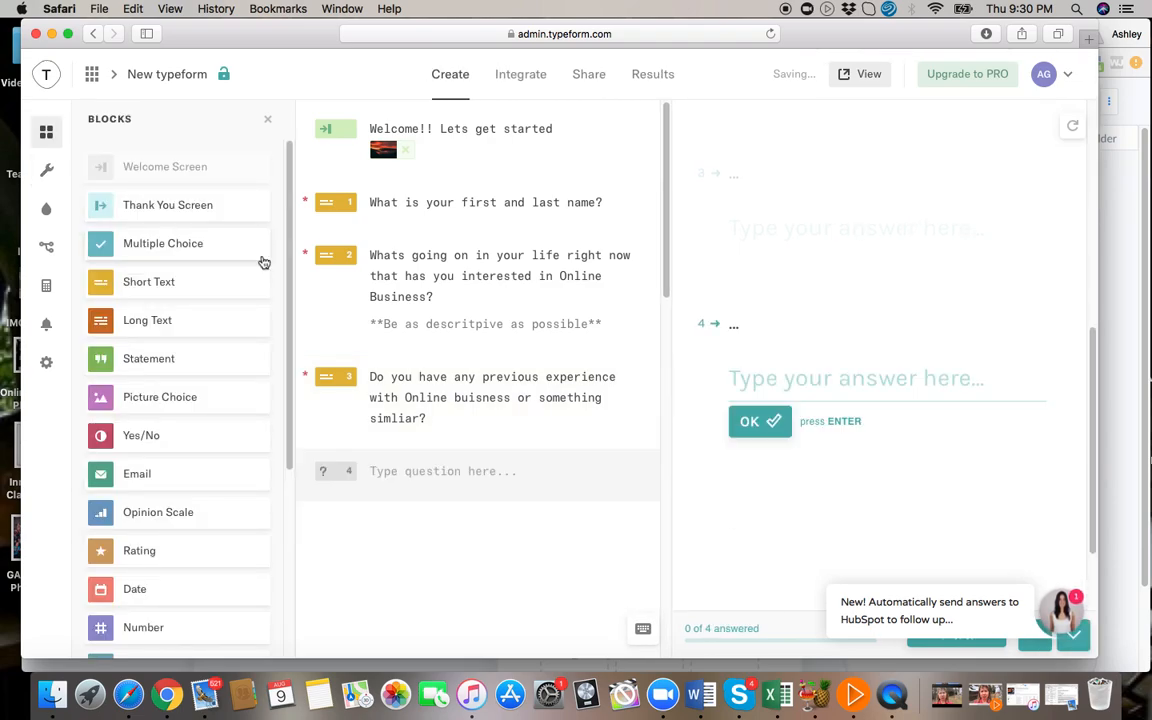
Give the third question, about previous experience, the description "** Experience not necessary**".
click(452, 419)
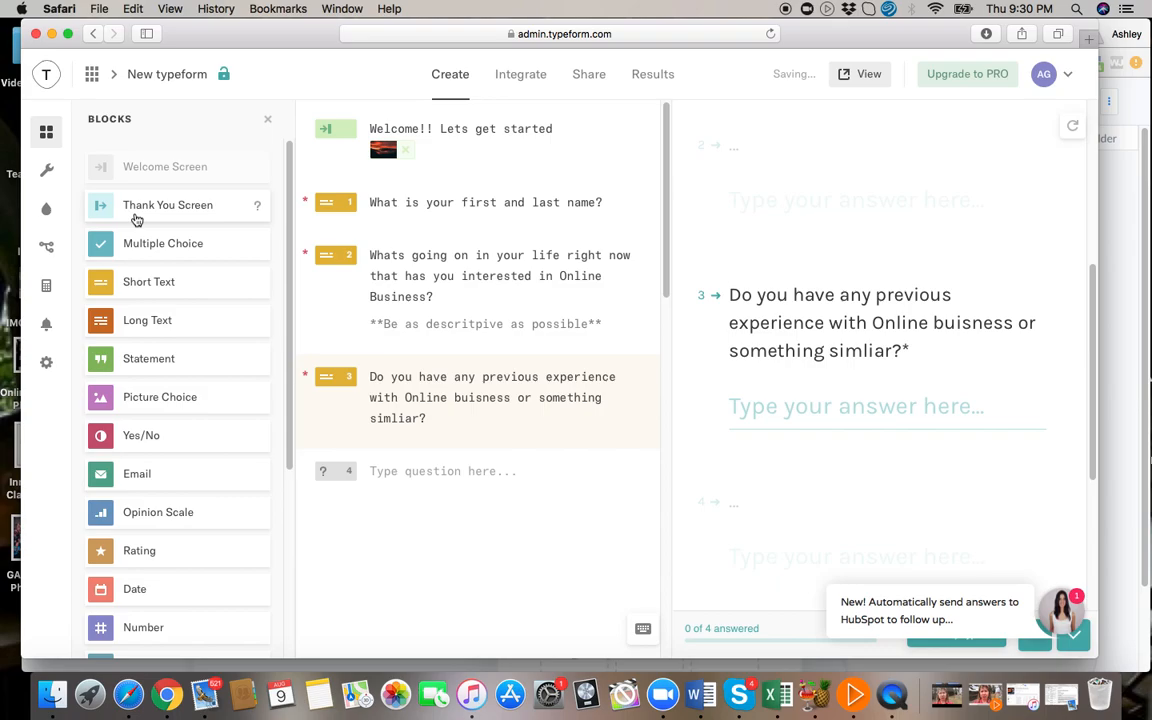
click(347, 384)
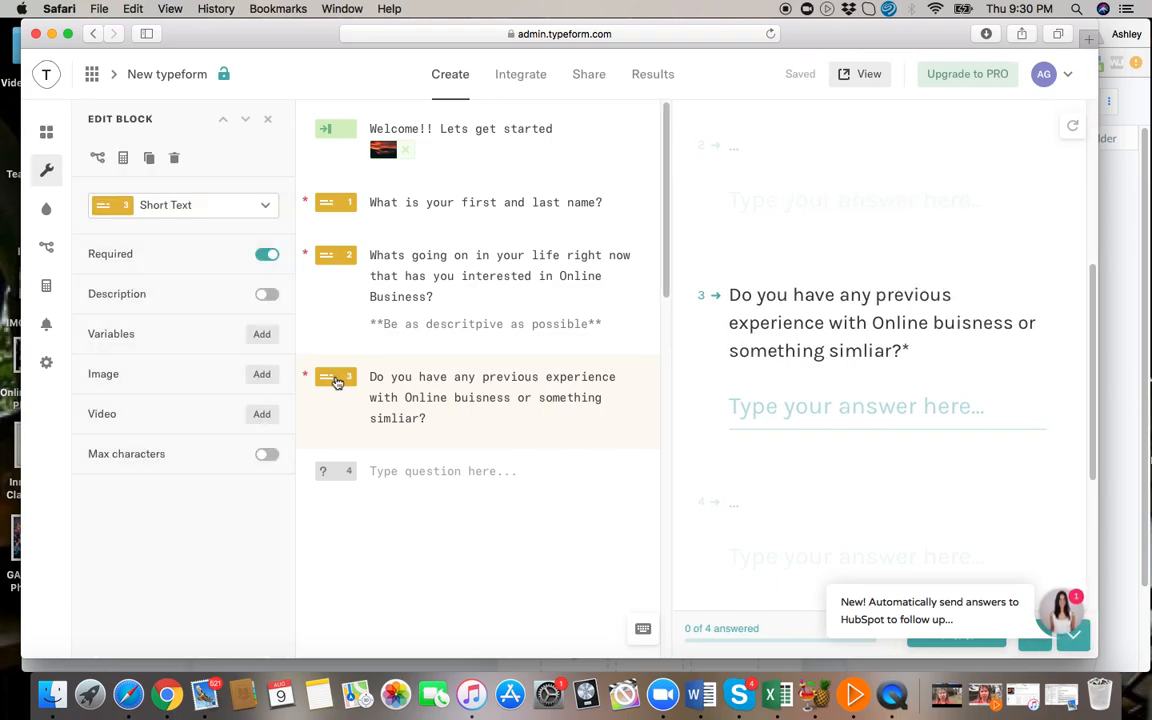
click(266, 296)
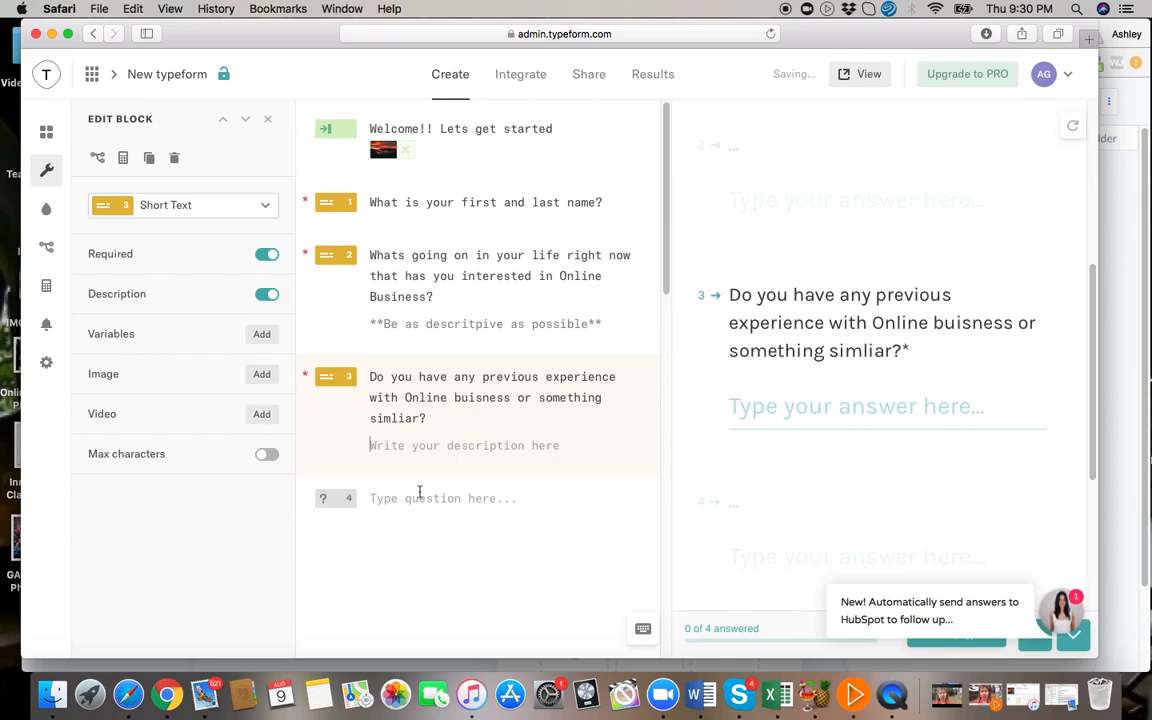
text(** Exp)
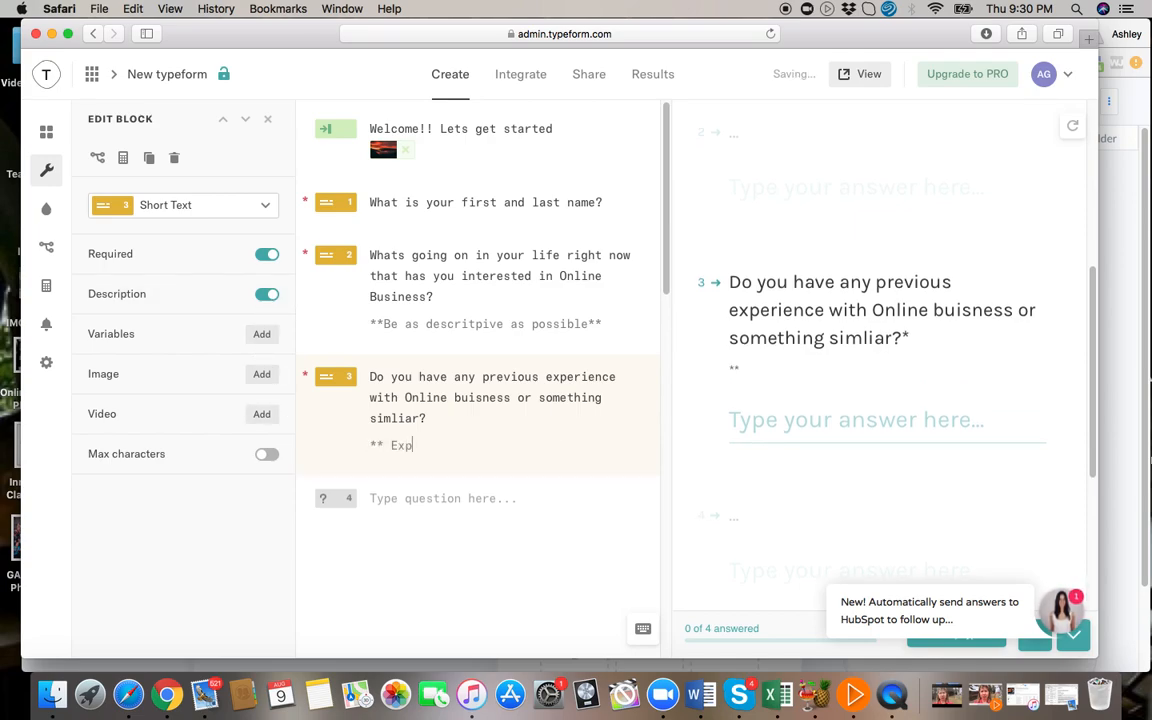
text(erience)
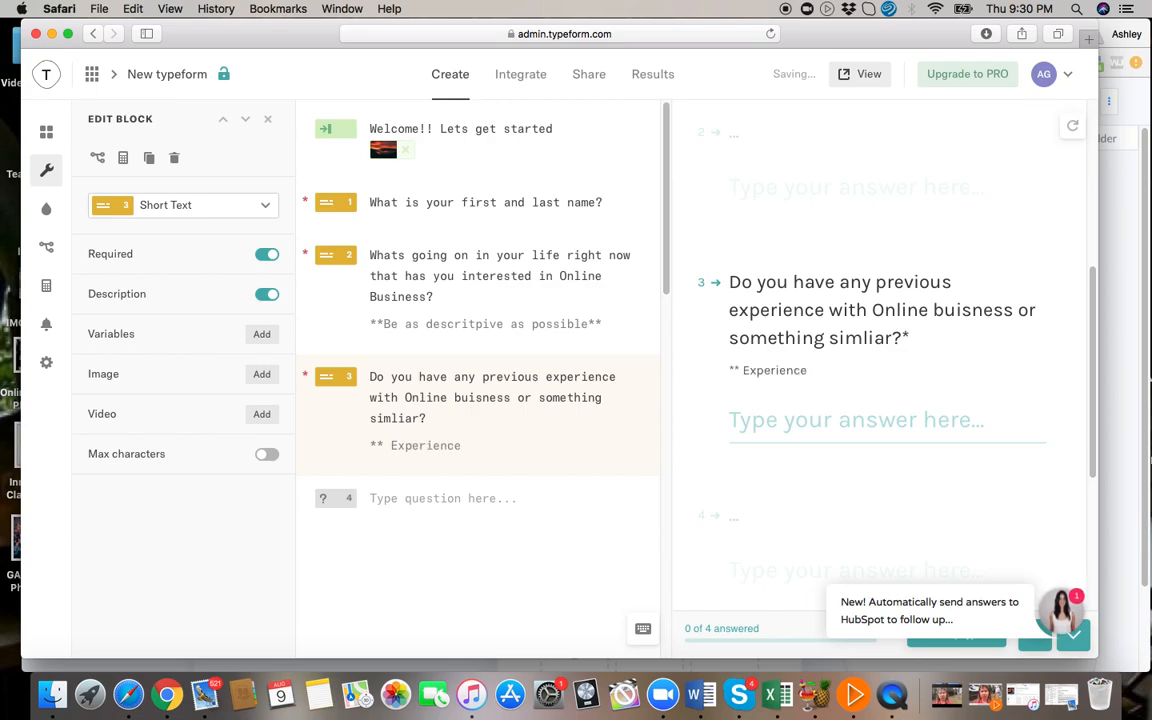
text( not necessary)
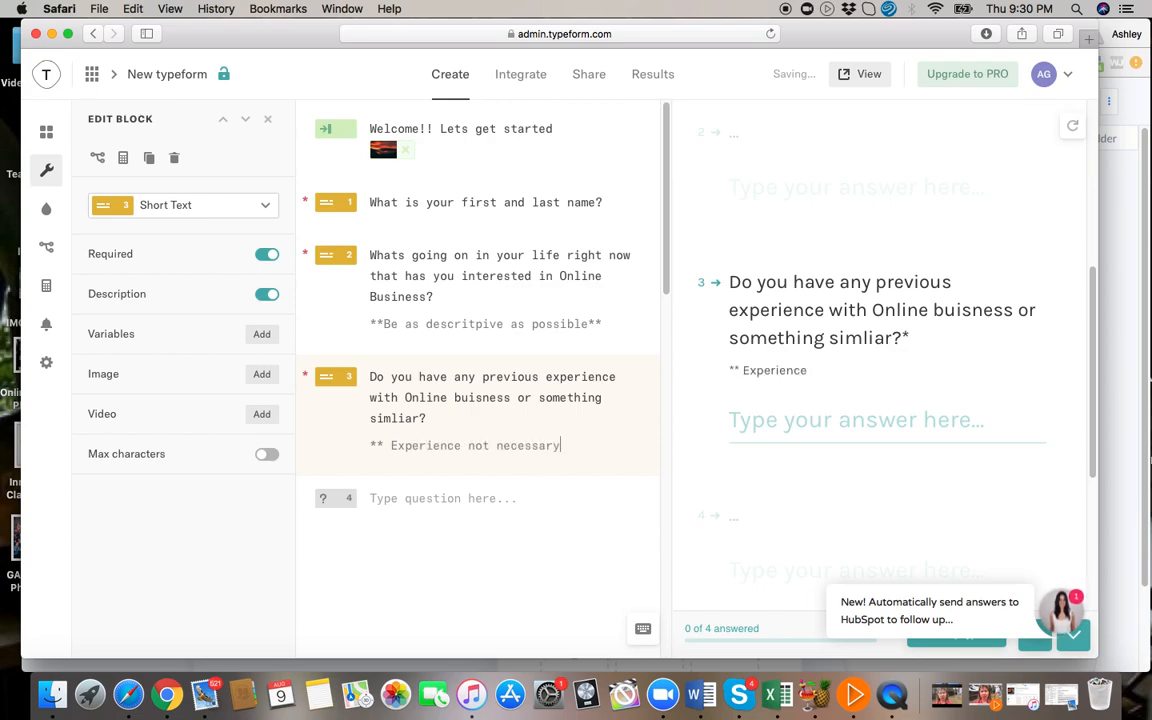
text(**)
key(Return)
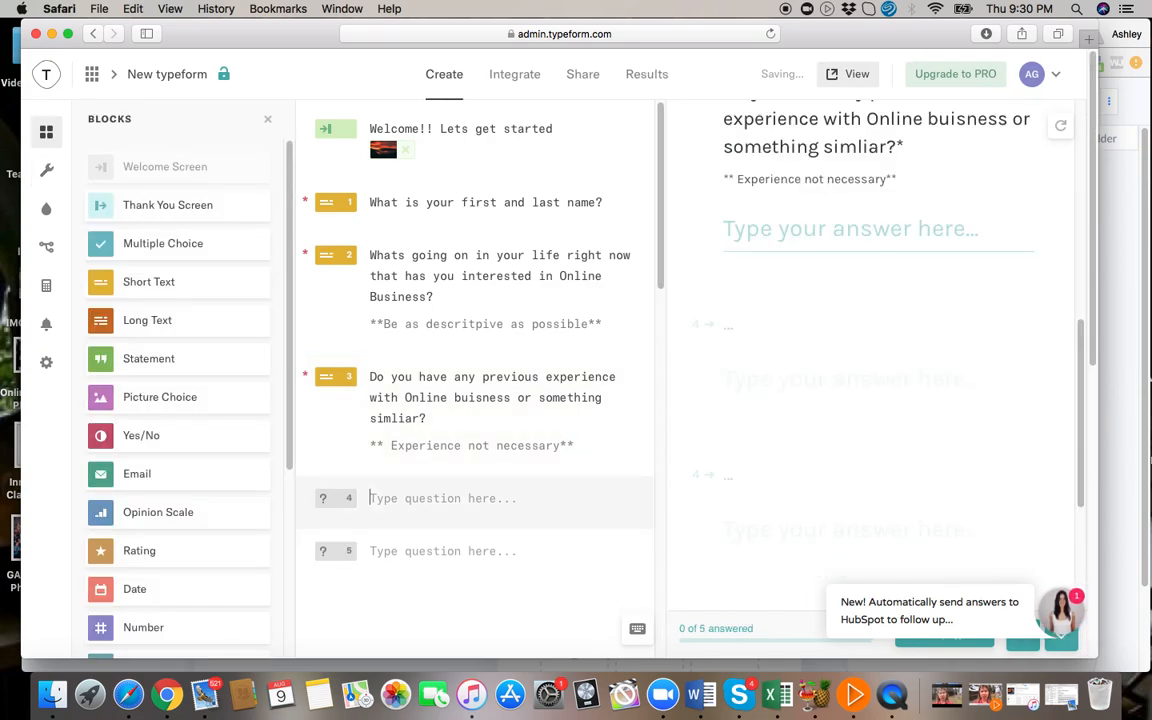
Make the fourth question a required Short Text reading "What do you currently do for work?".
click(339, 503)
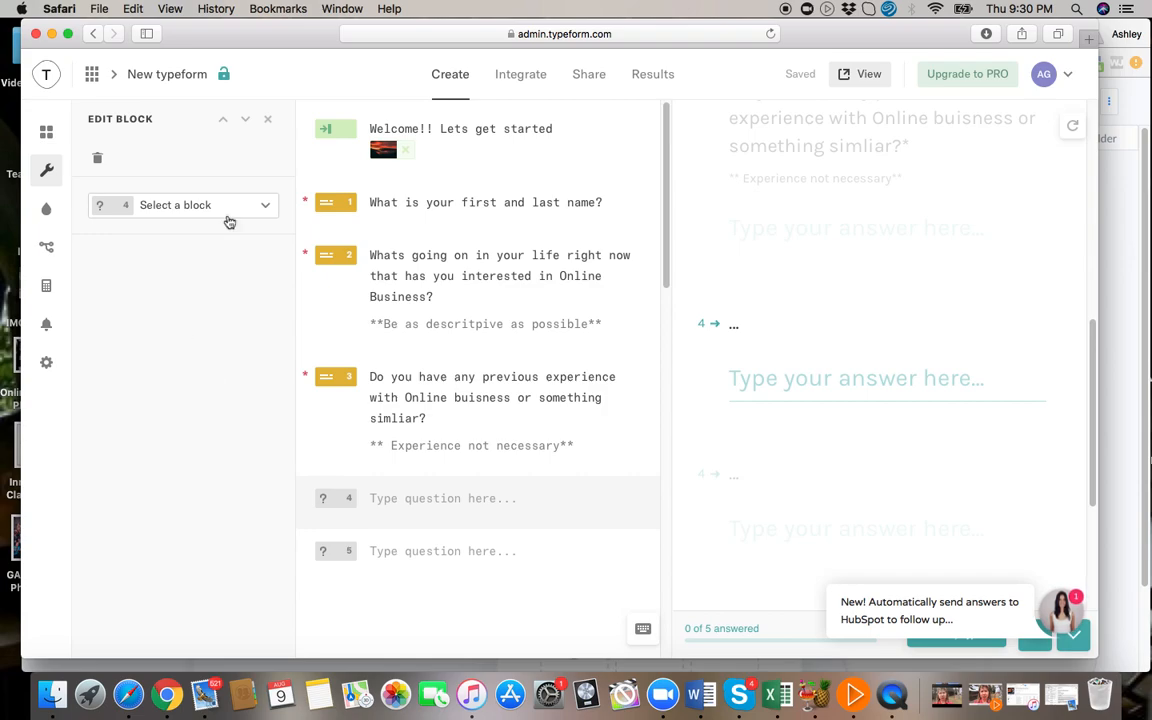
click(227, 205)
click(160, 291)
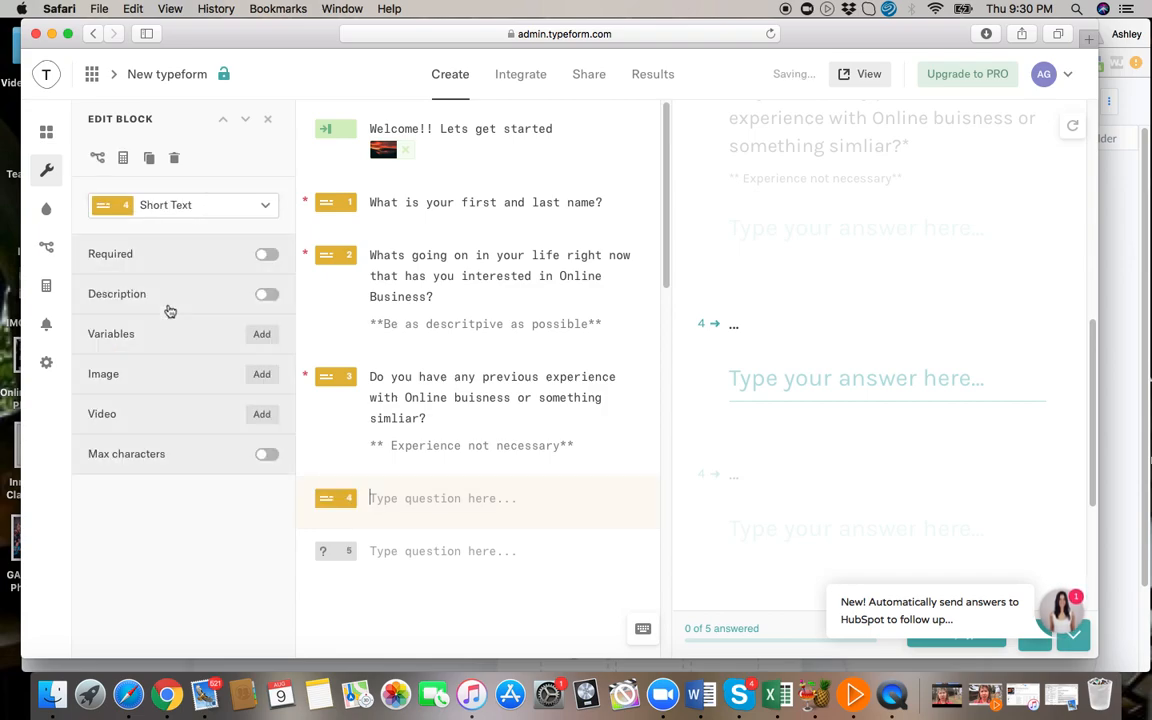
click(398, 498)
text(W)
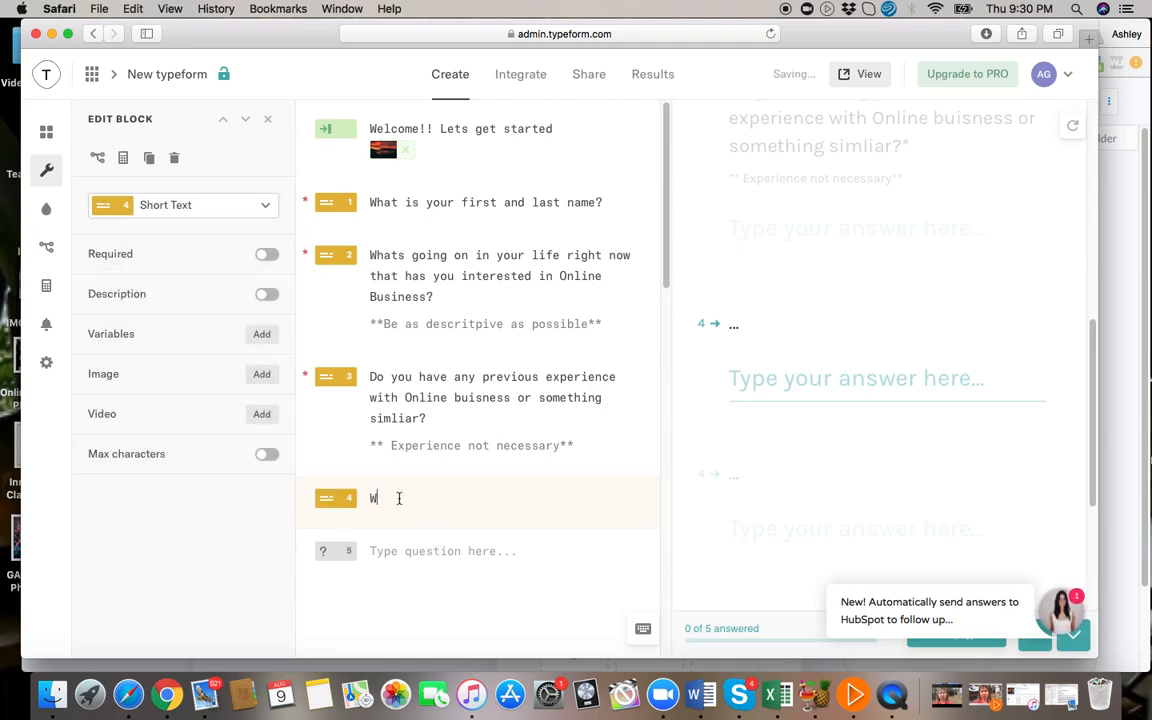
text(hat do you )
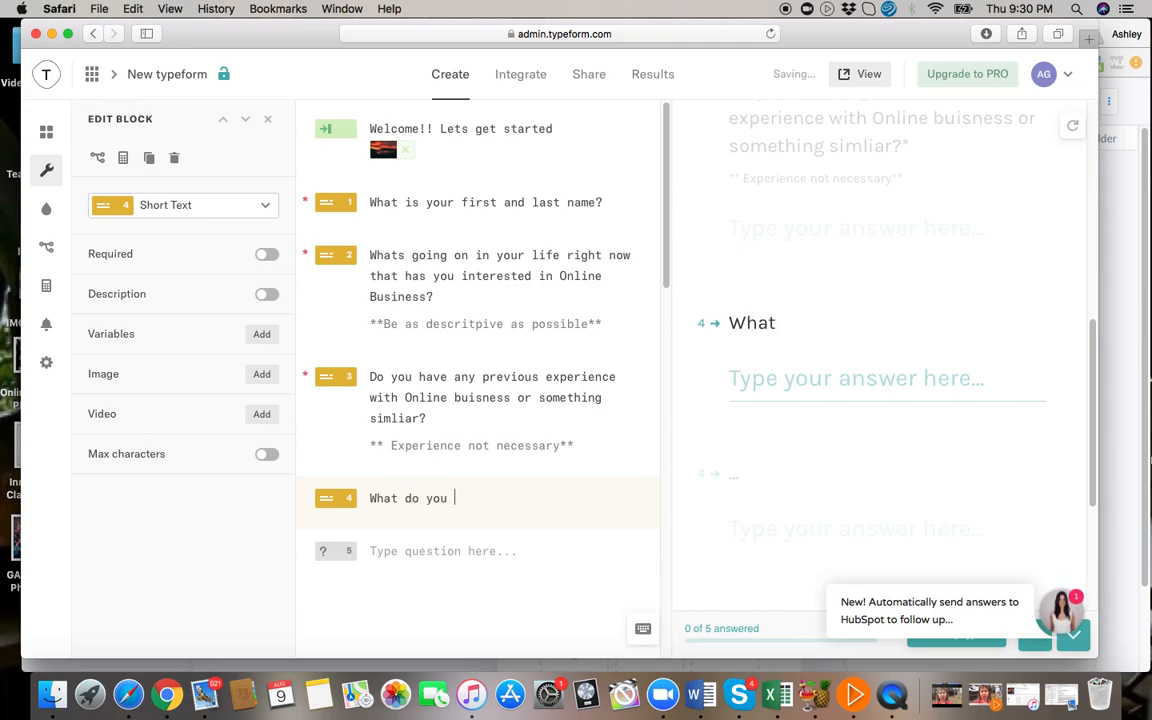
text(currently do)
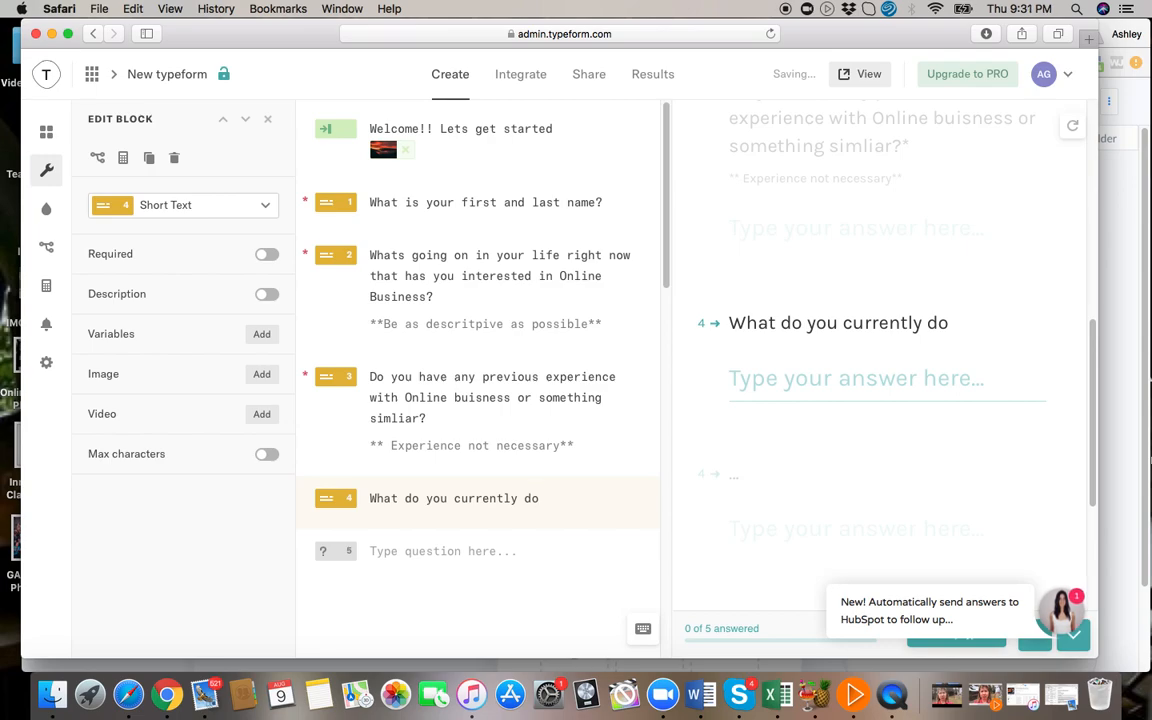
text( for work?)
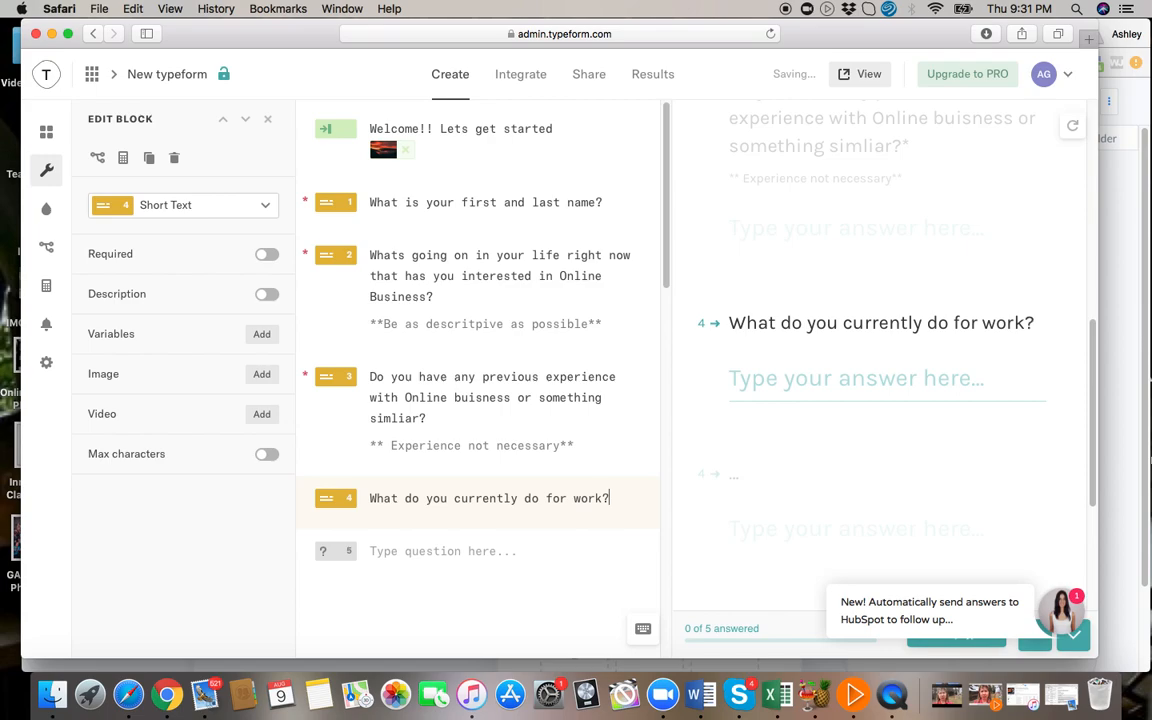
click(265, 256)
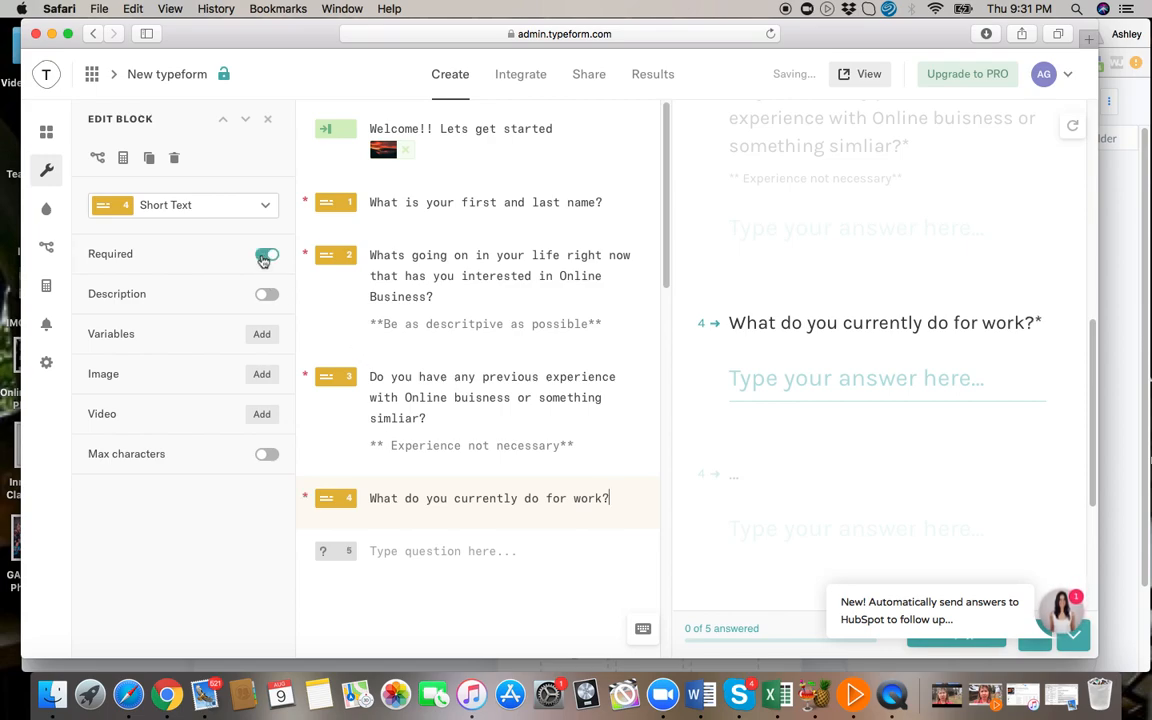
Make the fifth question a Multiple Choice reading "How many hours on average would you say you are working per week right now?".
click(333, 558)
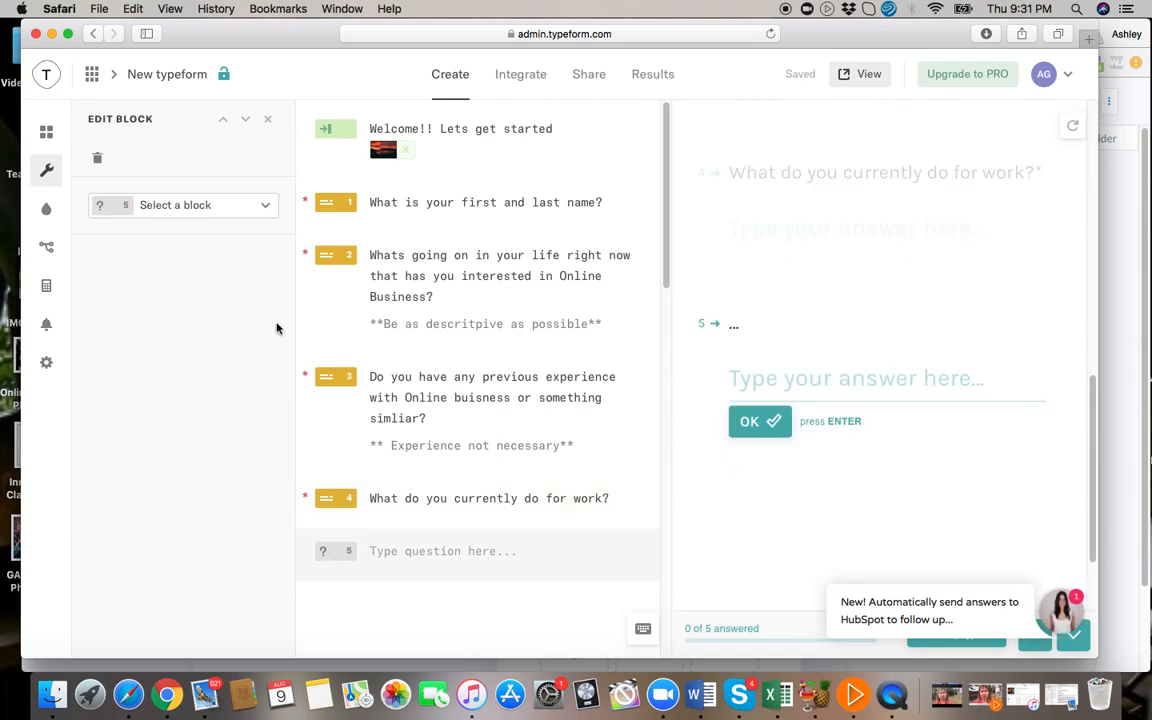
click(192, 214)
scroll(198, 390, down, 5)
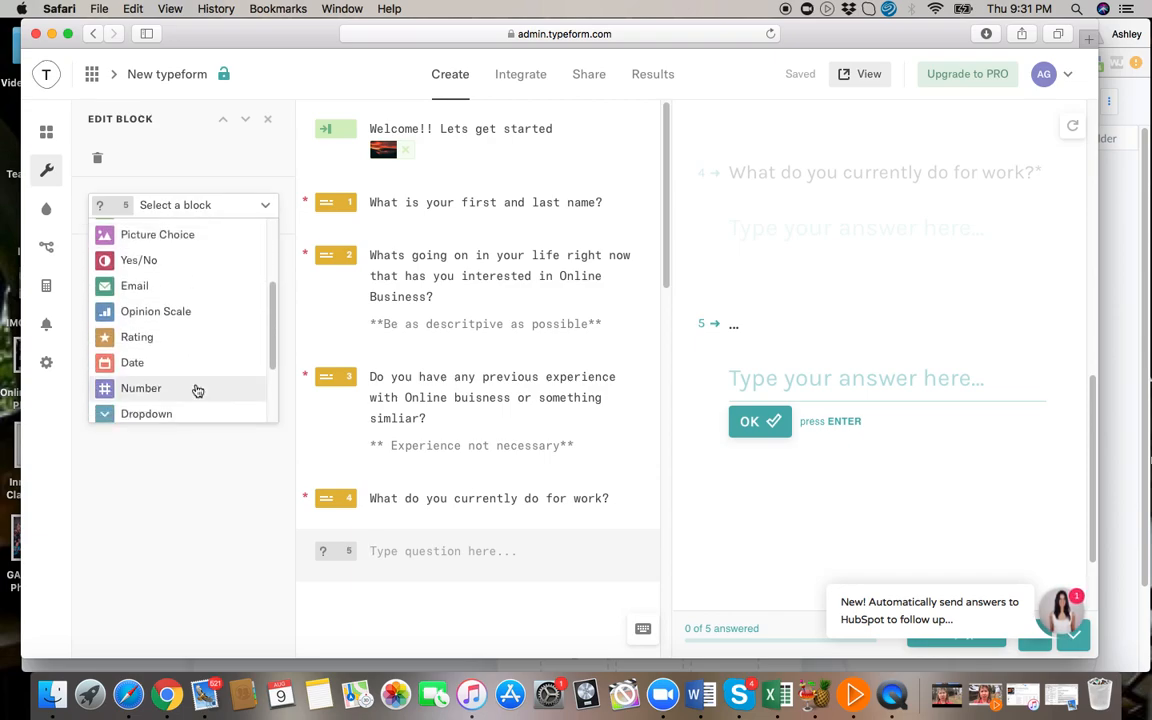
scroll(198, 390, down, 4)
scroll(198, 390, up, 5)
scroll(198, 390, up, 3)
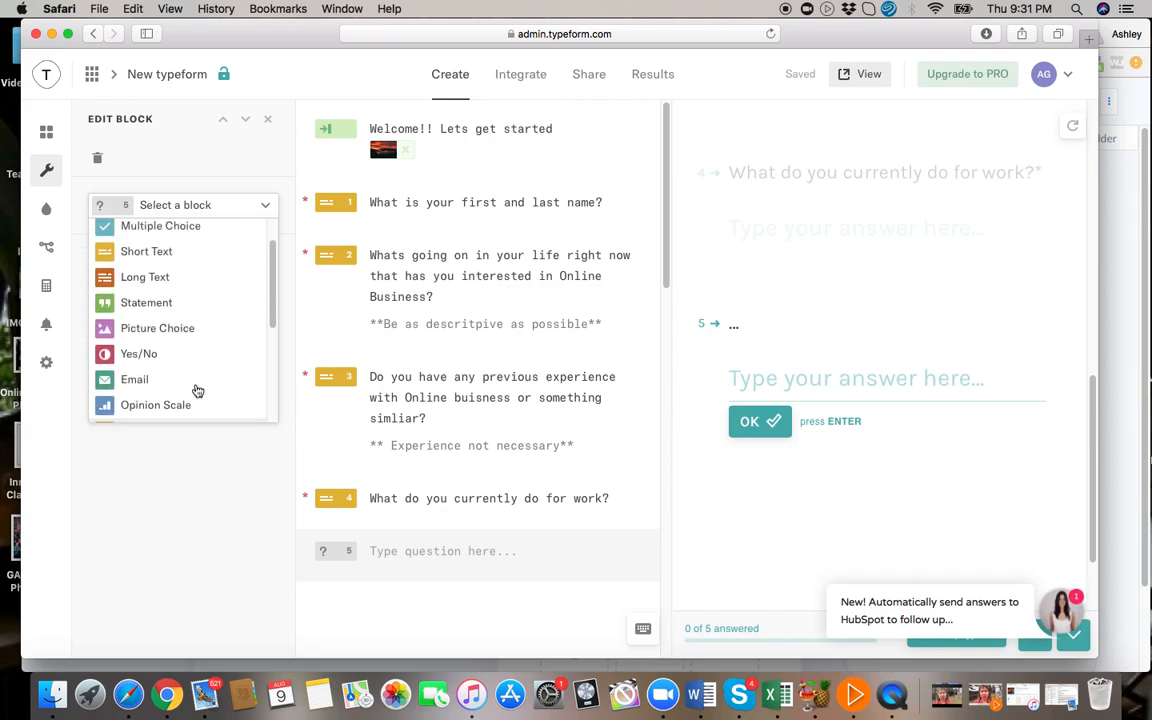
scroll(198, 390, up, 1)
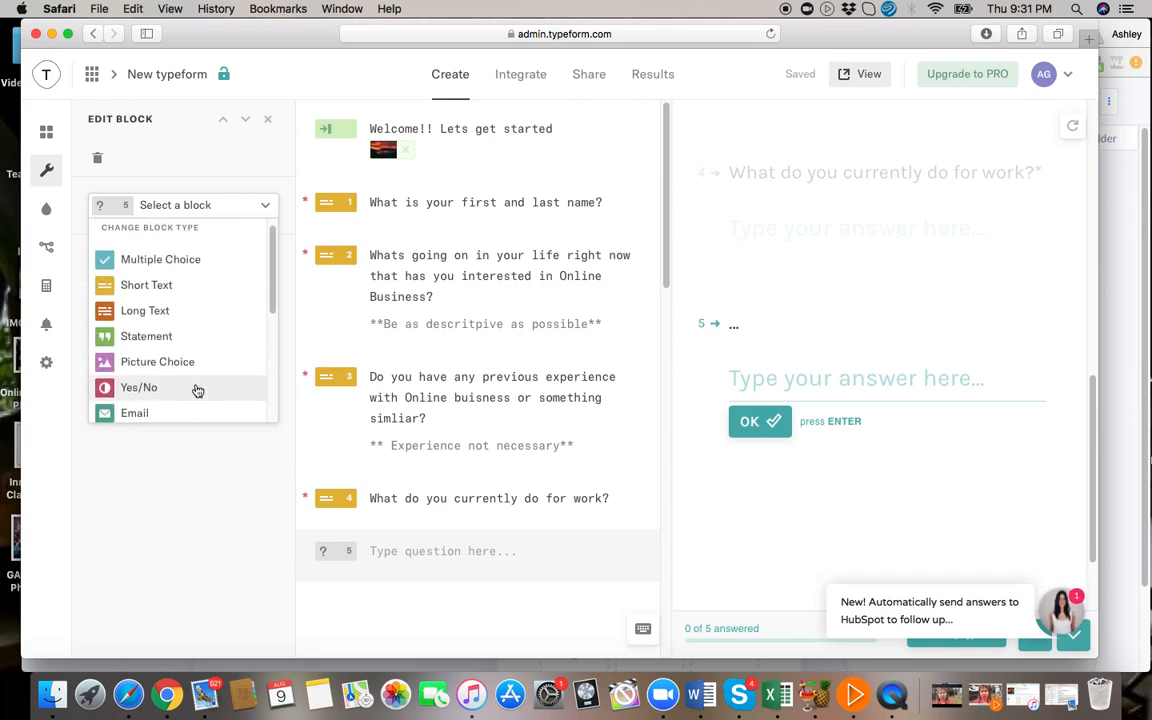
click(183, 260)
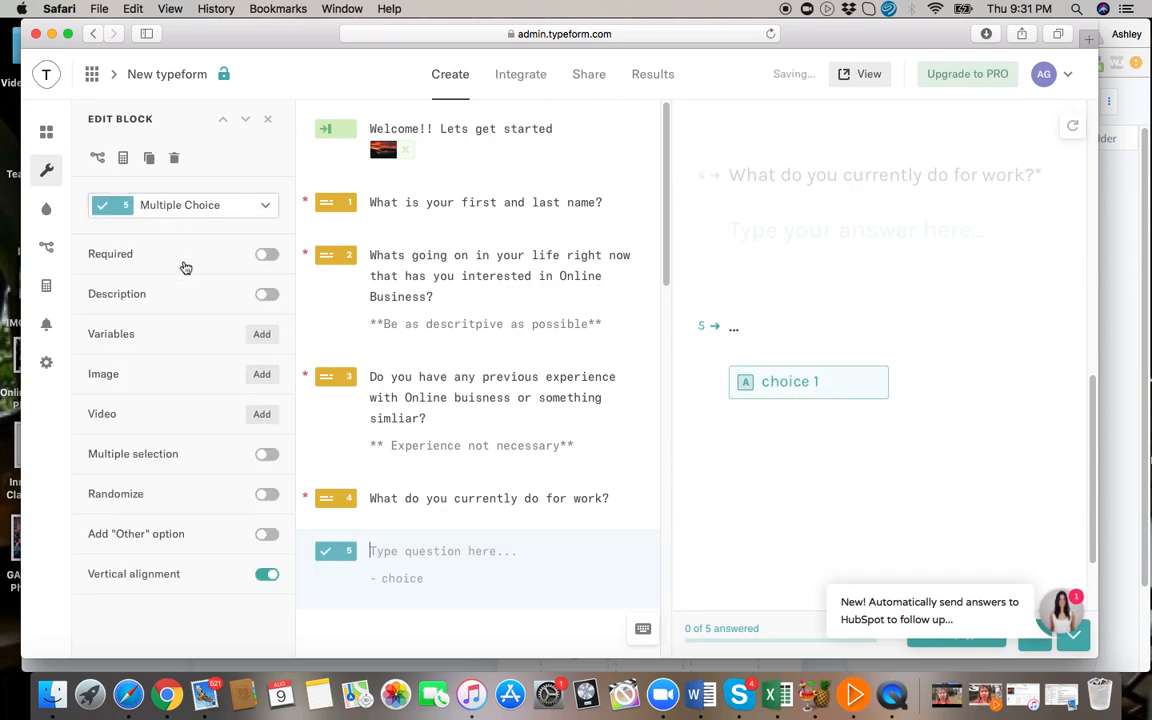
click(385, 551)
text(How)
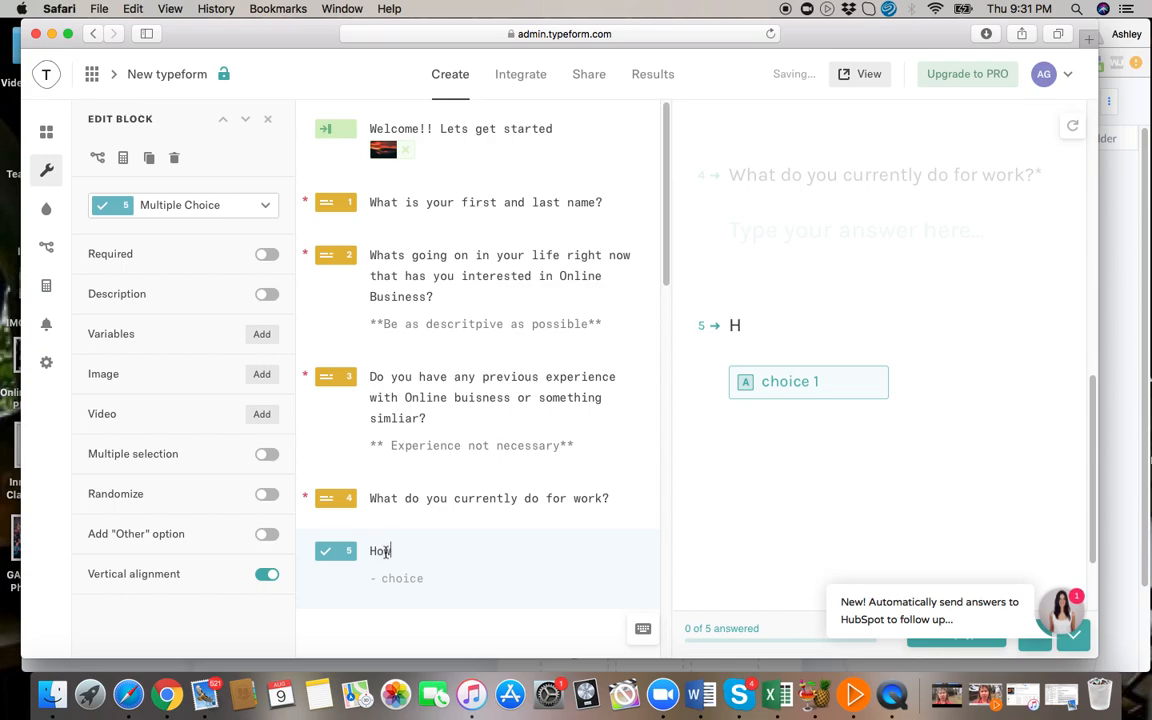
text( many hours o)
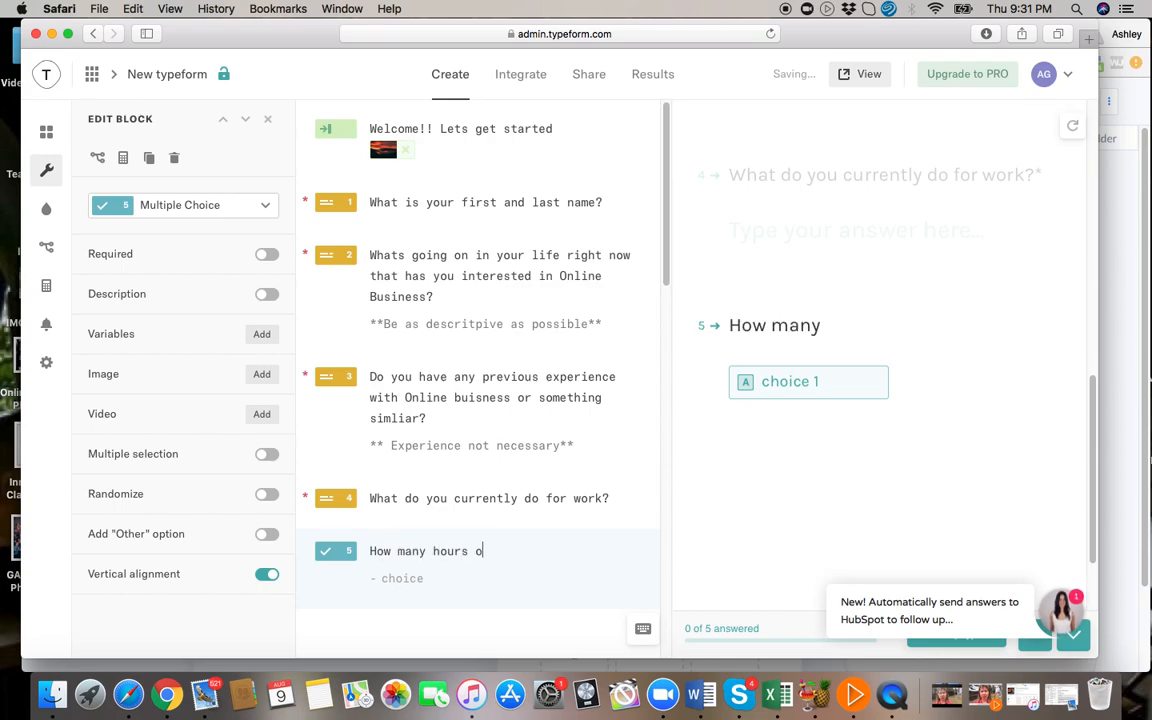
text(n average would you say you are working )
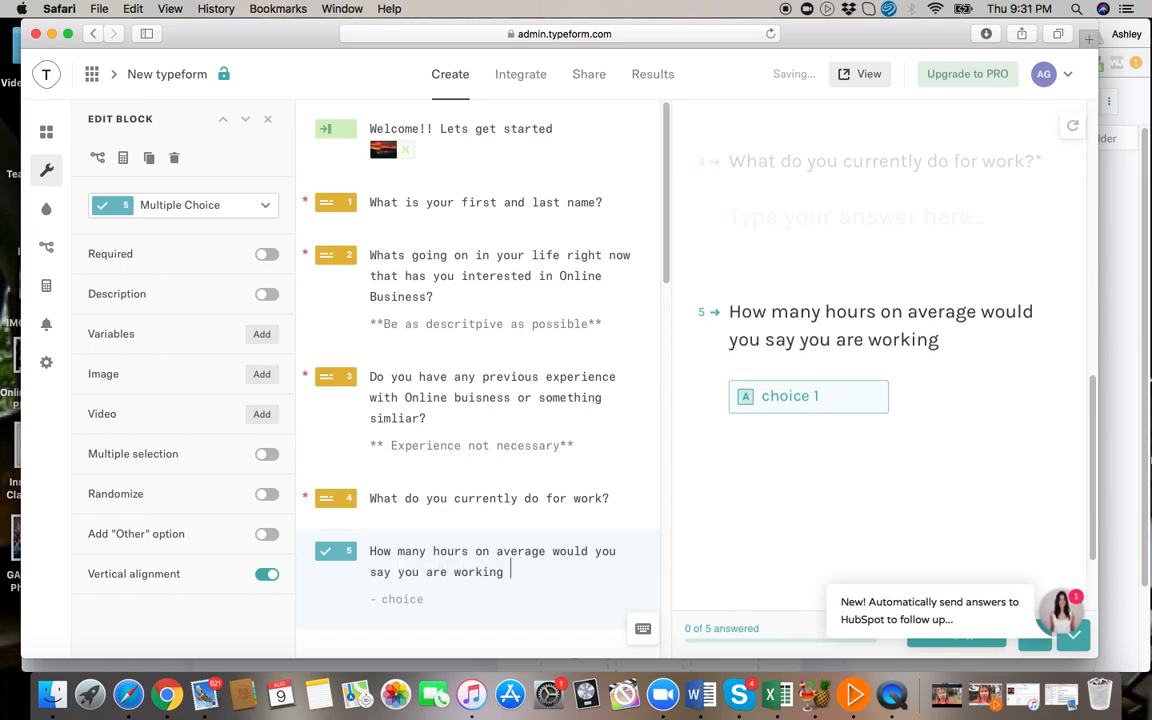
text(per week right now?)
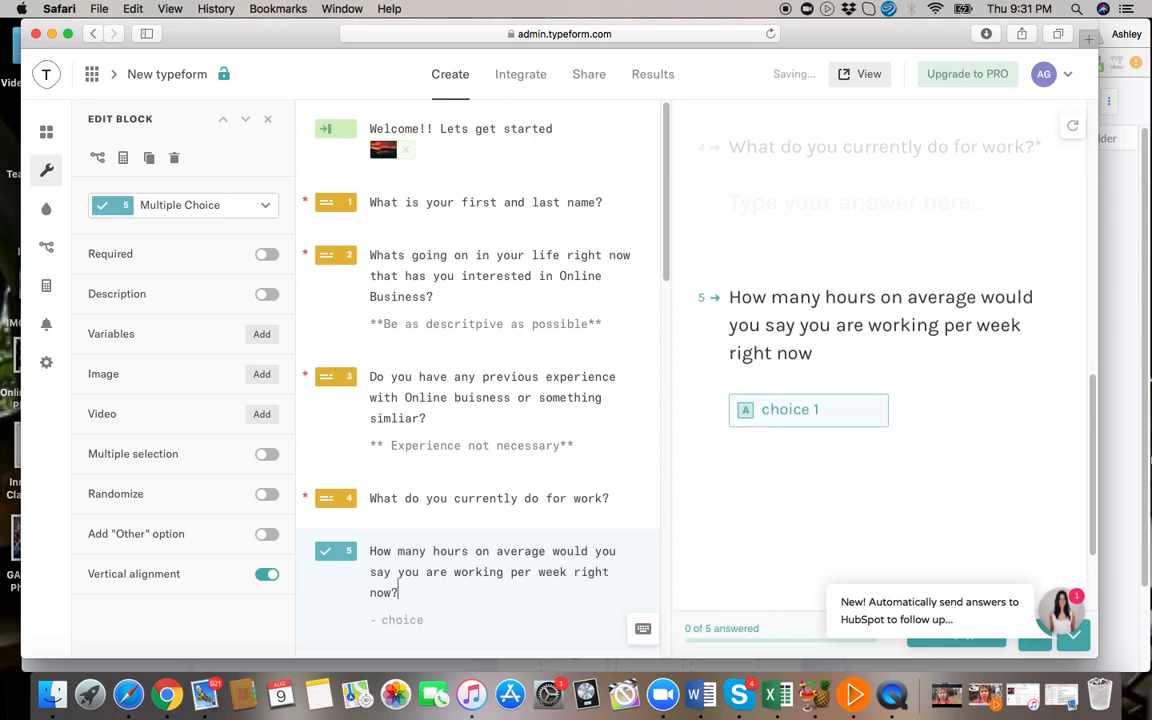
Remove "right now" from the fifth question so its wording ends with "working per week?".
scroll(436, 470, down, 5)
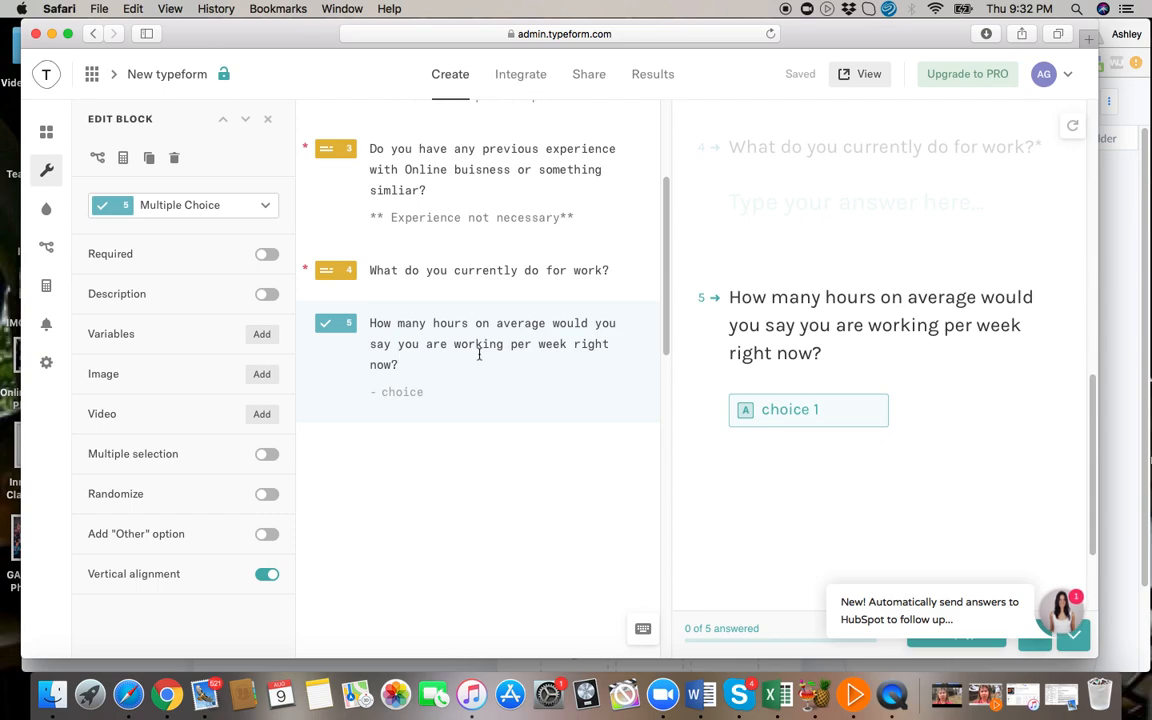
key(BackSpace)
key(BackSpace)
key(BackSpace)
key(BackSpace)
key(BackSpace)
key(BackSpace)
key(BackSpace)
key(BackSpace)
key(BackSpace)
key(BackSpace)
key(BackSpace)
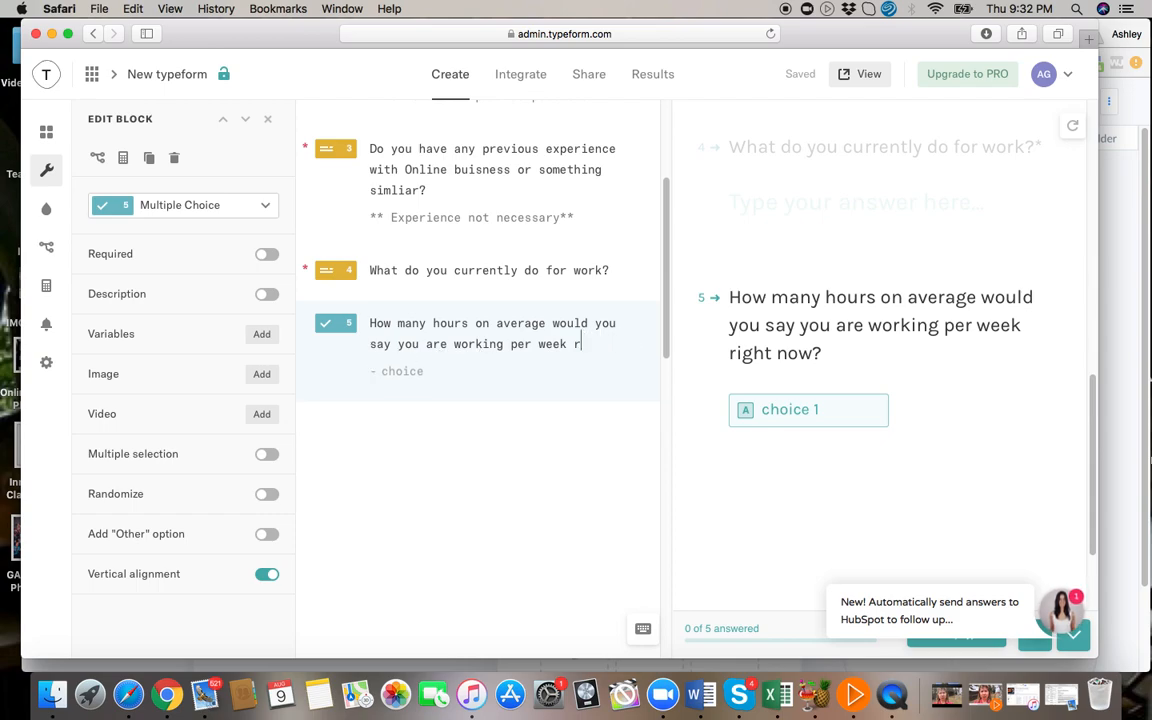
key(BackSpace)
text(k?)
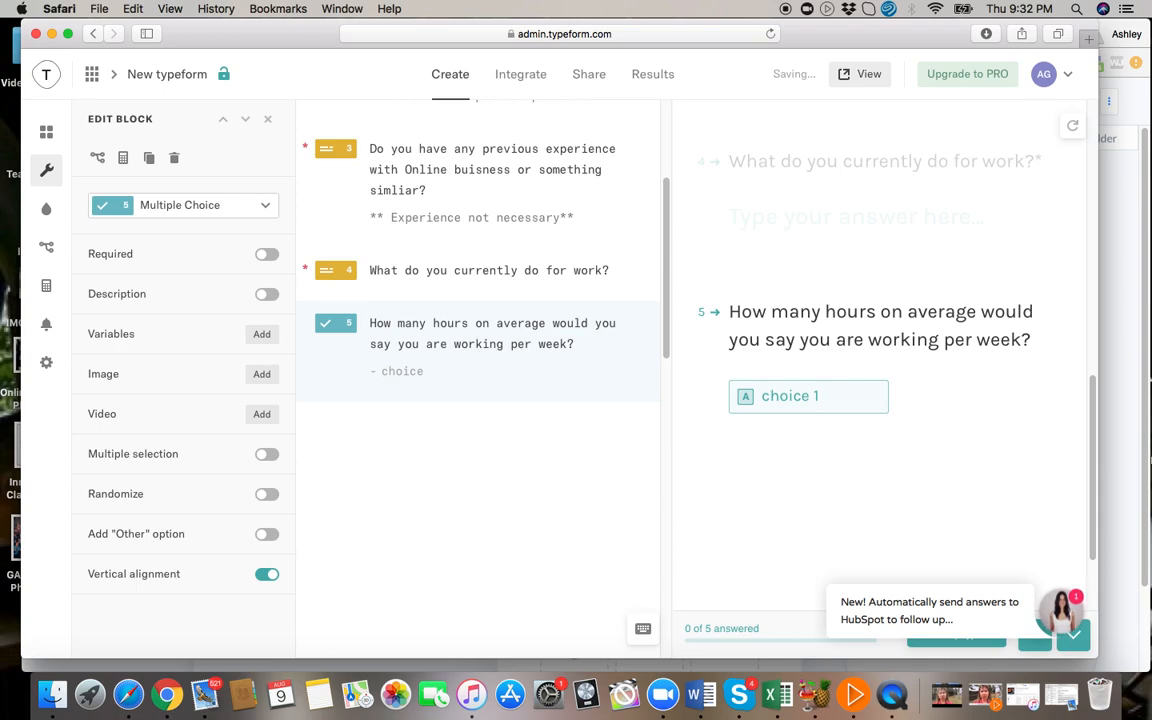
Add the answer choices 10-20, 20-40, 40-60 and 60+ to the working-hours question, and open the list of blocks to add.
click(411, 369)
text(10-20)
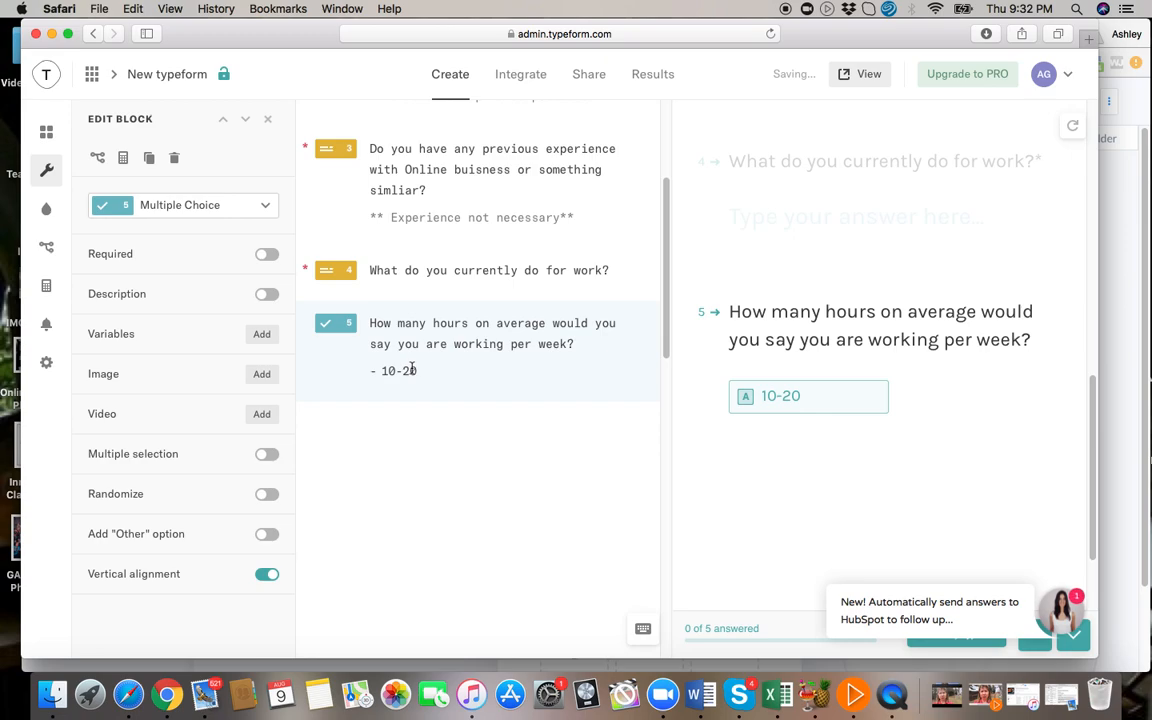
key(Return)
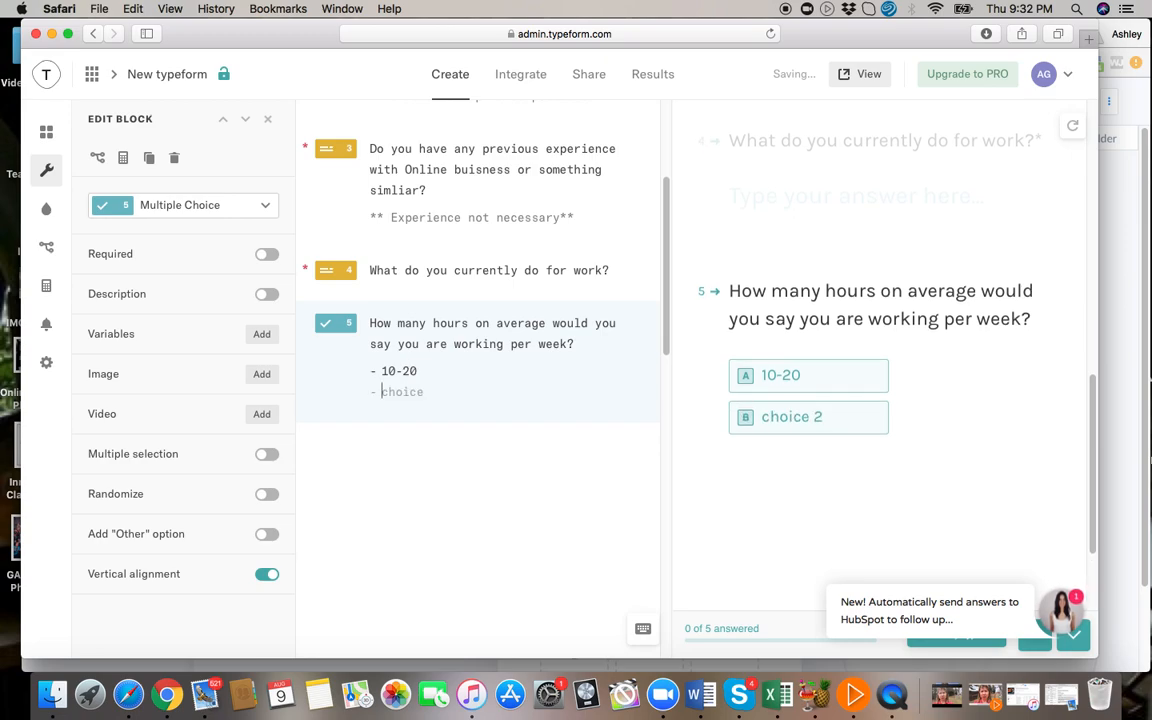
text(20-40)
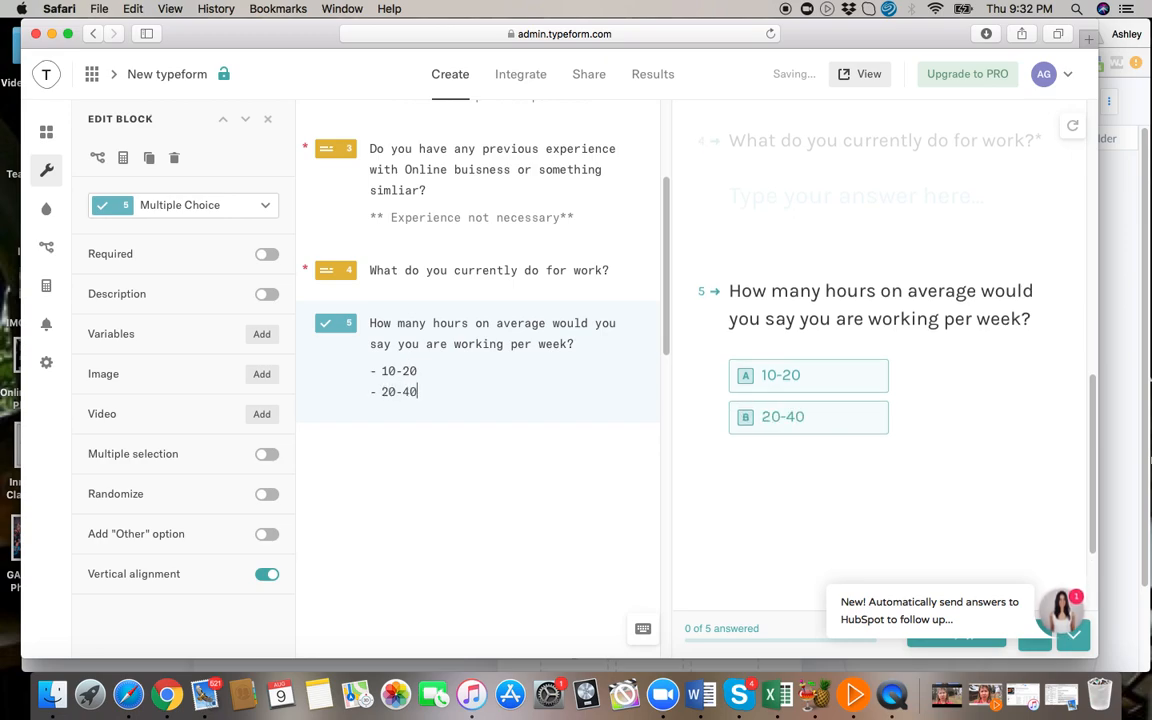
key(Return)
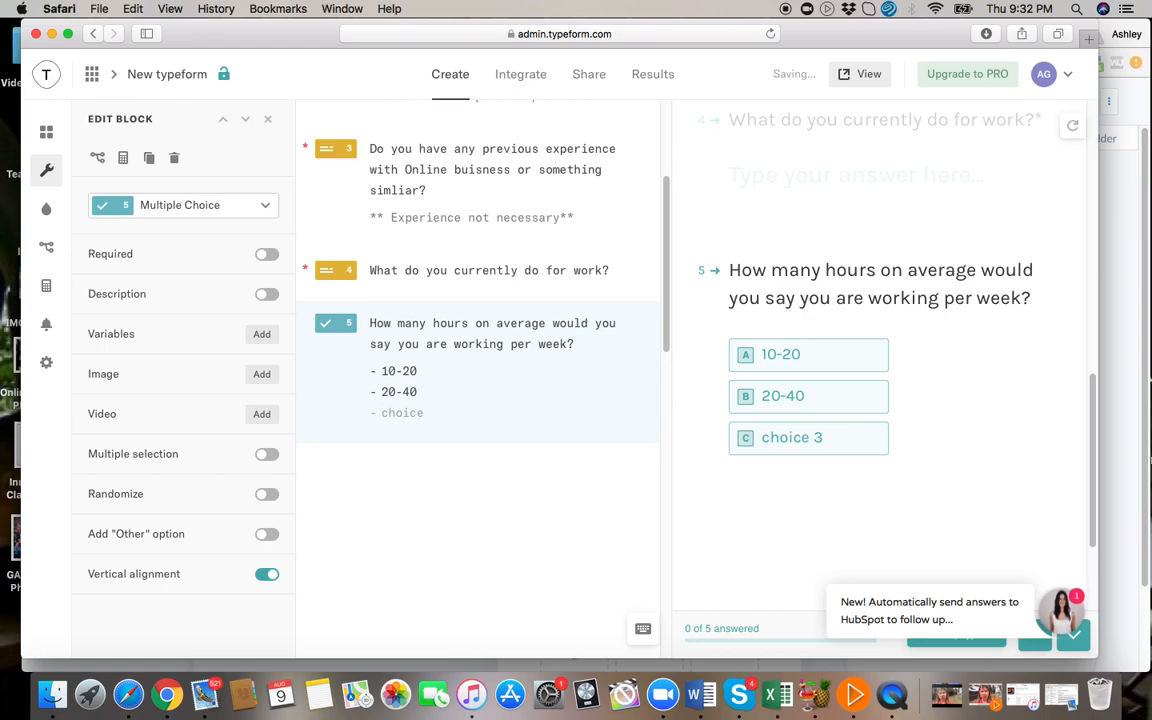
text(40-60)
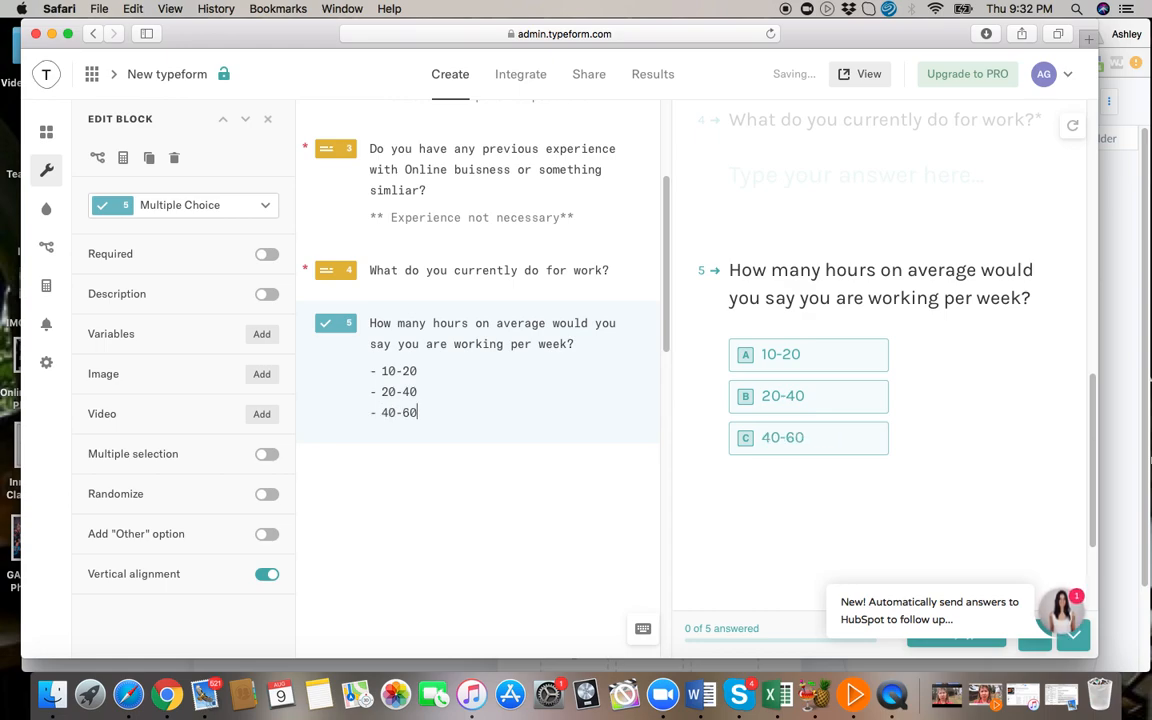
key(Return)
text(60+)
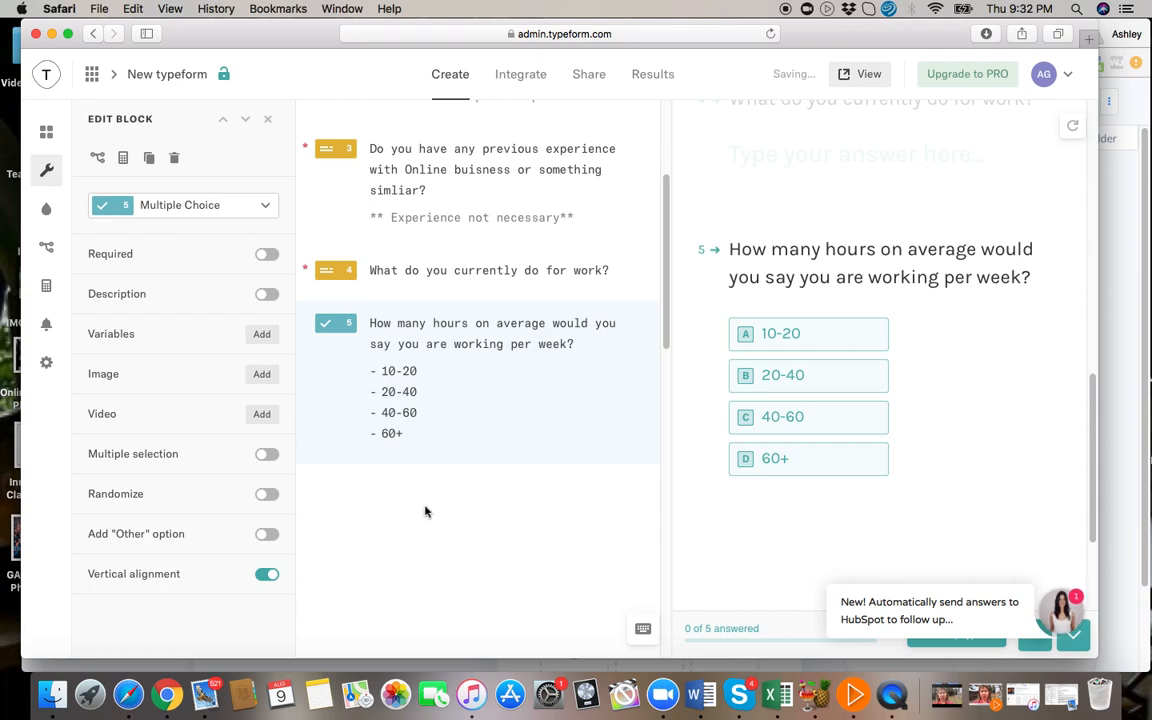
key(Return)
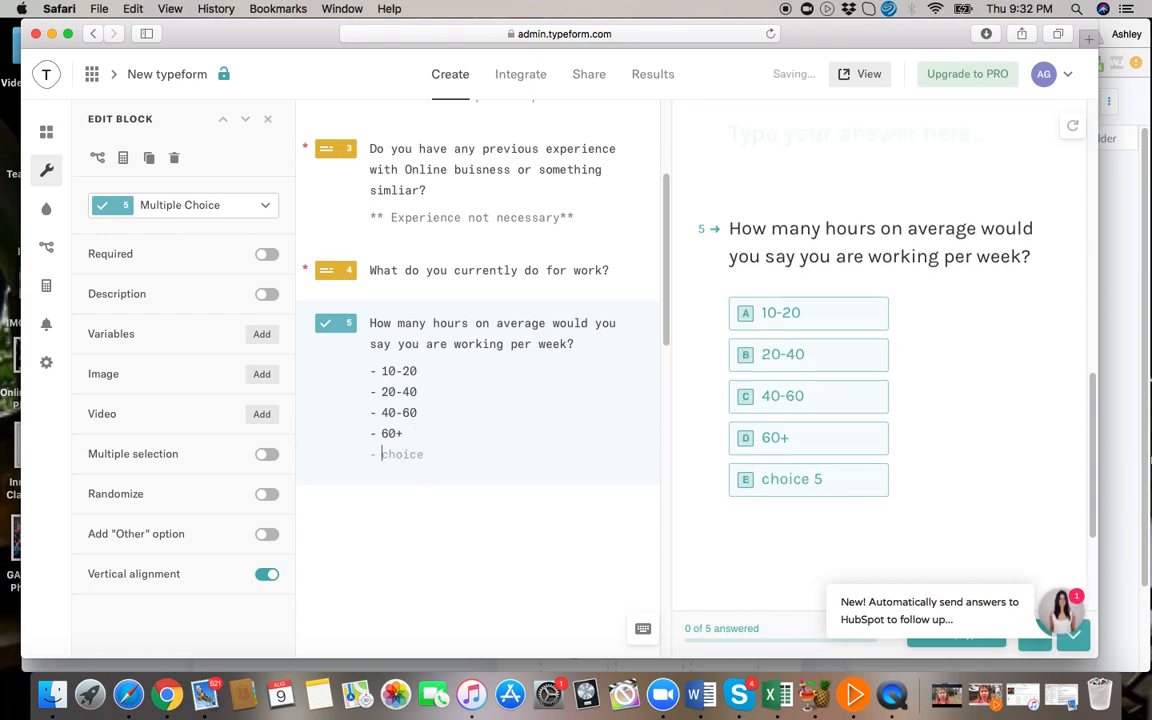
key(BackSpace)
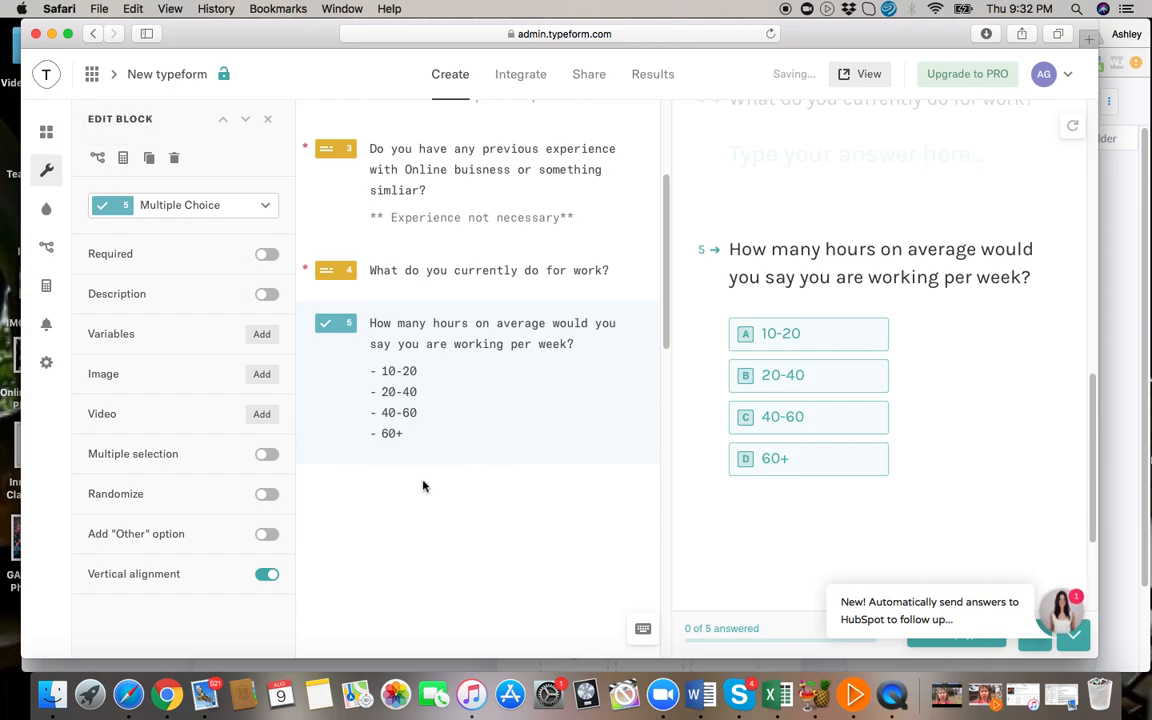
click(46, 135)
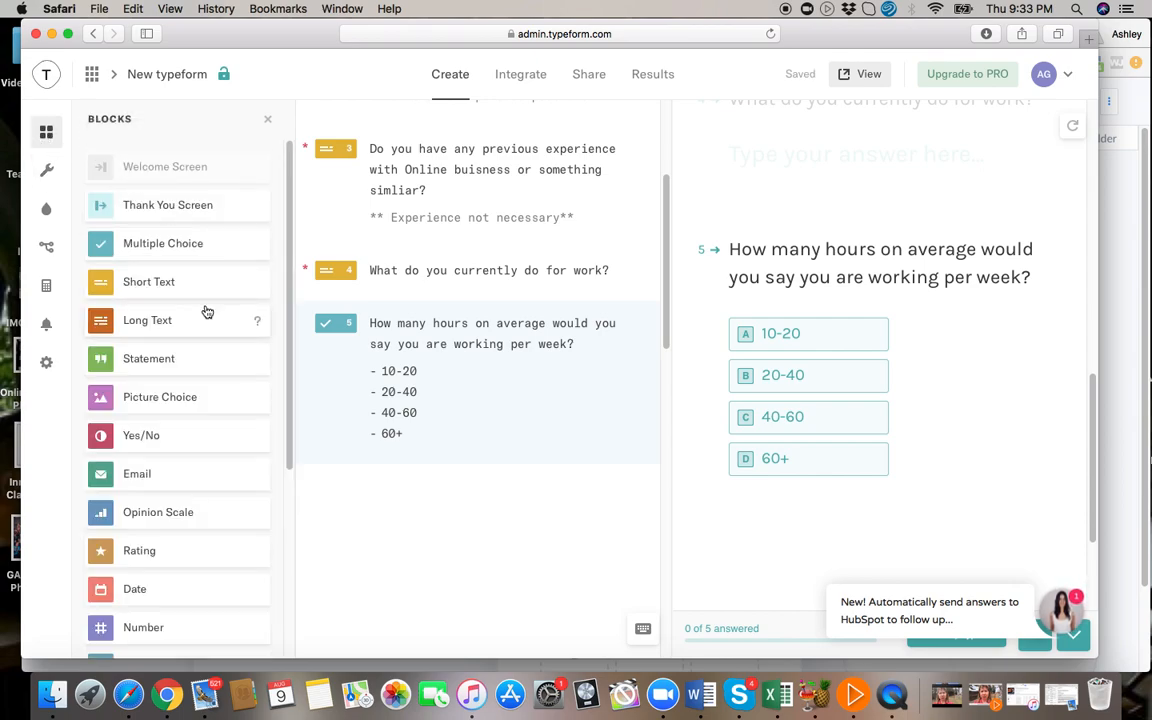
Add a Short Text question below the working-hours question, and make the working-hours question required.
click(157, 286)
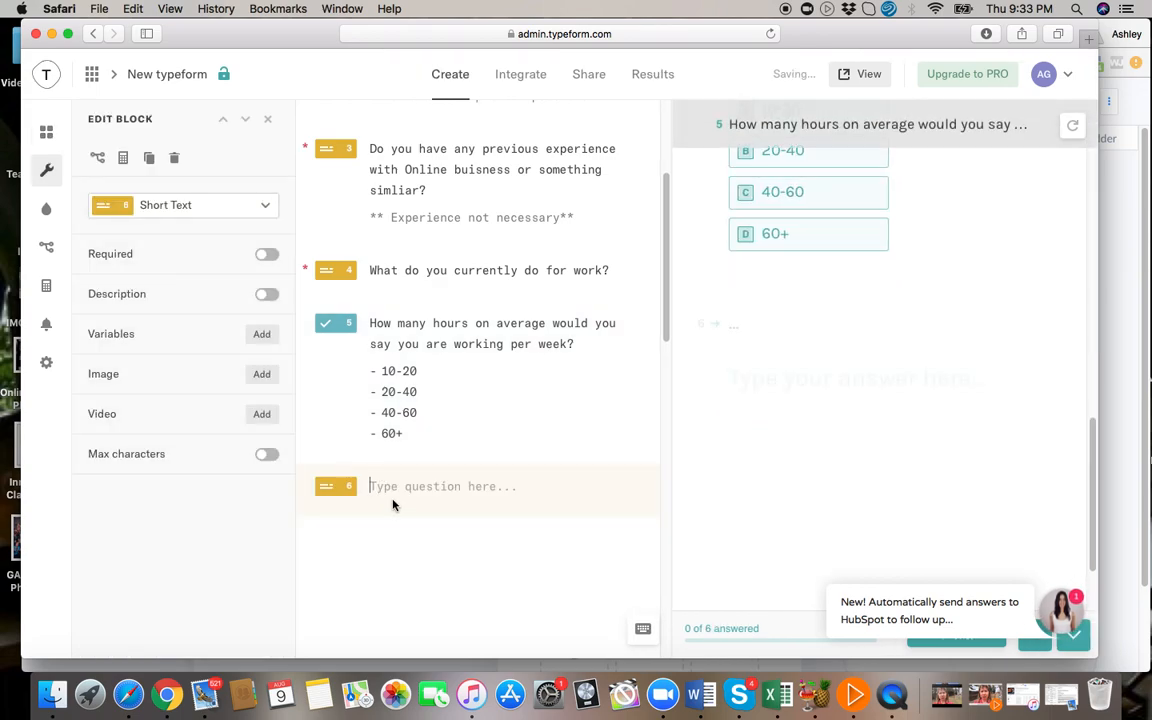
click(335, 326)
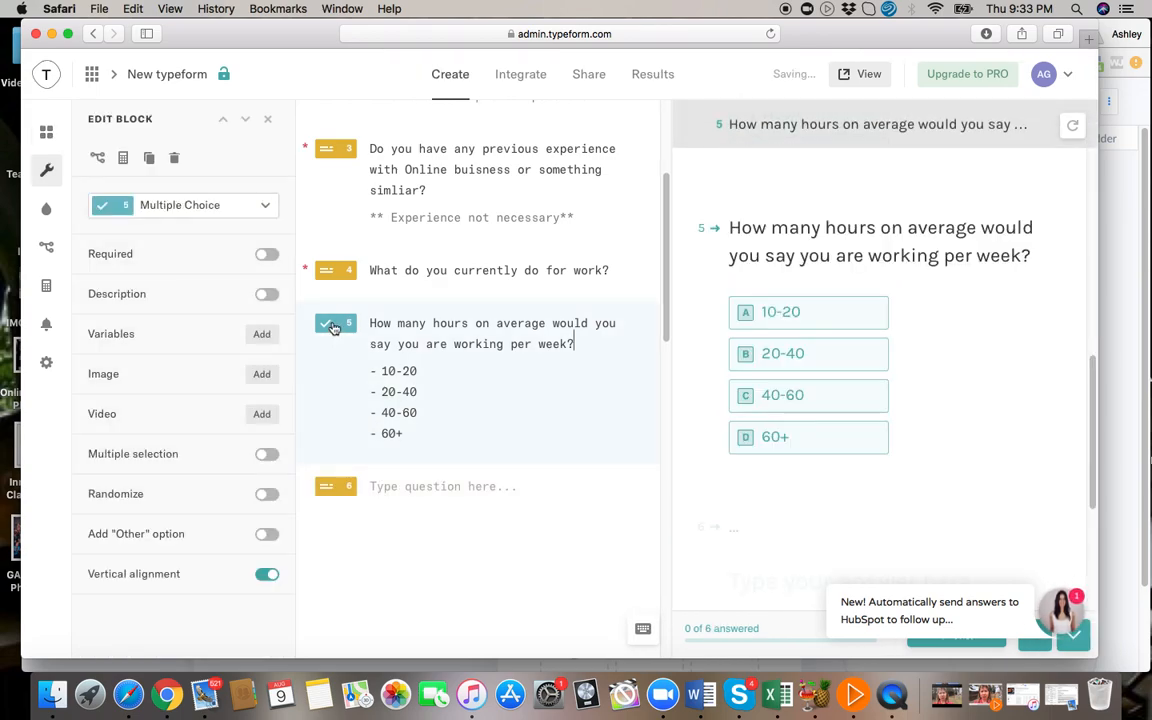
click(264, 256)
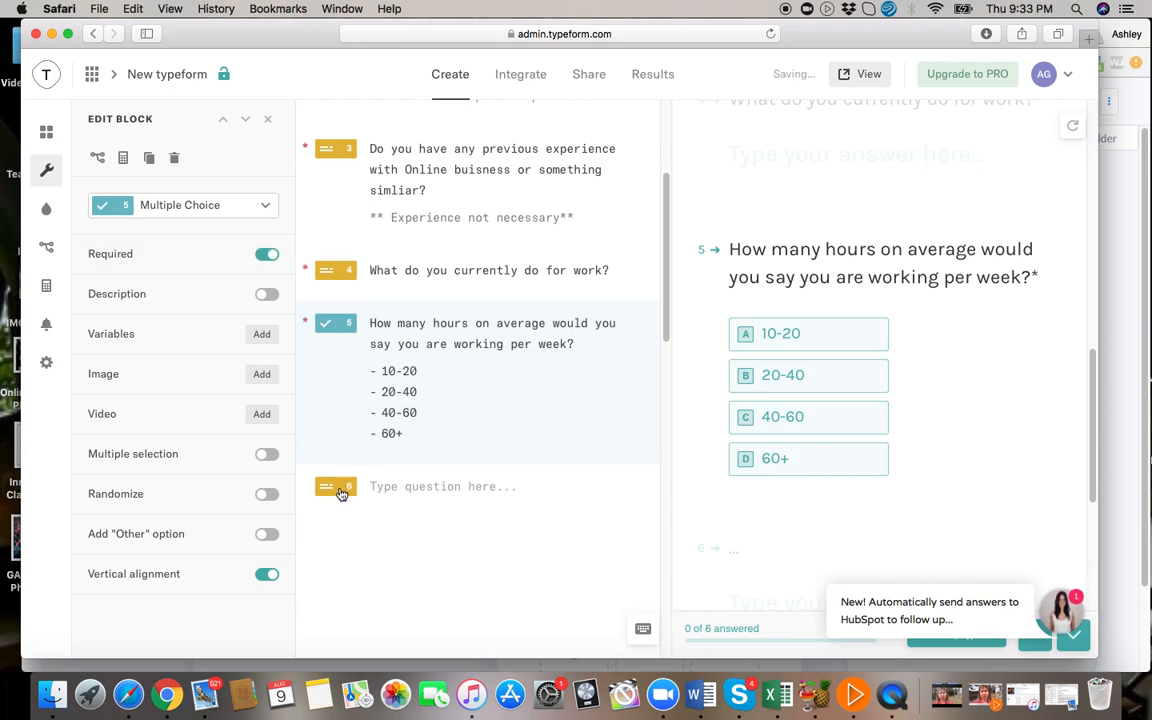
Make the sixth question required and word it "Are you the sole income provider for your household?".
click(341, 493)
click(266, 254)
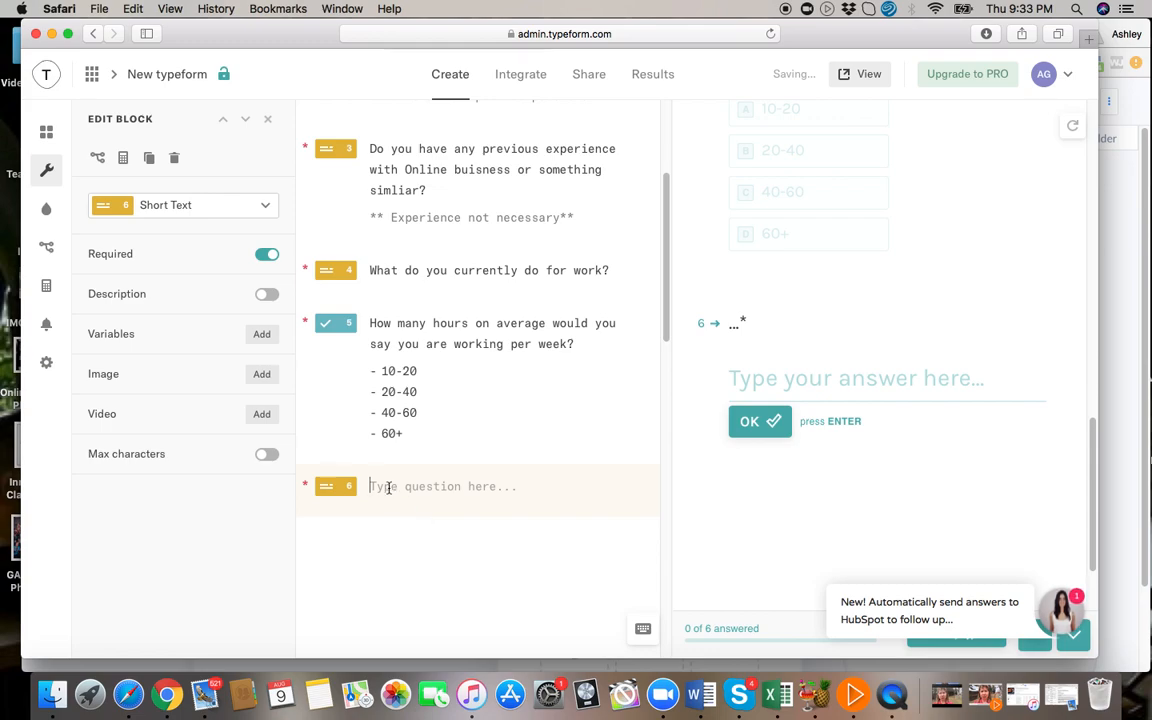
text(Are you the sole income provider for your household?)
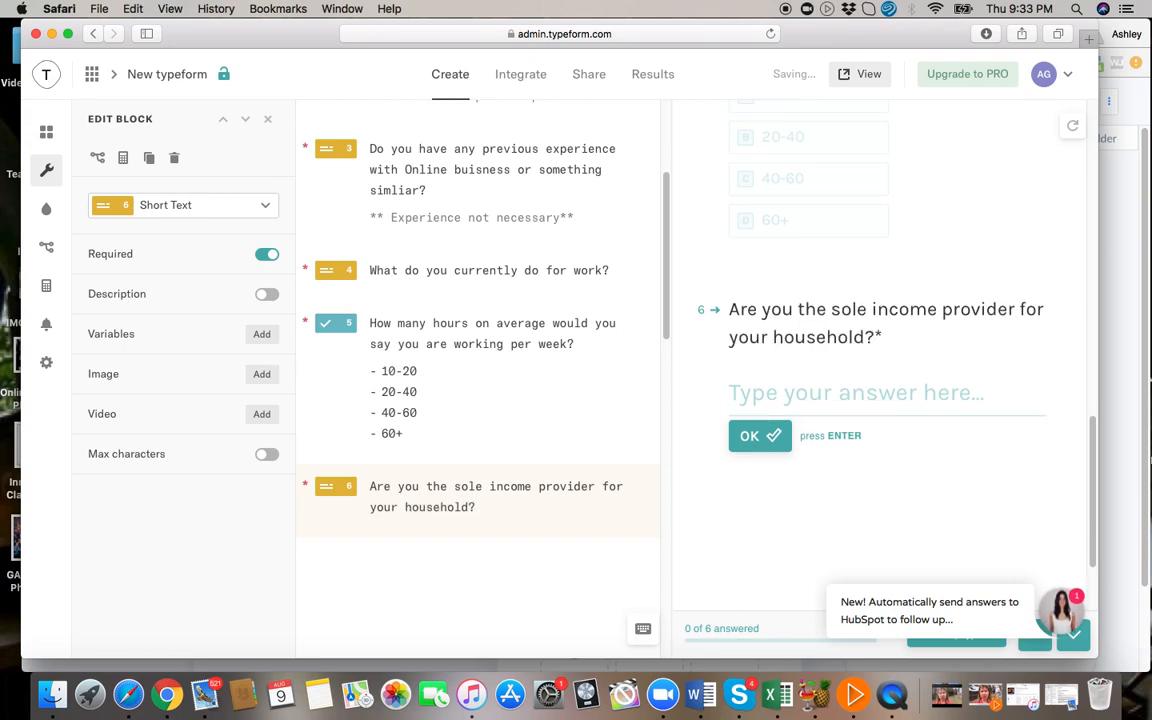
Add a required Multiple Choice as the seventh question, reading "How many hours per week would you be willing to commit to your business?".
key(Return)
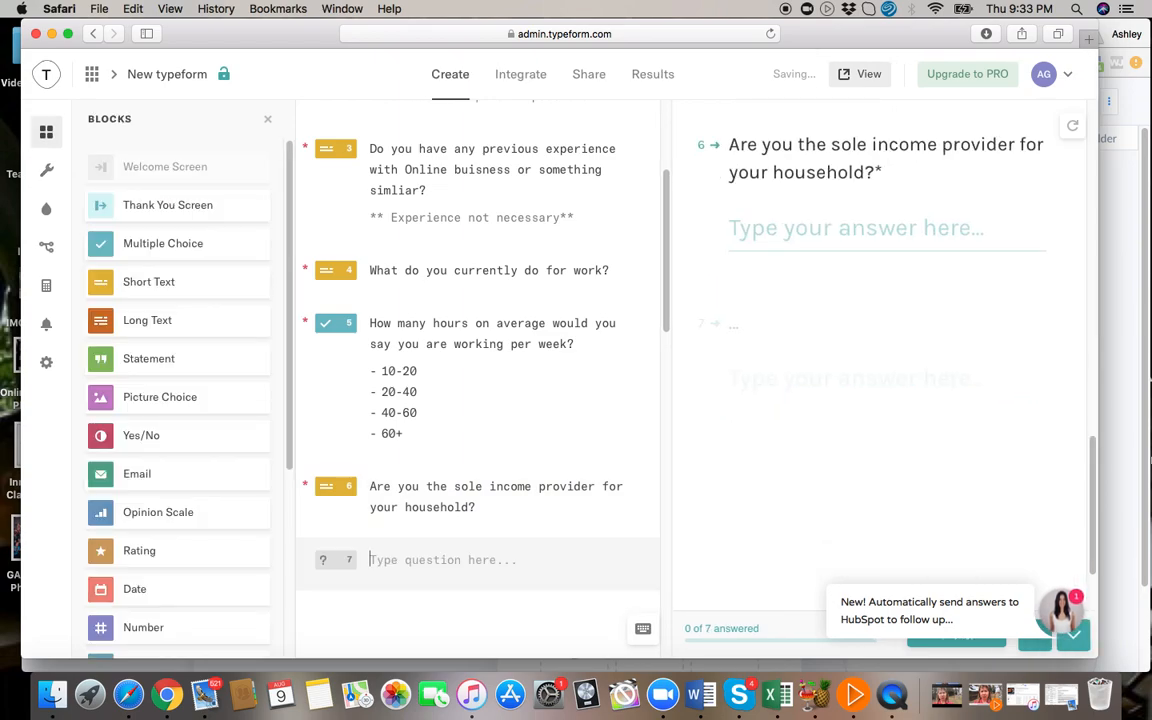
scroll(467, 426, down, 3)
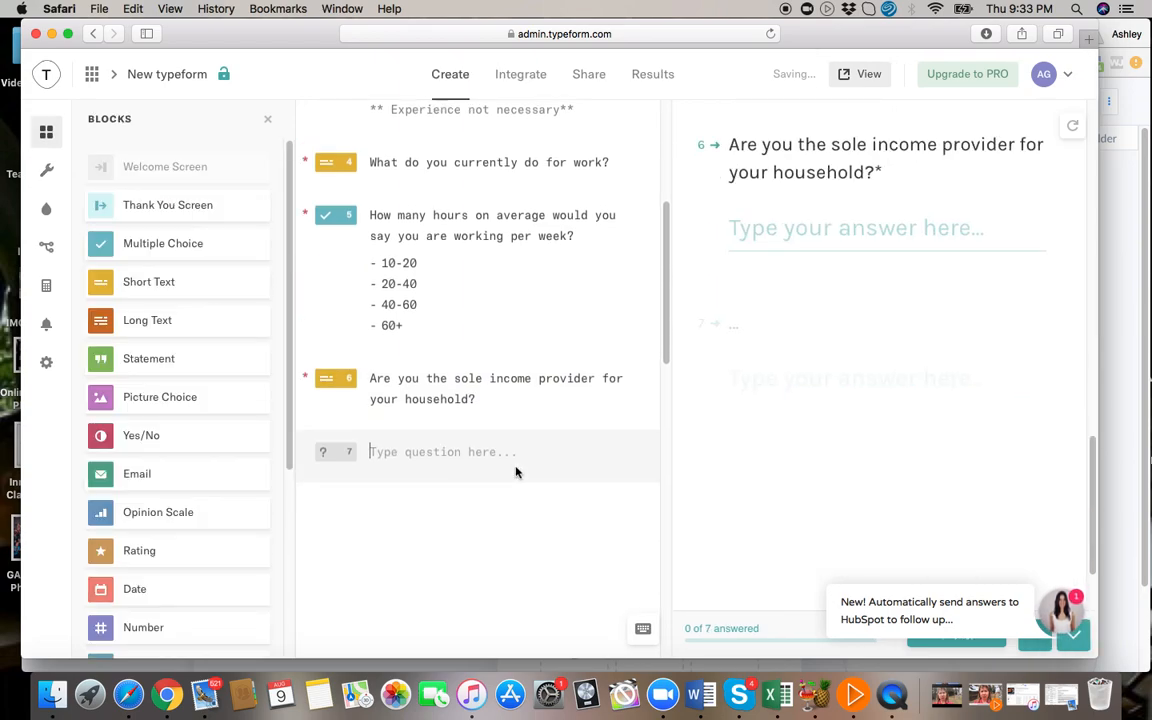
click(157, 247)
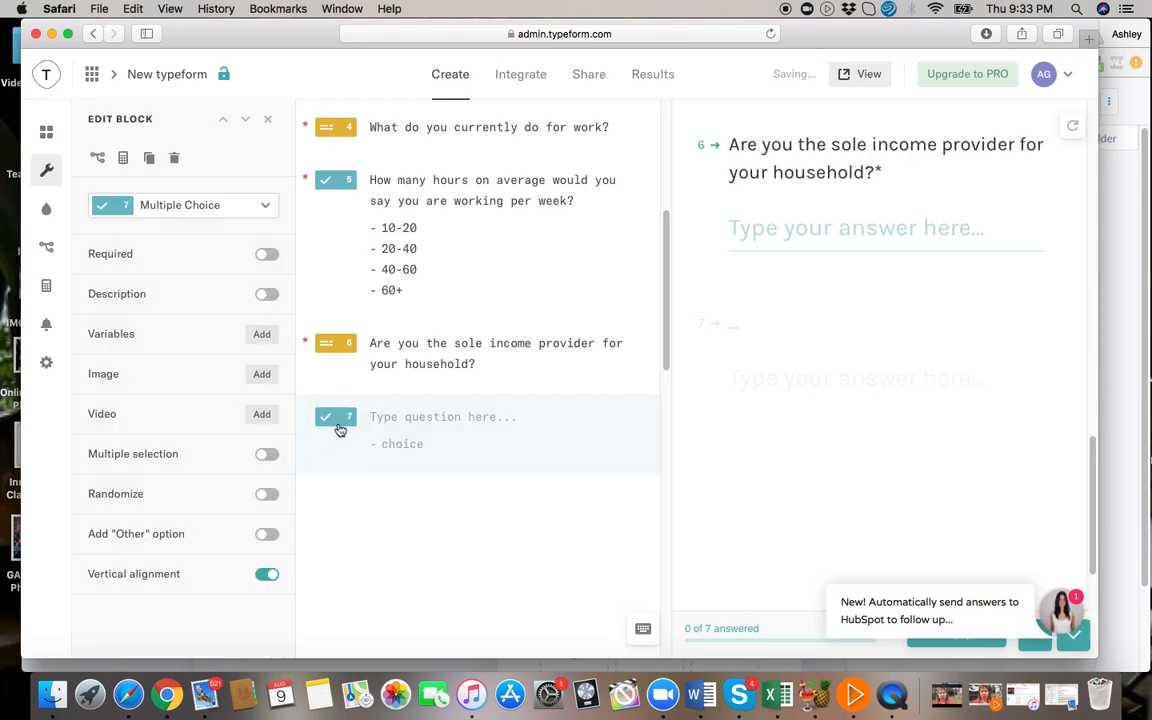
click(265, 257)
text(How many )
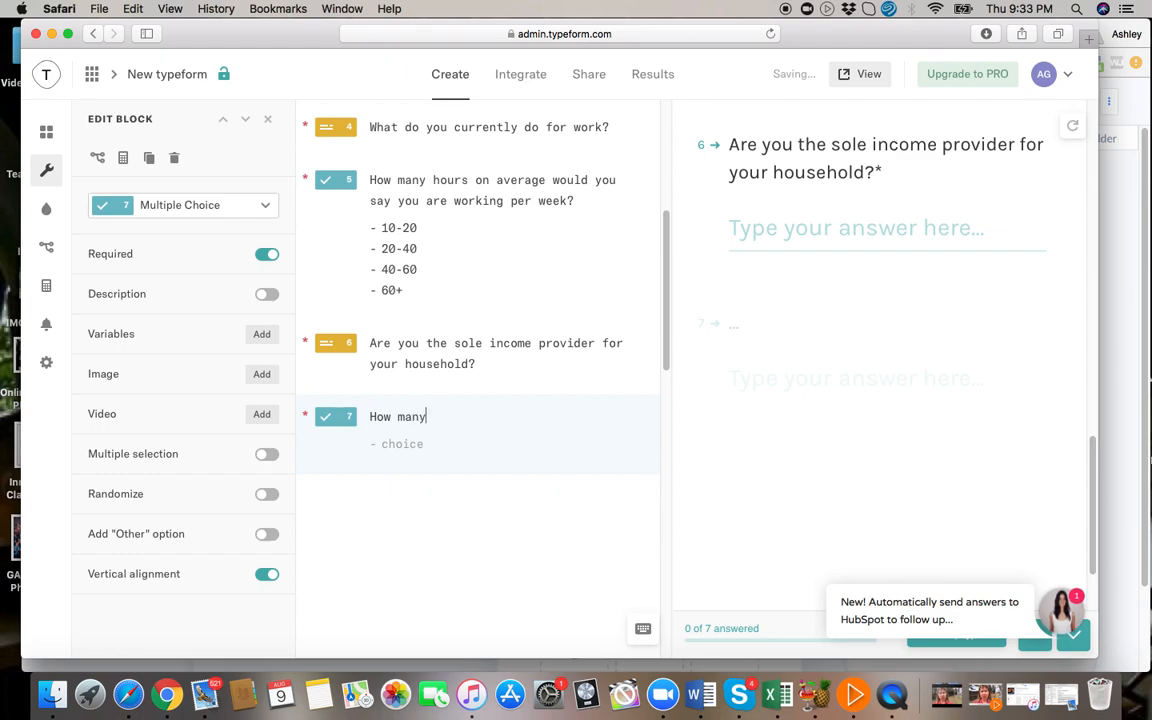
text(hours per week )
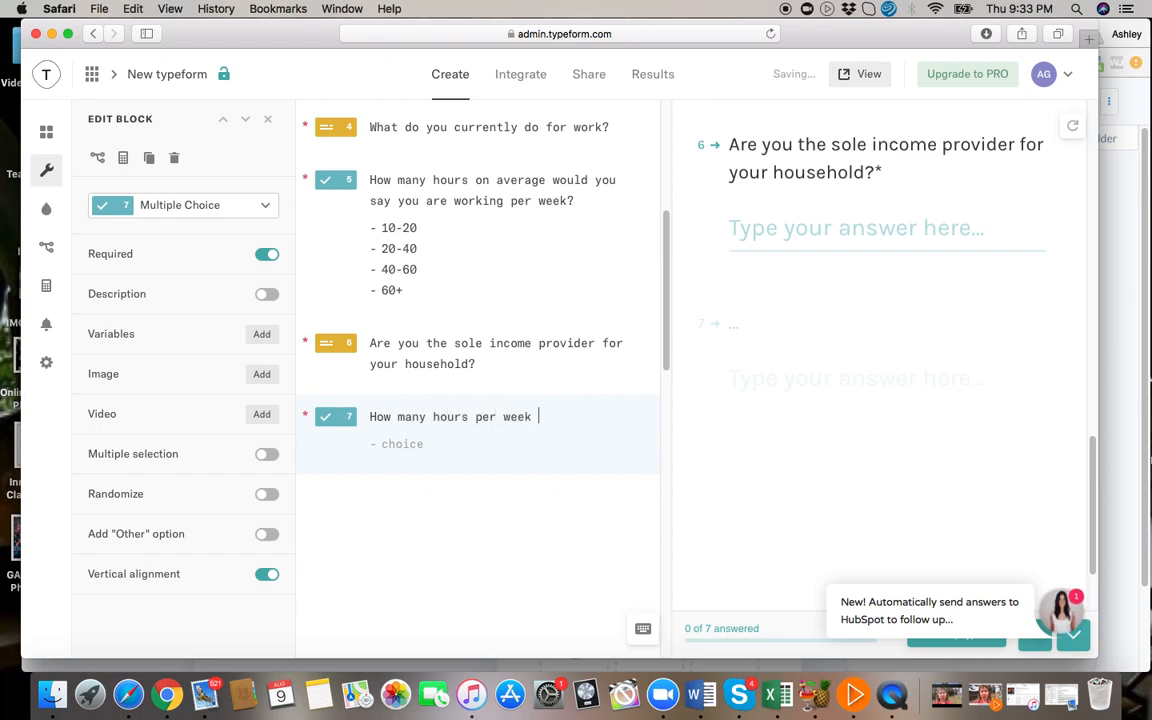
text(would you be wil)
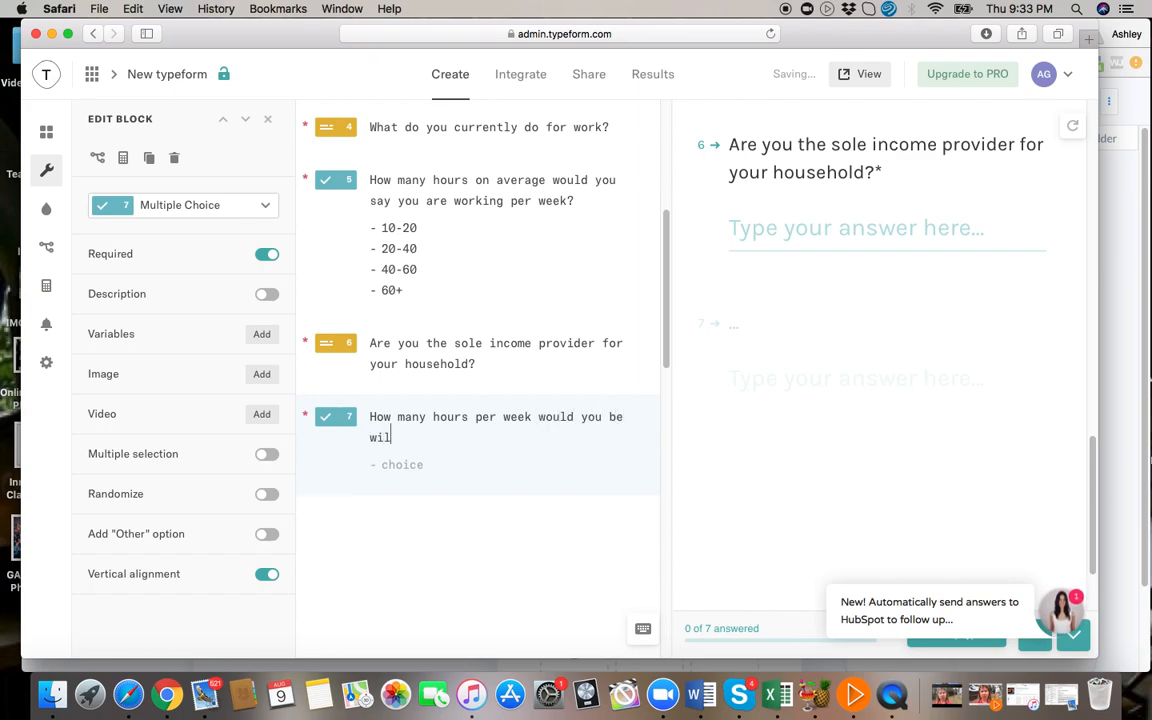
text(ling to commit )
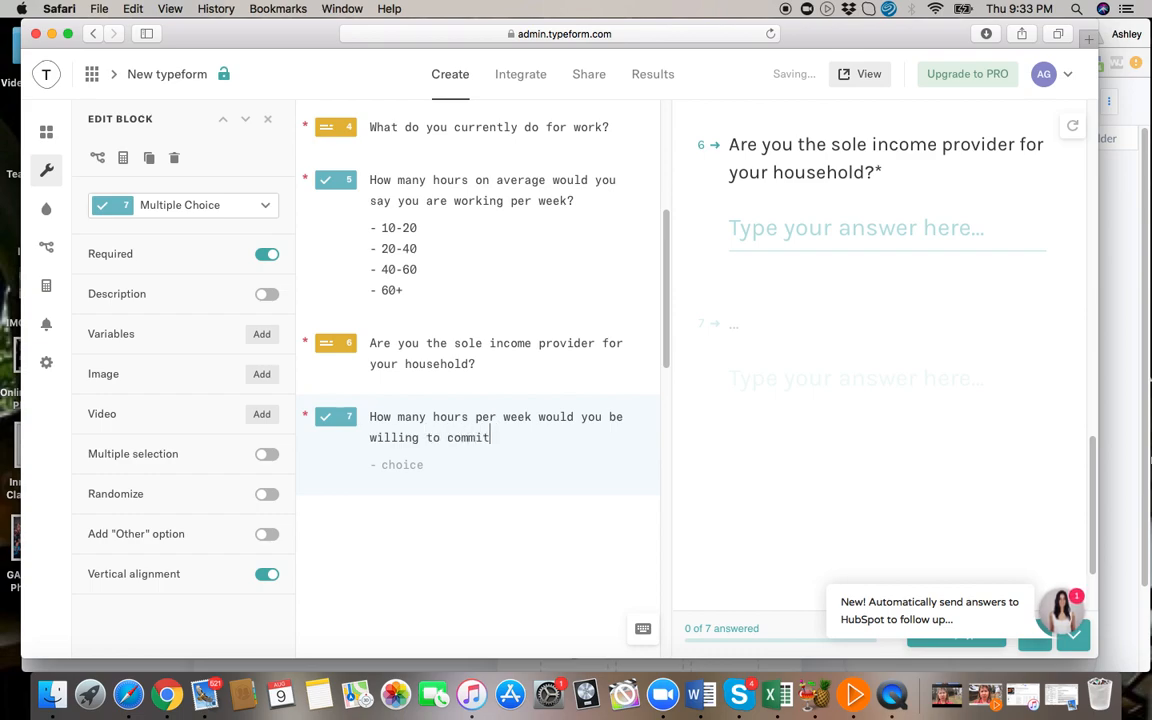
text(to your )
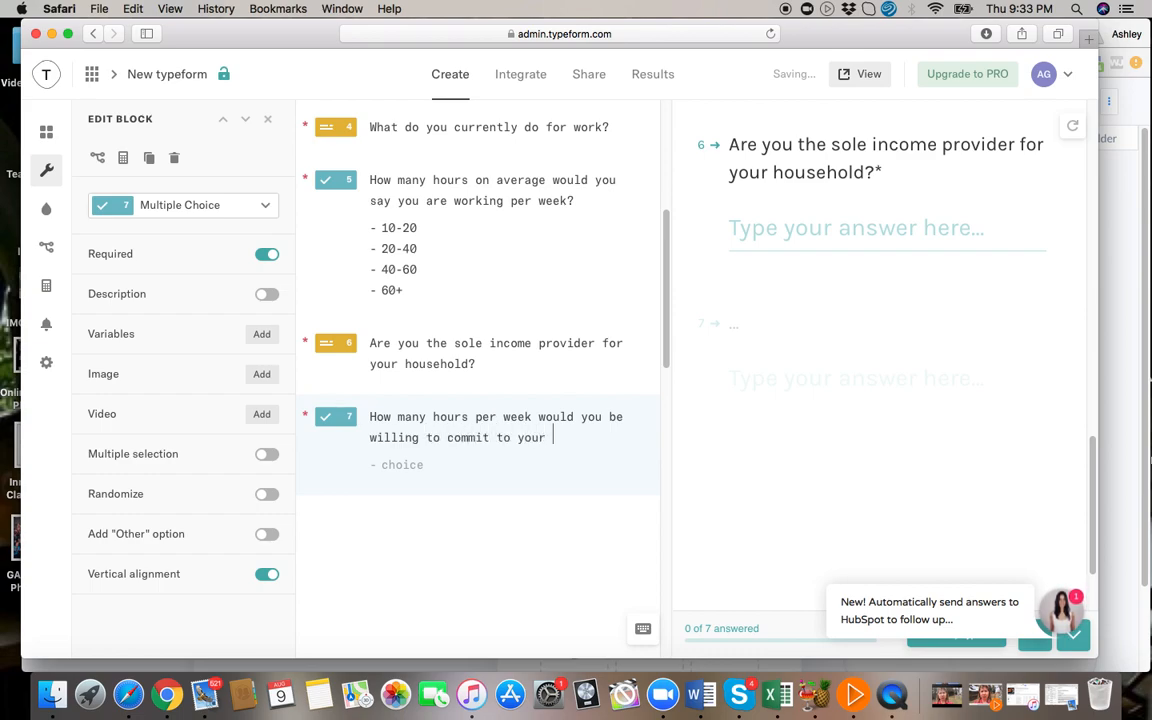
text(business)
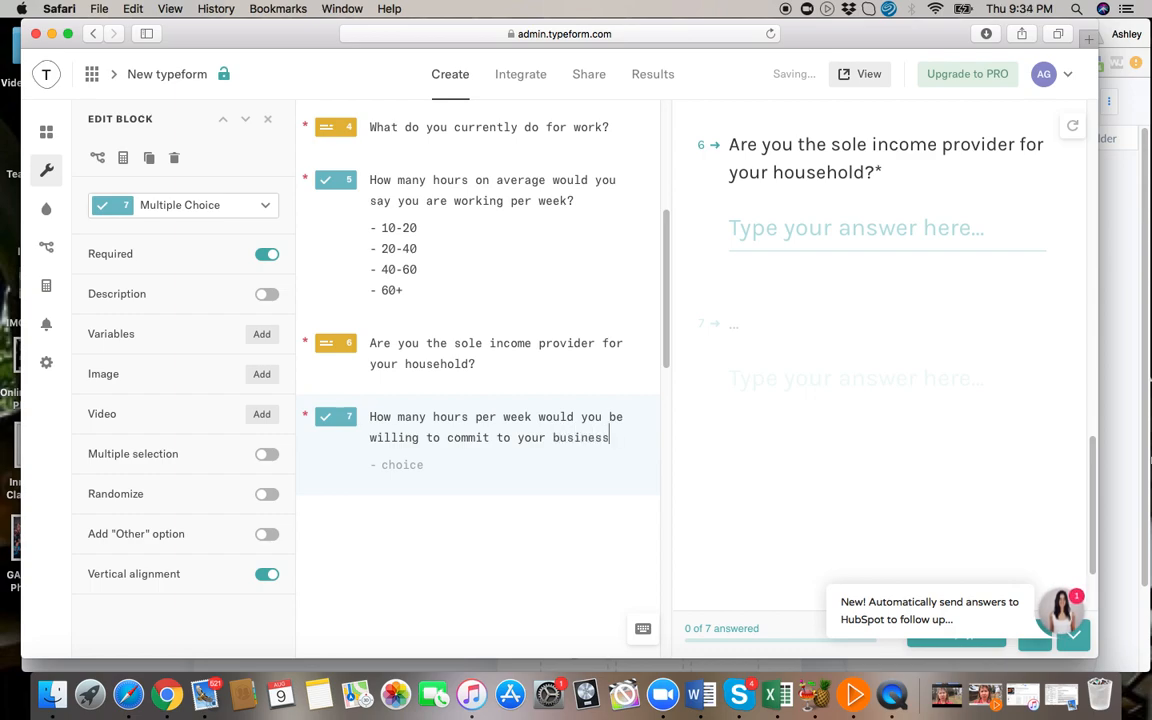
text(?)
Add the answer choices 0-5, 5-10, 10-20 and 20+ to the business-commitment question.
click(383, 465)
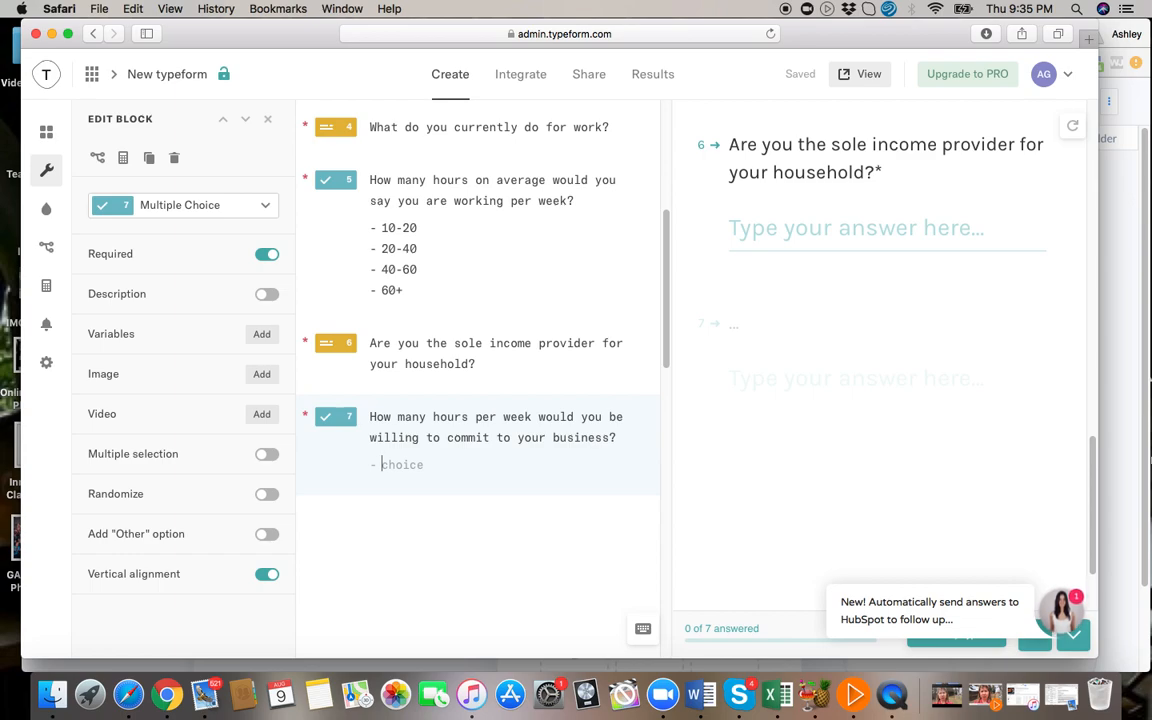
text(0-5)
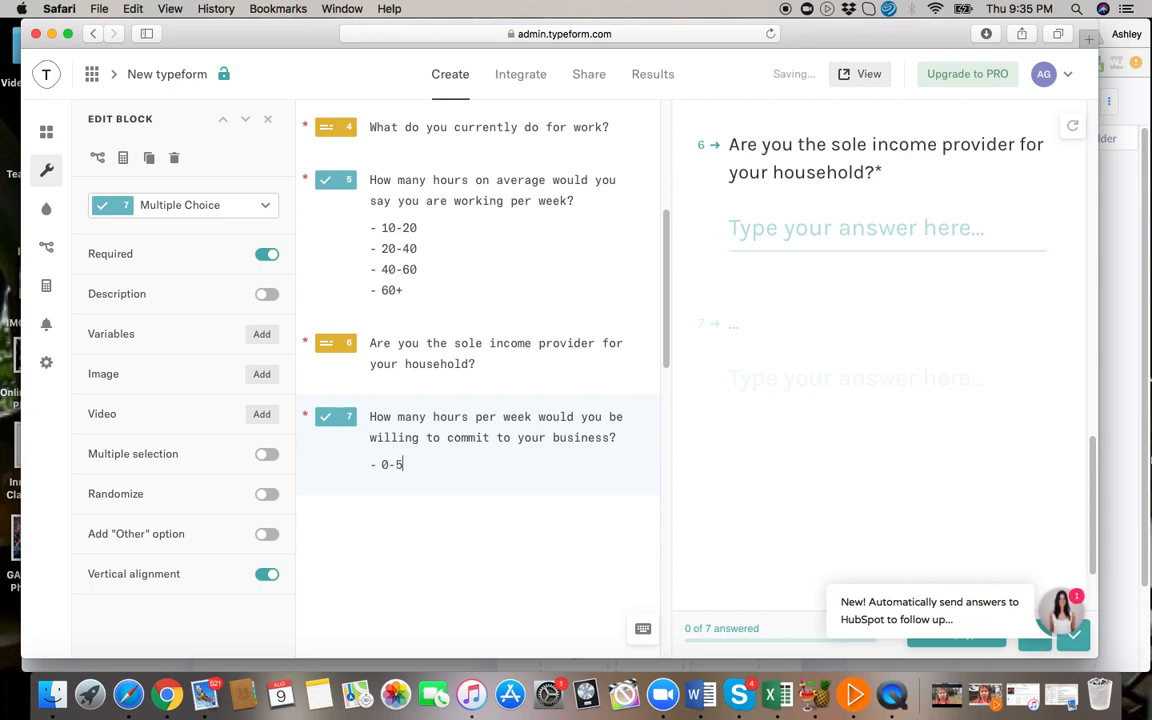
key(Return)
text(5-10)
key(Return)
text(10-)
text(15)
key(BackSpace)
key(BackSpace)
text(20)
key(Return)
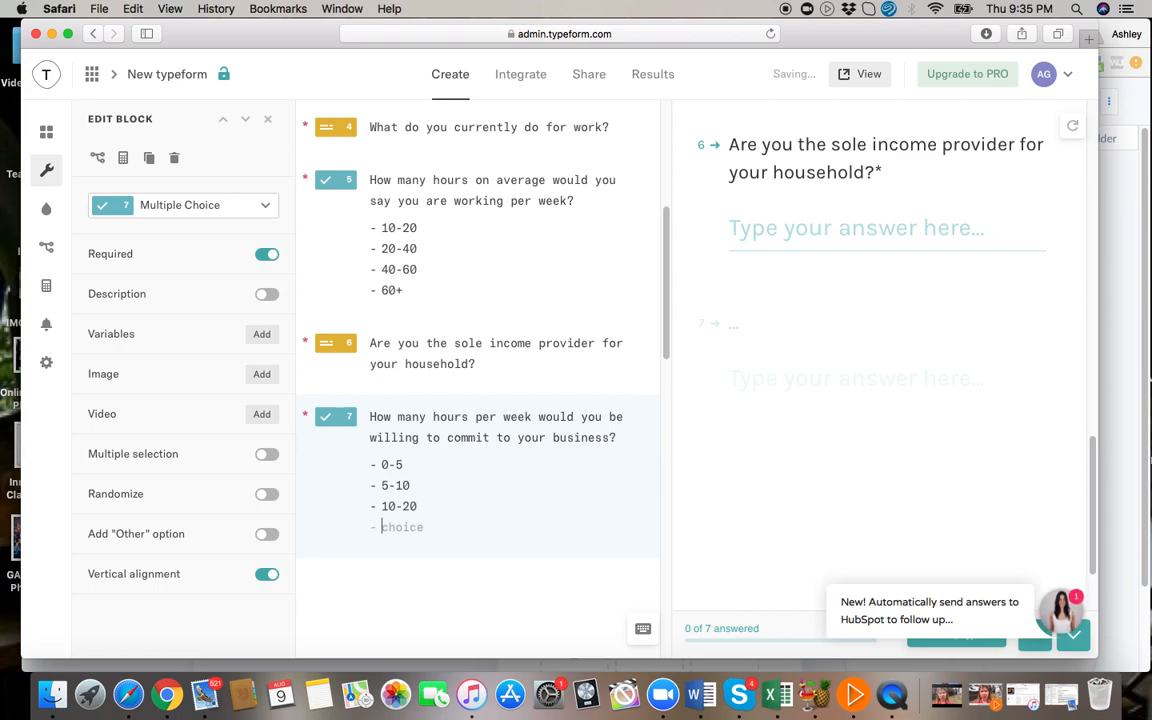
text(20+)
key(Return)
key(BackSpace)
Add an Opinion Scale as the eighth question and make it required.
click(46, 131)
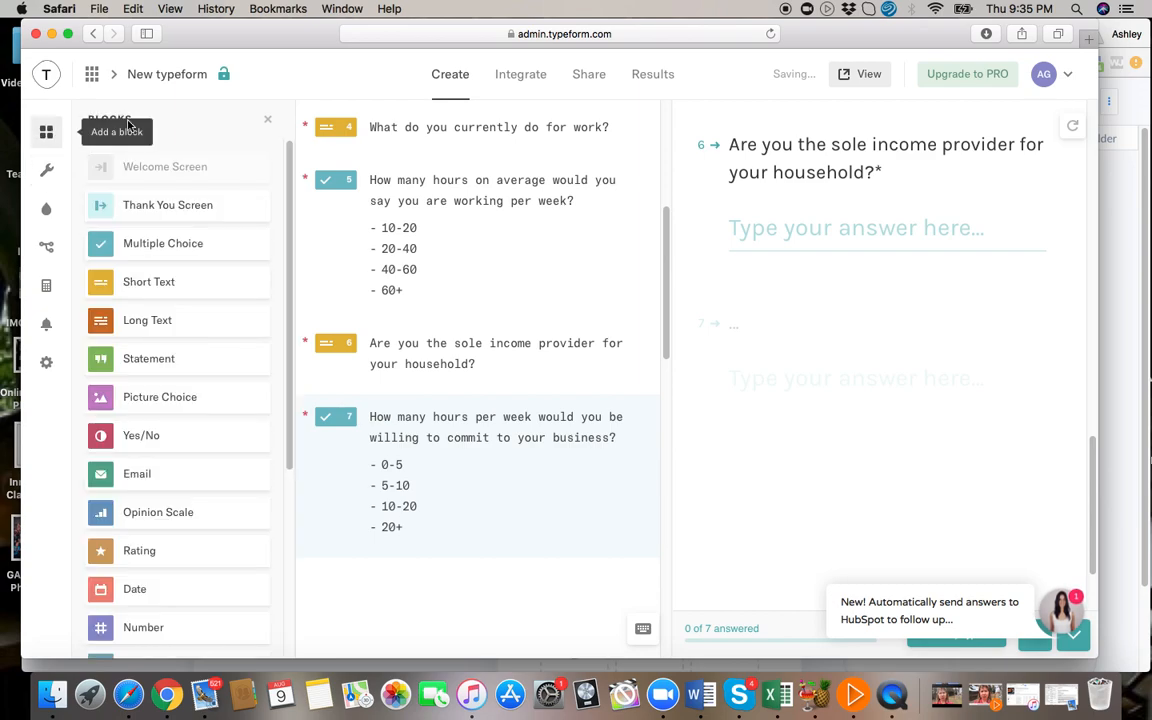
click(48, 133)
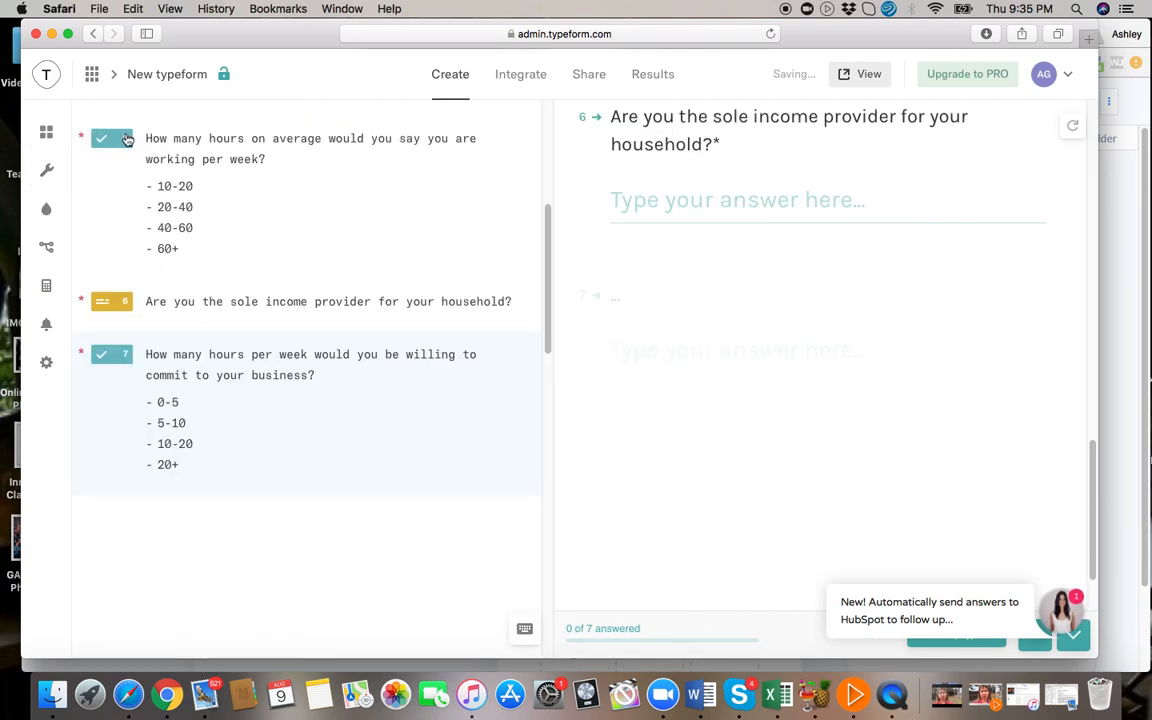
click(50, 135)
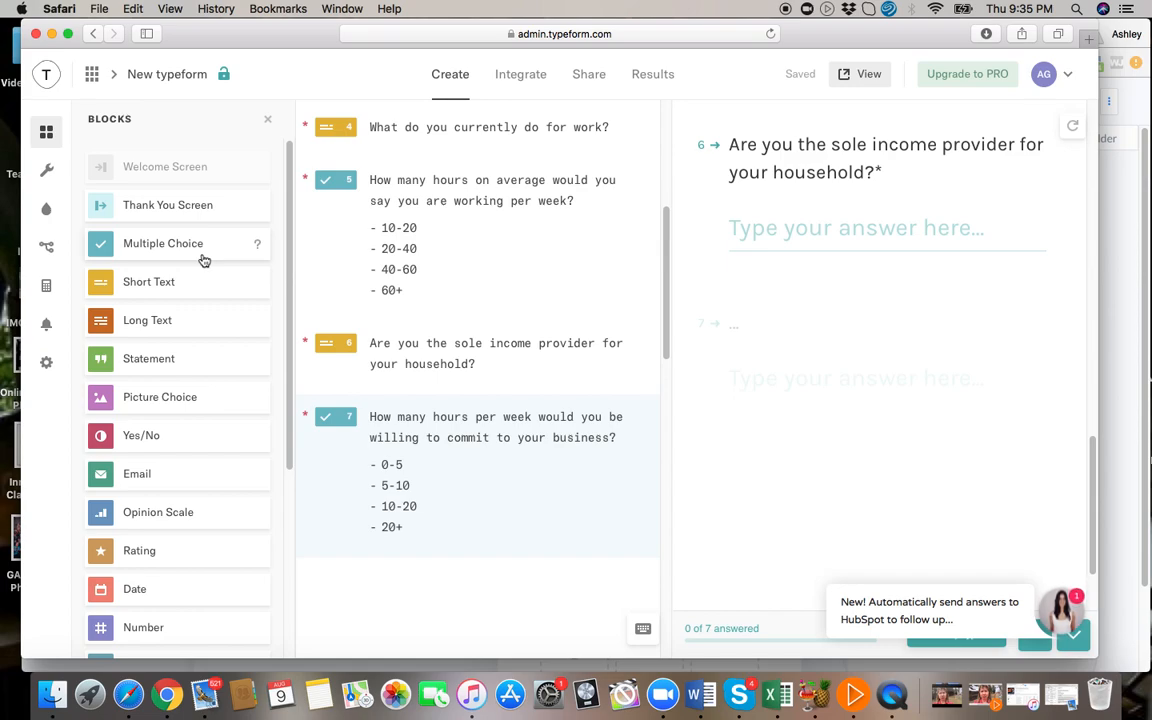
click(172, 518)
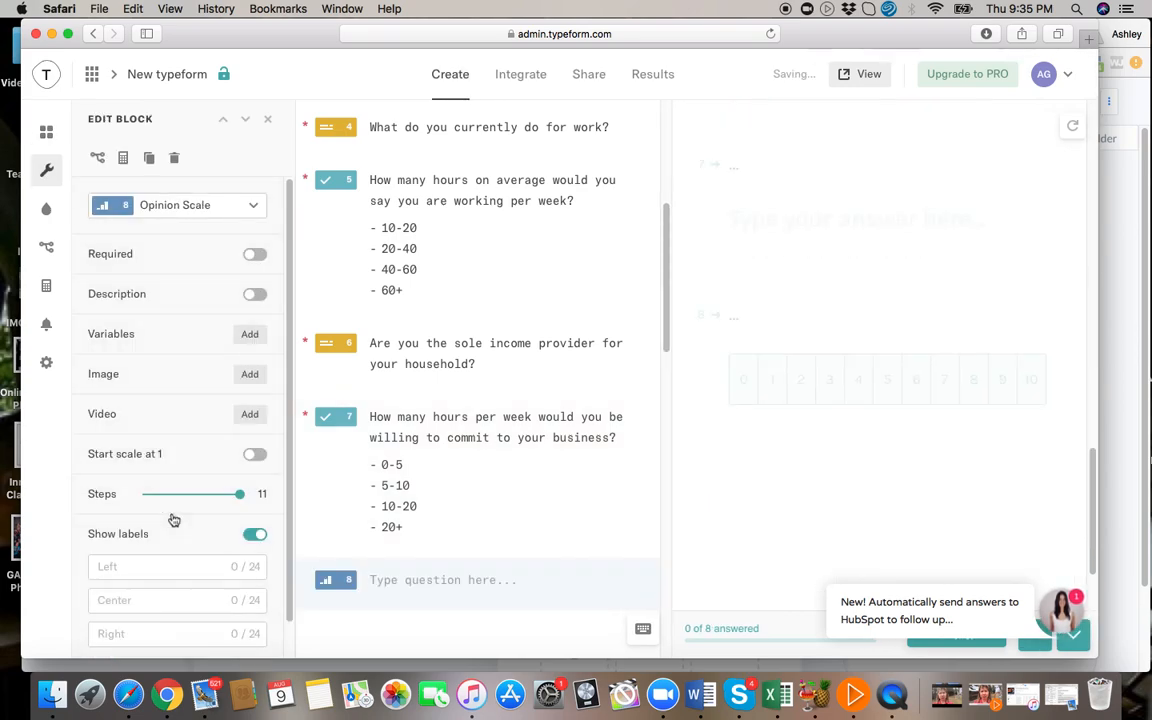
click(254, 254)
click(399, 579)
Begin the eighth question's text with "On a scale from 1-10... how badly".
text(Is)
key(BackSpace)
key(BackSpace)
text(On a scale of)
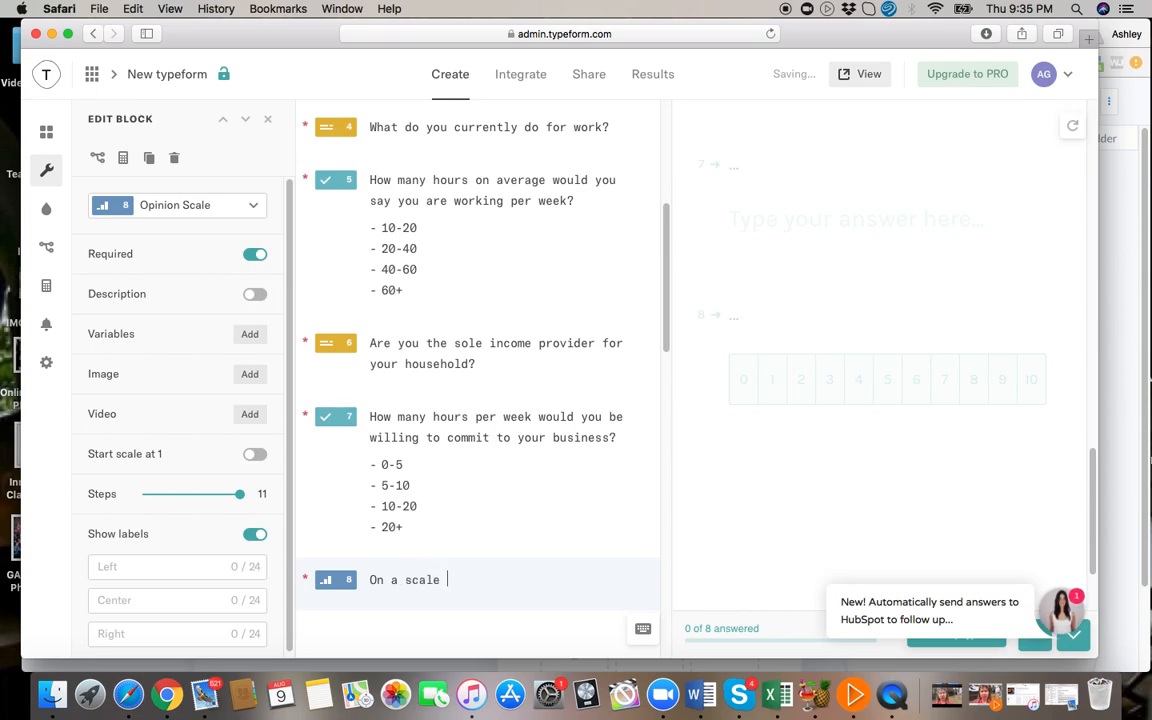
key(BackSpace)
key(BackSpace)
key(BackSpace)
text(from 1)
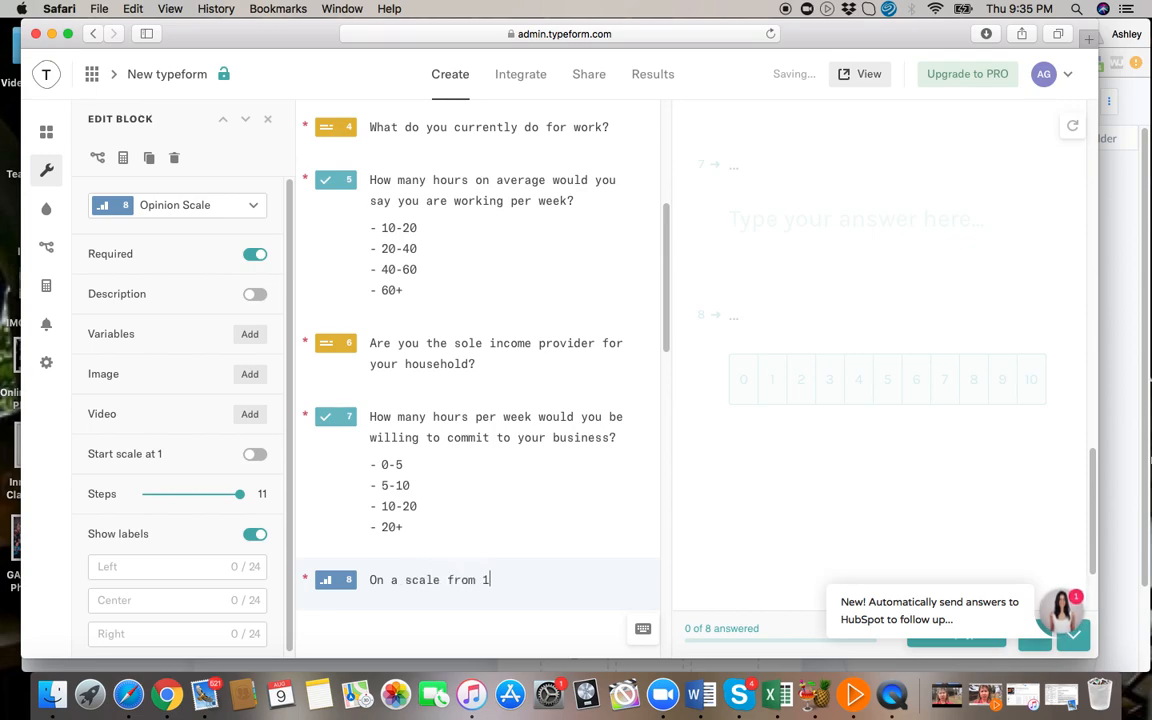
text(-10,)
key(BackSpace)
key(BackSpace)
text(... how badly)
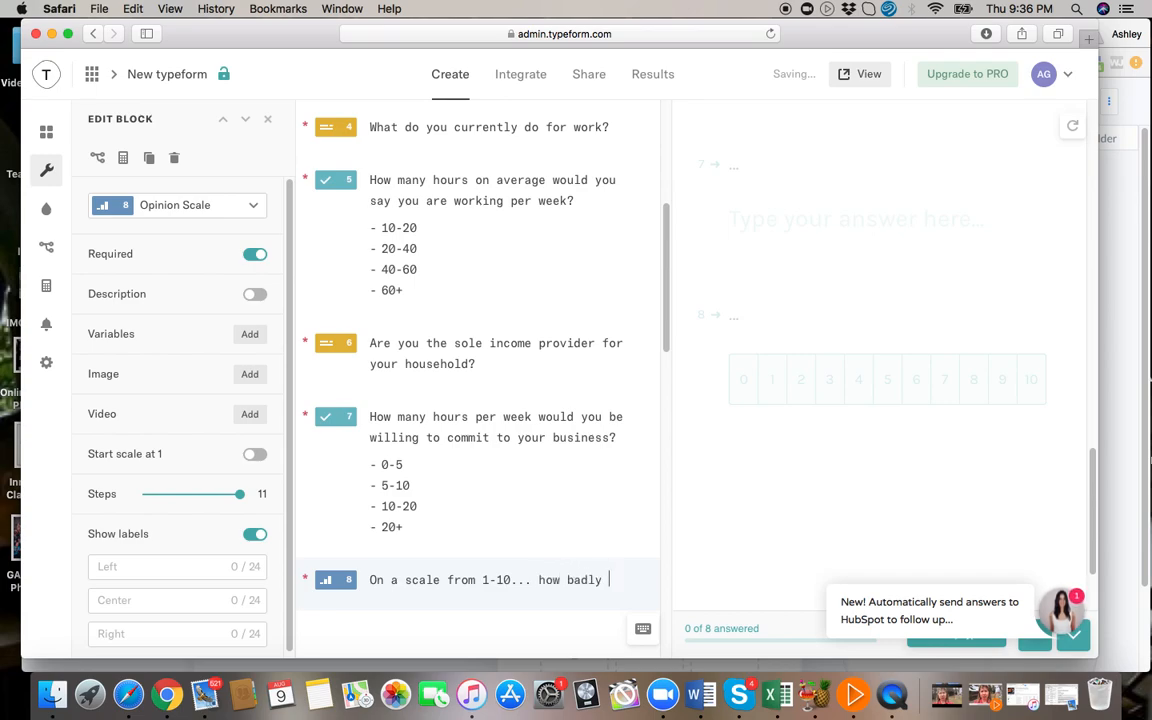
Change "badly" to "bad" in the opinion scale question and continue it with "do you want/need change in your life".
key(BackSpace)
key(BackSpace)
text(do you want)
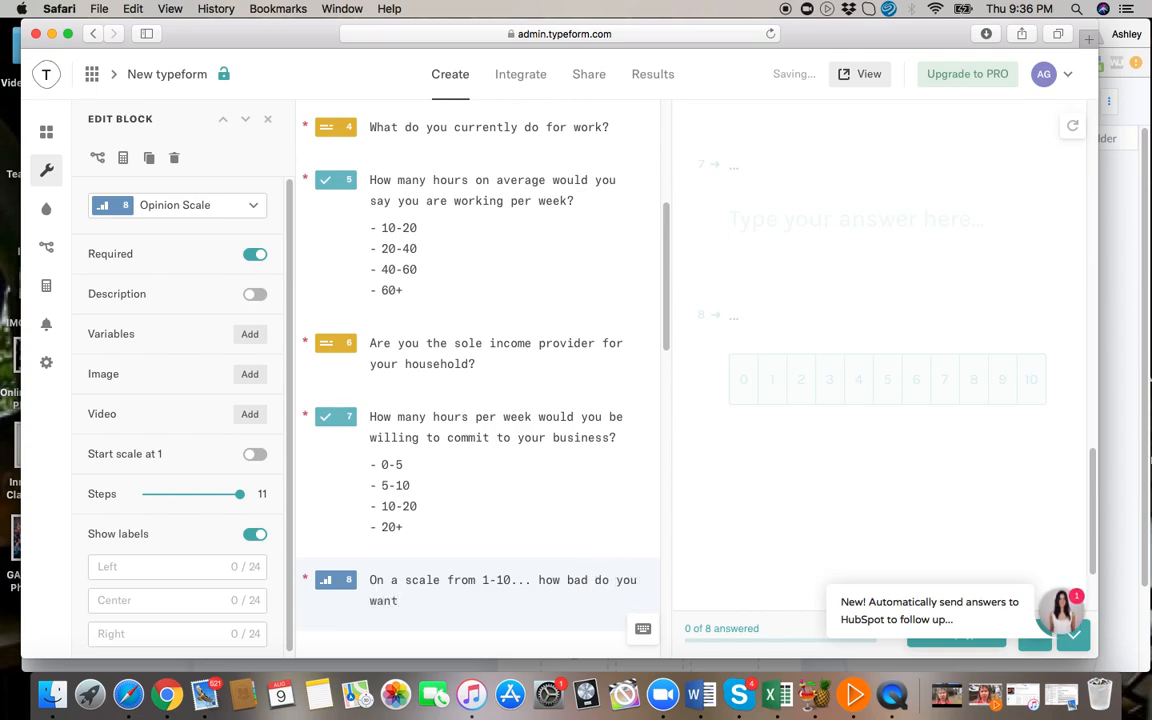
text(/need change in)
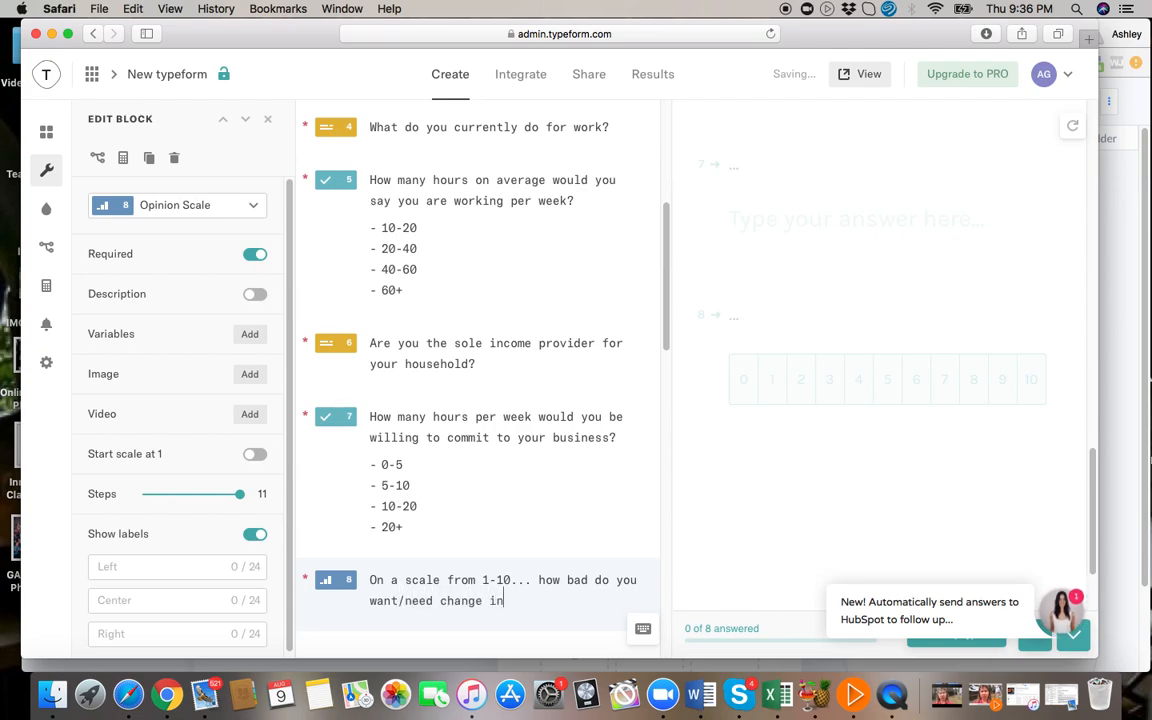
text( your life)
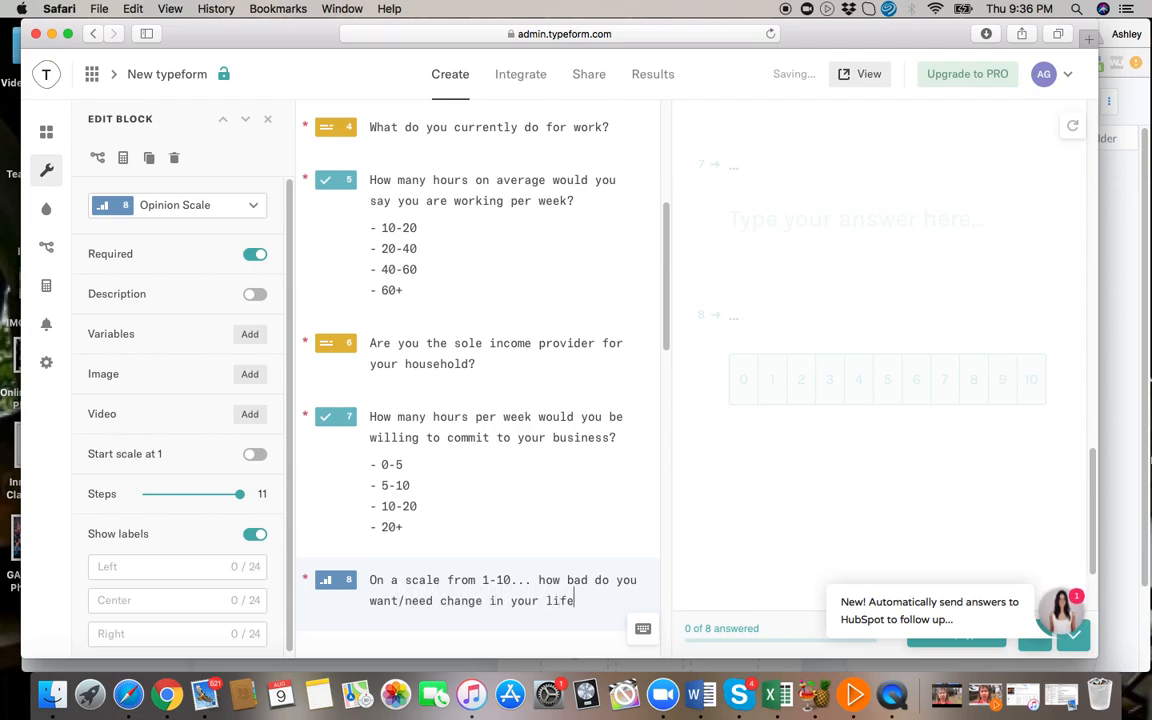
Reword the end of the opinion scale question to "want a change in your life?", leaving no empty question below it.
click(434, 601)
key(BackSpace)
key(BackSpace)
key(BackSpace)
key(BackSpace)
key(BackSpace)
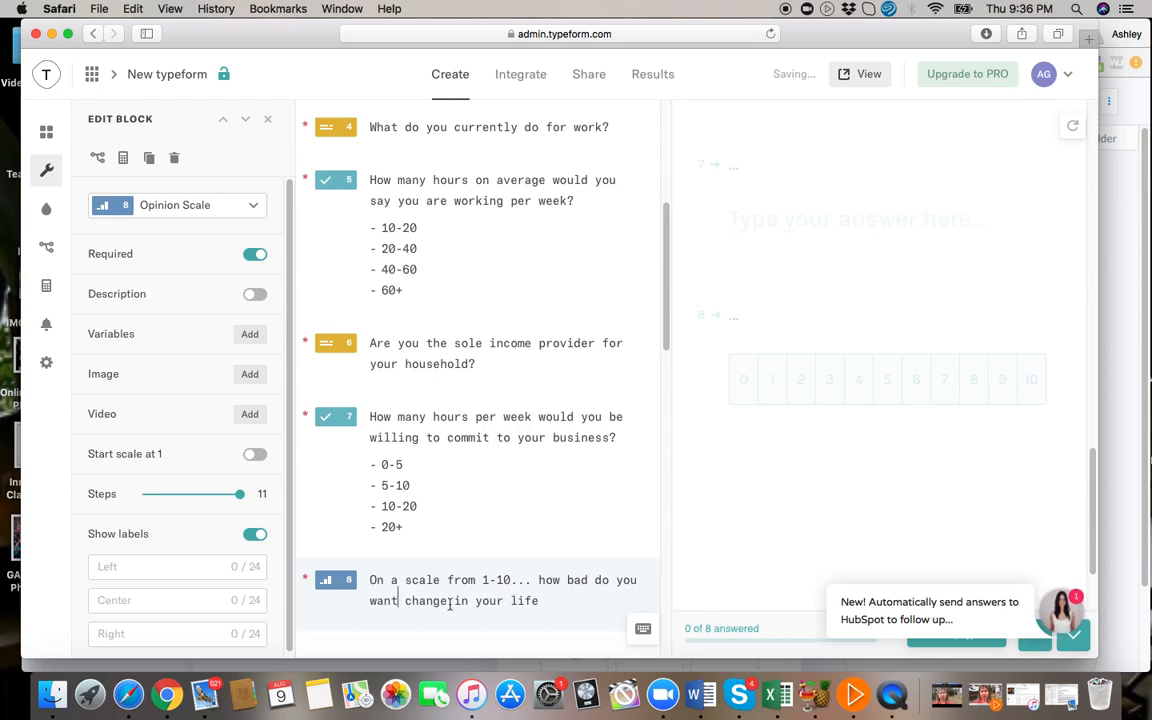
text(a)
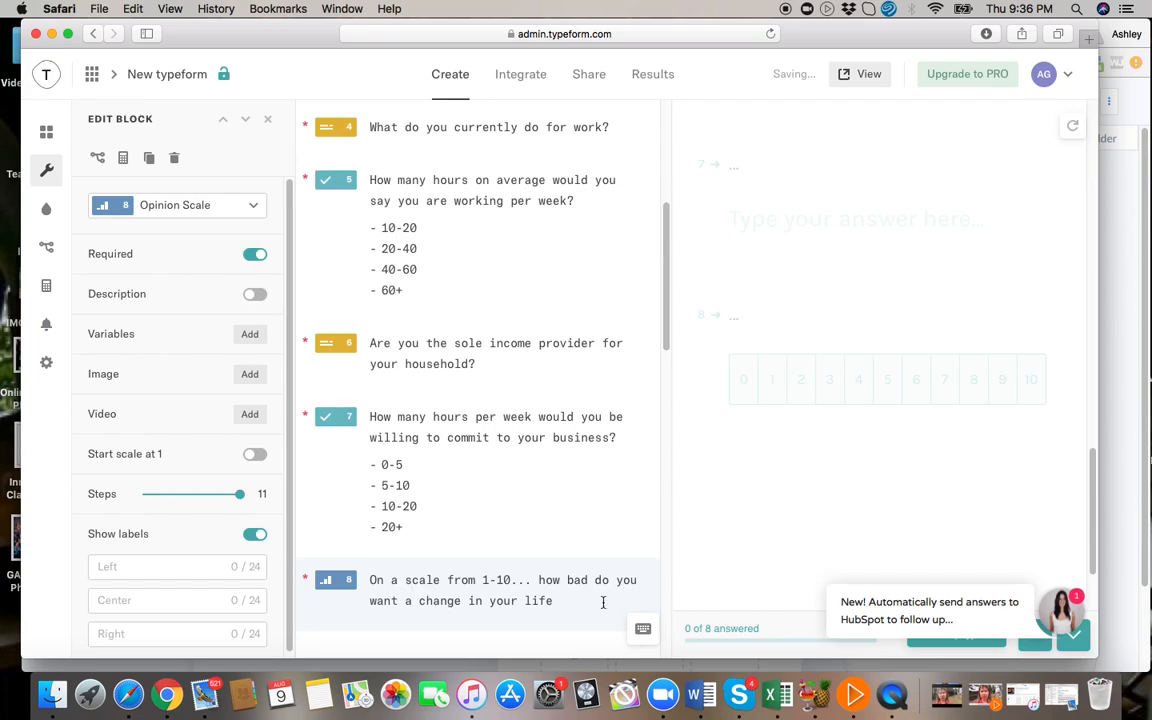
click(565, 603)
text(?)
key(Return)
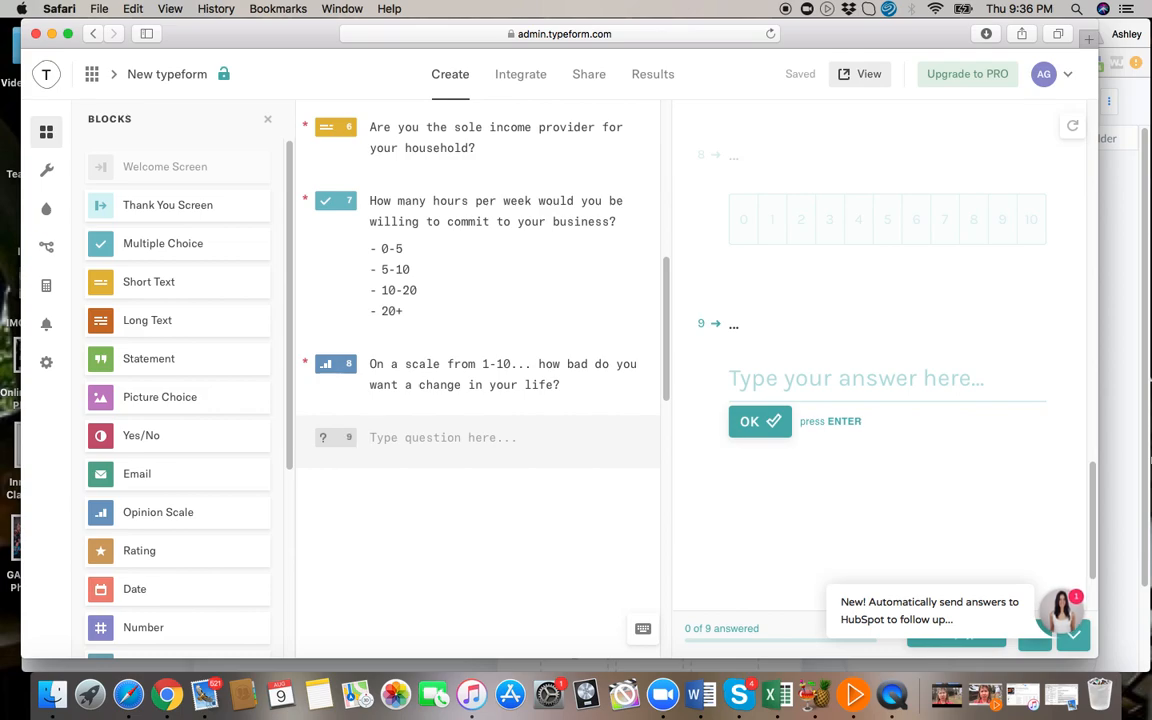
key(BackSpace)
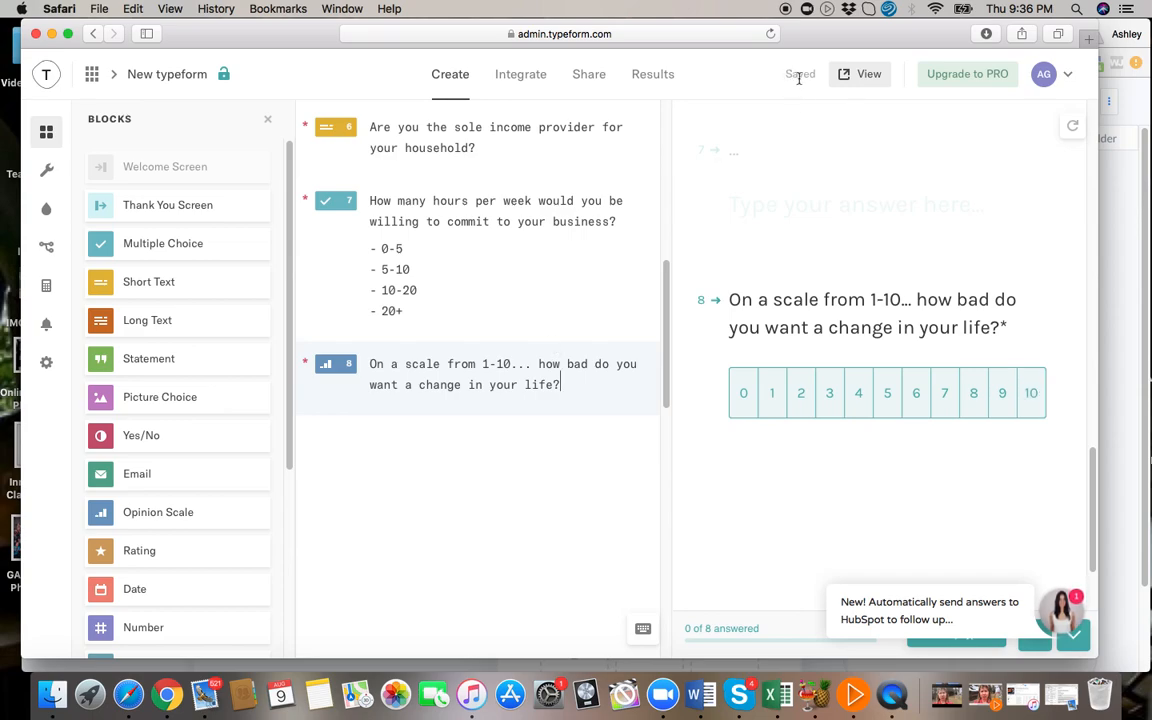
Look over the finished list of questions and open the form's public design themes.
click(372, 451)
scroll(502, 256, up, 10)
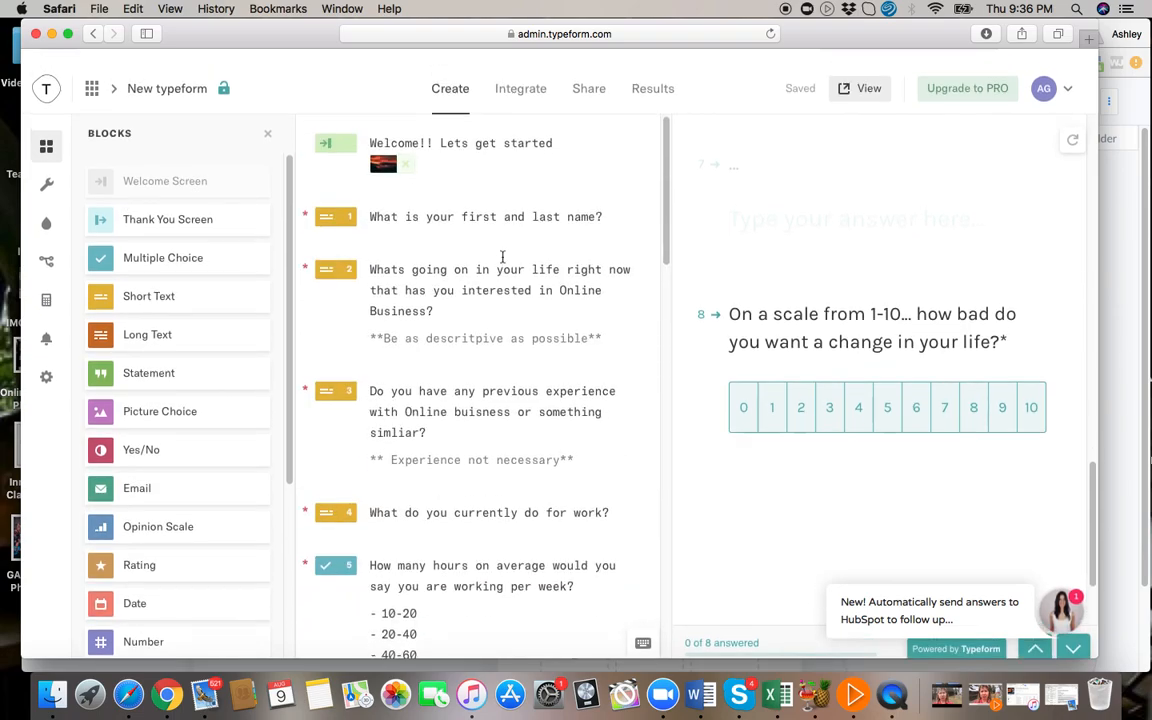
scroll(502, 256, down, 10)
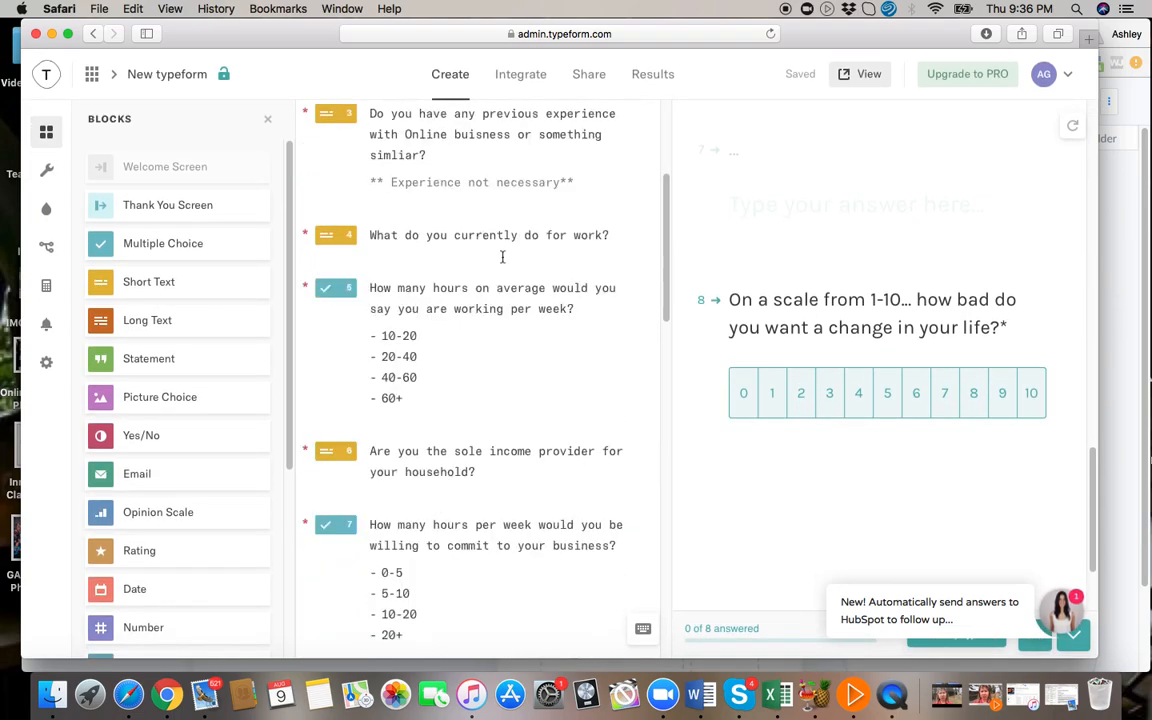
click(47, 214)
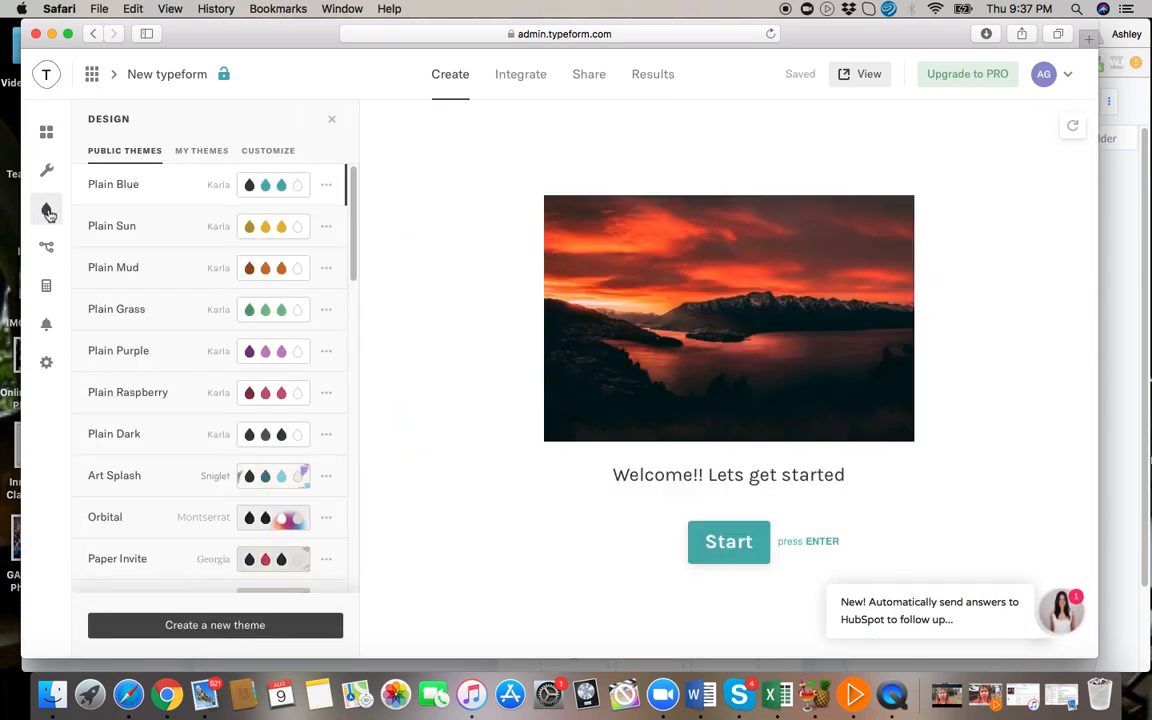
Try the Plain Sun, Plain Mud and Plain Grass themes on the form, and go back to Plain Blue.
click(345, 232)
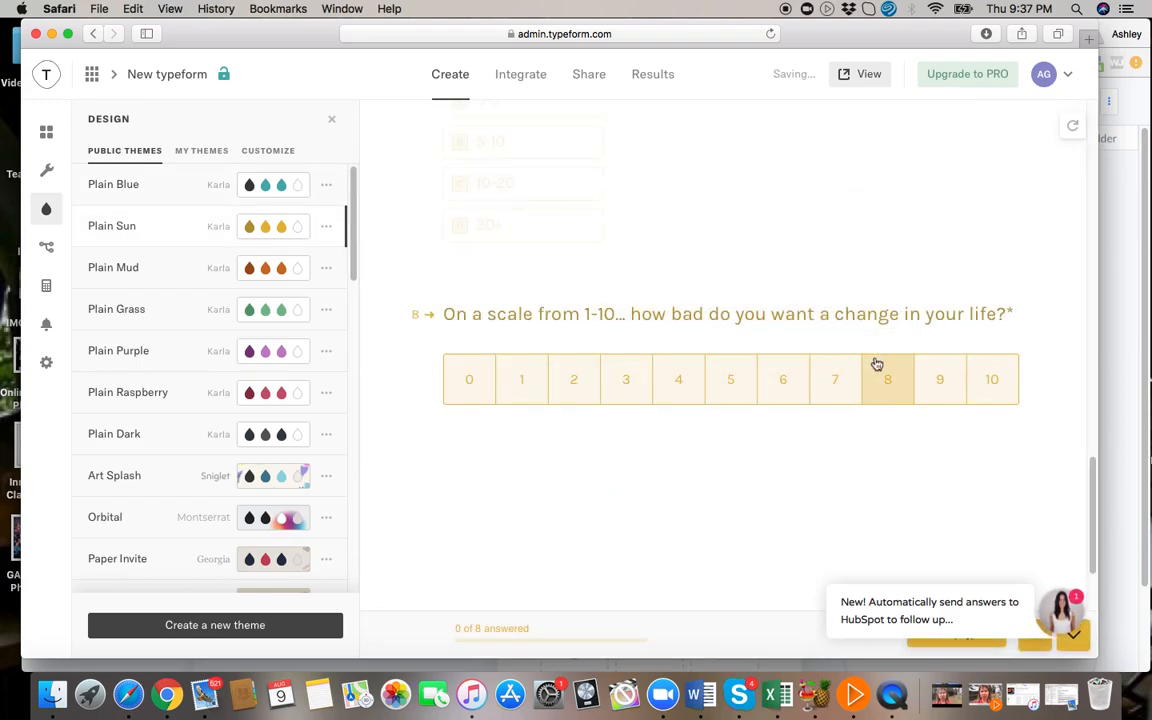
click(347, 269)
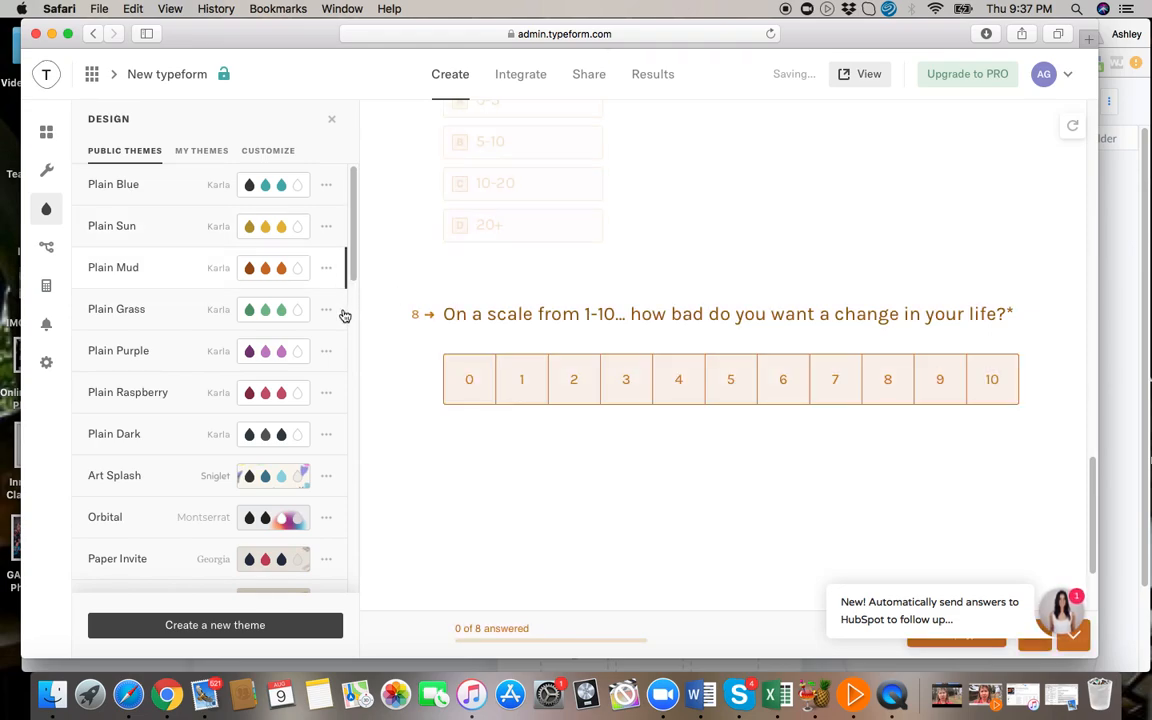
click(345, 316)
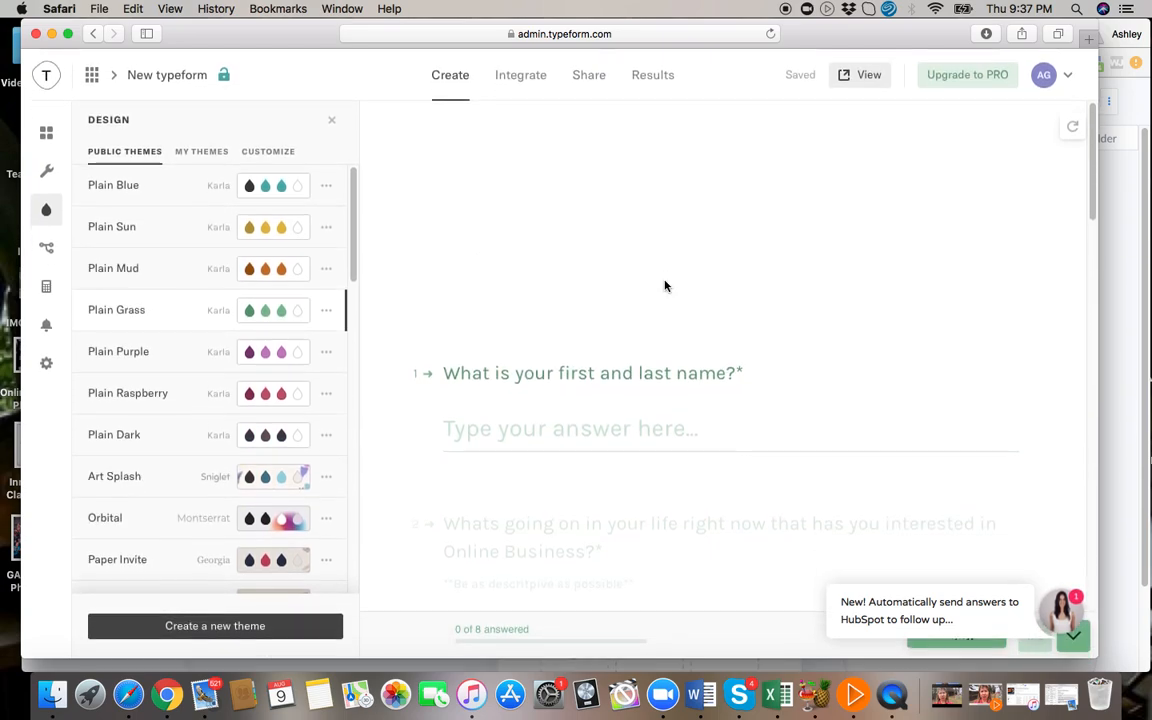
click(344, 268)
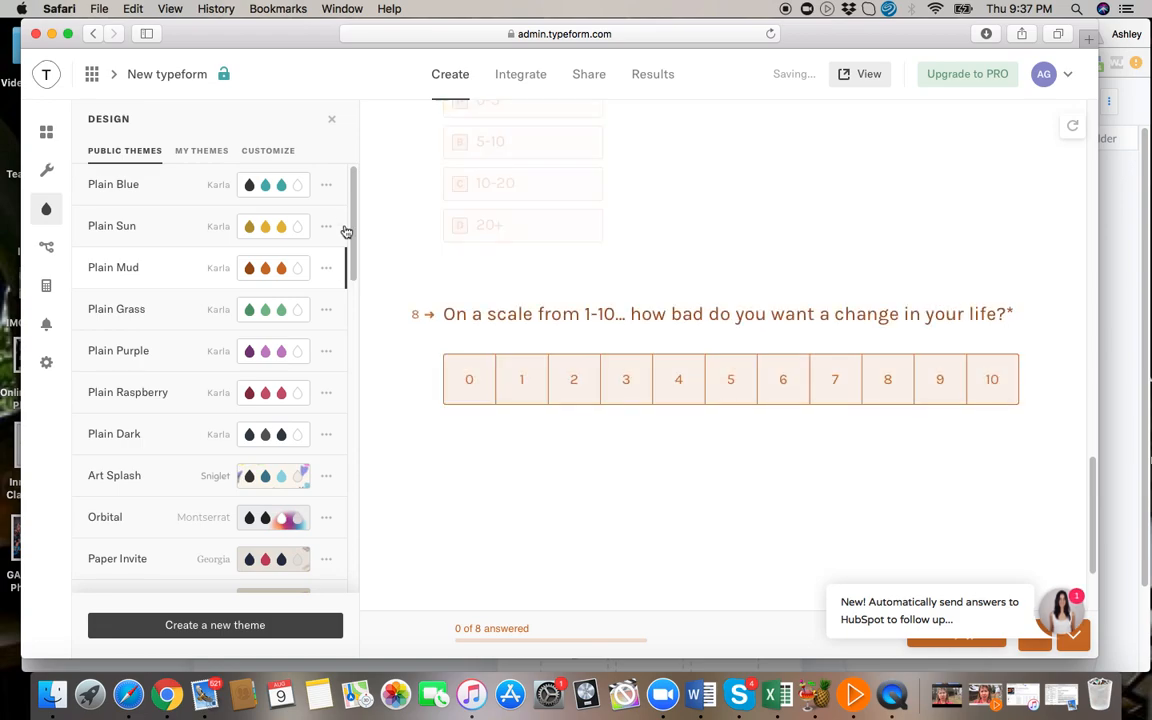
click(343, 229)
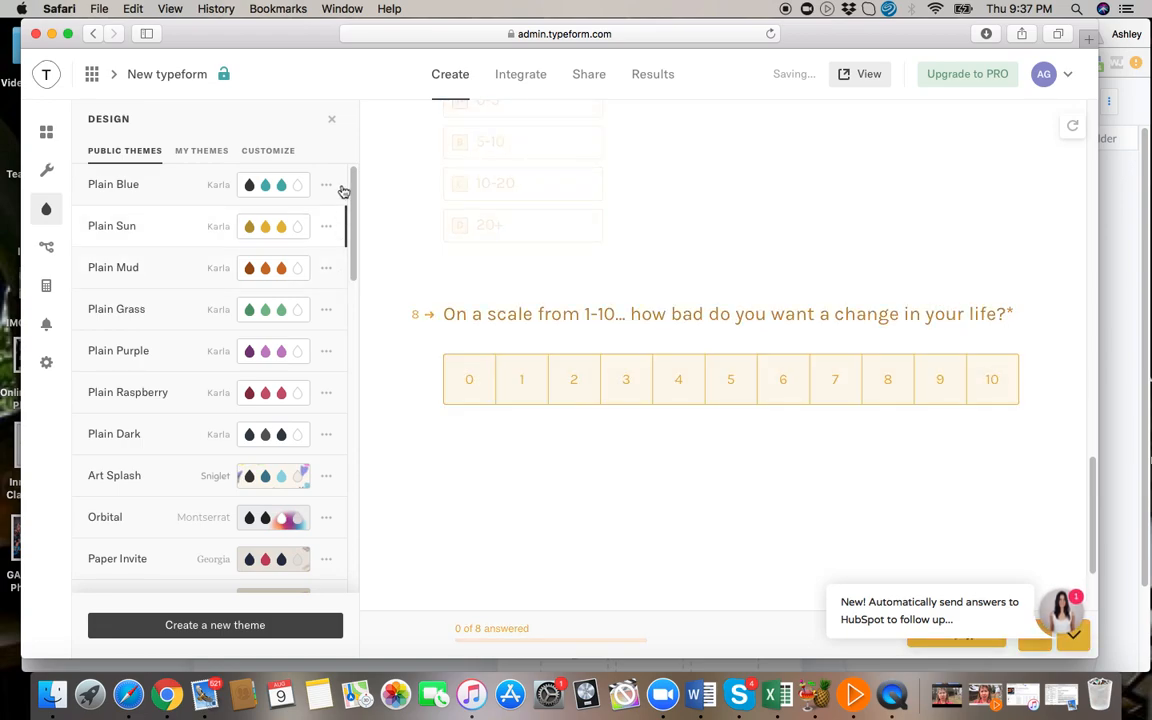
click(343, 190)
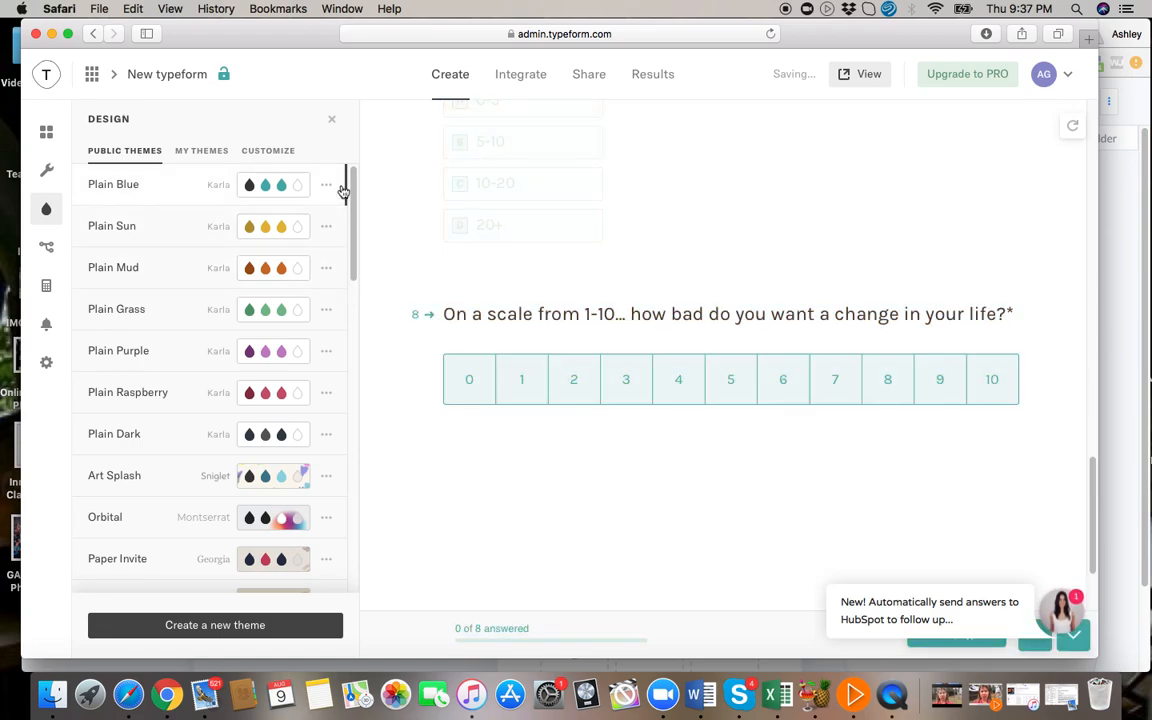
Try the Art Splash theme on the form and check the saved themes and its customization options.
click(344, 478)
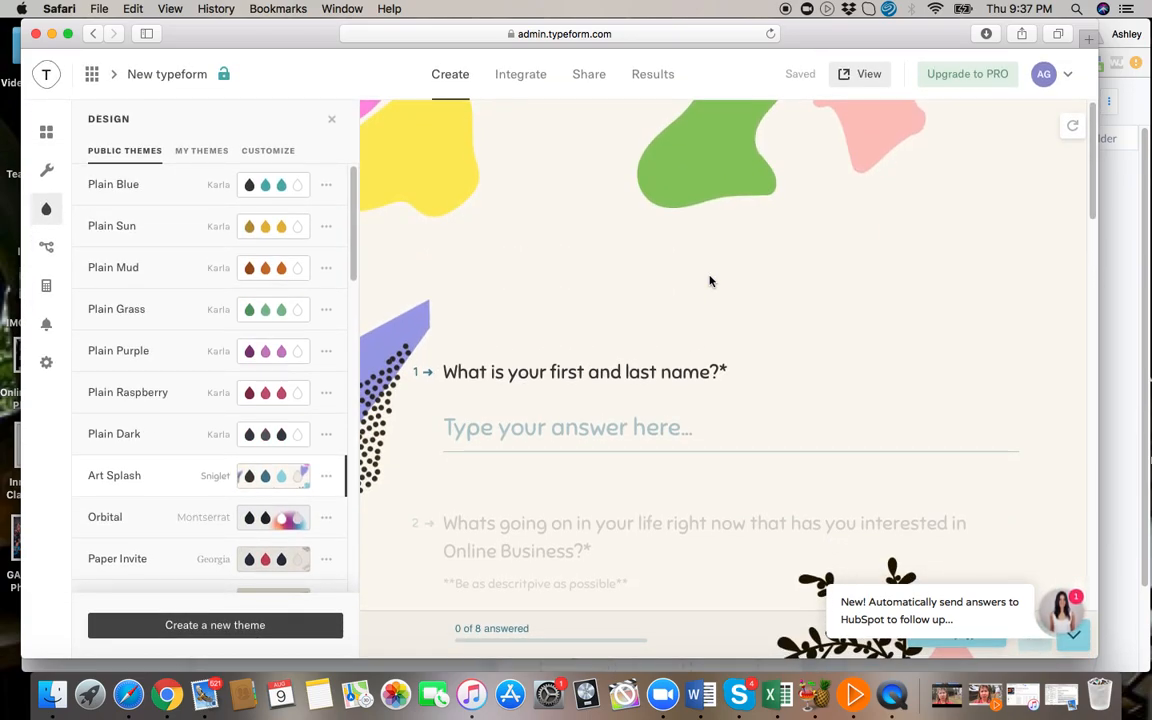
click(204, 153)
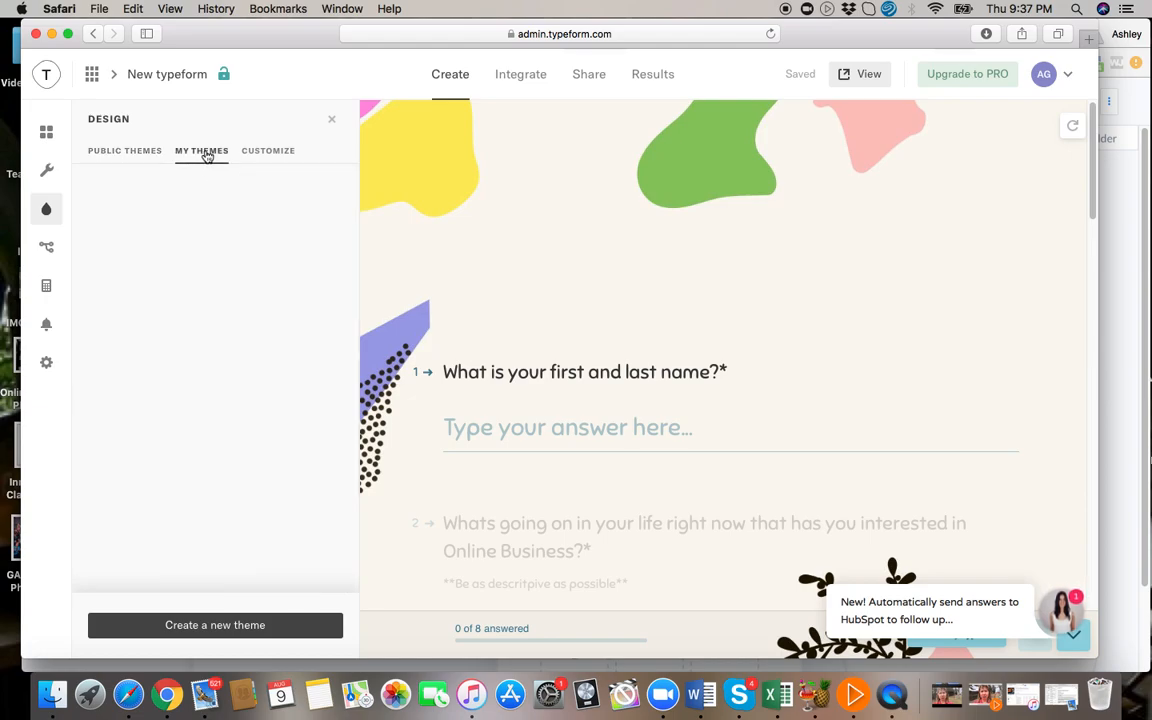
click(270, 155)
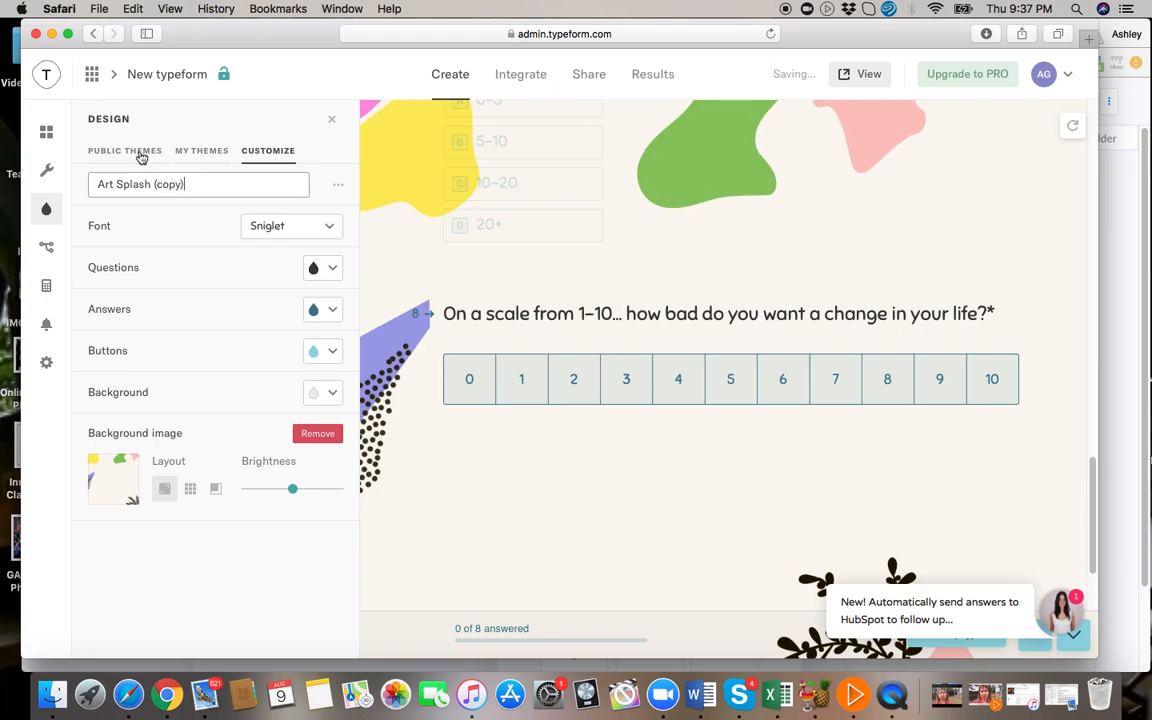
click(142, 153)
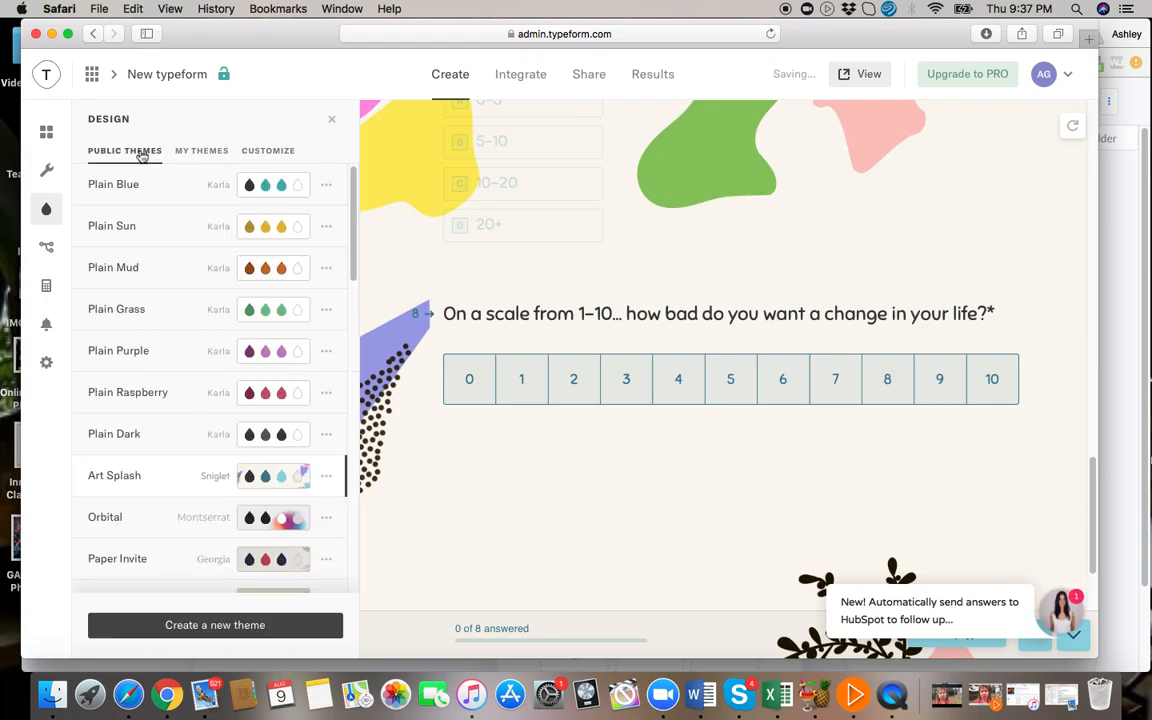
Try the Orbital theme and review how the form's questions look with it.
click(342, 520)
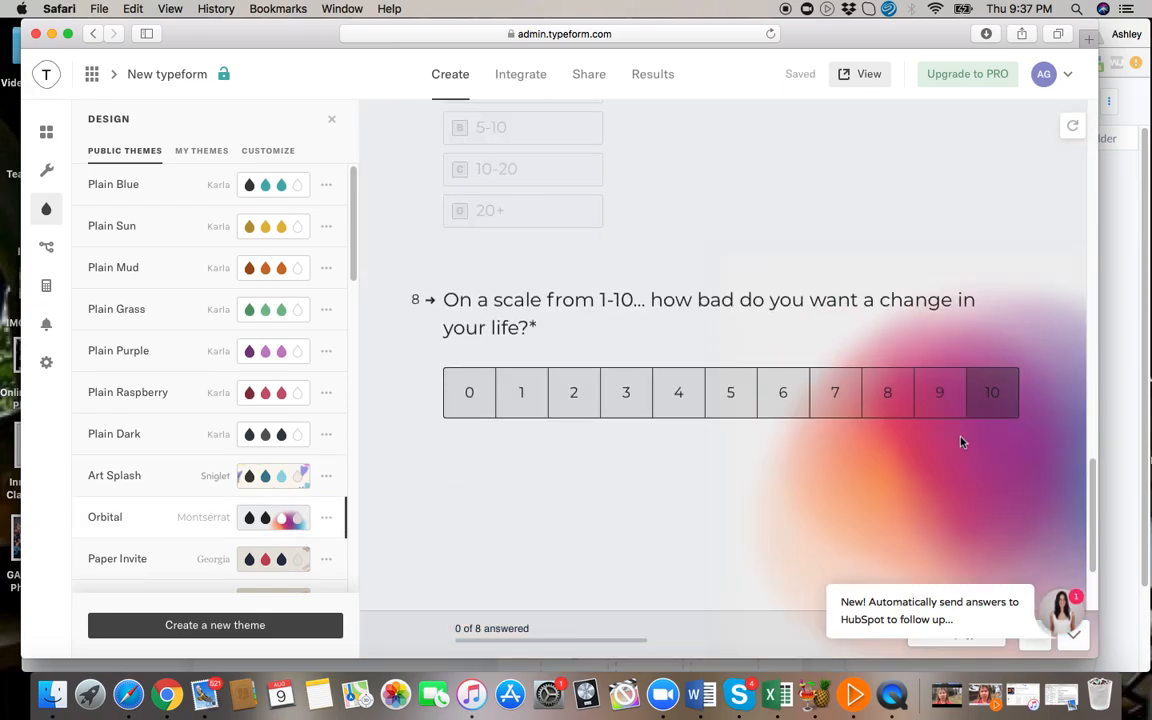
scroll(728, 465, down, 5)
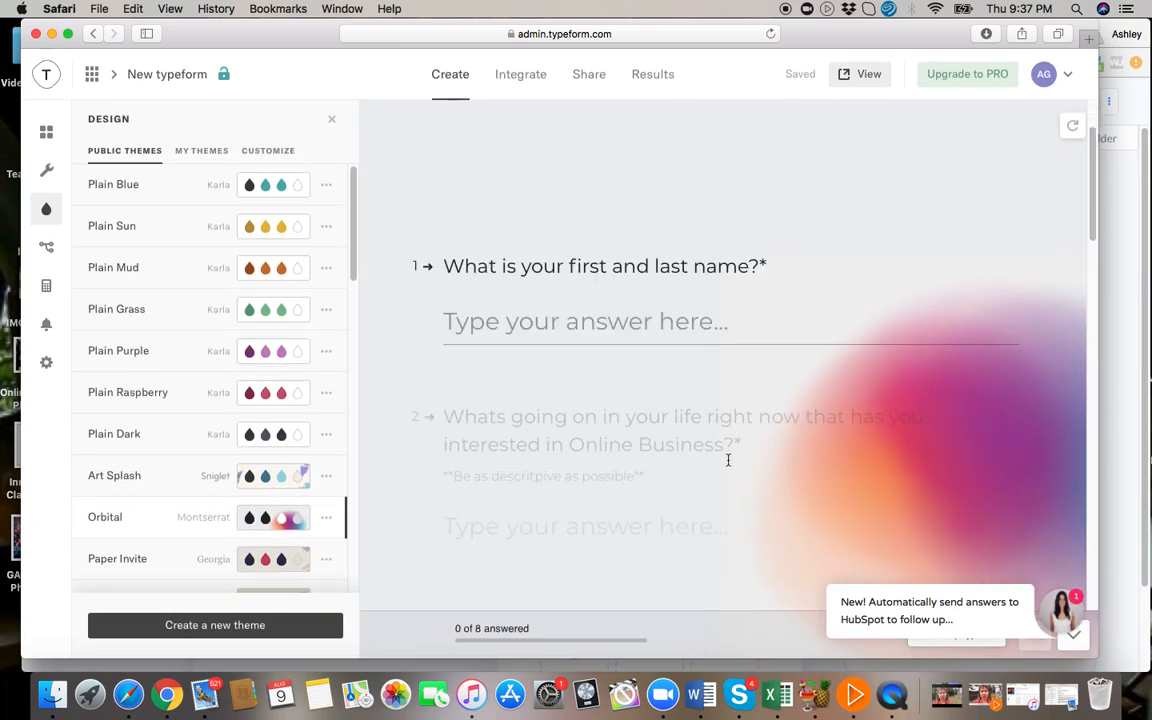
scroll(728, 460, down, 10)
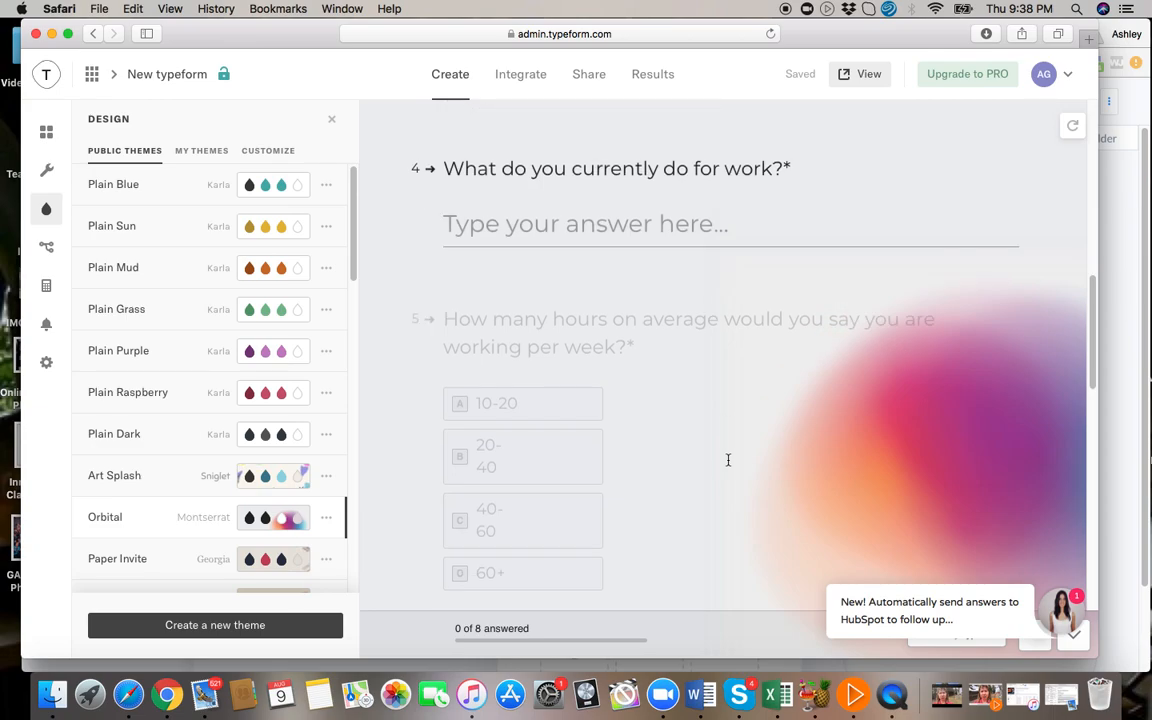
scroll(475, 472, down, 3)
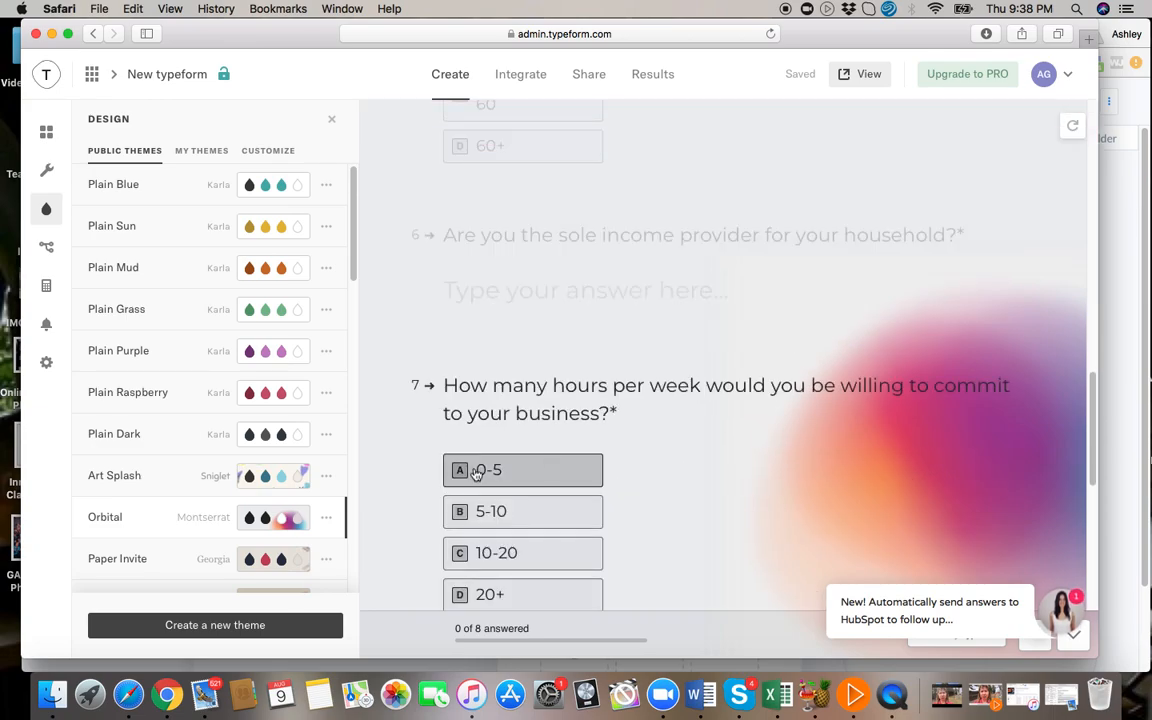
Try the School Bell theme, apply Spaceboy instead, and check the questions in the preview.
scroll(296, 500, down, 10)
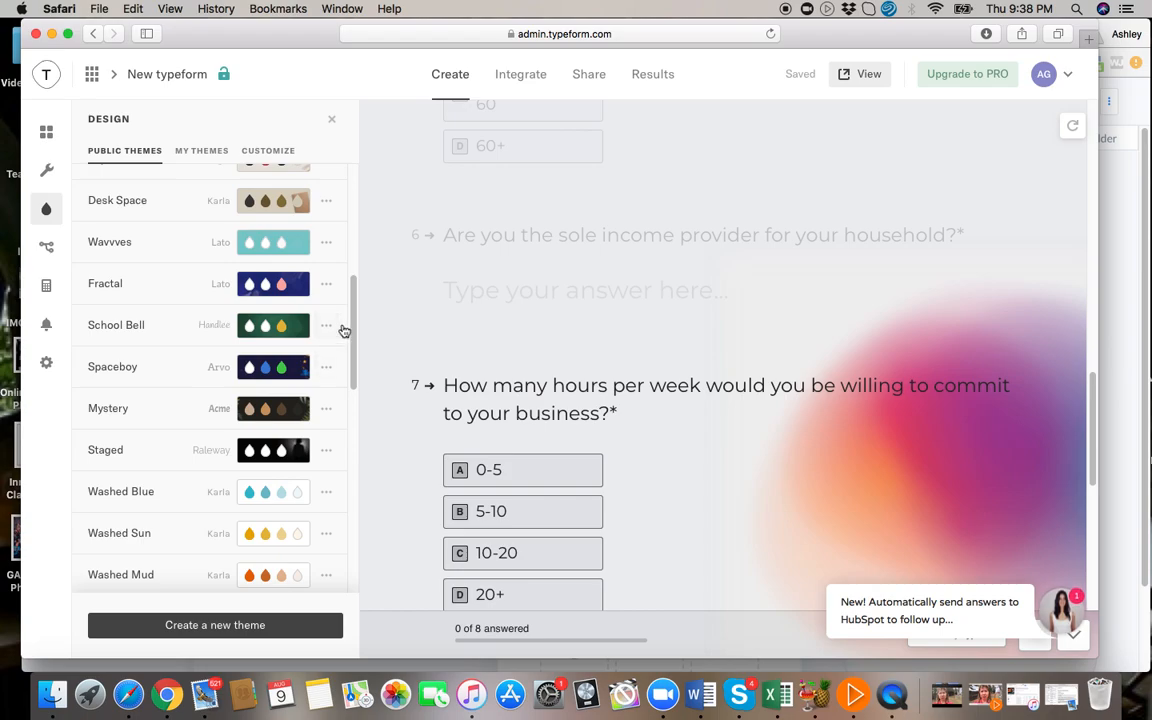
click(342, 329)
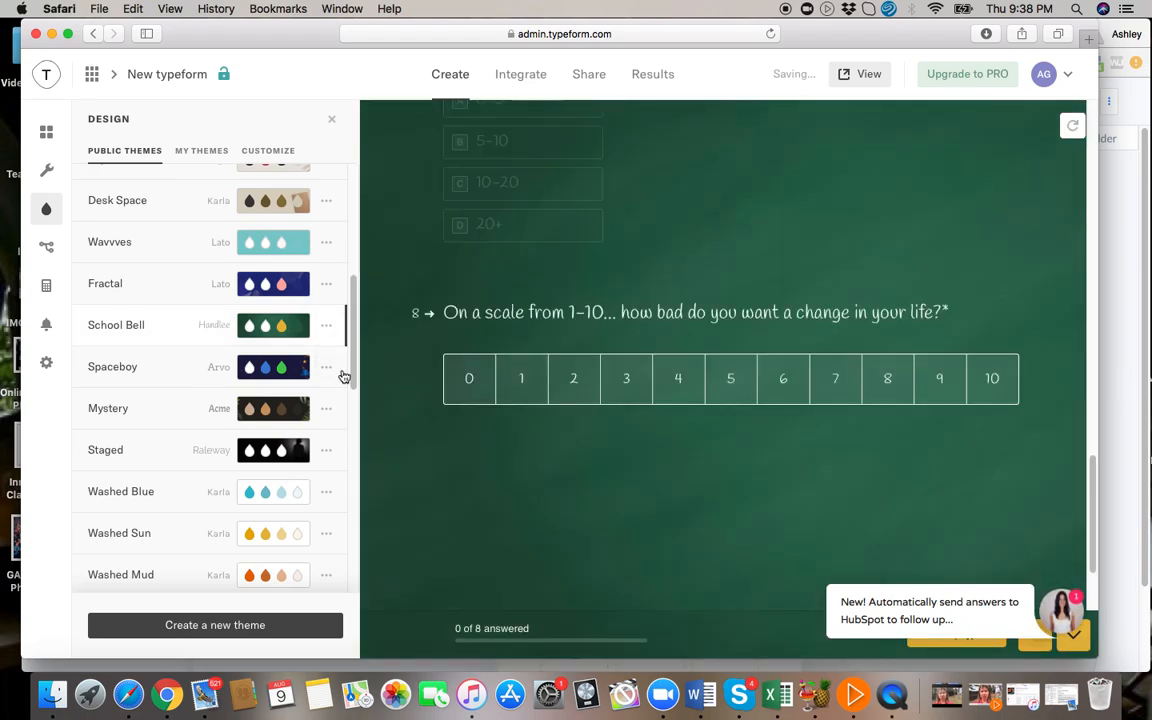
click(342, 375)
scroll(689, 257, up, 2)
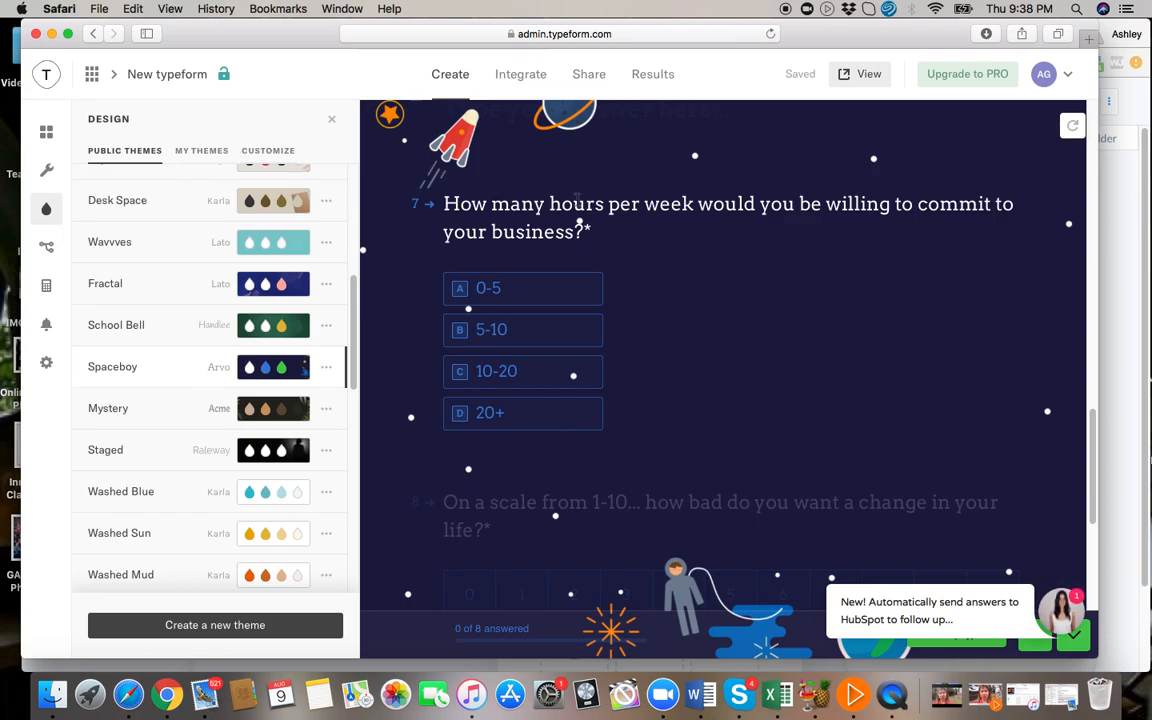
scroll(577, 202, up, 15)
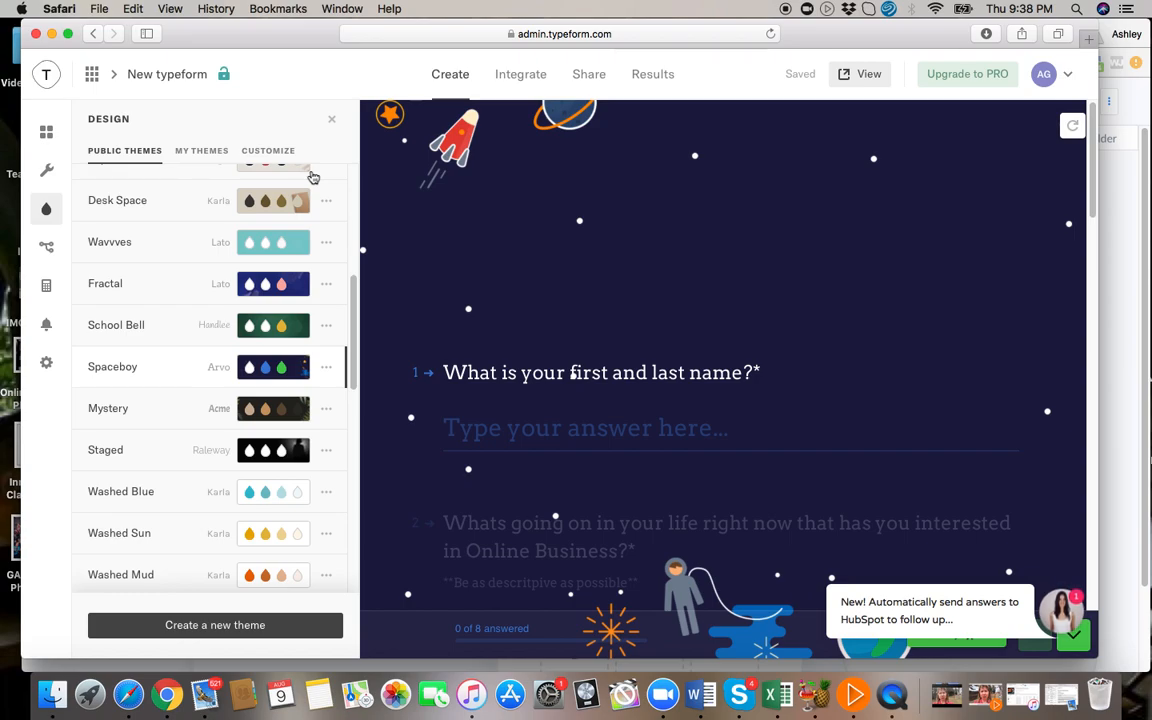
Open the live version of the form, start it, and answer the name question with placeholder text.
click(866, 74)
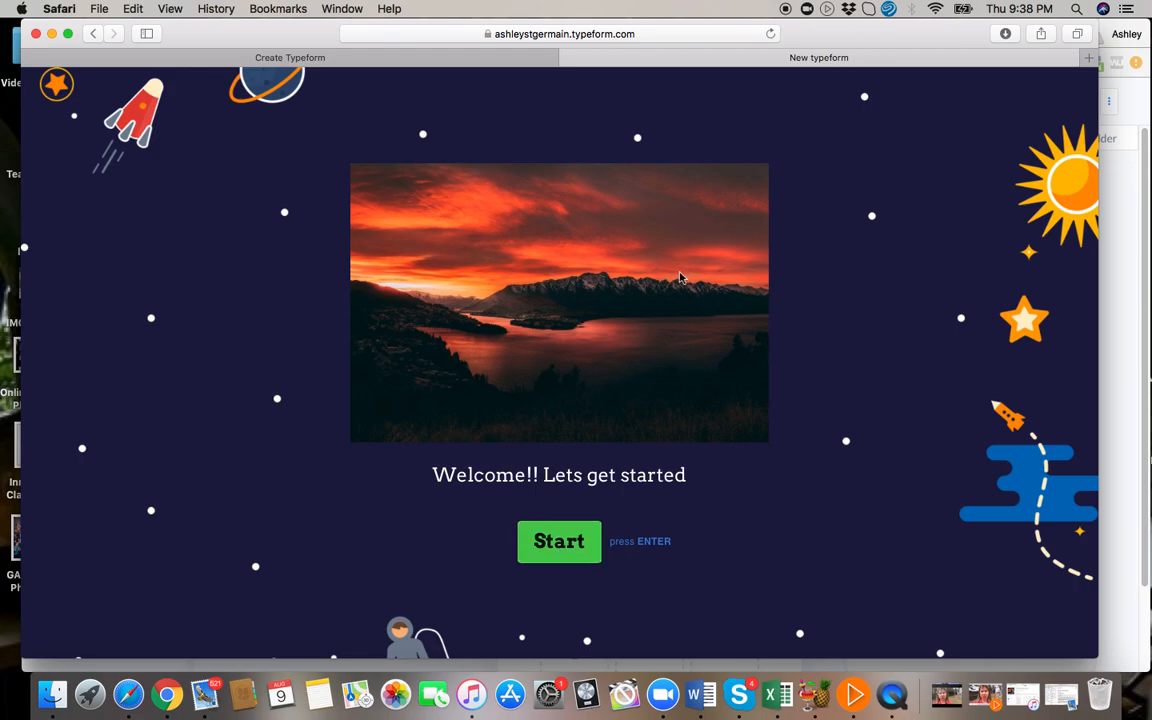
click(559, 543)
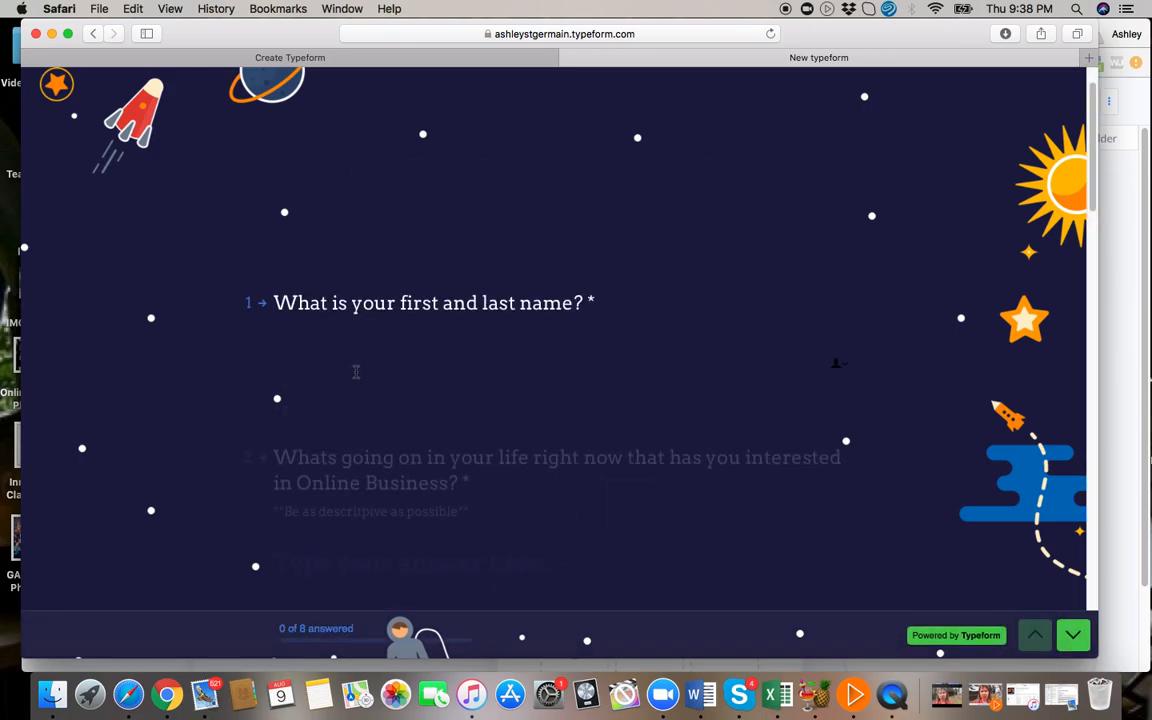
text(Akhldfhsld)
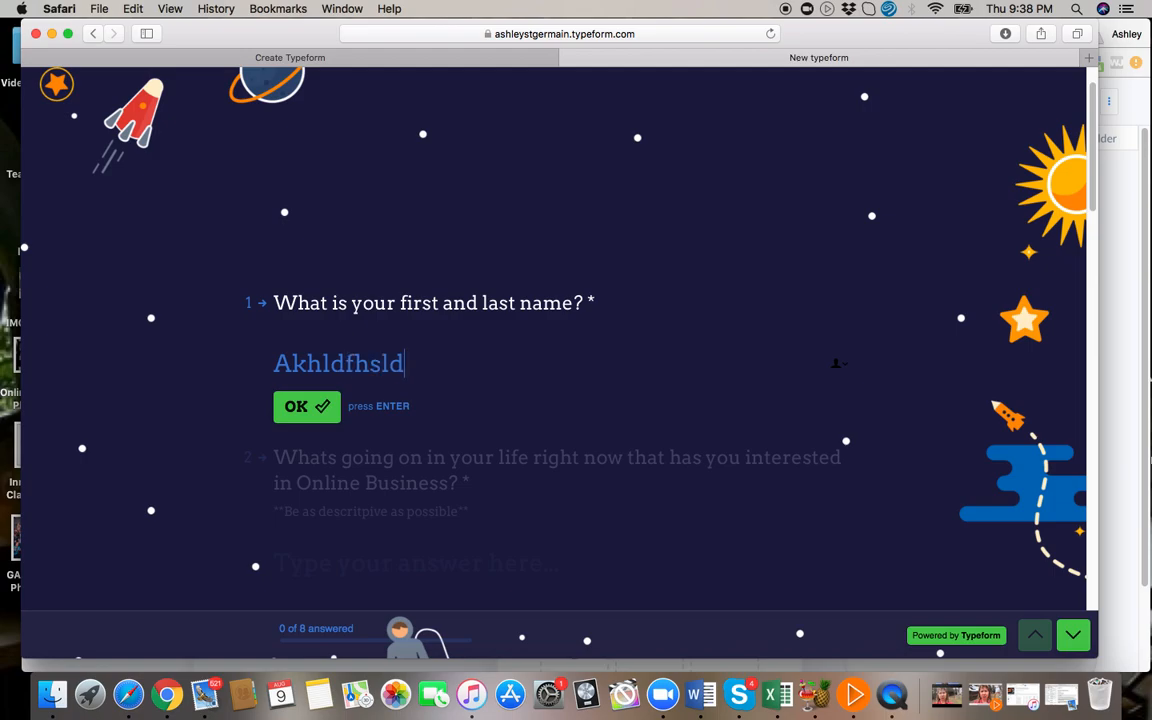
key(Return)
Answer the online business interest and previous experience questions with placeholder text.
text(ja)
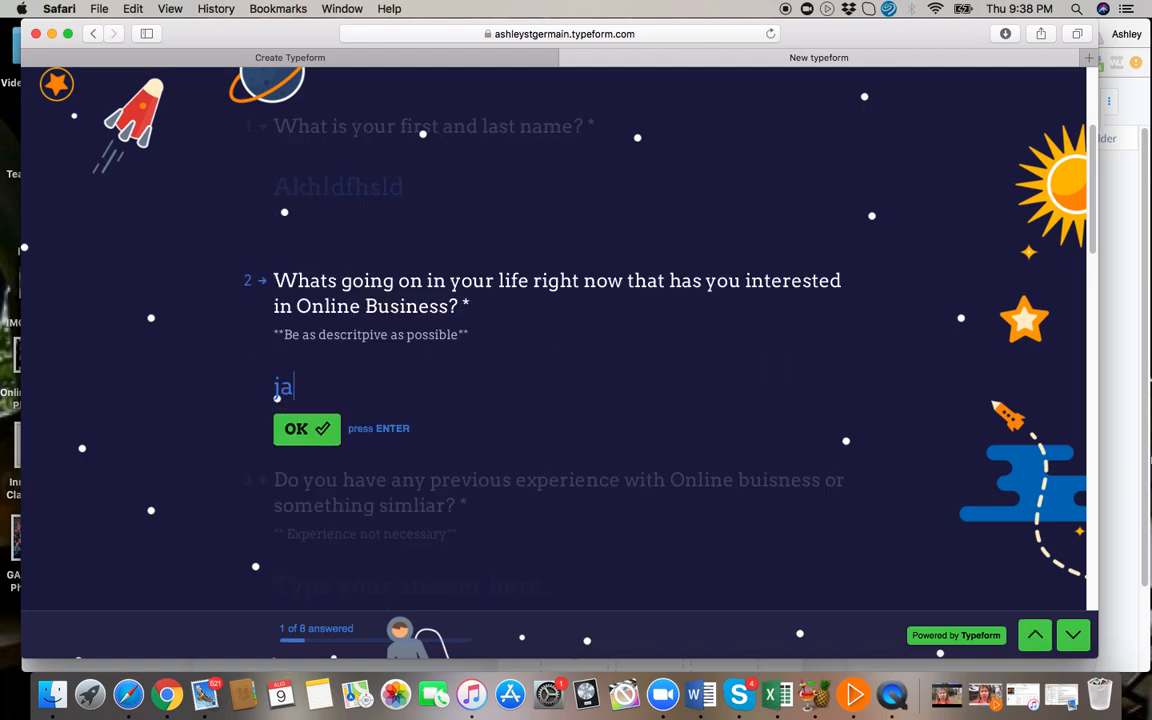
text(shfuhlfukshdf)
key(Return)
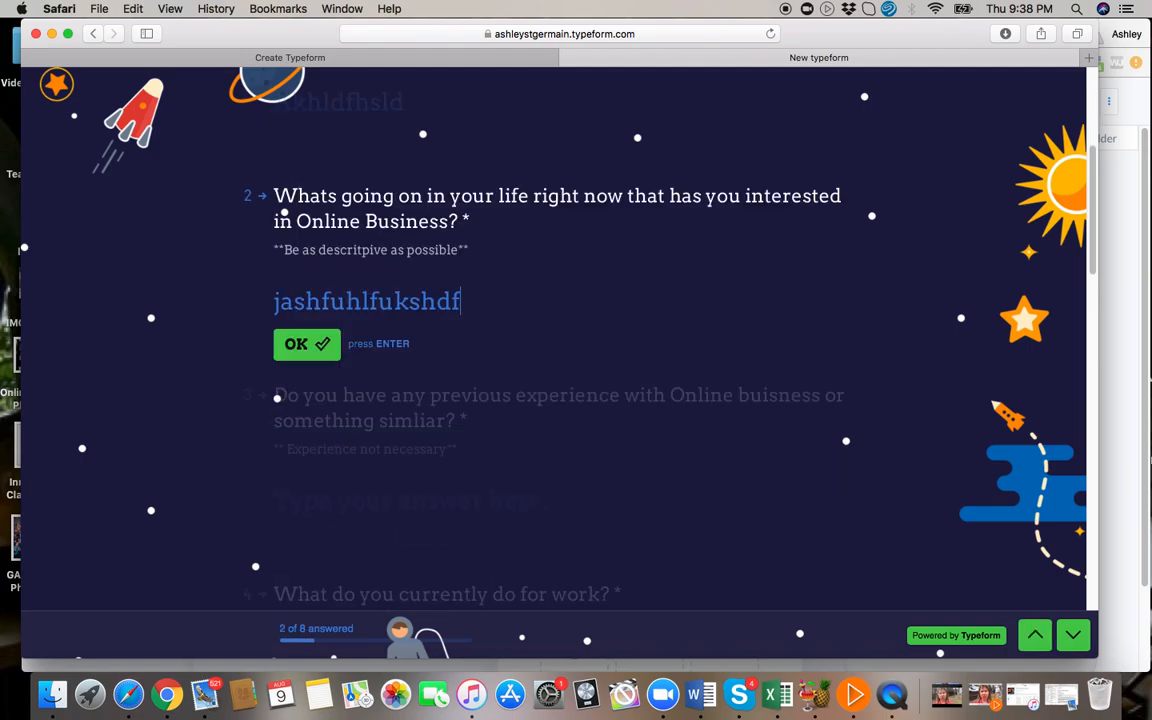
text(jsbfkufgh)
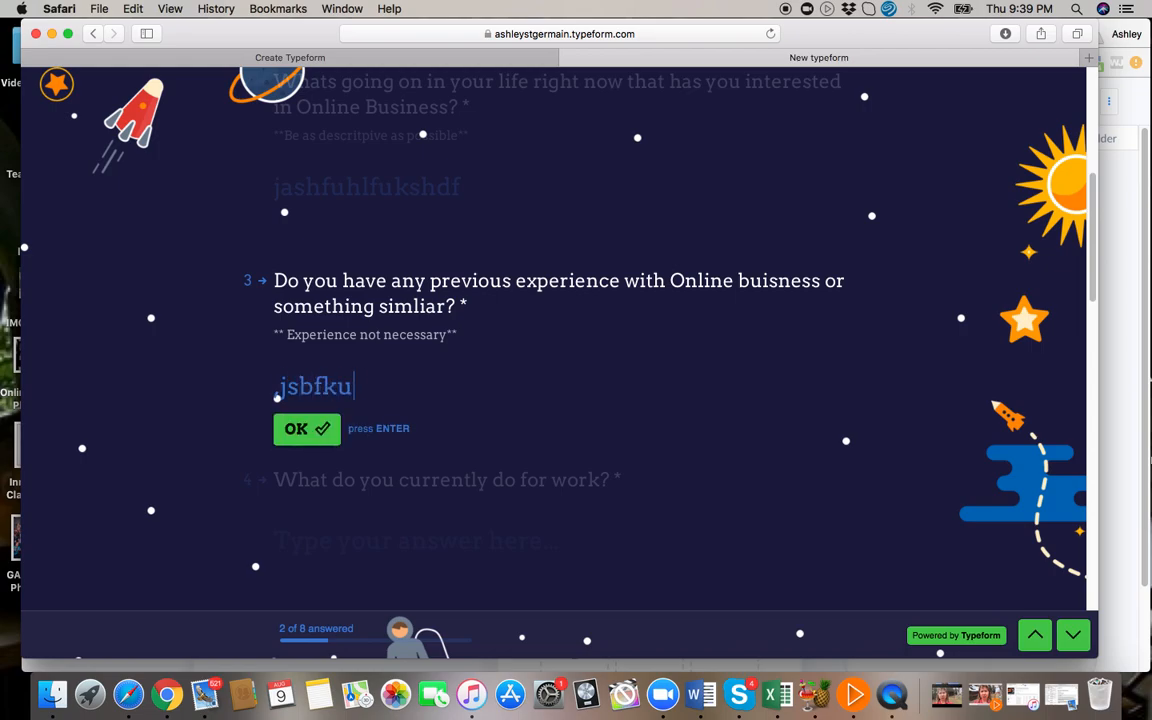
key(Return)
Pick an option for both weekly hours questions and rate the desire for a life change as 10.
scroll(578, 434, down, 4)
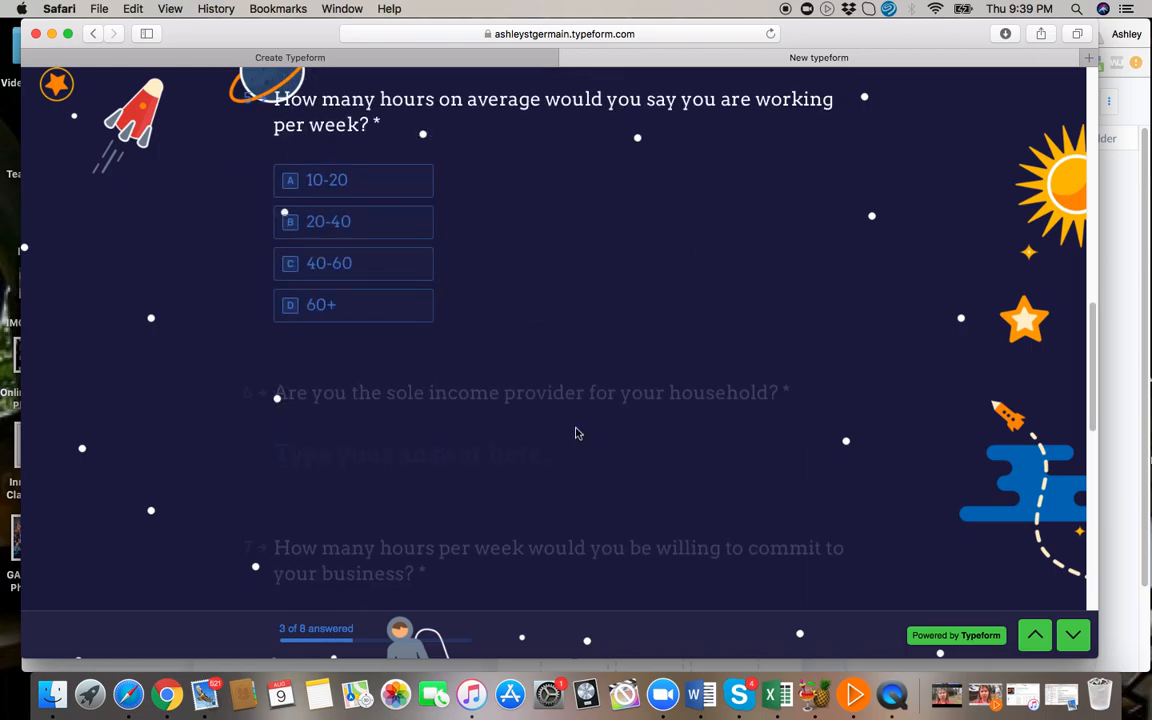
scroll(578, 434, up, 1)
click(340, 298)
scroll(535, 442, down, 3)
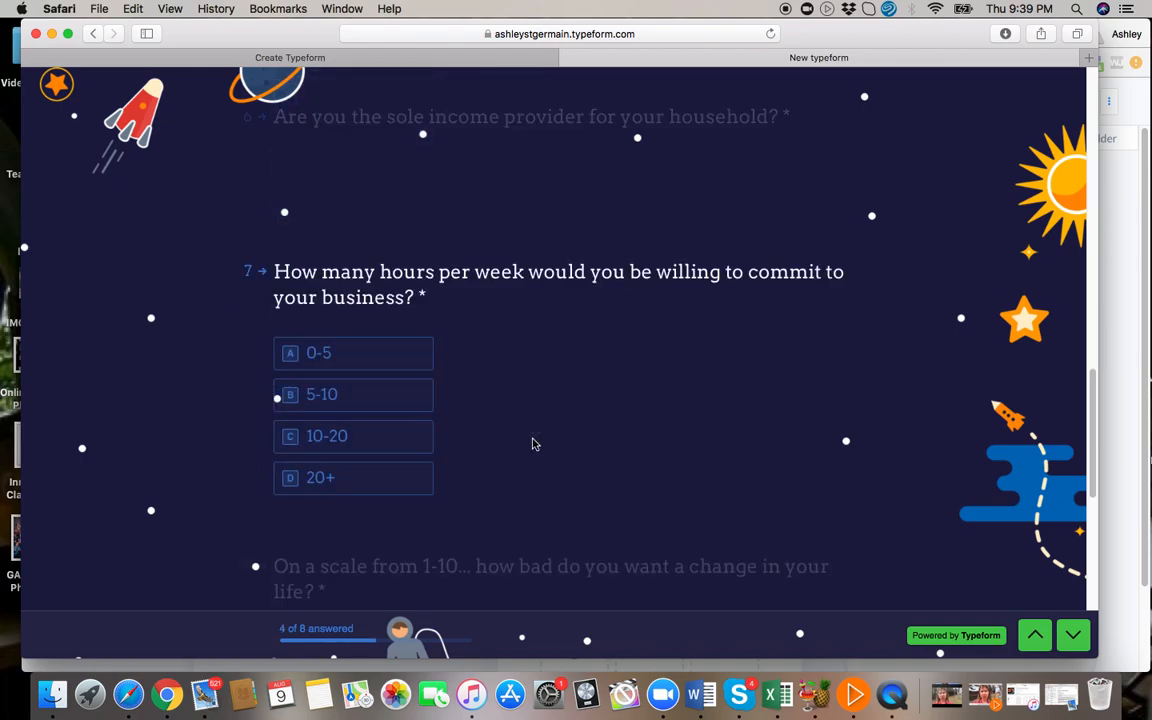
click(372, 418)
scroll(563, 473, down, 4)
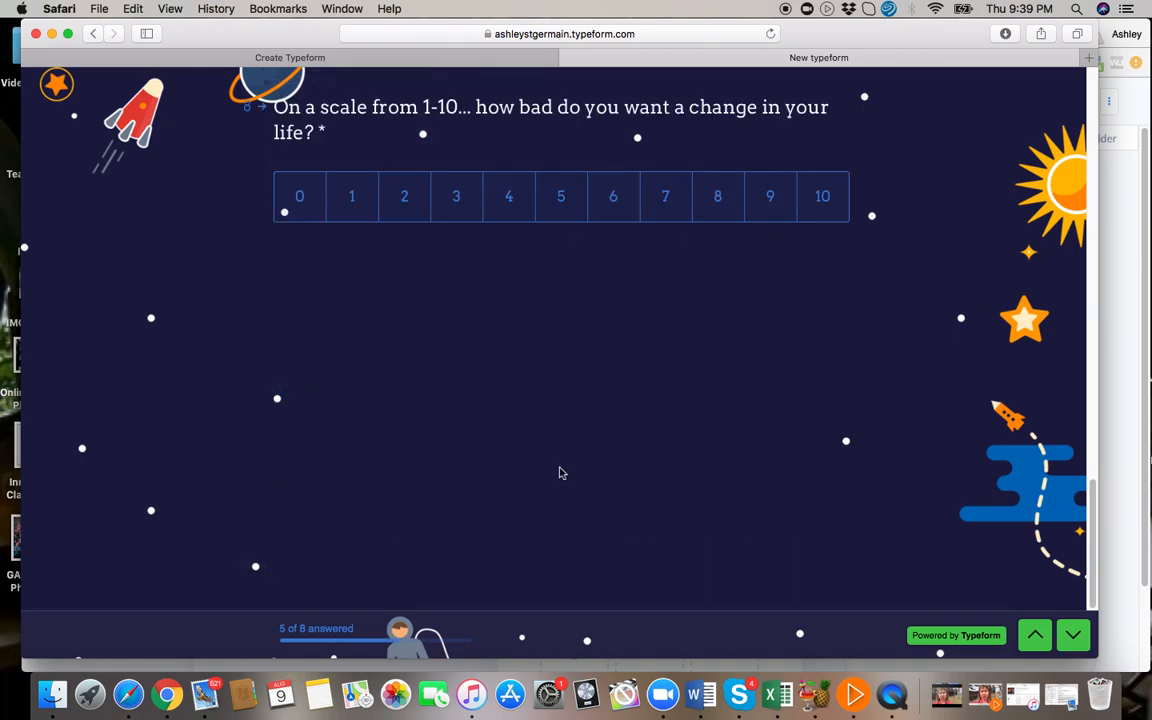
click(822, 200)
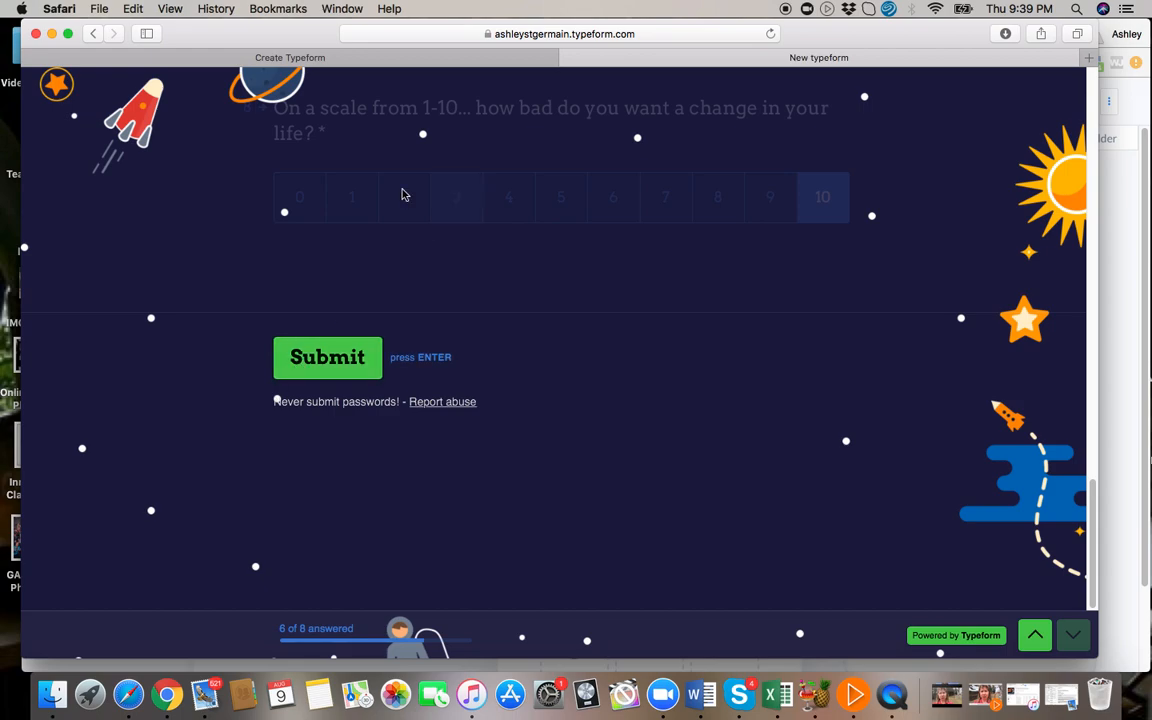
Return to the form editor and try to enable redirect after submitting in the general settings.
click(308, 62)
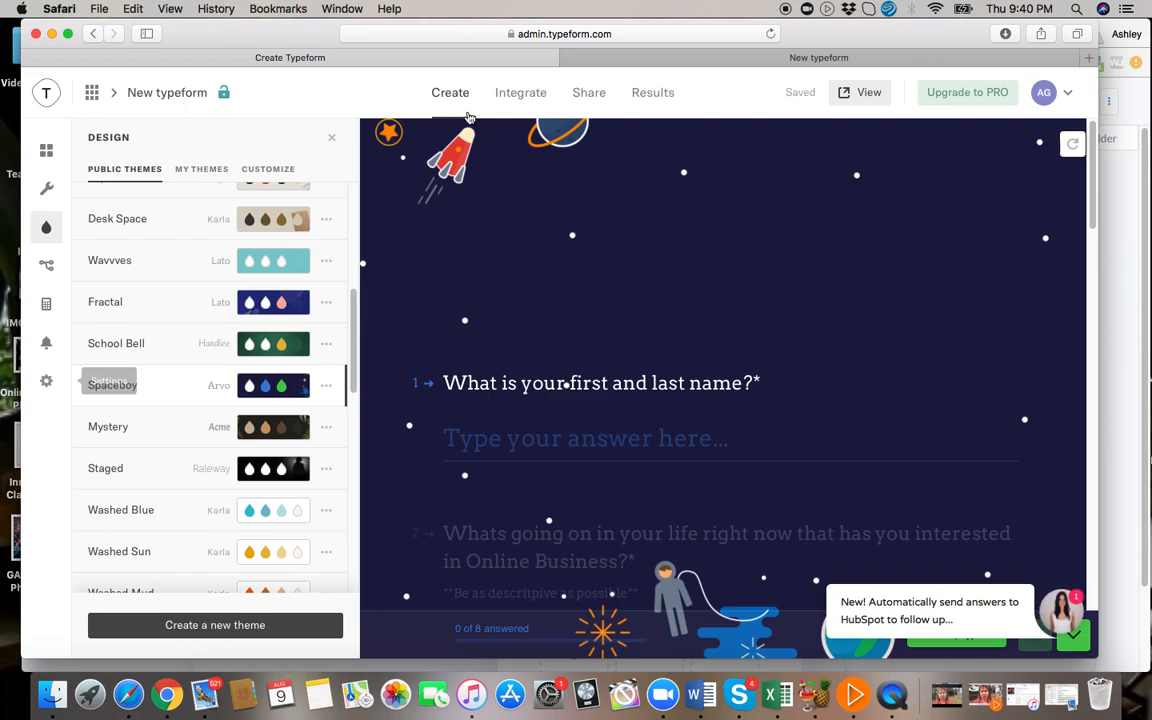
click(47, 386)
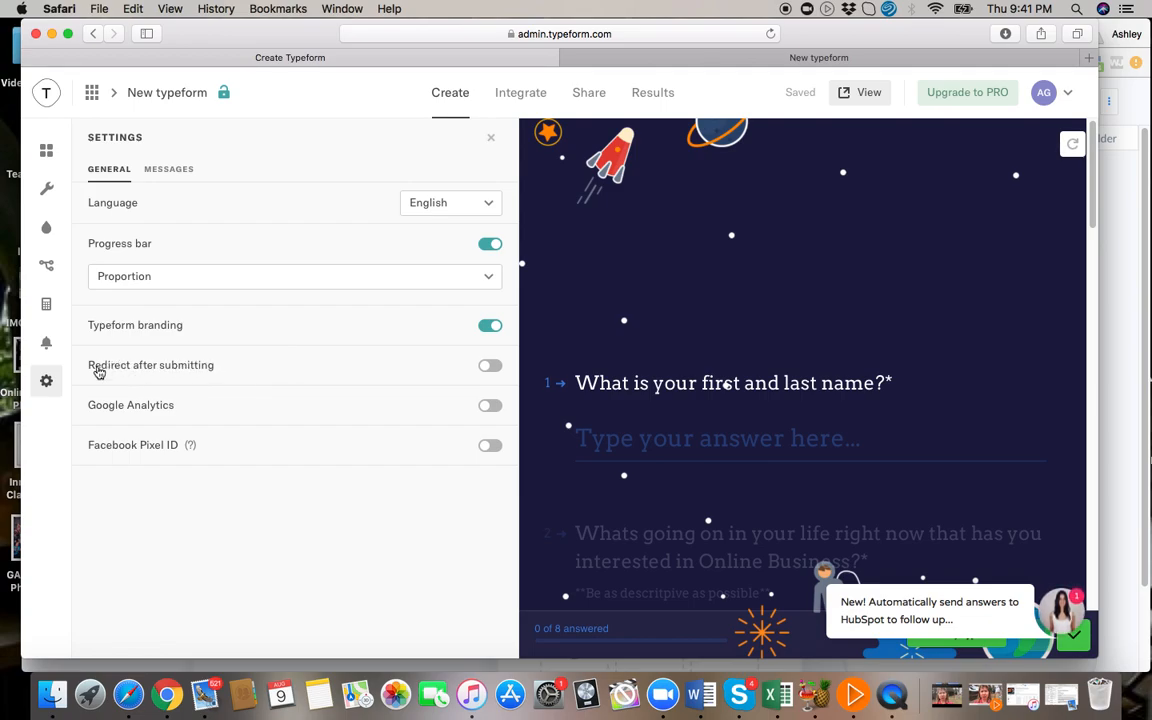
click(488, 369)
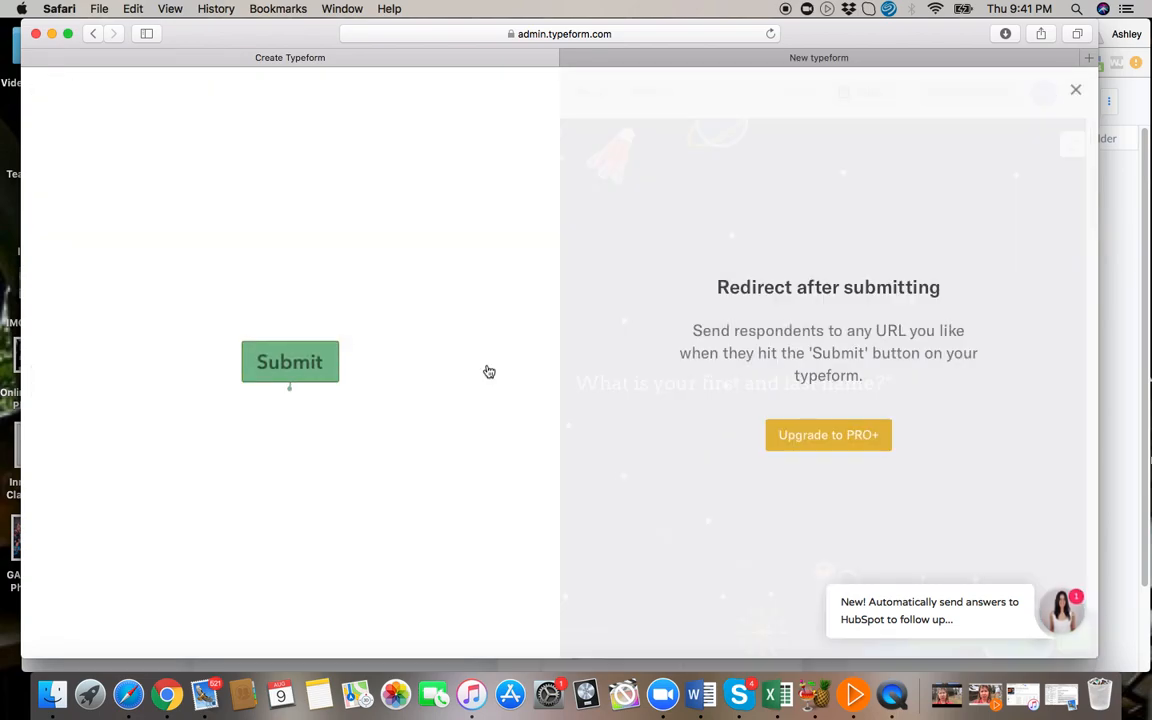
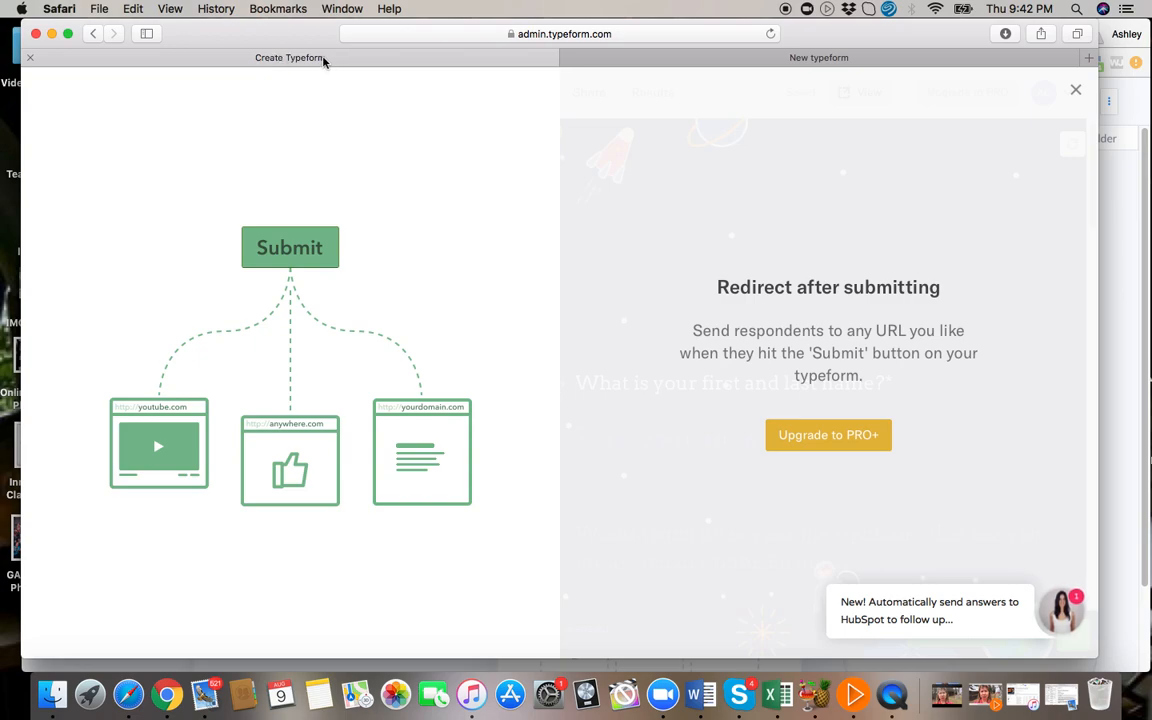
Switch to ManyChat and add a button titled "Access Questions Now" to the helper bot message in Send Message #1.
click(846, 57)
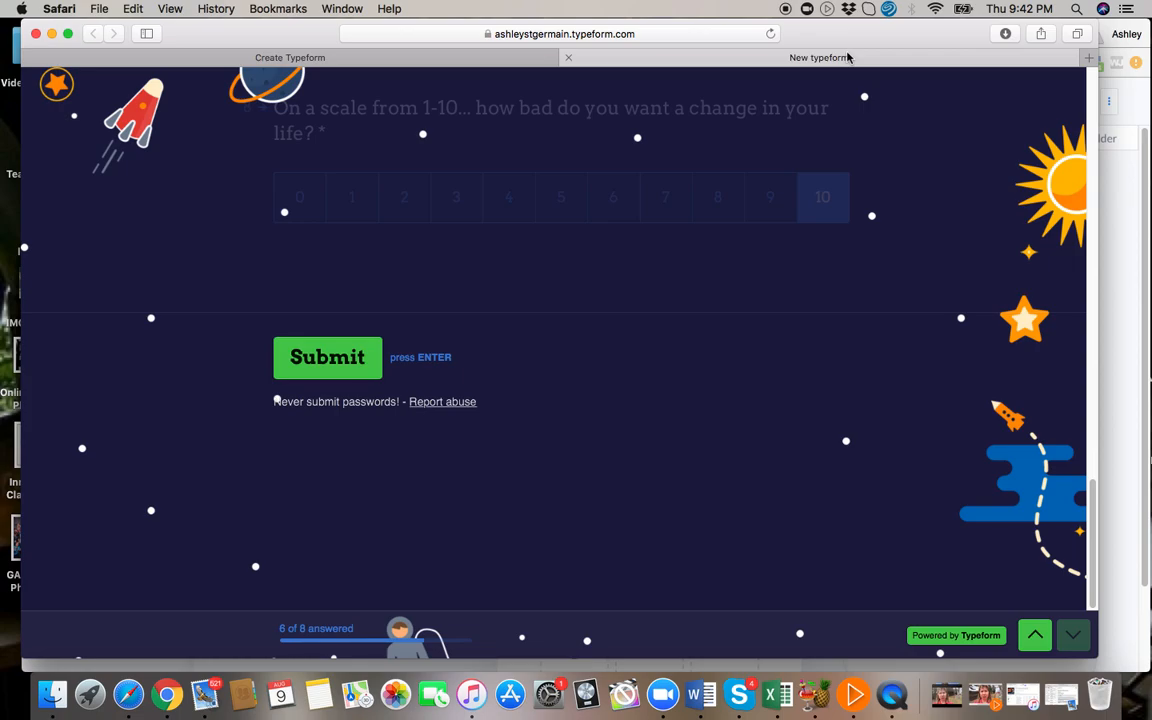
click(167, 694)
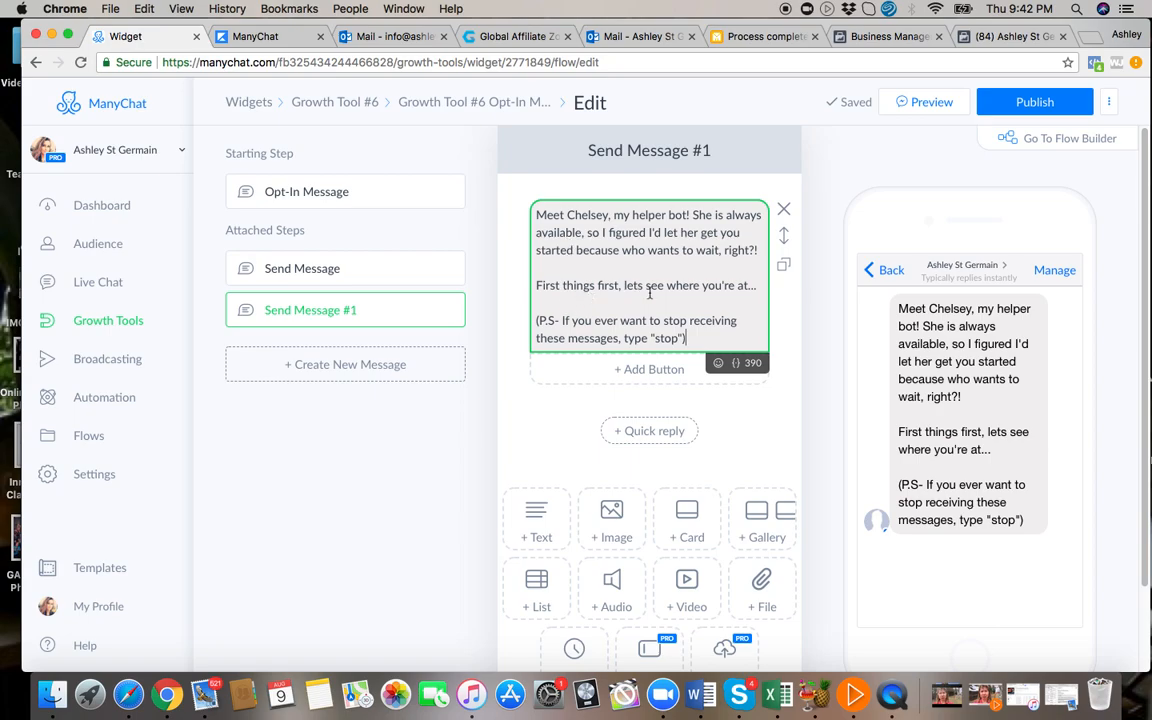
click(645, 372)
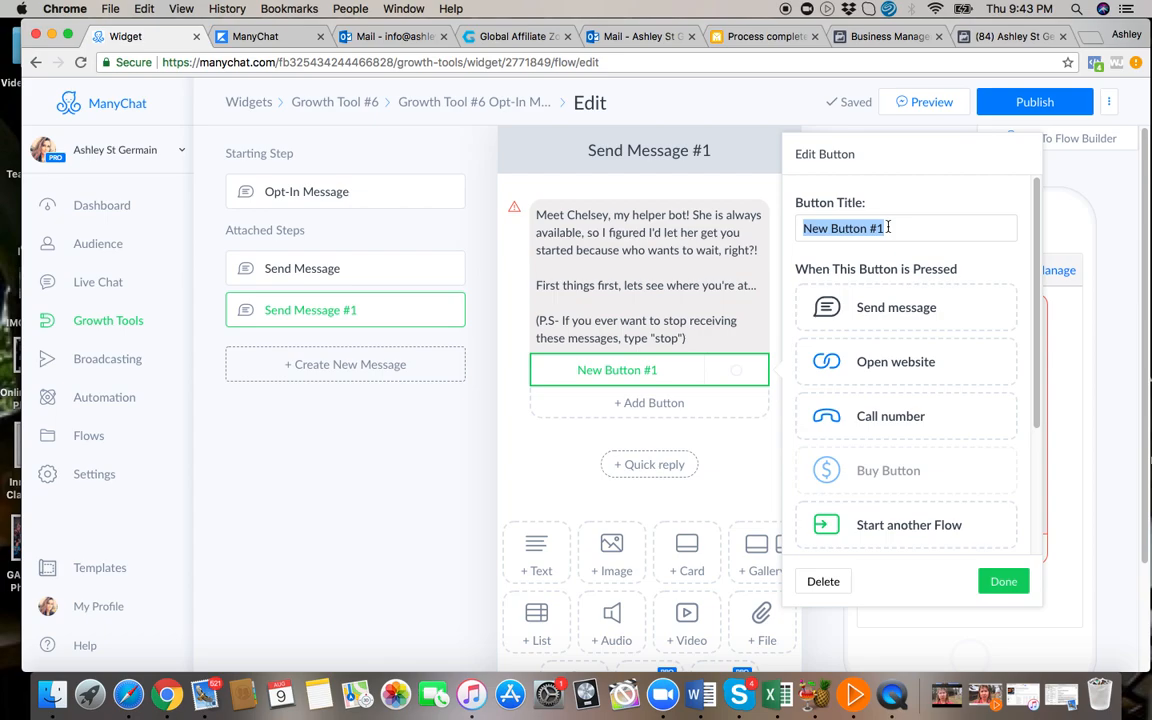
text(Access Questions Now)
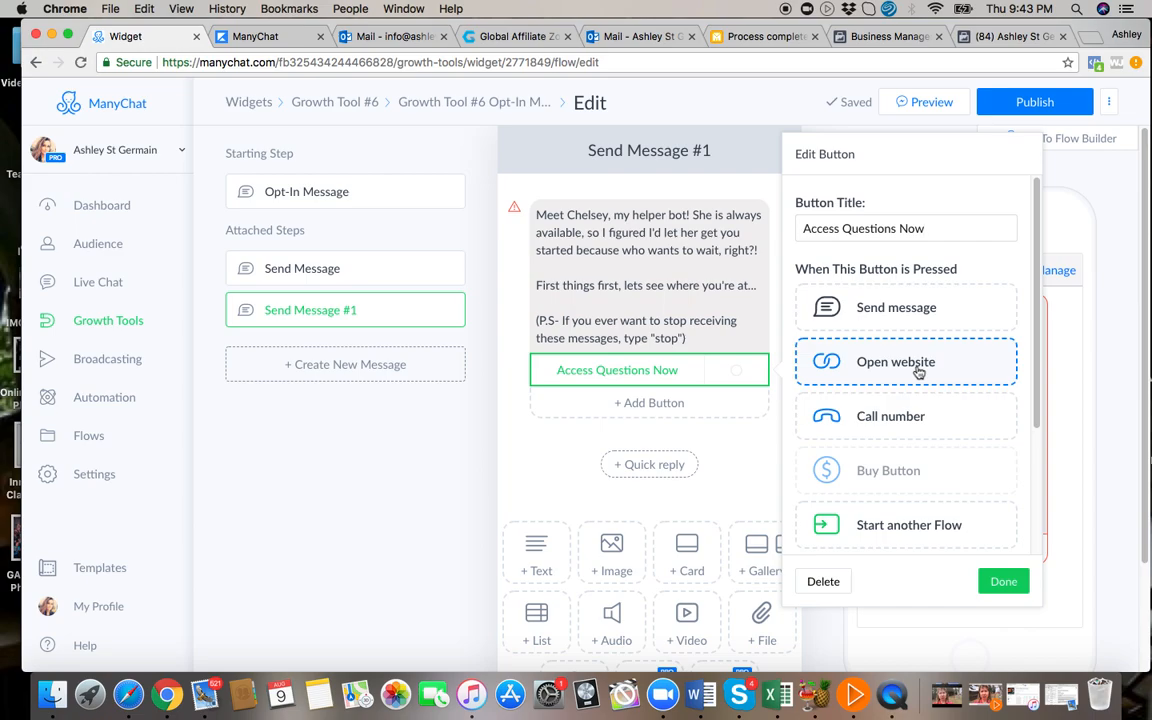
Set the Access Questions Now button to open a website.
scroll(919, 428, down, 4)
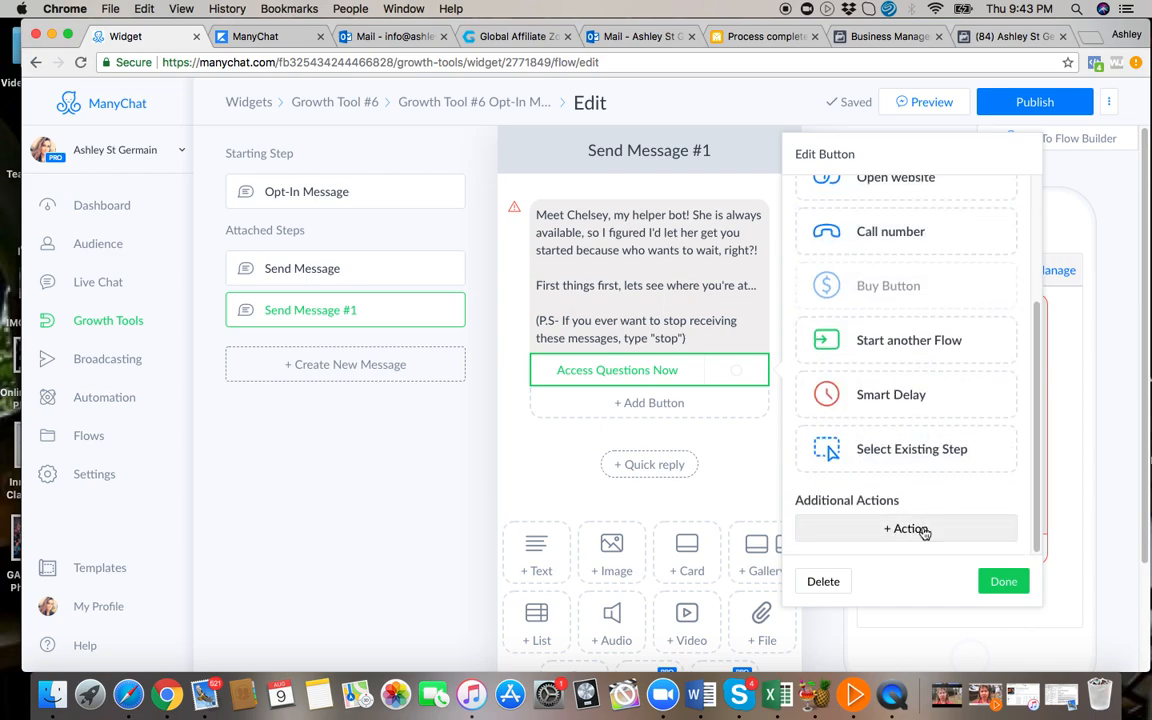
scroll(921, 390, up, 3)
scroll(920, 385, up, 1)
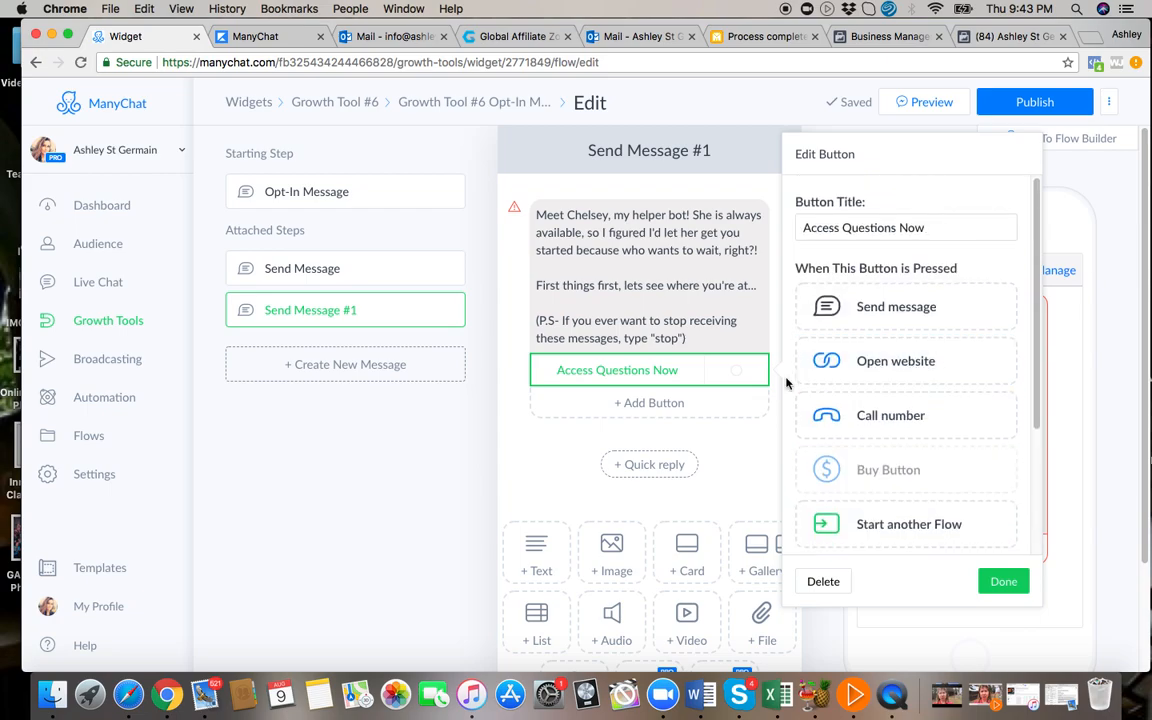
click(904, 368)
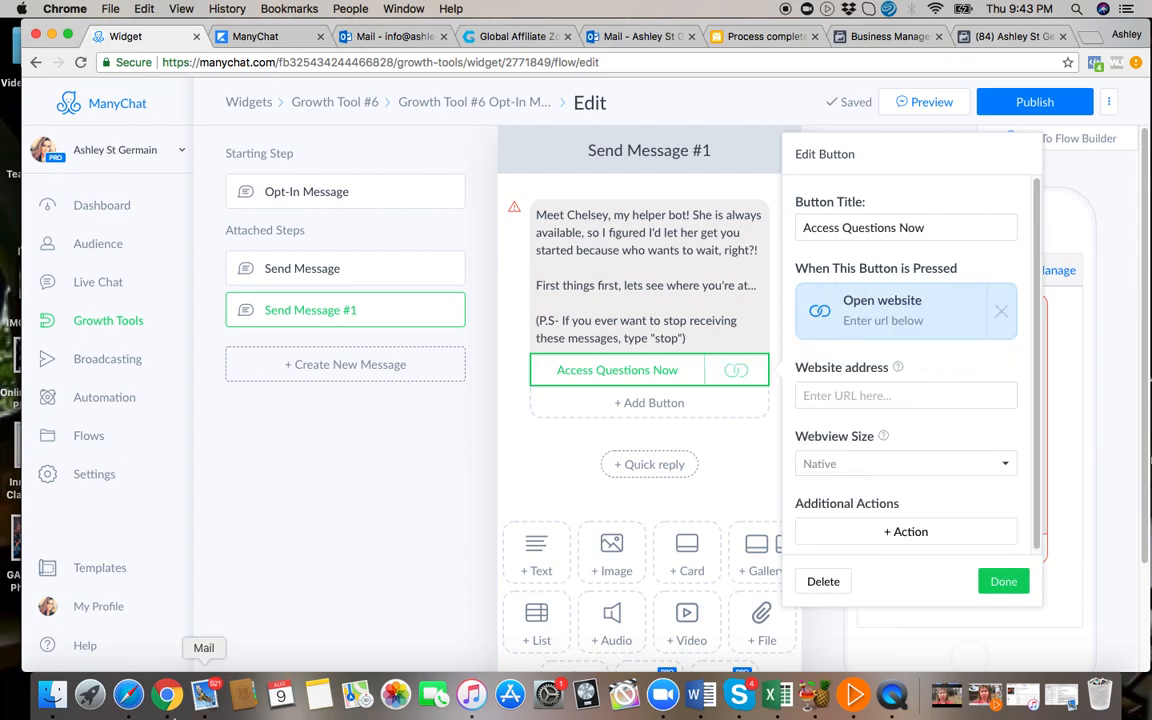
Return to the Typeform editor, dismiss the PRO+ redirect offer, and copy the form's share link.
click(128, 694)
scroll(197, 322, up, 5)
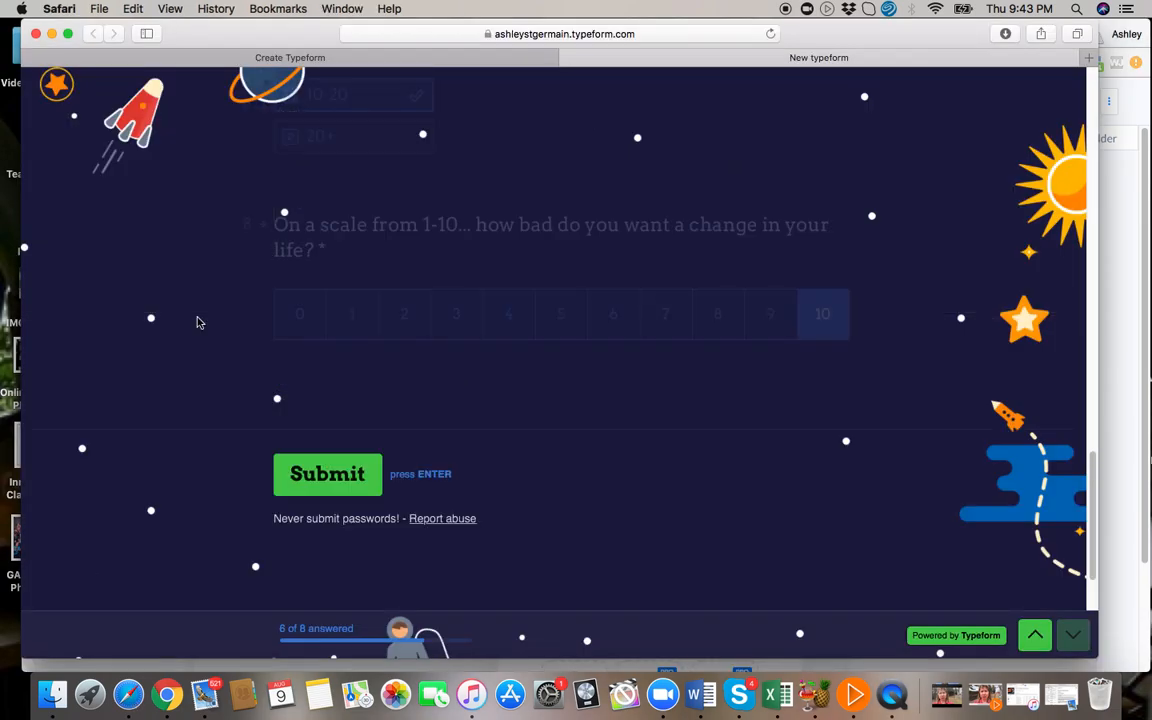
click(295, 58)
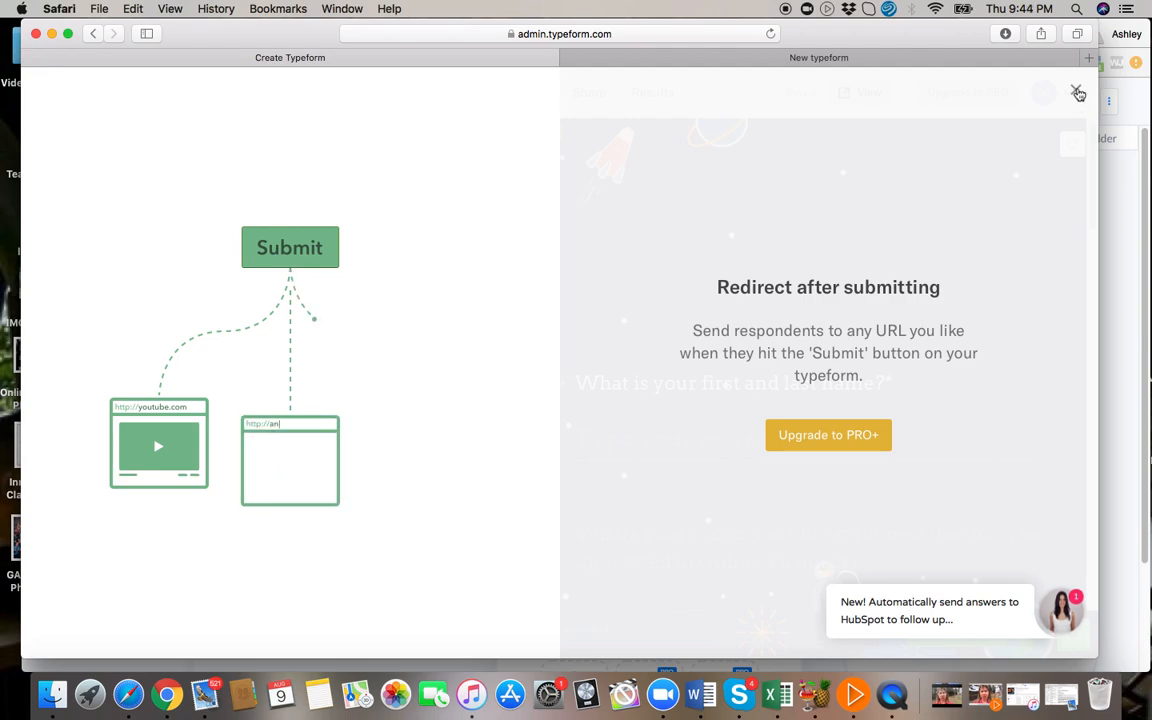
click(1077, 91)
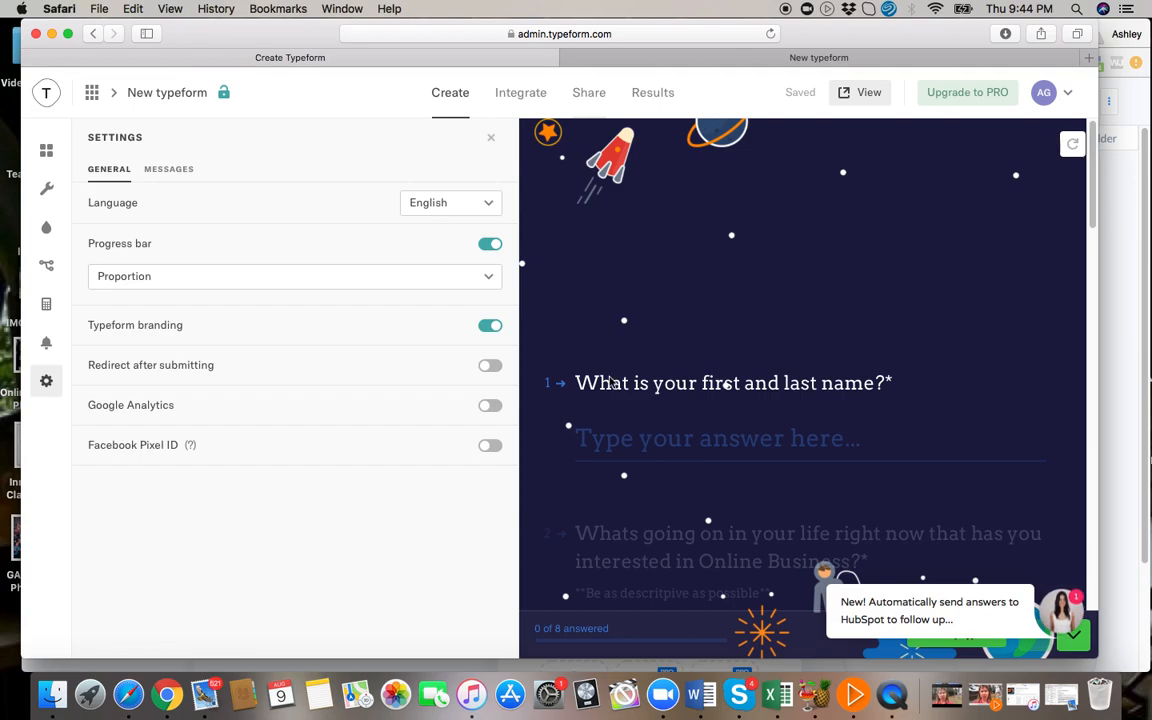
click(592, 100)
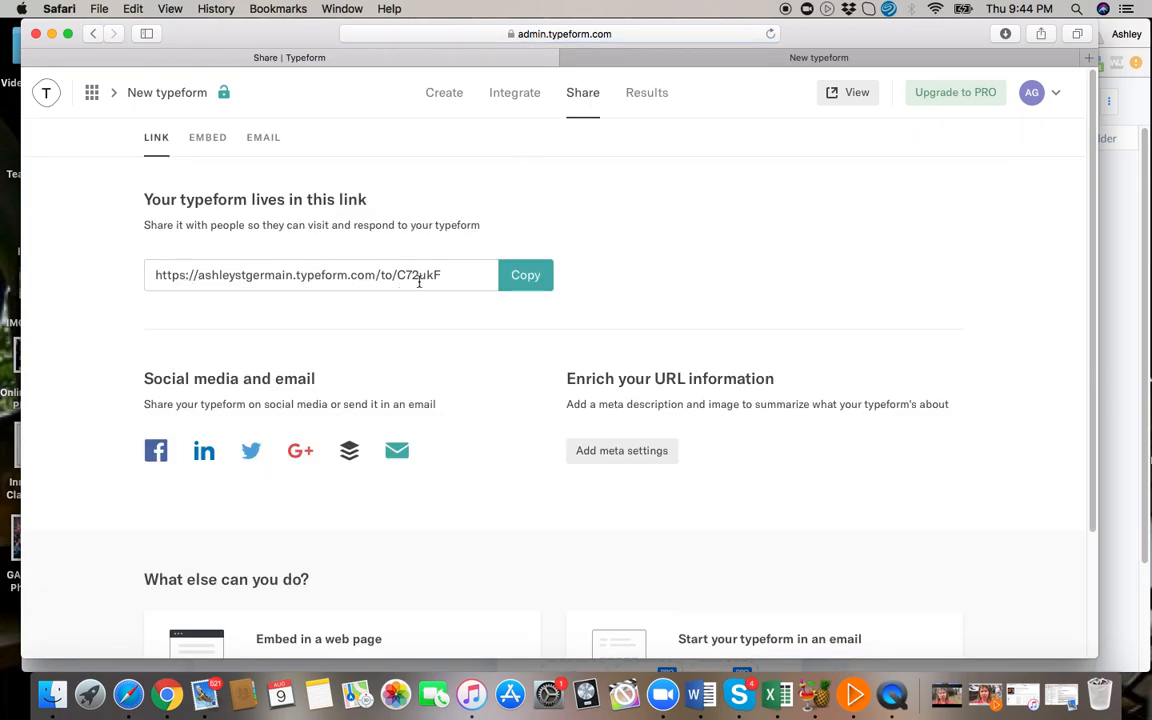
click(520, 283)
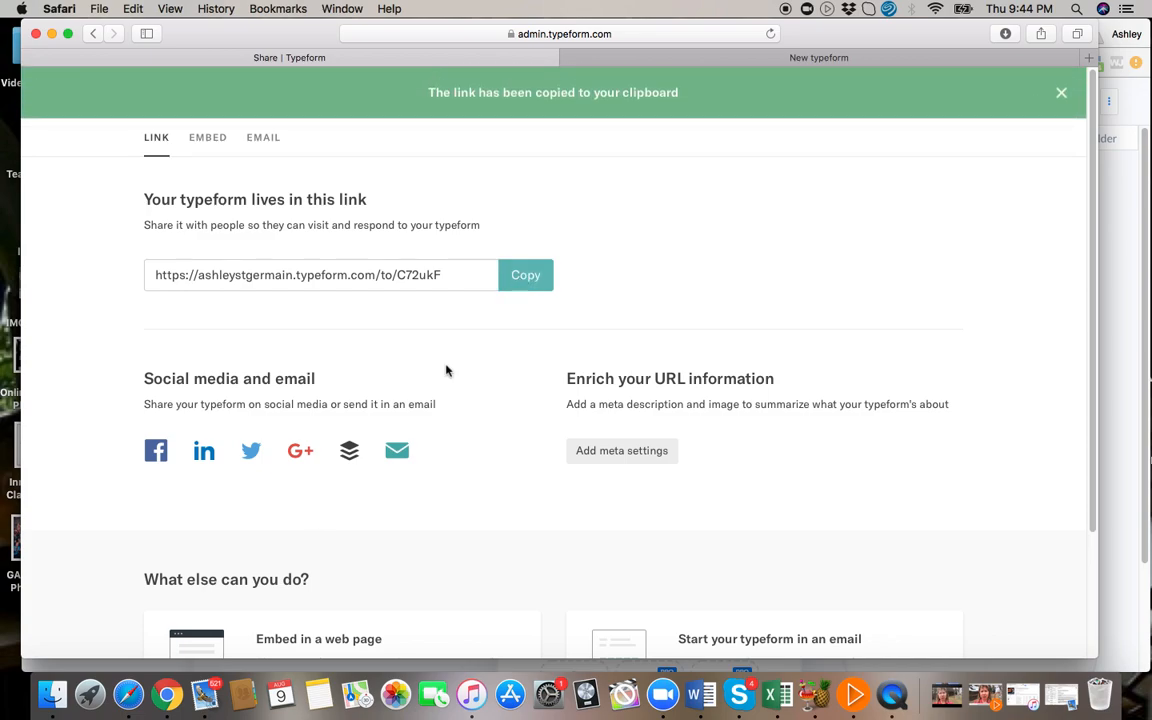
Back in ManyChat, paste the form link as the Access Questions Now button's website address and save the button.
click(170, 697)
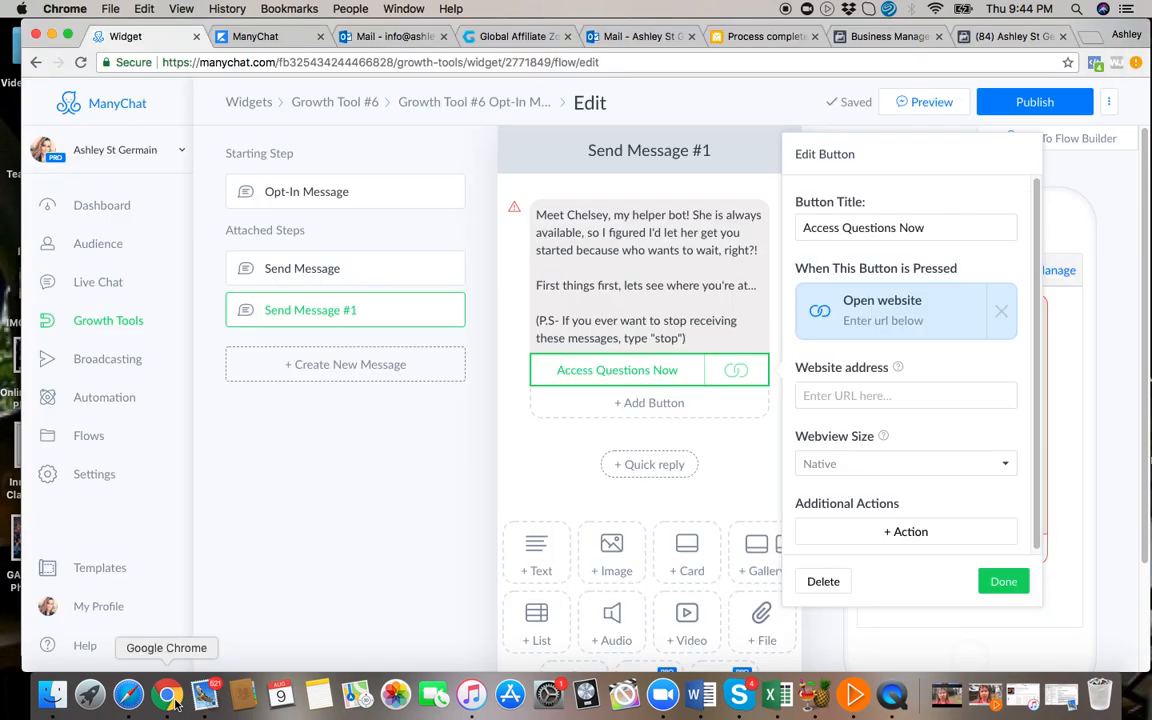
click(842, 395)
right_click(842, 395)
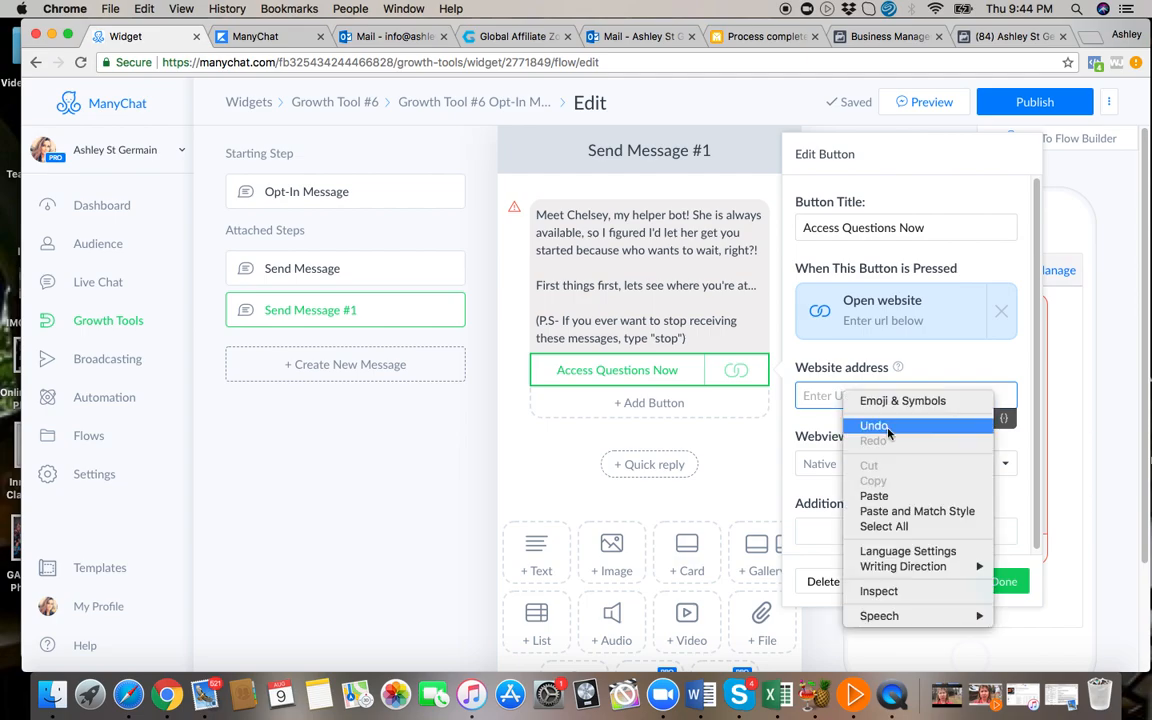
click(874, 496)
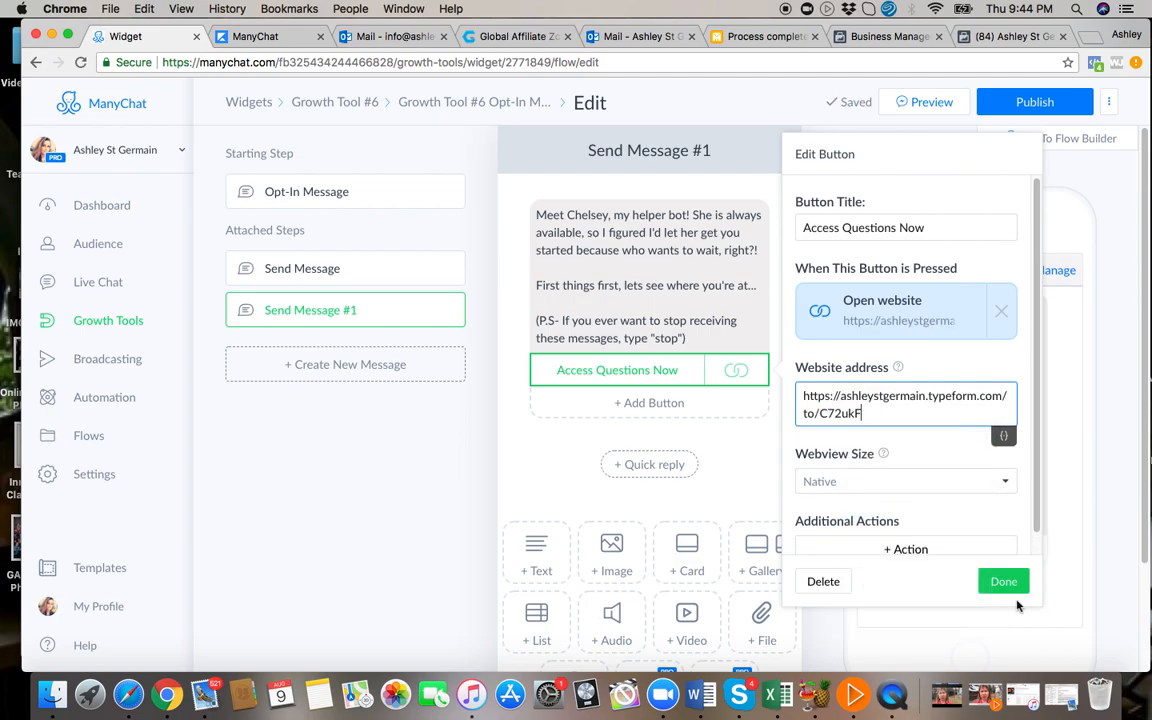
click(998, 580)
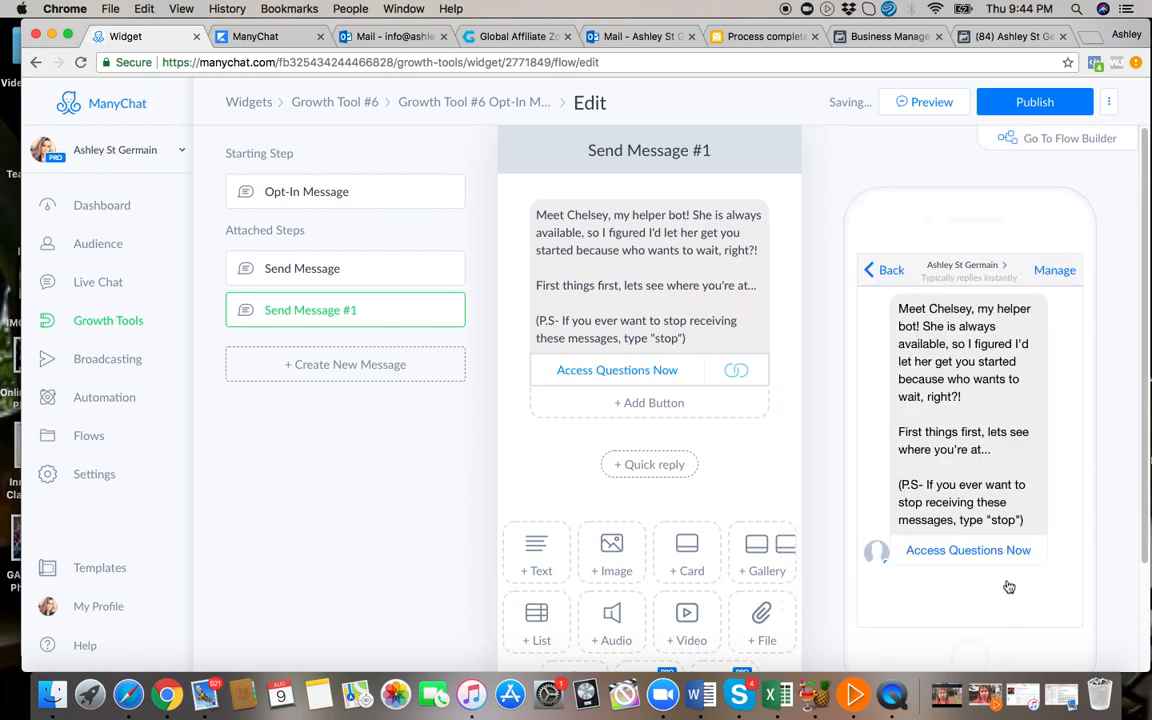
Add a second button titled "No Thanks" to the message and have it send a new message.
click(647, 403)
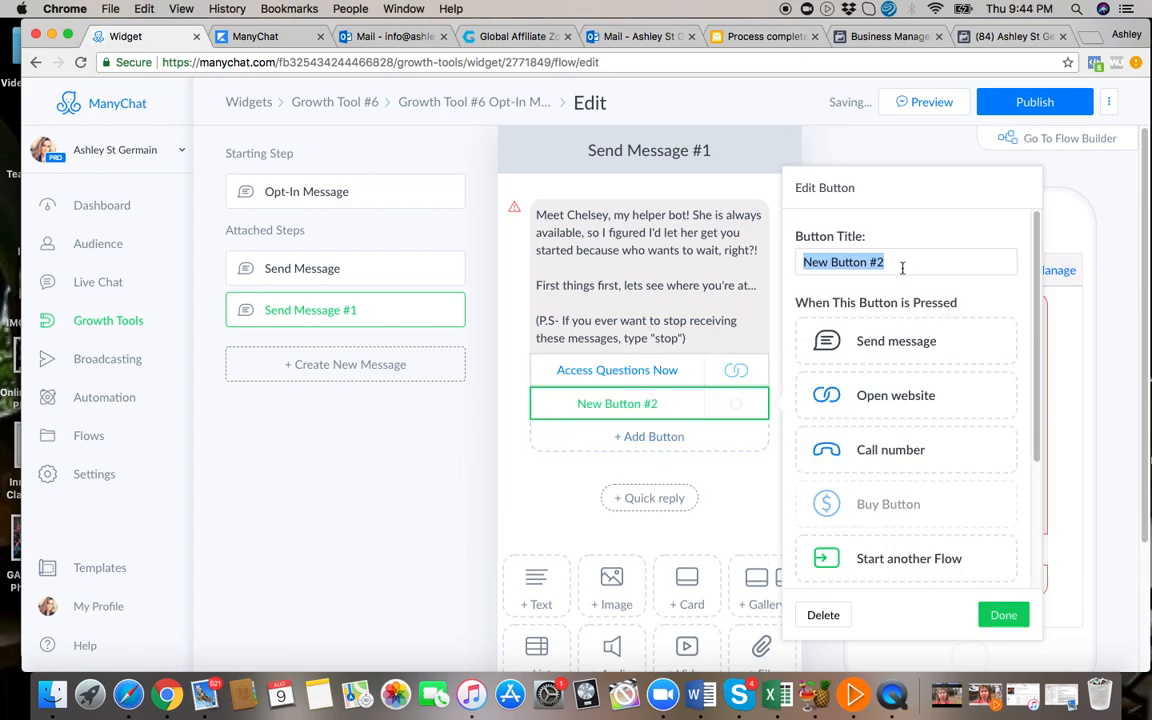
text(No Thn)
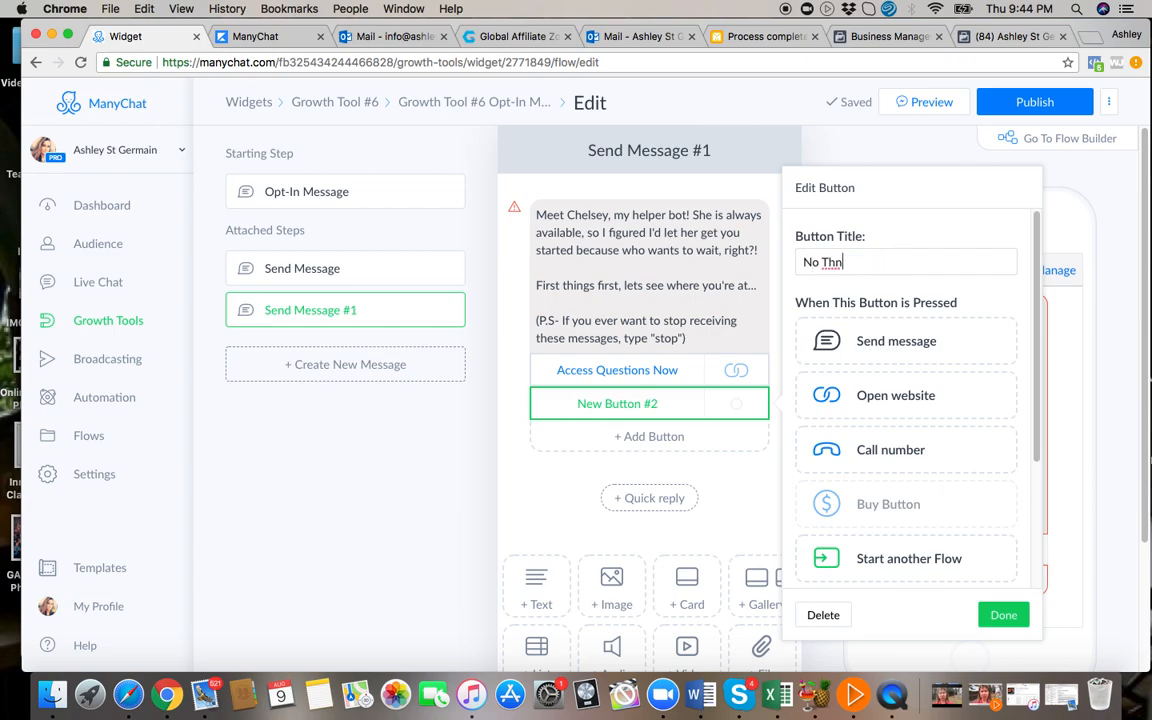
key(BackSpace)
text(anks)
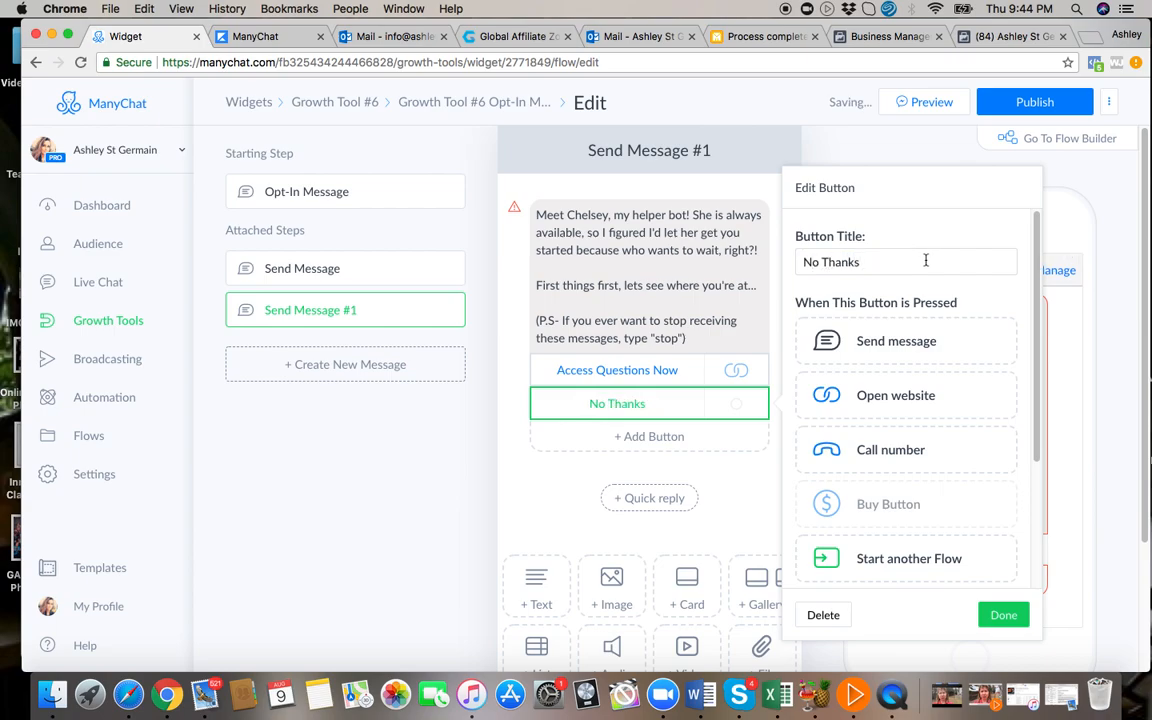
click(902, 346)
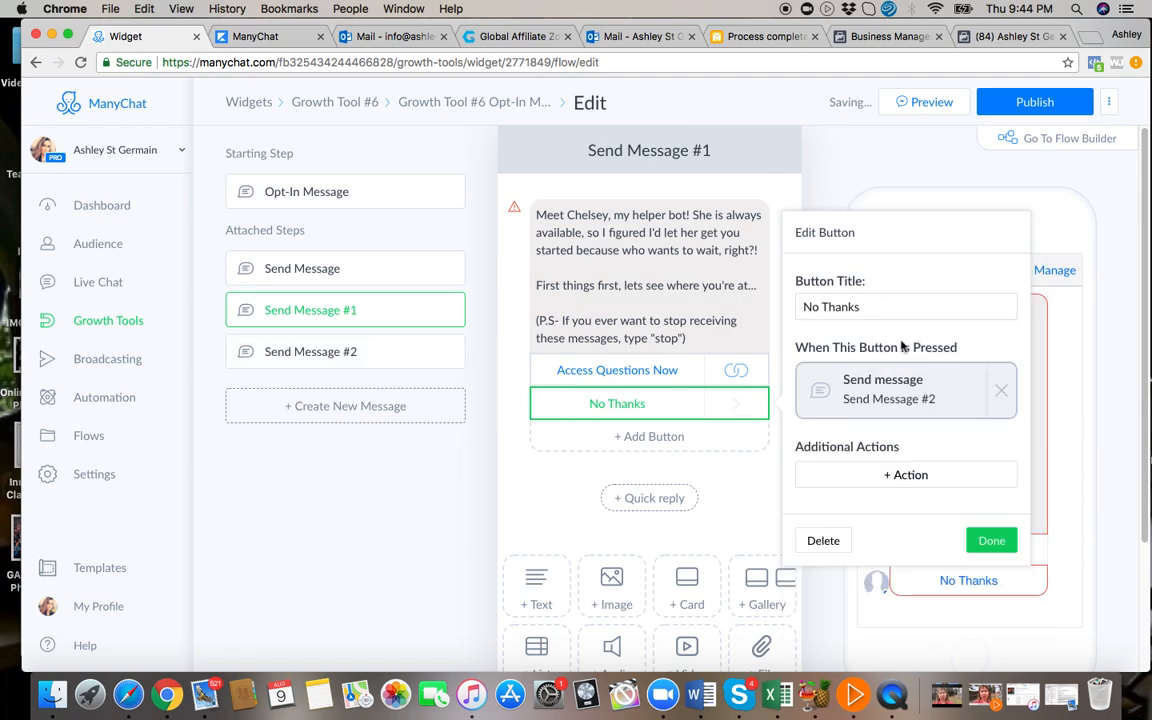
Write the No Thanks reply message: "Ok cool. No worries :) Thanks so much for stopping in and we wish you all the best in the future!".
click(883, 413)
click(584, 226)
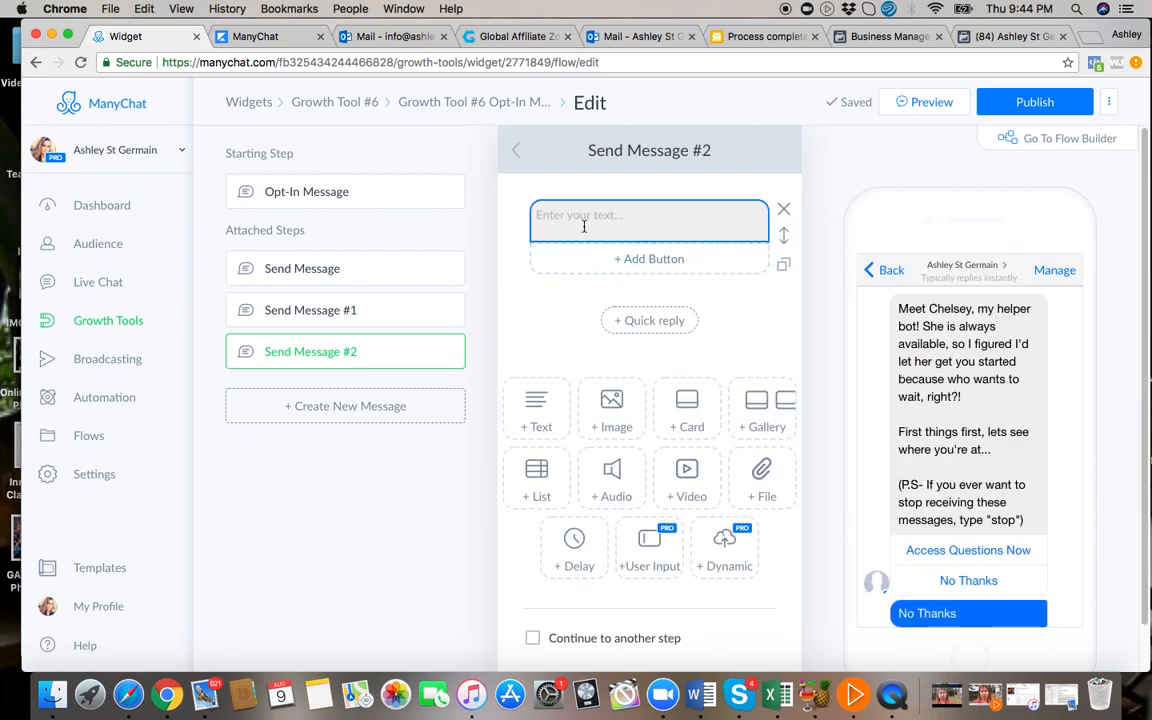
click(572, 216)
text(Ok cool. )
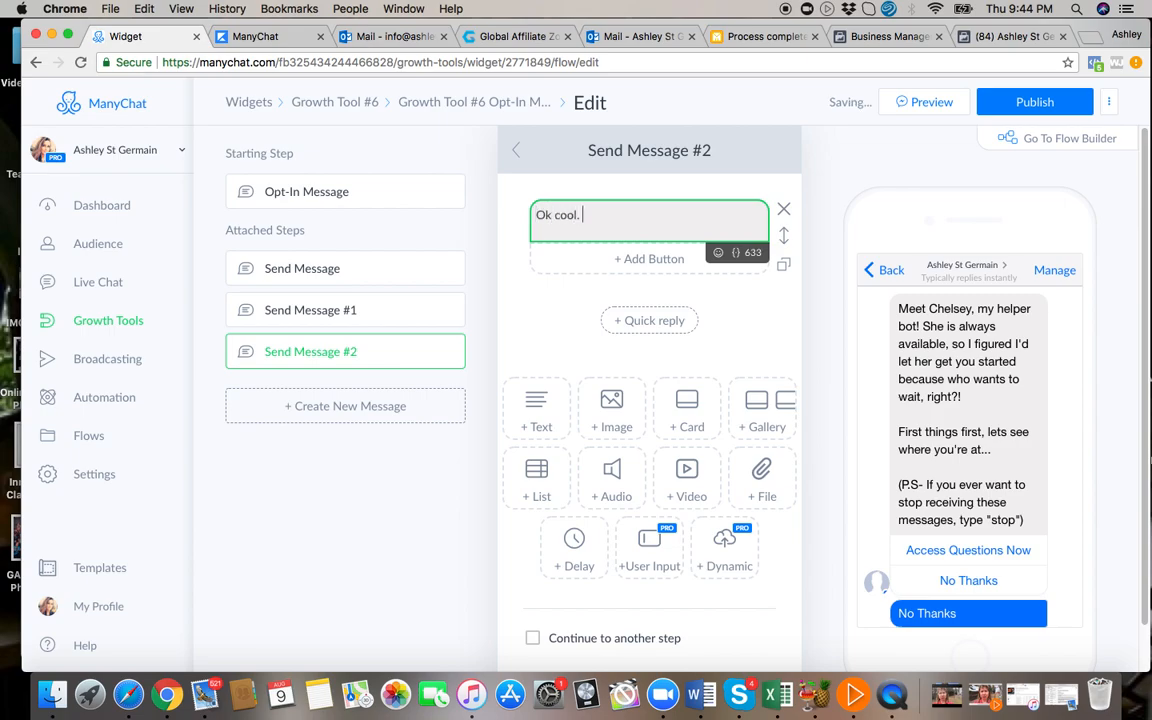
text(No worries :) Thanks so m)
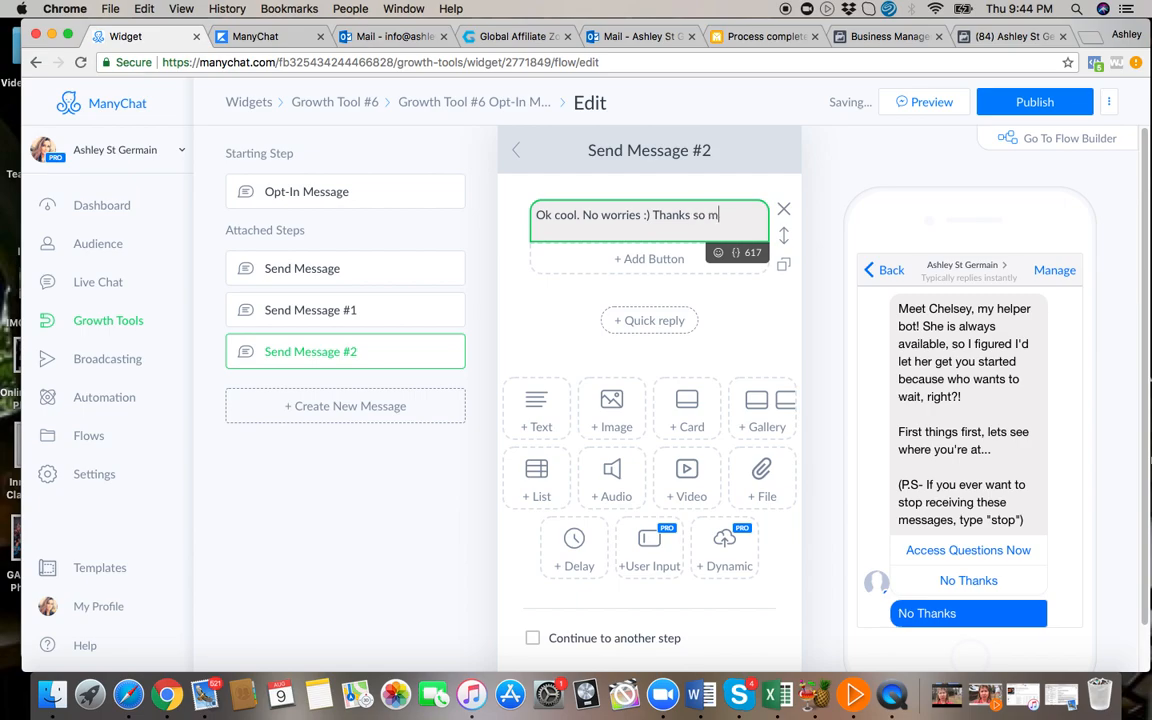
text(uch for stopping in and w)
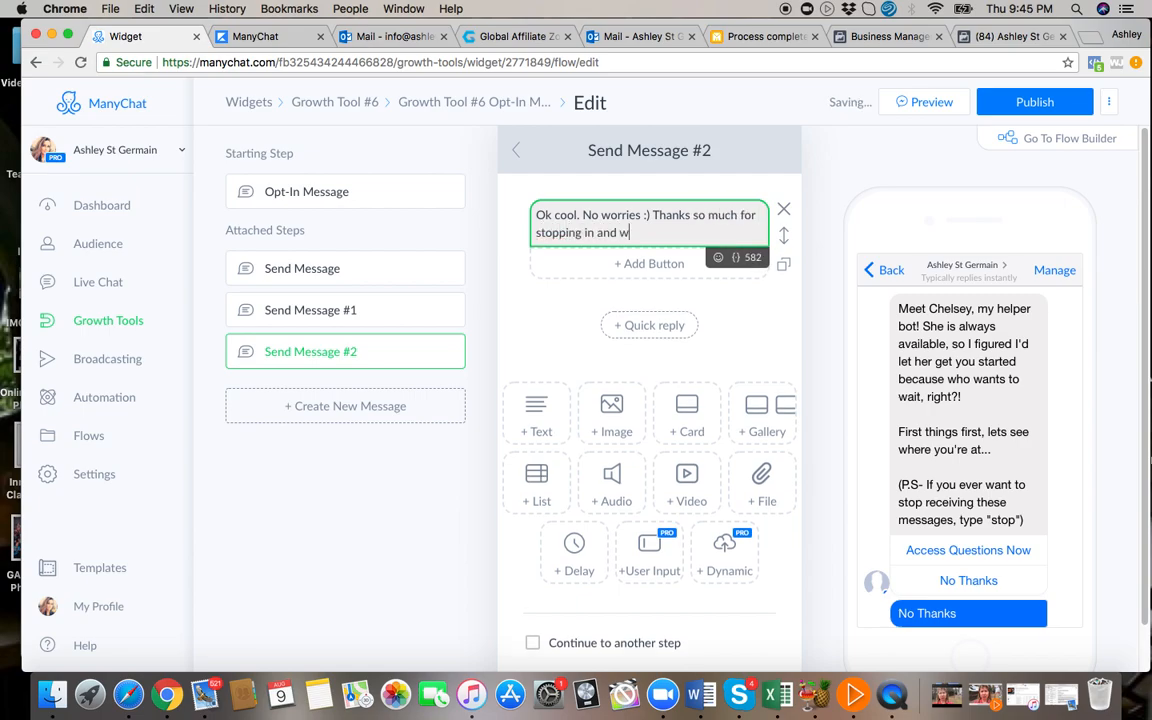
text(e wish you all the best in)
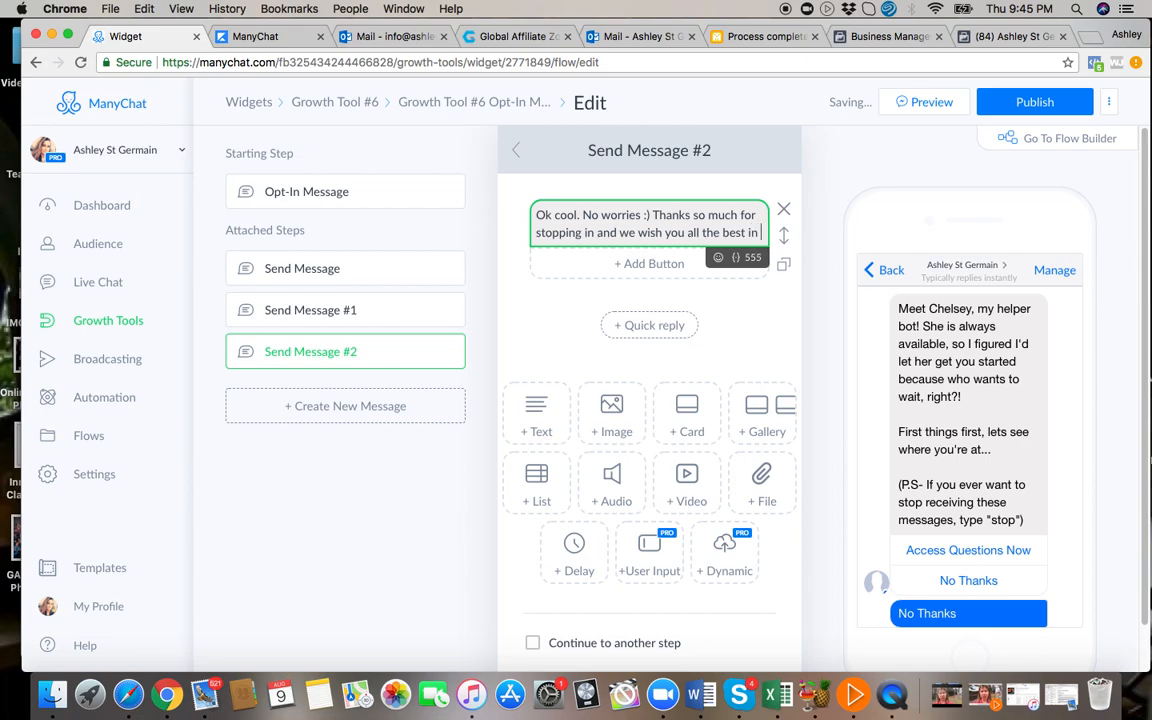
text( the f)
text(utr)
text(ure!)
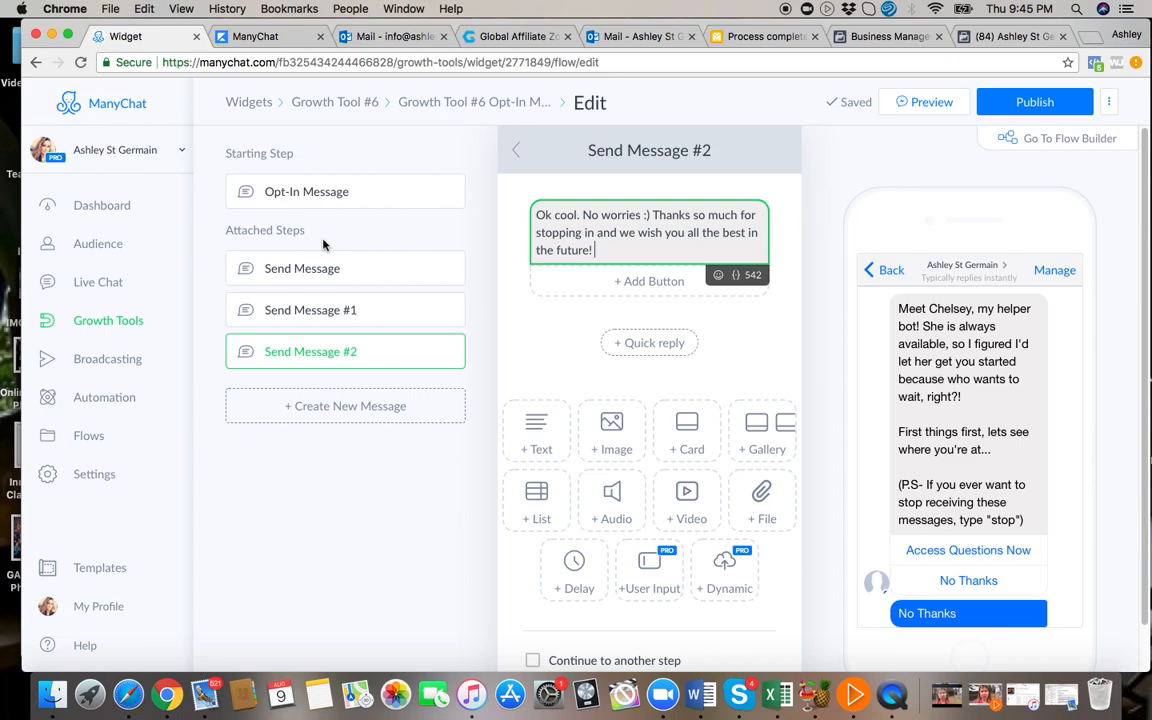
Review the full message sequence in the Flow Builder, then check the conversation preview and Send Message #1 in the Basic Builder.
click(1067, 143)
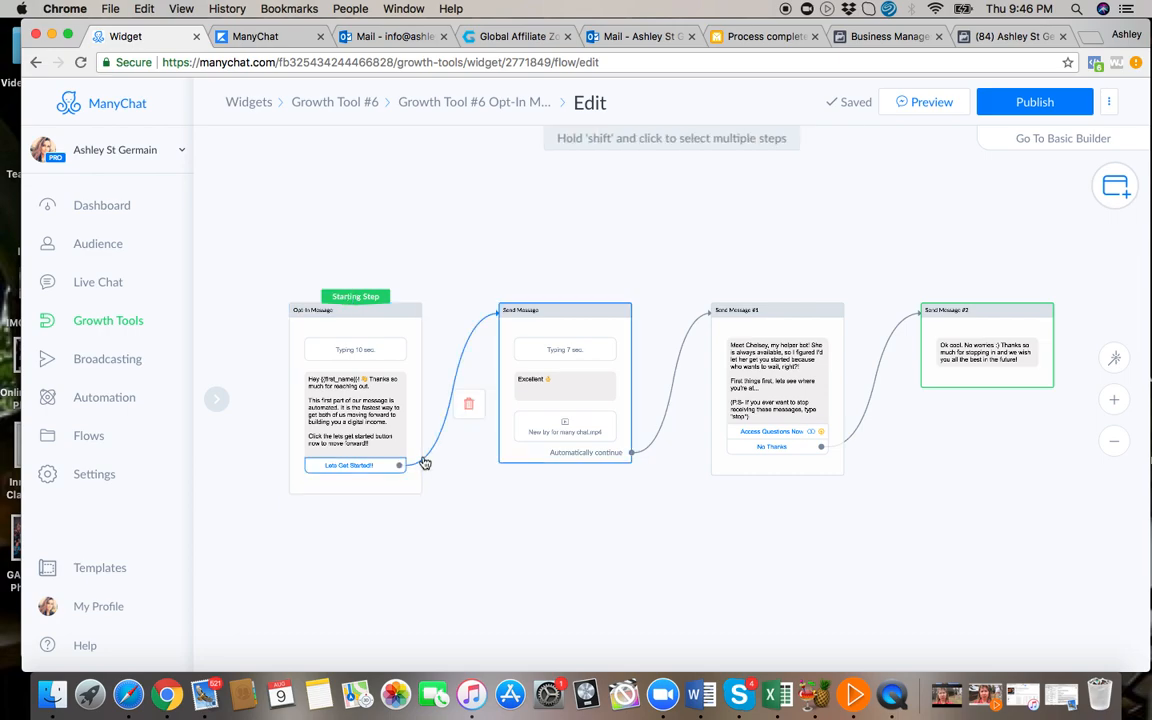
mouse_move(434, 458)
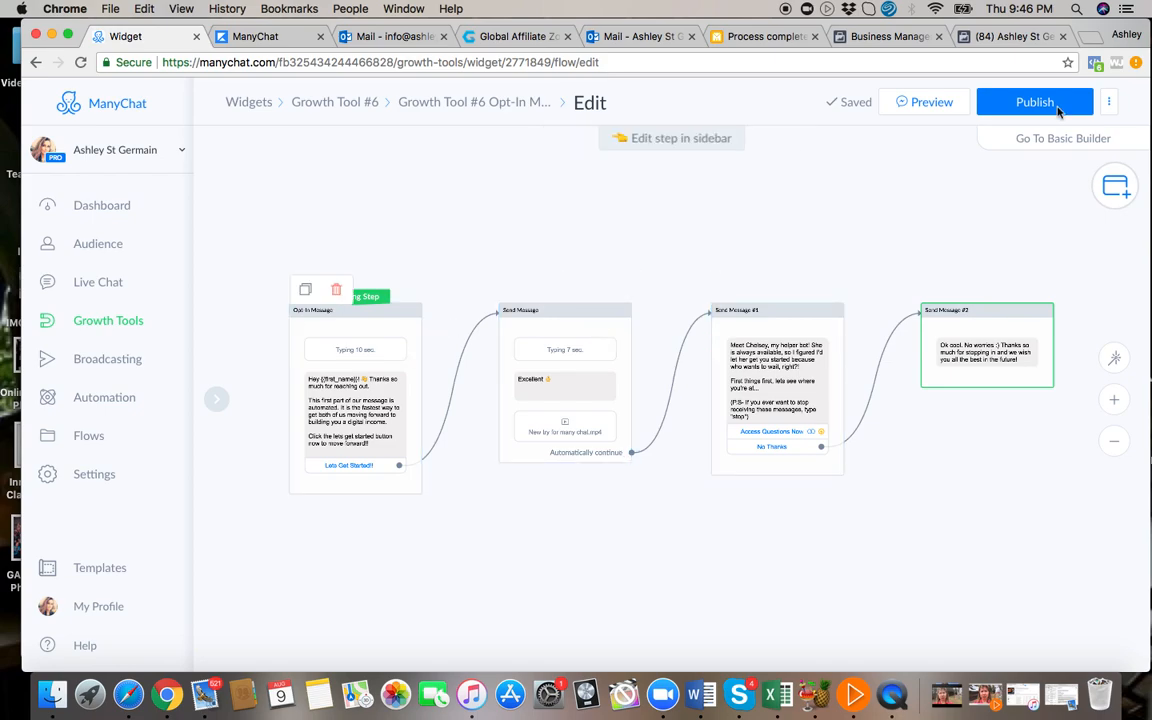
click(1071, 141)
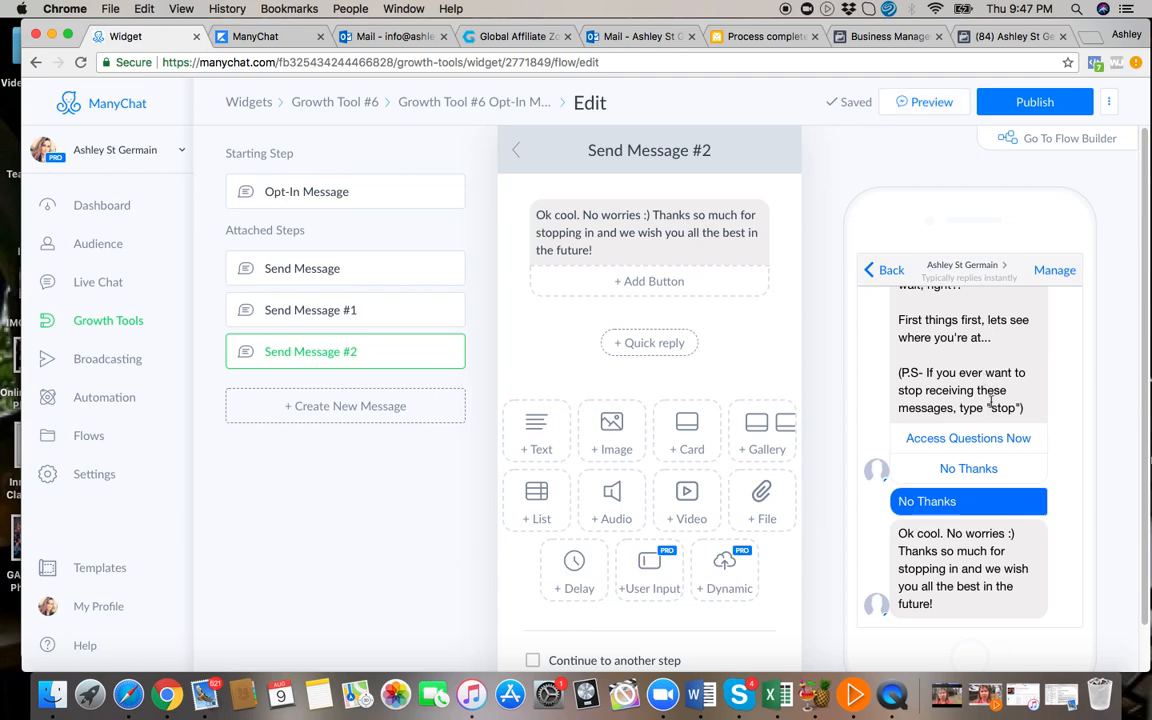
scroll(991, 402, up, 3)
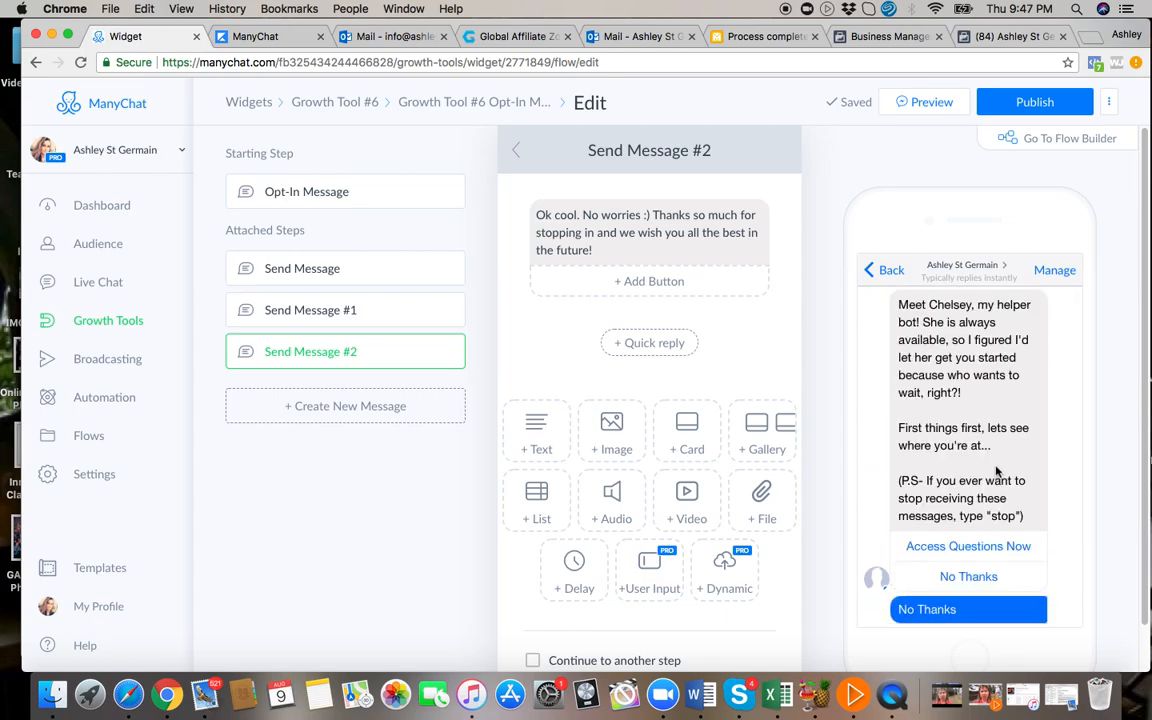
scroll(990, 470, down, 3)
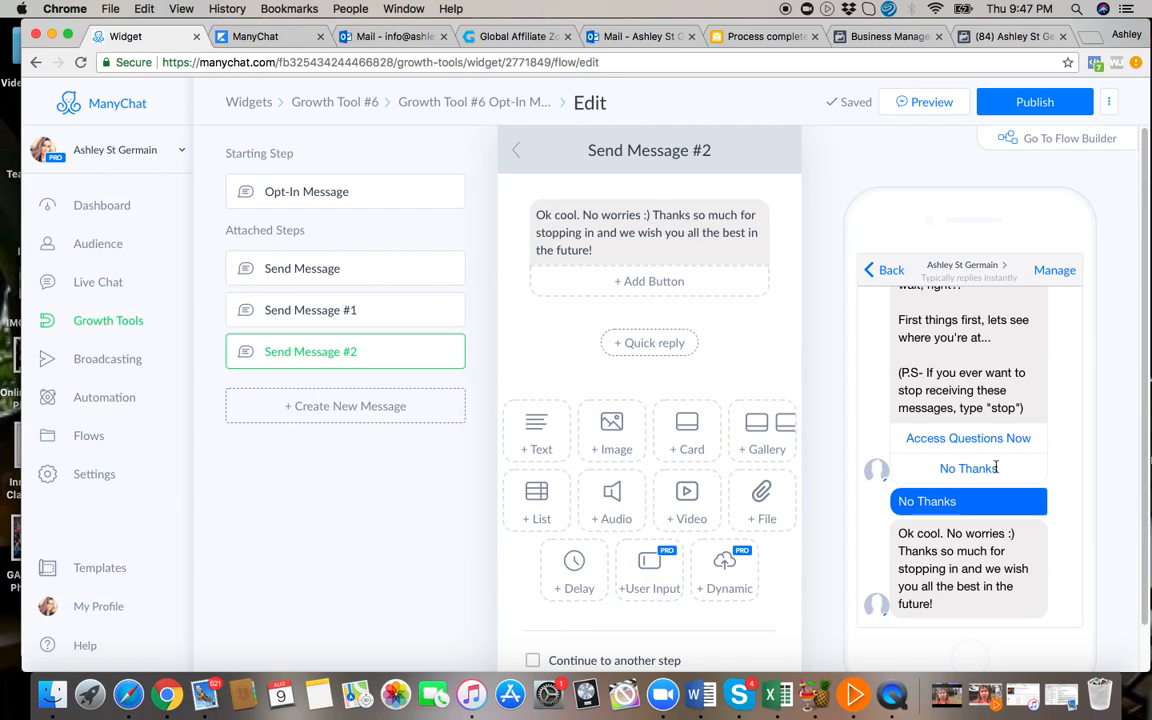
scroll(995, 467, up, 3)
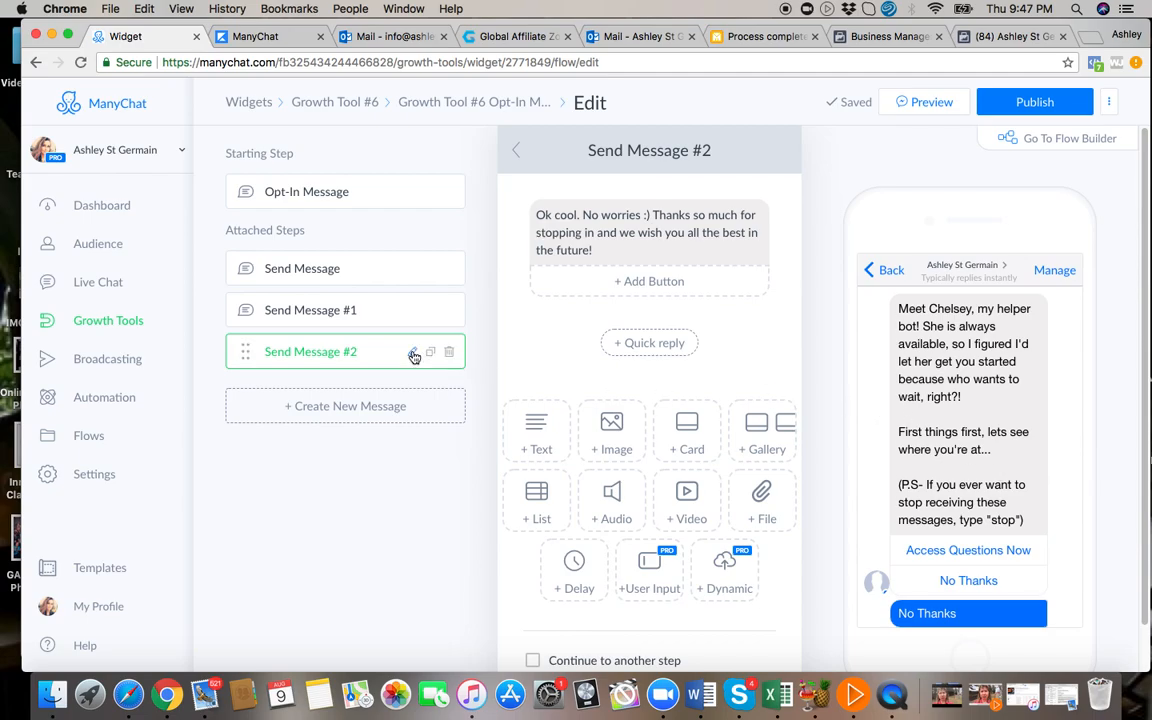
click(360, 324)
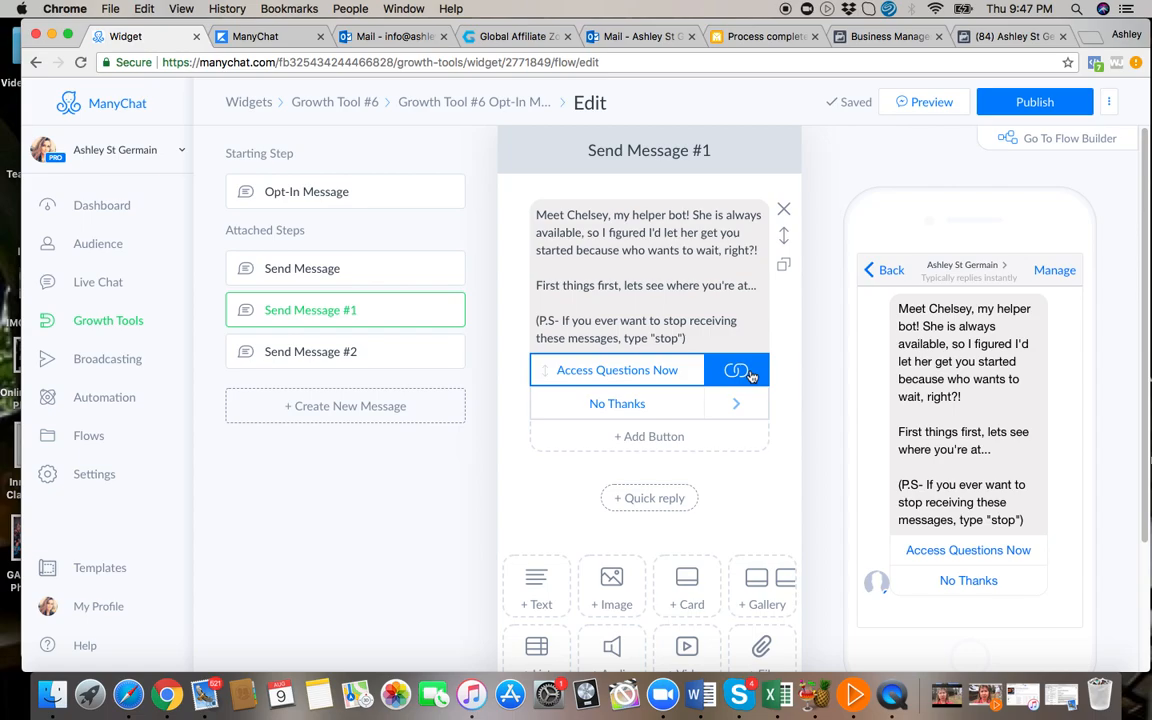
Switch to Typeform and open the live version of the form at its welcome screen.
click(128, 694)
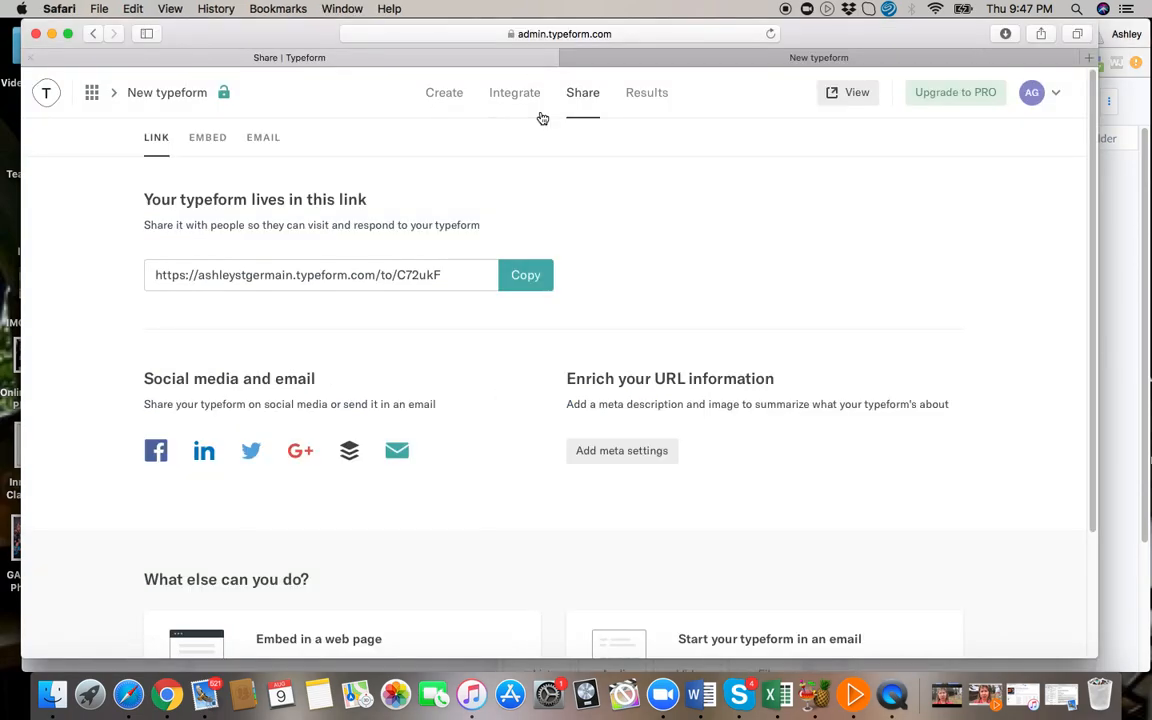
click(848, 93)
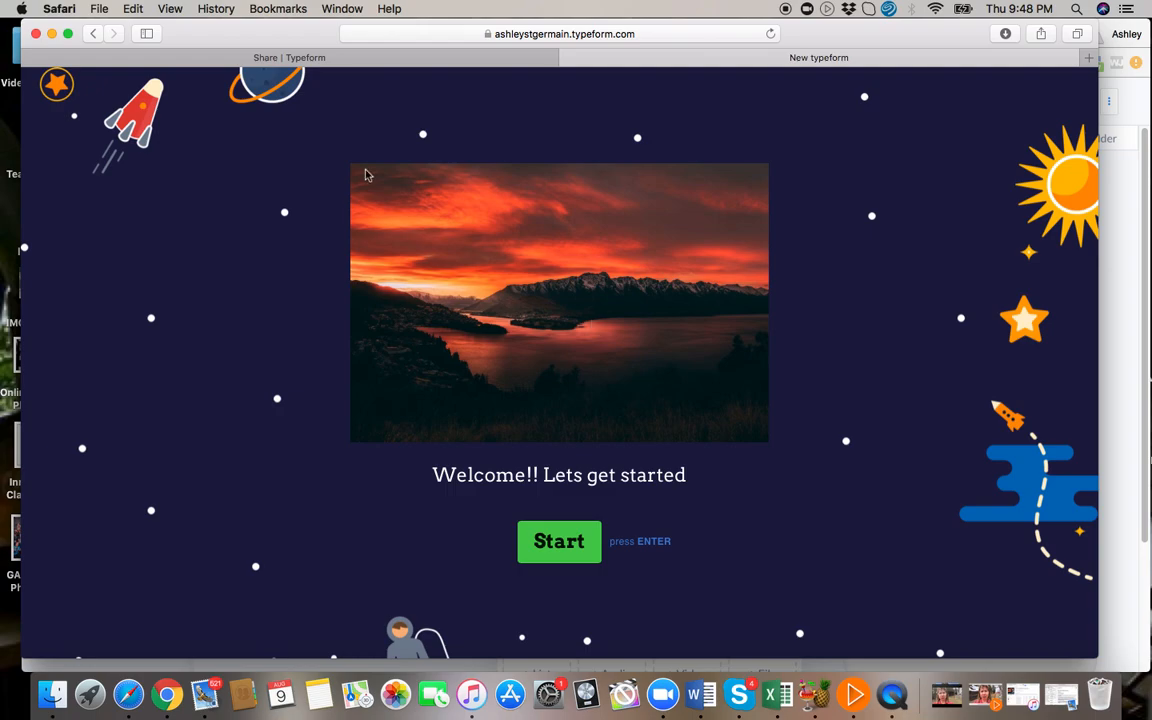
Switch back to ManyChat and add a typing delay of 10 seconds above the text in Send Message #1.
click(171, 700)
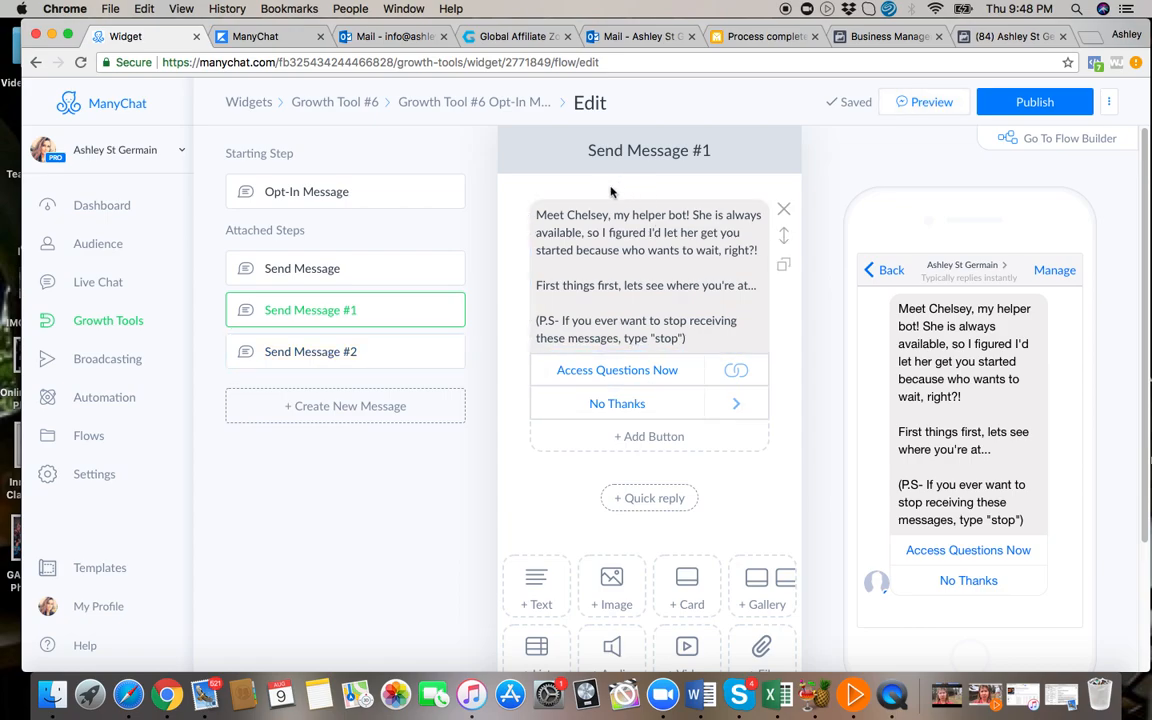
scroll(576, 588, down, 3)
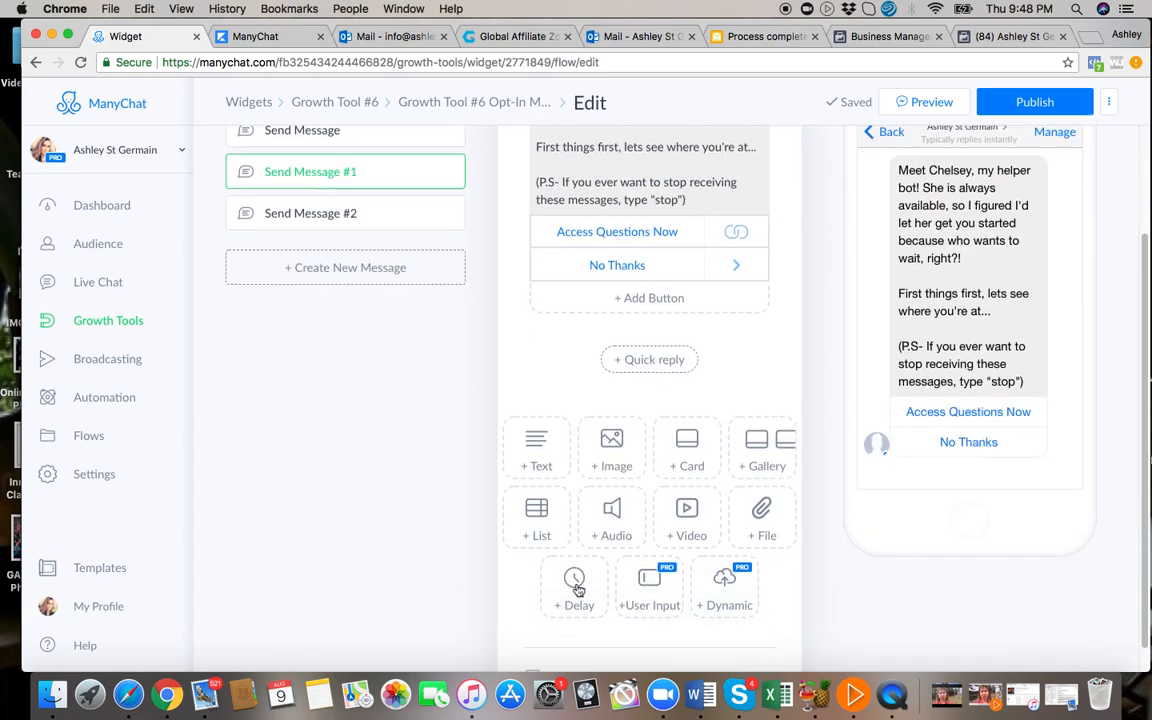
click(577, 588)
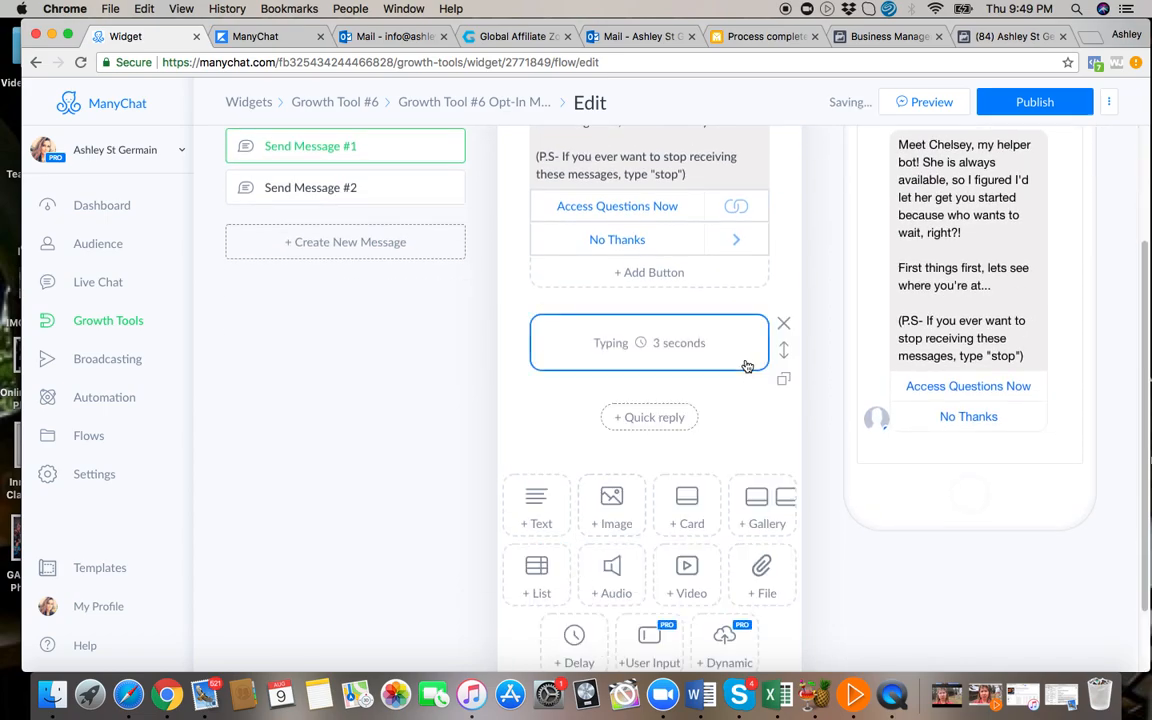
scroll(786, 352, up, 4)
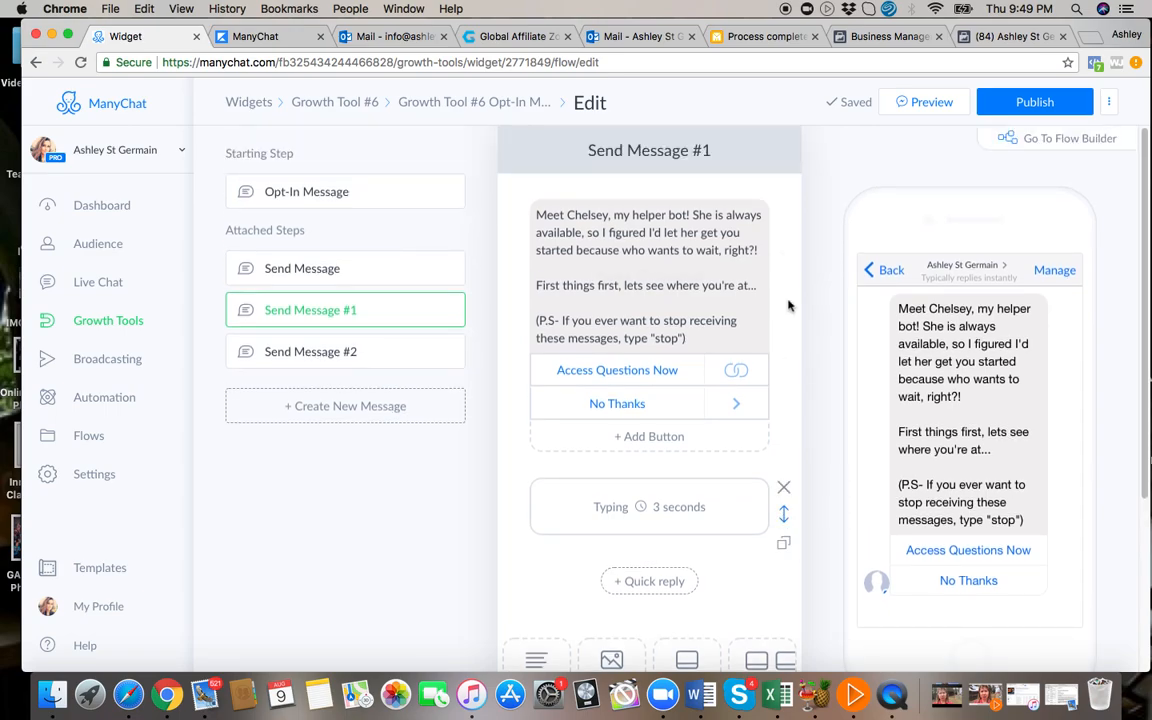
drag(788, 305, 789, 185)
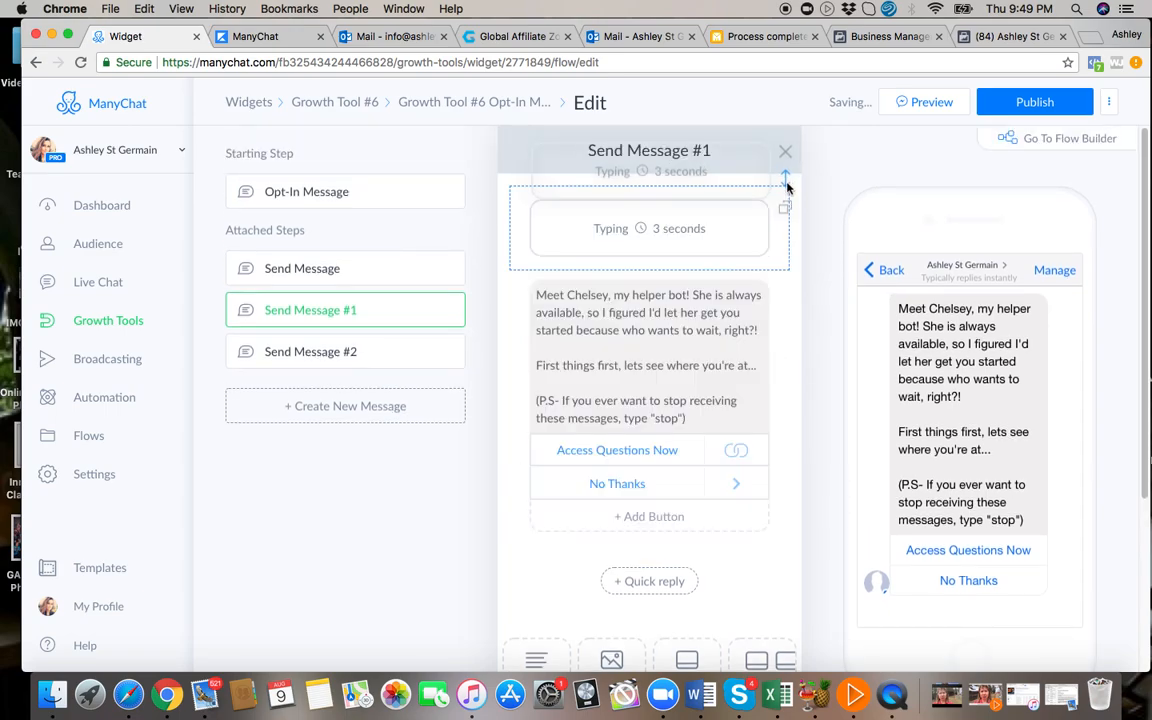
click(727, 234)
text(10)
click(718, 267)
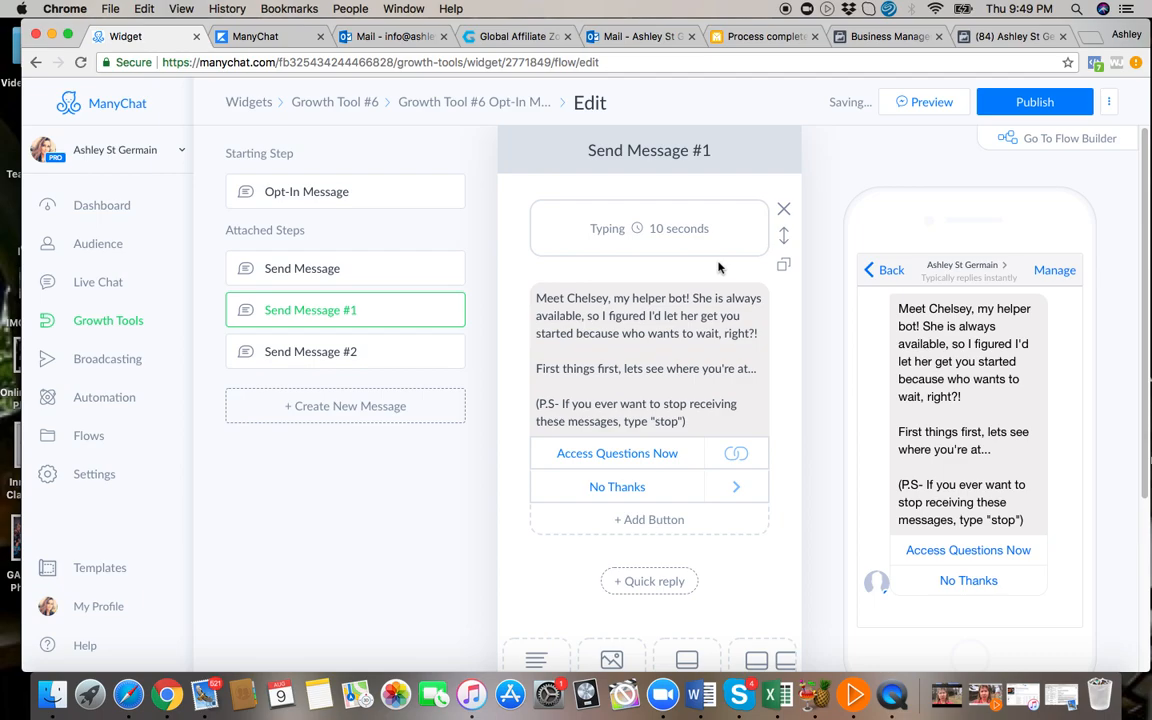
Check the Send Message and Send Message #2 steps, then review the whole message sequence in the Flow Builder.
click(338, 268)
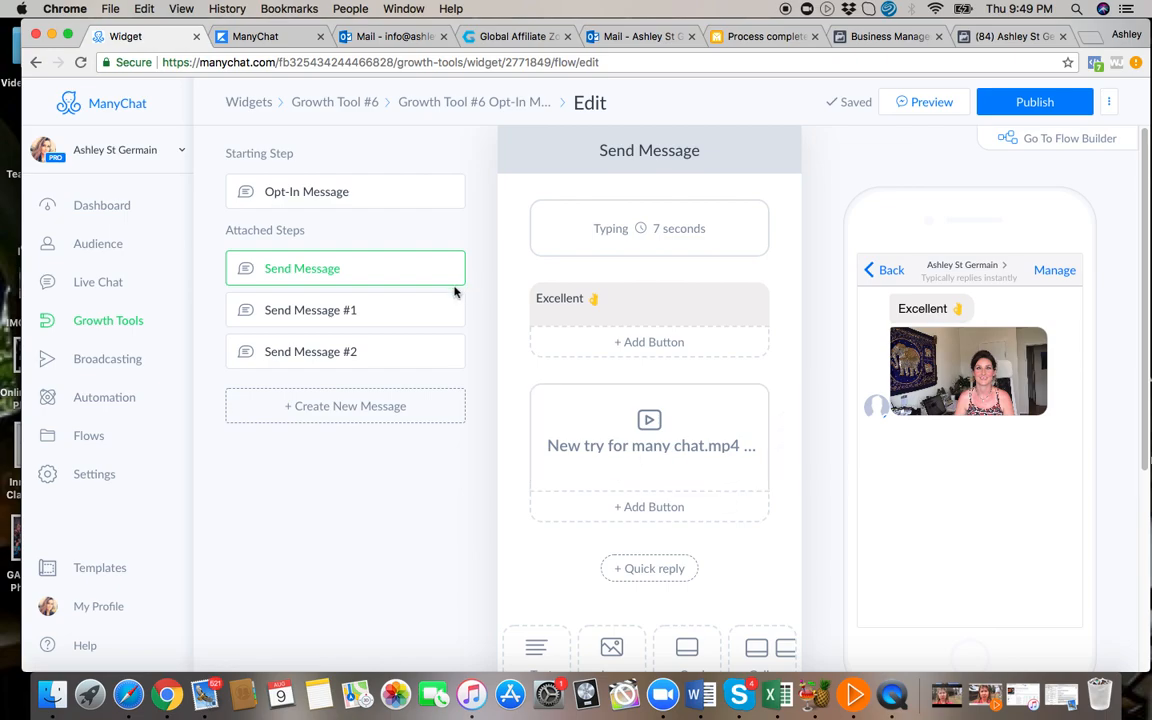
click(303, 352)
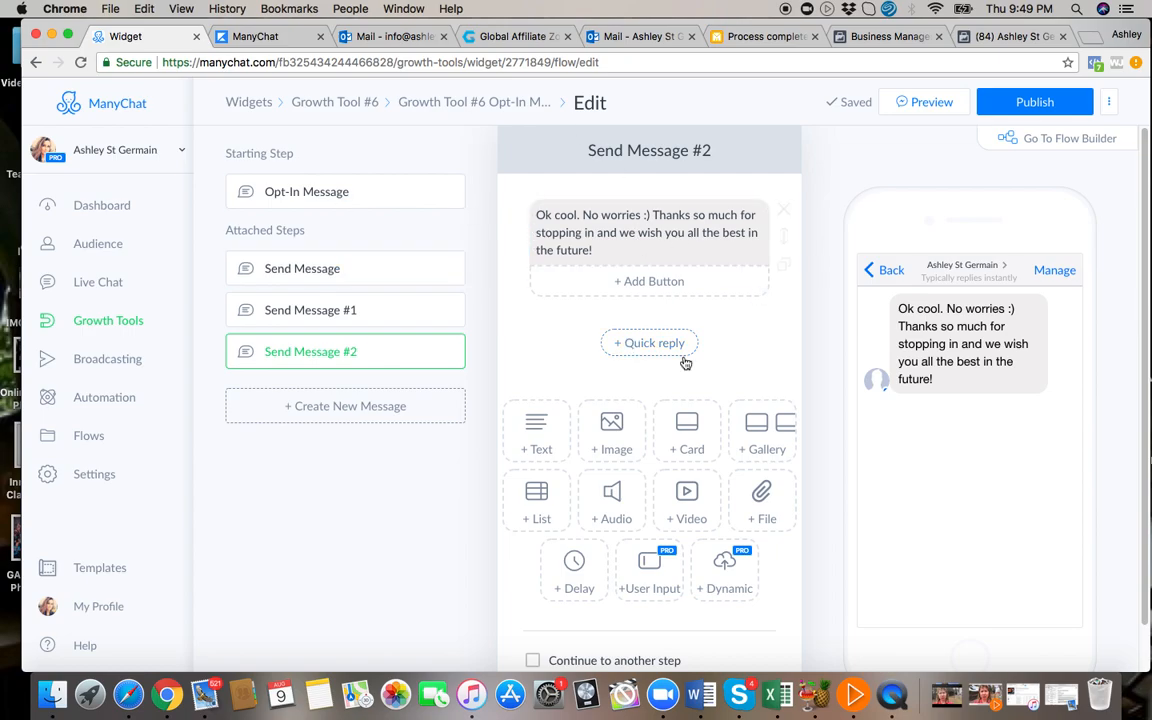
click(1062, 140)
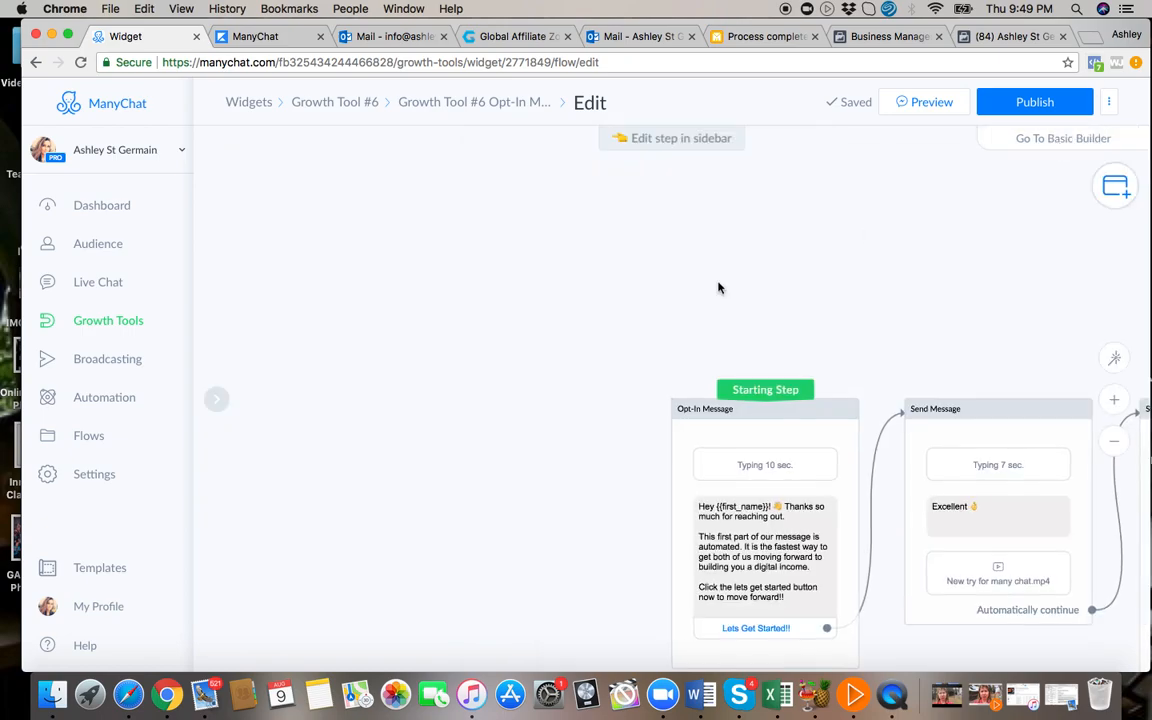
click(838, 362)
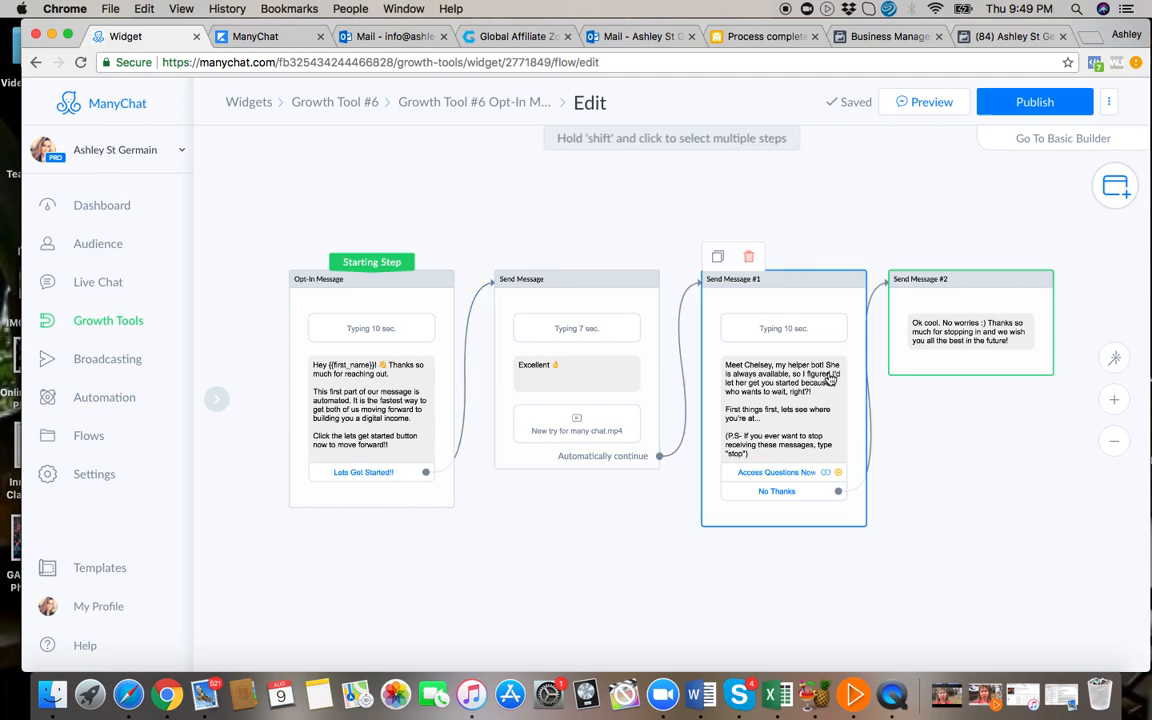
click(595, 464)
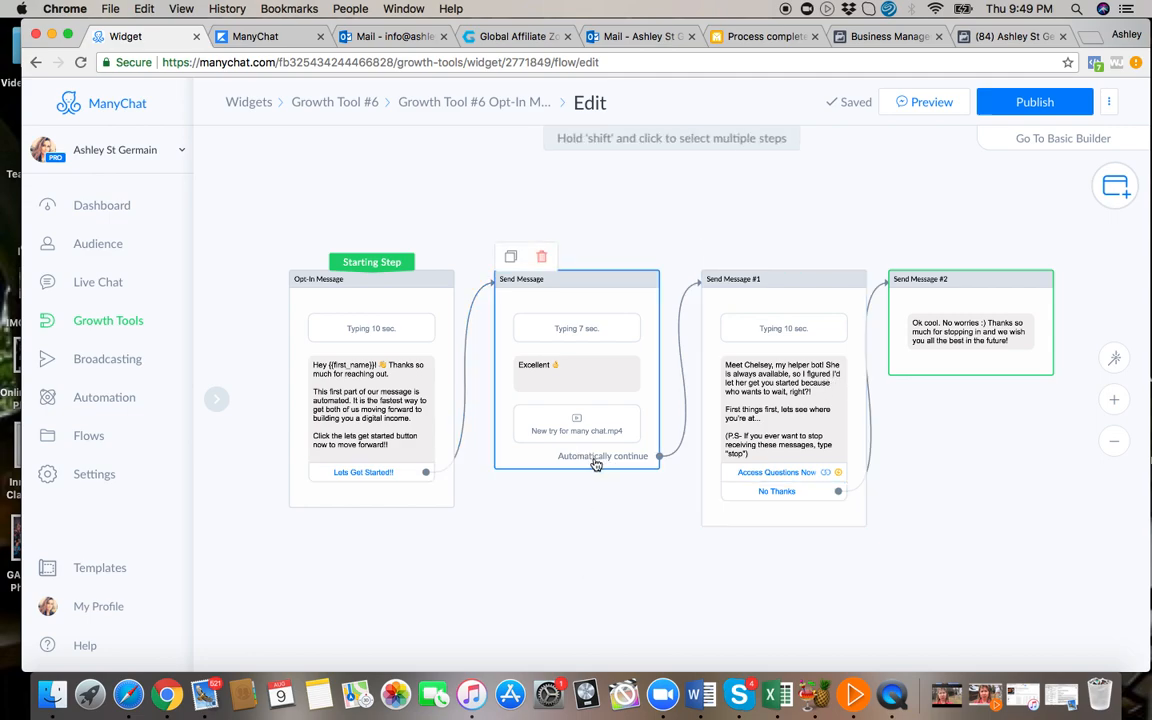
click(829, 339)
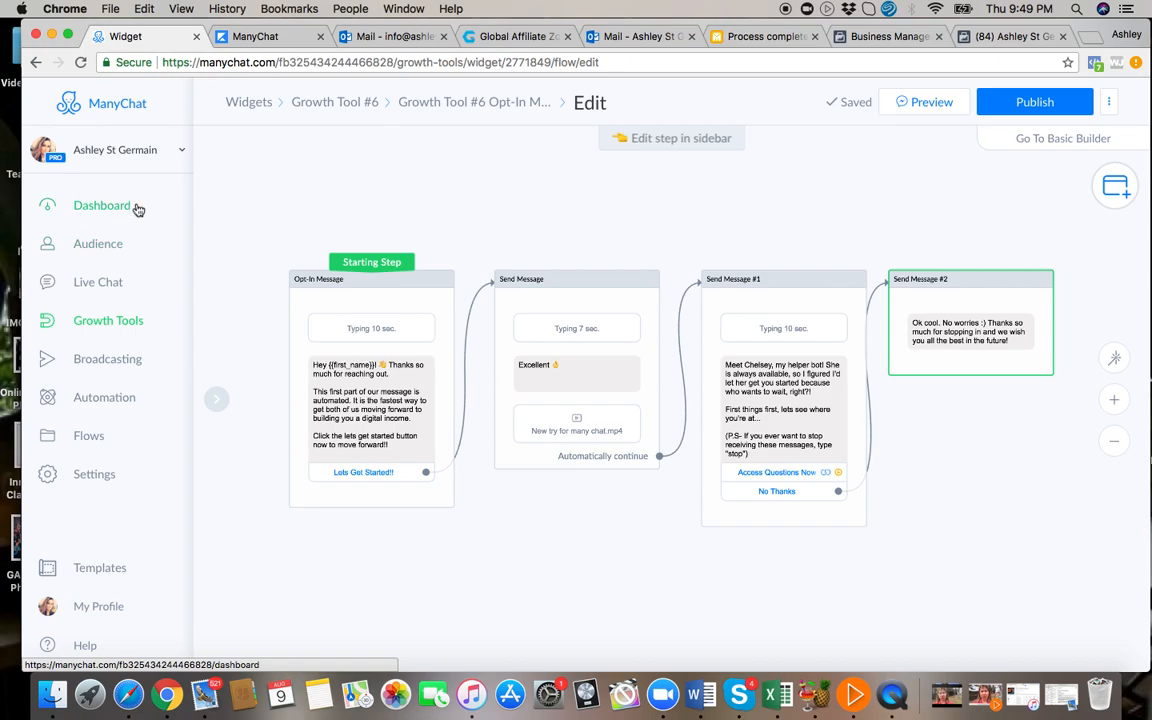
Open the ManyChat dashboard and examine the active subscribers chart and the subscribe and unsubscribe totals.
click(101, 207)
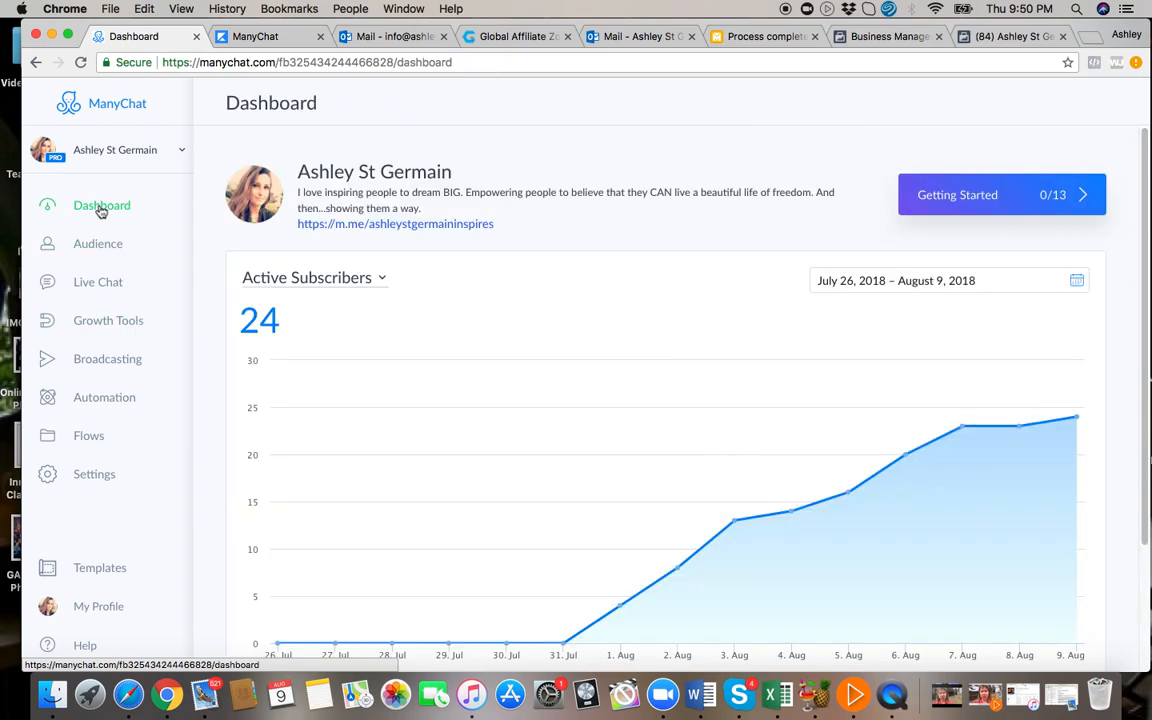
scroll(508, 506, down, 3)
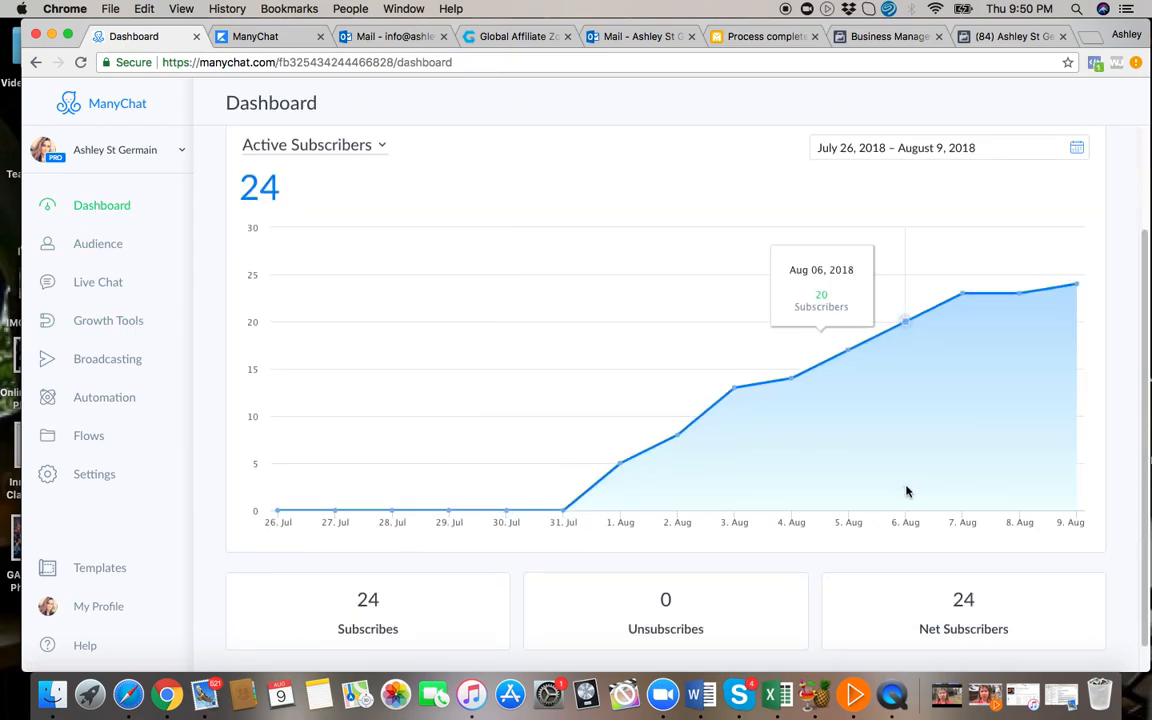